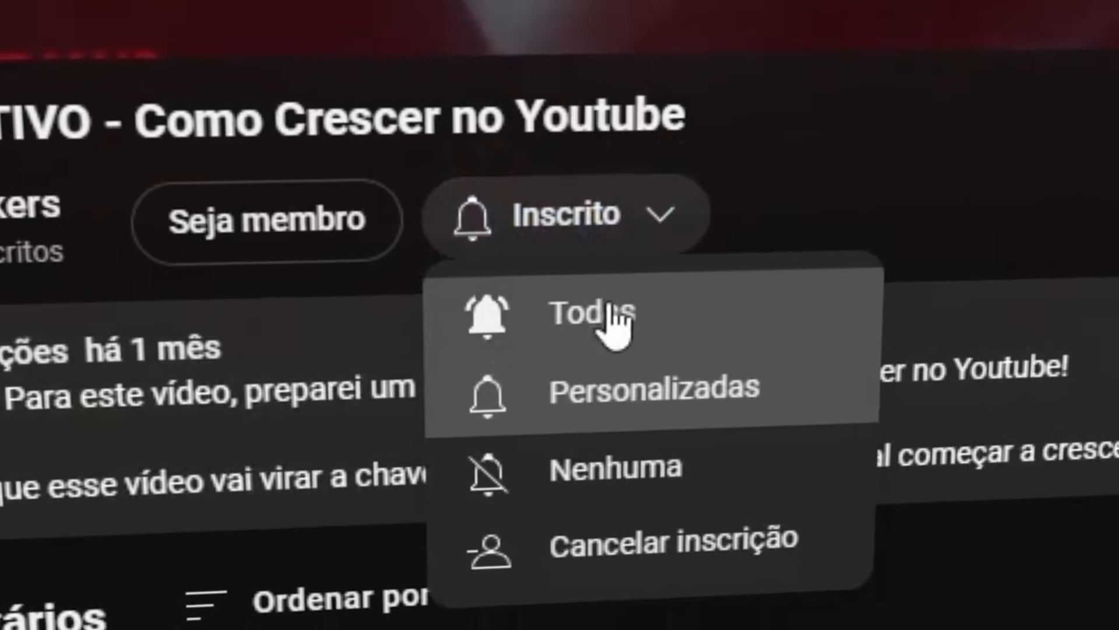
# Set the subscribed channel's notifications to Todas and like the video
pyautogui.click(592, 315)
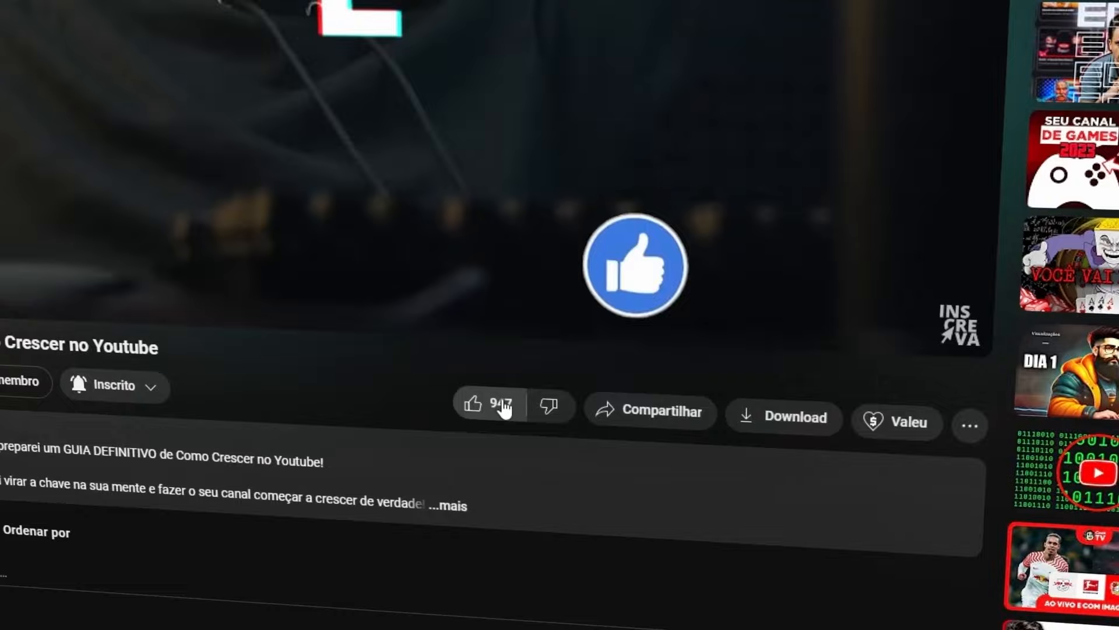
pyautogui.click(503, 406)
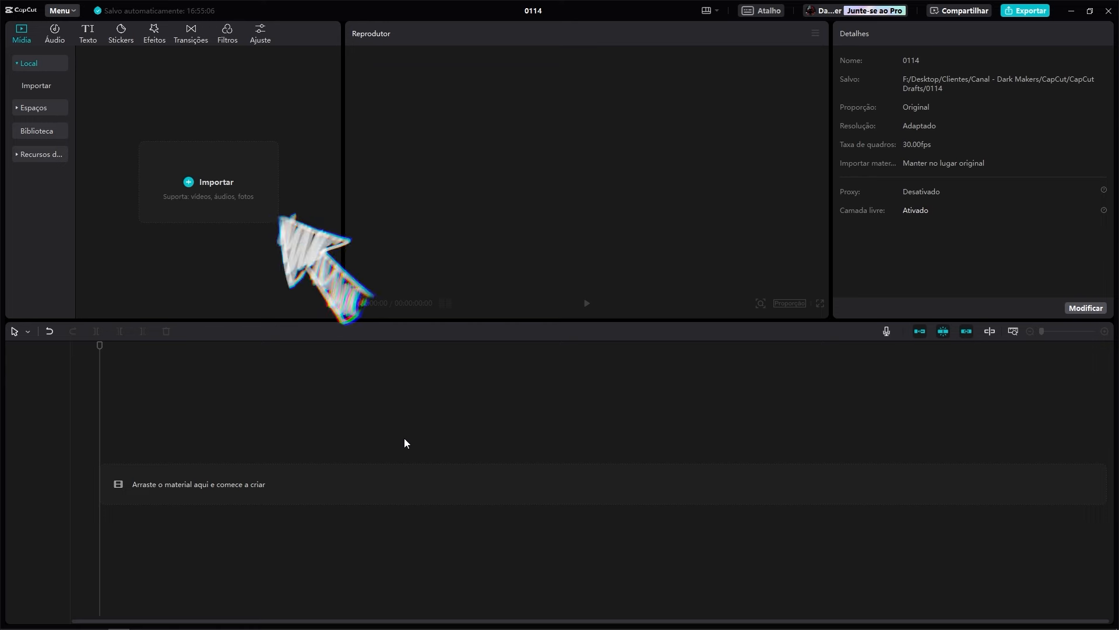
# Check the Efeito sonoro and Barra Clara folders, and import all files from the Barra escura folder into the CapCut project
pyautogui.click(214, 184)
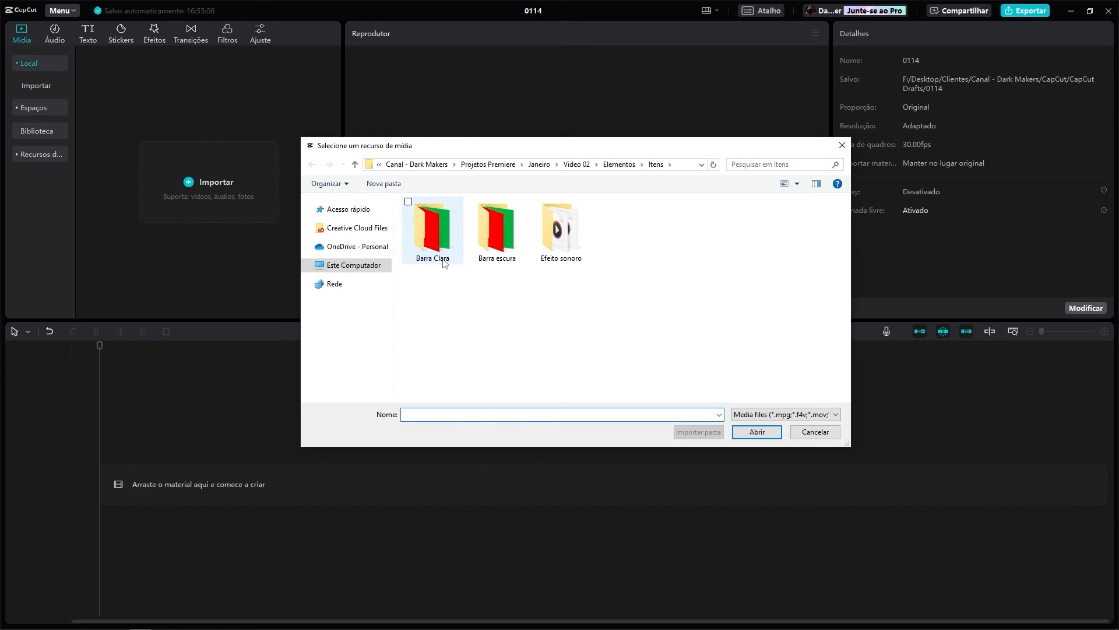
pyautogui.doubleClick(574, 234)
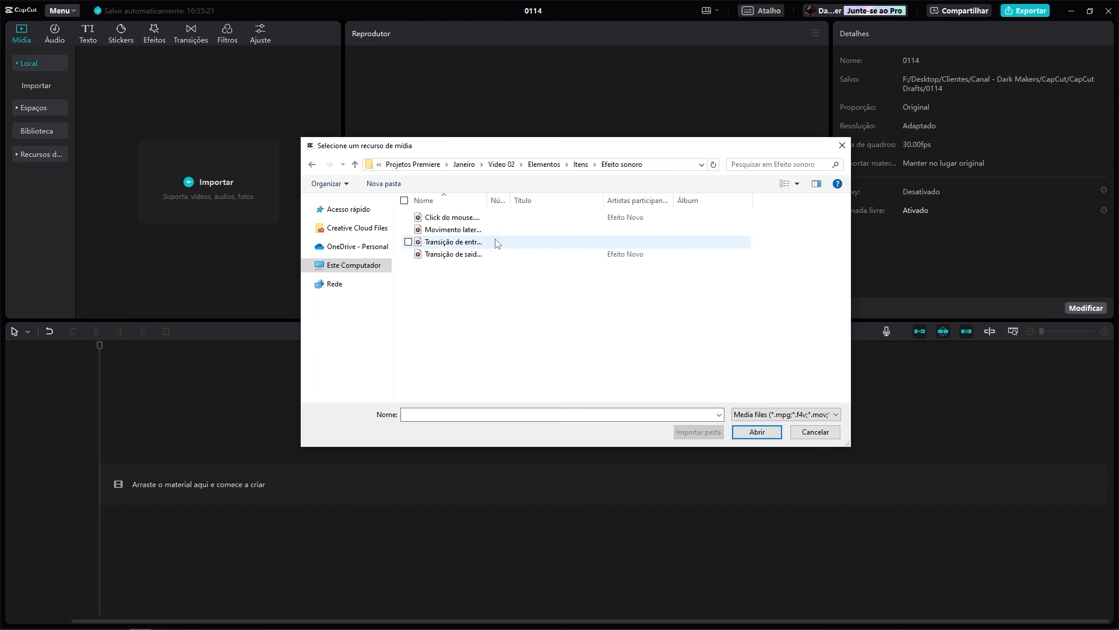
pyautogui.click(585, 165)
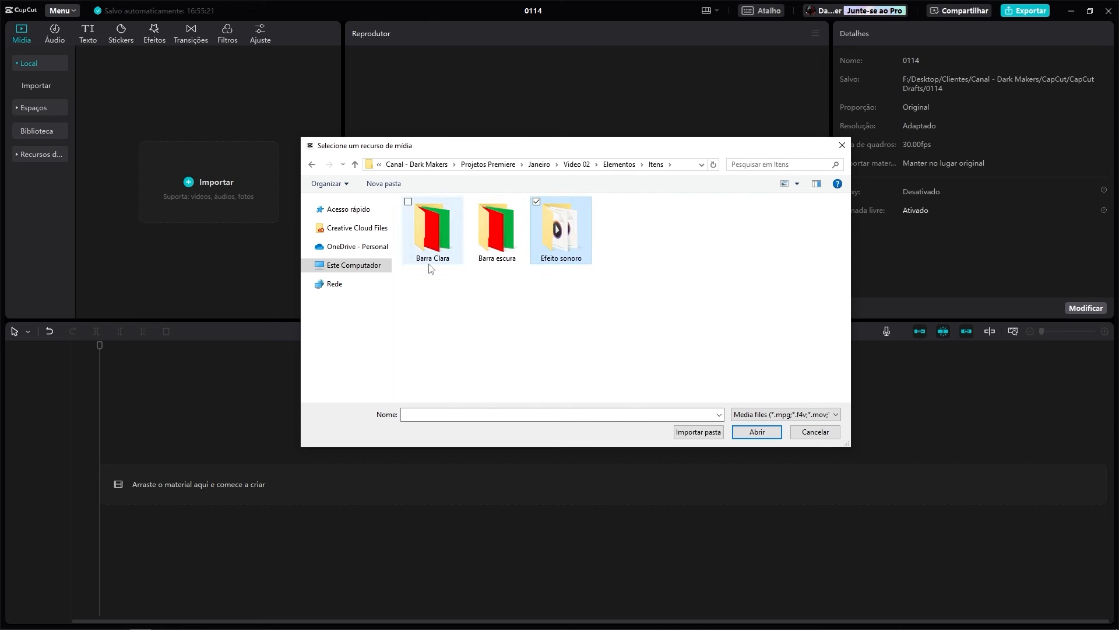
pyautogui.doubleClick(443, 257)
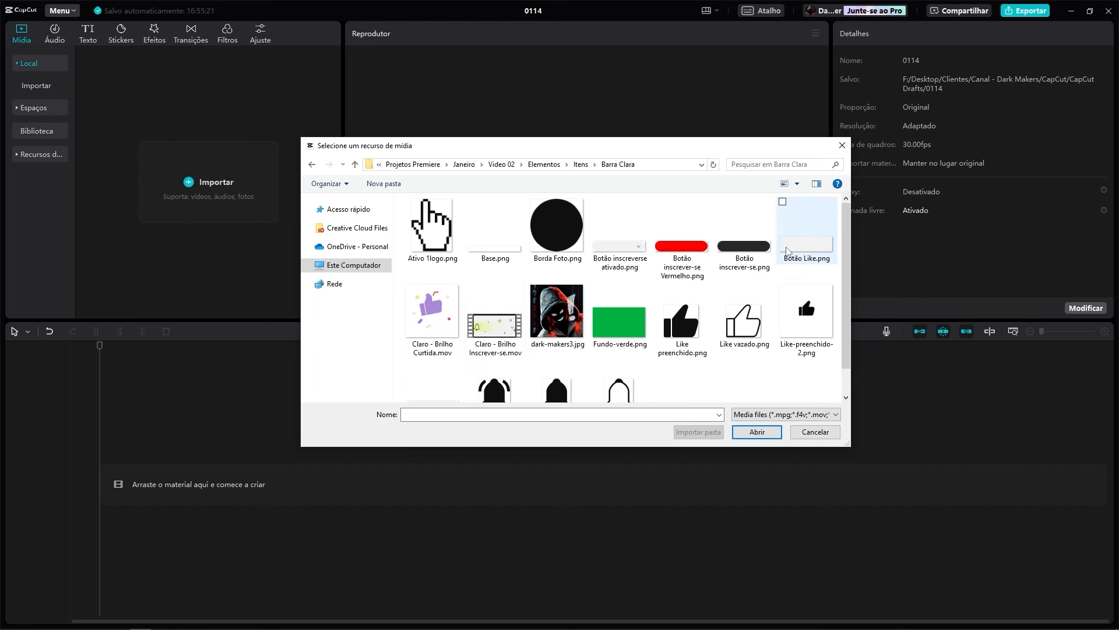
pyautogui.click(581, 164)
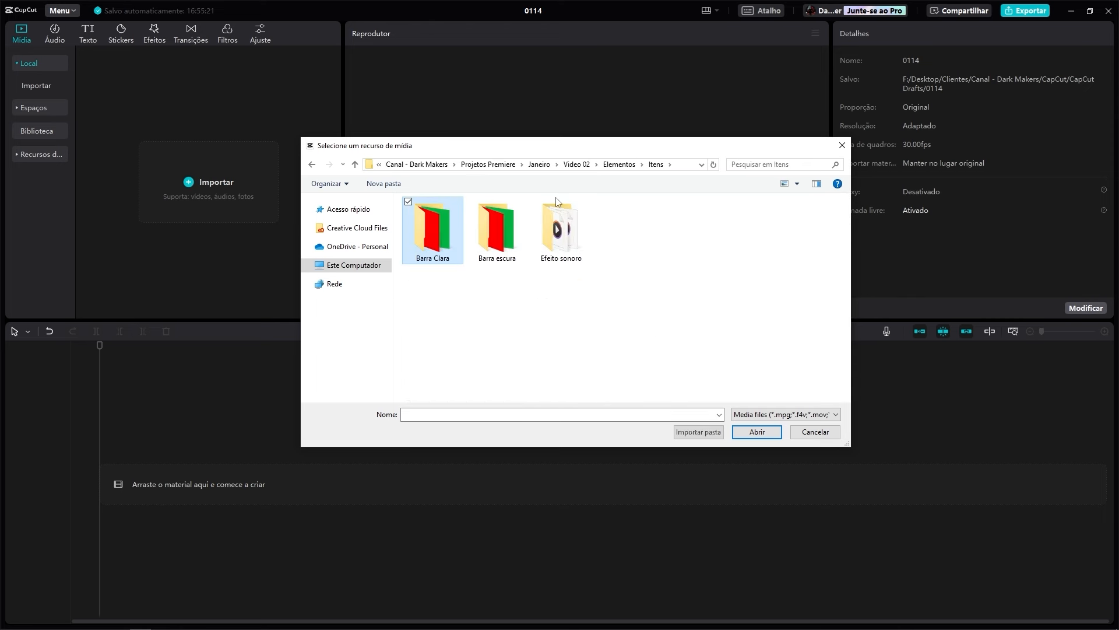
pyautogui.click(497, 249)
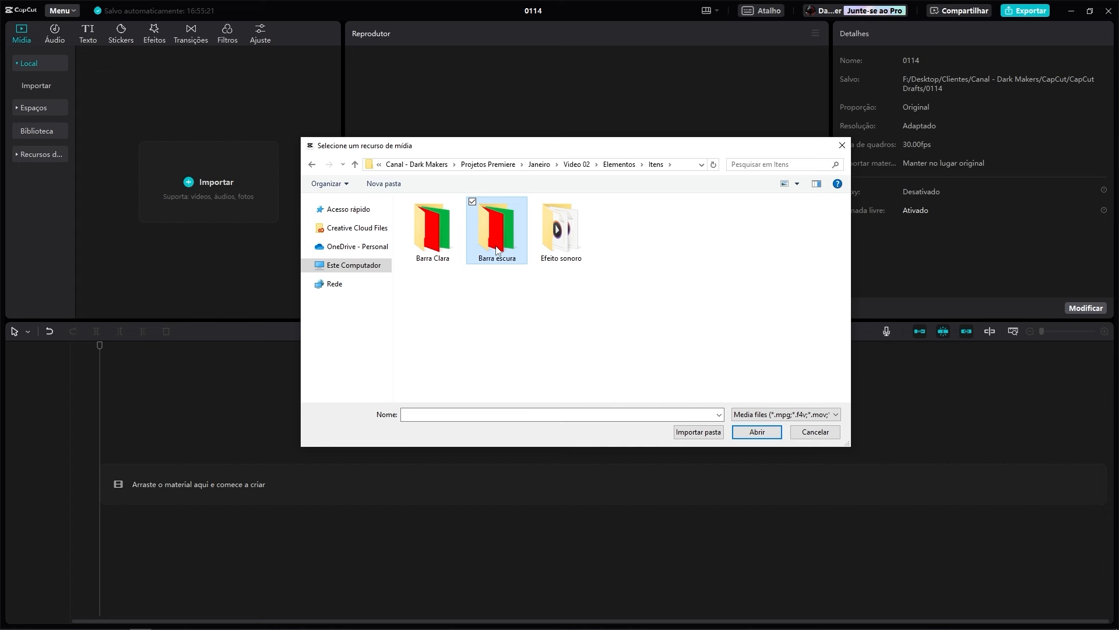
pyautogui.doubleClick(496, 250)
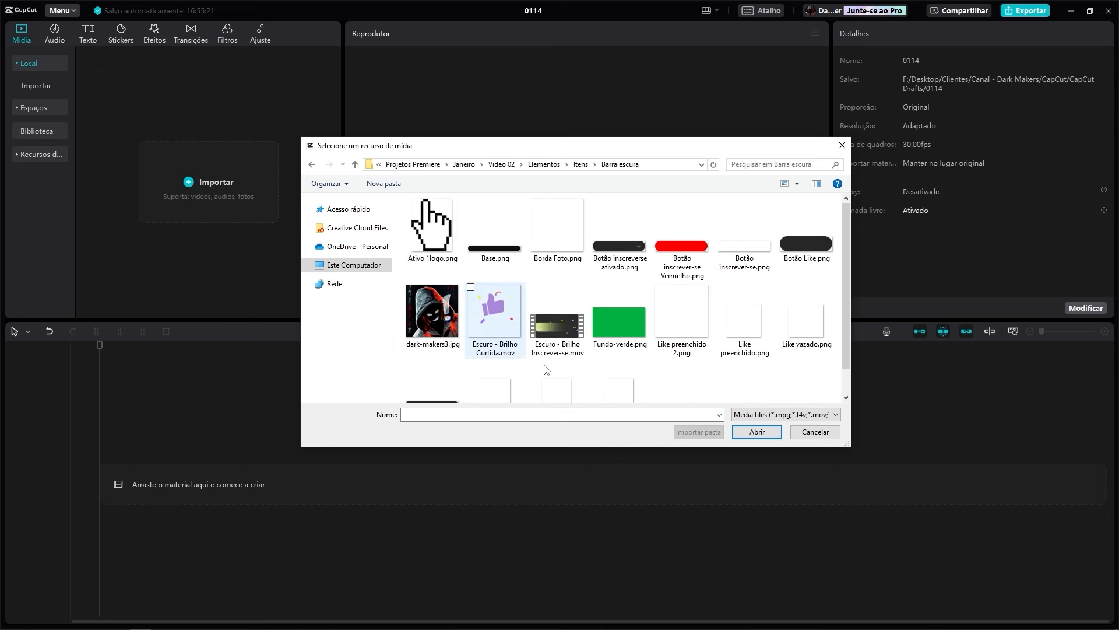
pyautogui.scroll(-1, 723, 395)
pyautogui.moveTo(815, 386); pyautogui.dragTo(397, 178)
pyautogui.click(756, 431)
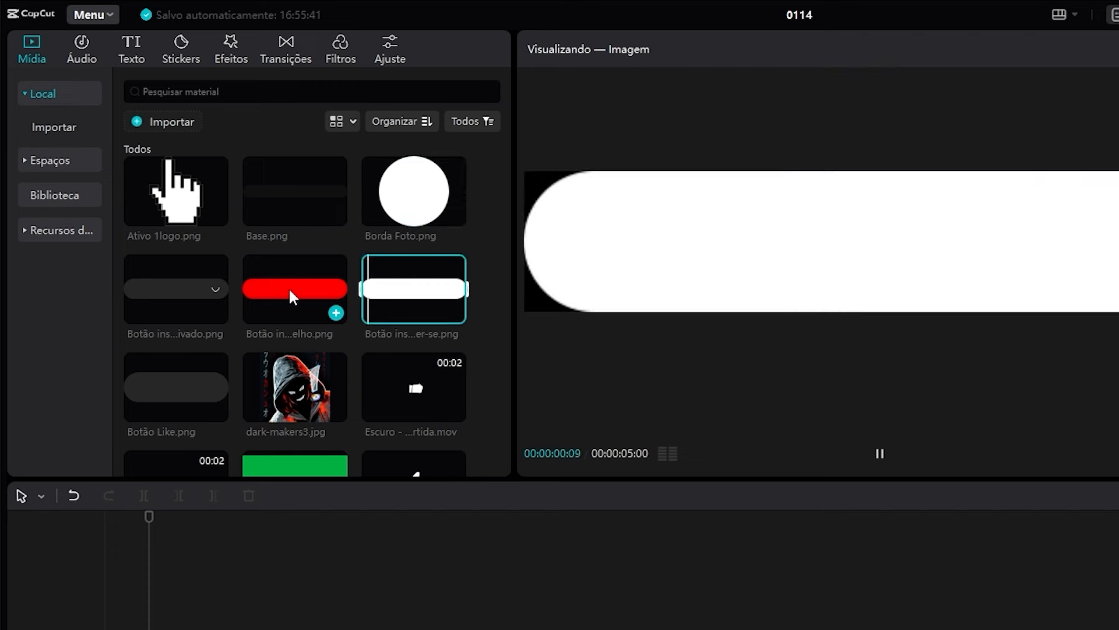
# Place Fundo-verde.png on the main track at the start of the timeline
pyautogui.scroll(-3, 183, 442)
pyautogui.scroll(-2, 292, 420)
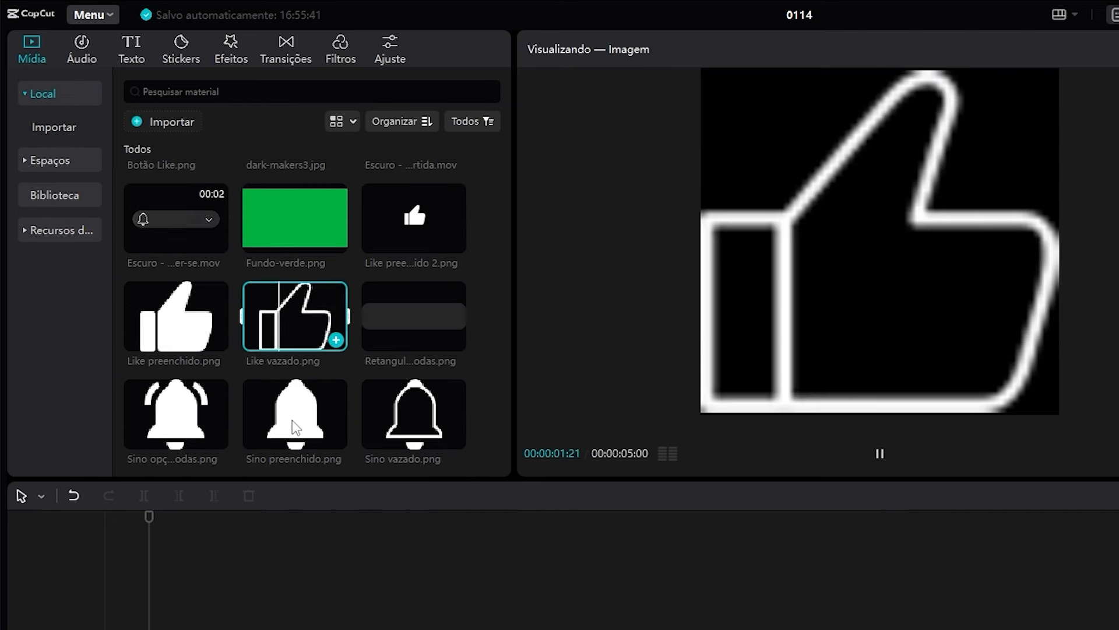
pyautogui.scroll(4, 304, 391)
pyautogui.scroll(-1, 303, 367)
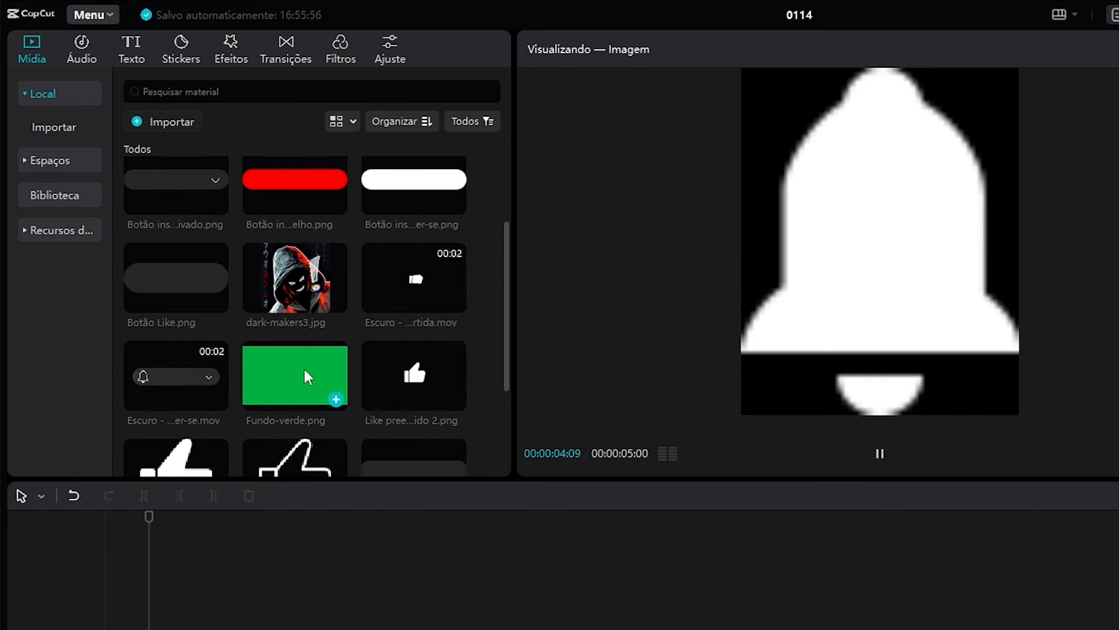
pyautogui.moveTo(308, 359); pyautogui.dragTo(226, 568)
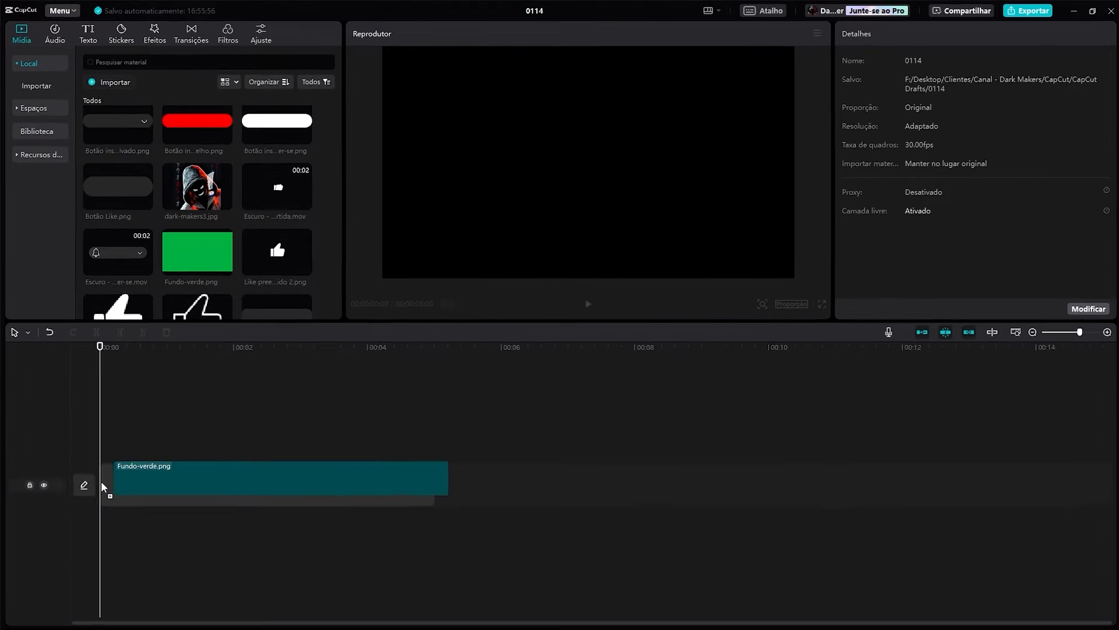
pyautogui.click(237, 479)
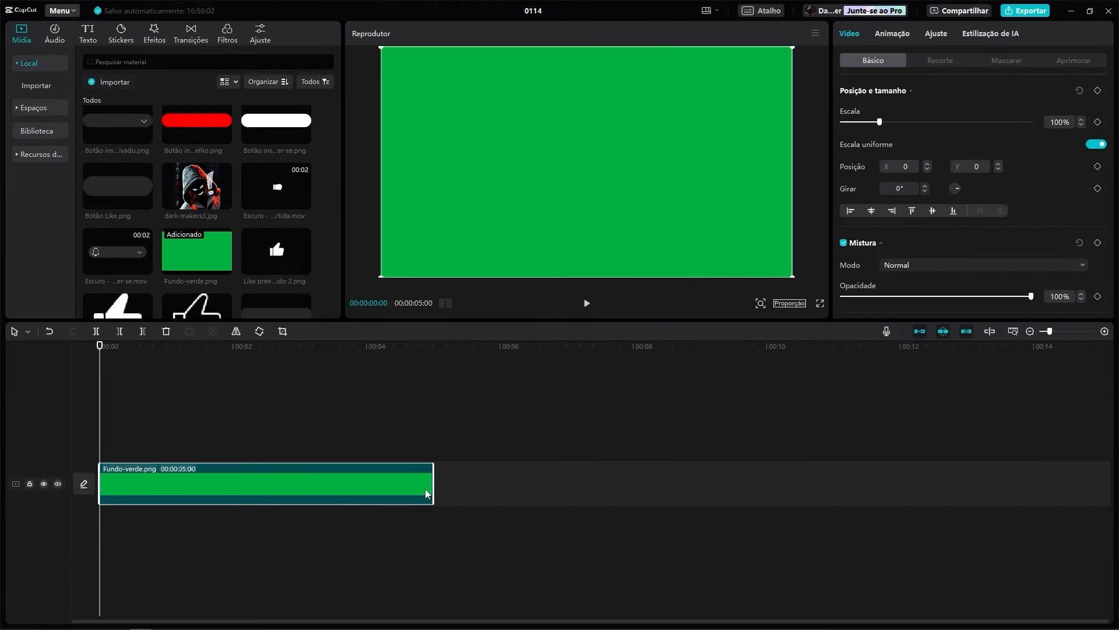
# Extend the green background clip to 15 seconds and lock its track
pyautogui.moveTo(434, 487); pyautogui.dragTo(976, 474)
pyautogui.click(1066, 331)
pyautogui.moveTo(496, 625); pyautogui.dragTo(995, 621)
pyautogui.moveTo(907, 484); pyautogui.dragTo(903, 481)
pyautogui.press('Home')
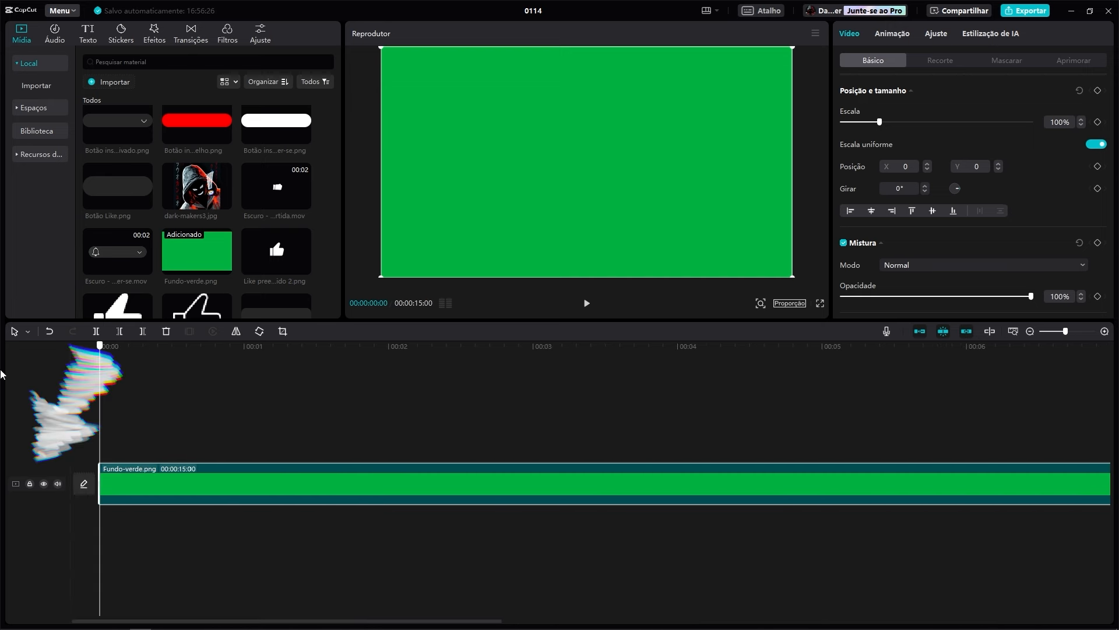
pyautogui.click(30, 483)
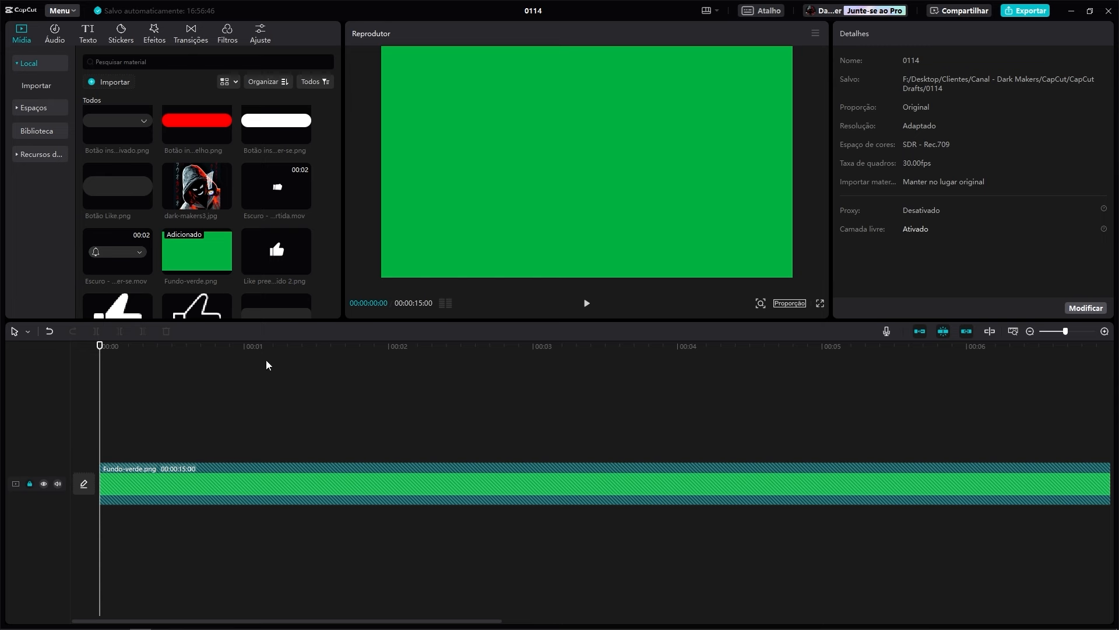
# Add Base.png on a track above the green background from the start and extend it to 15 seconds
pyautogui.scroll(2, 218, 278)
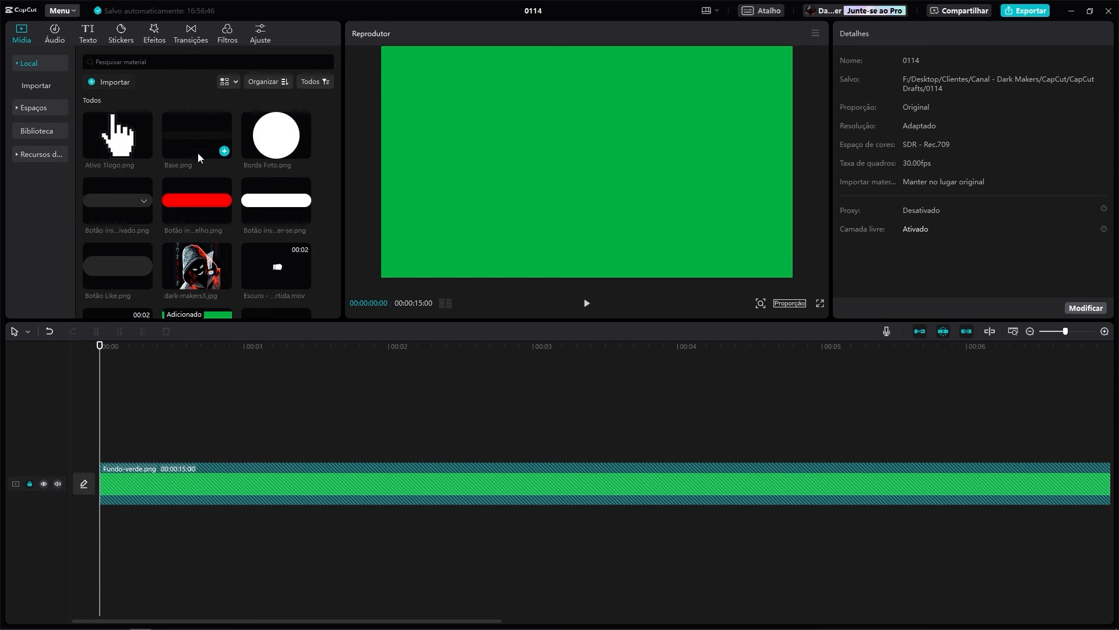
pyautogui.moveTo(198, 141); pyautogui.dragTo(99, 451)
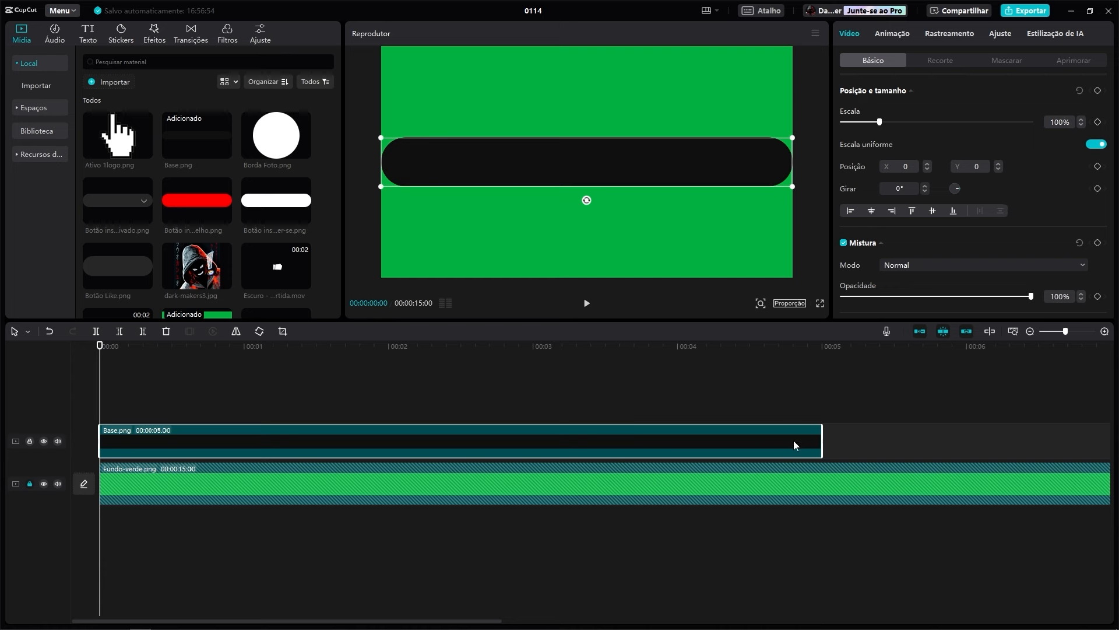
pyautogui.moveTo(820, 437); pyautogui.dragTo(447, 447)
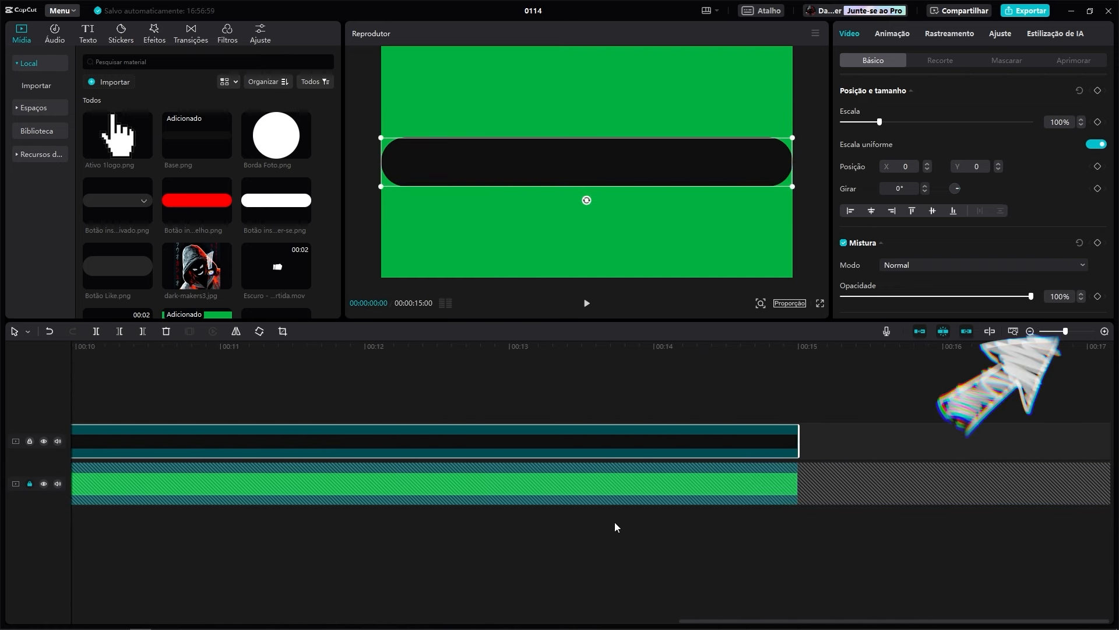
pyautogui.moveTo(710, 621); pyautogui.dragTo(30, 573)
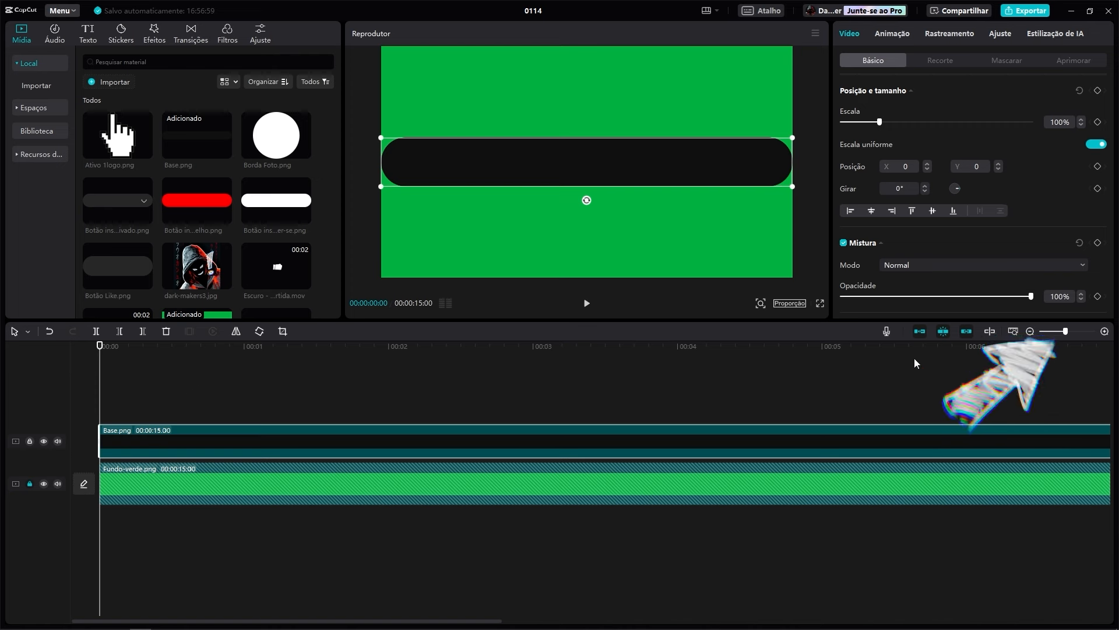
# Shrink the black base bar slightly in the preview, leaving a small green margin at both ends
pyautogui.moveTo(1066, 331); pyautogui.dragTo(1063, 332)
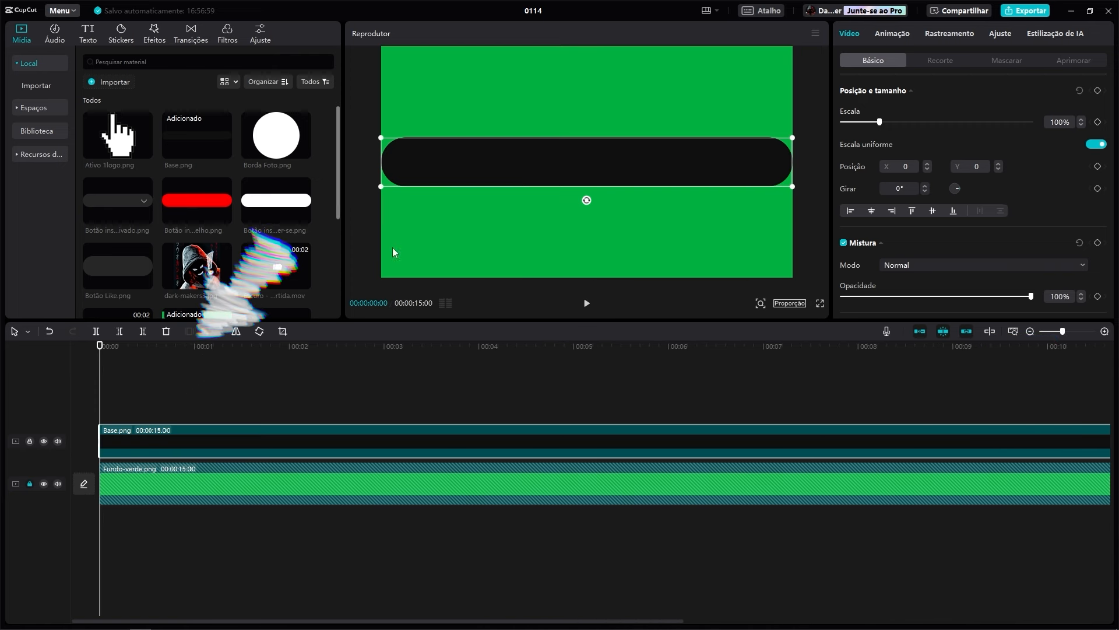
pyautogui.moveTo(381, 187); pyautogui.dragTo(411, 180)
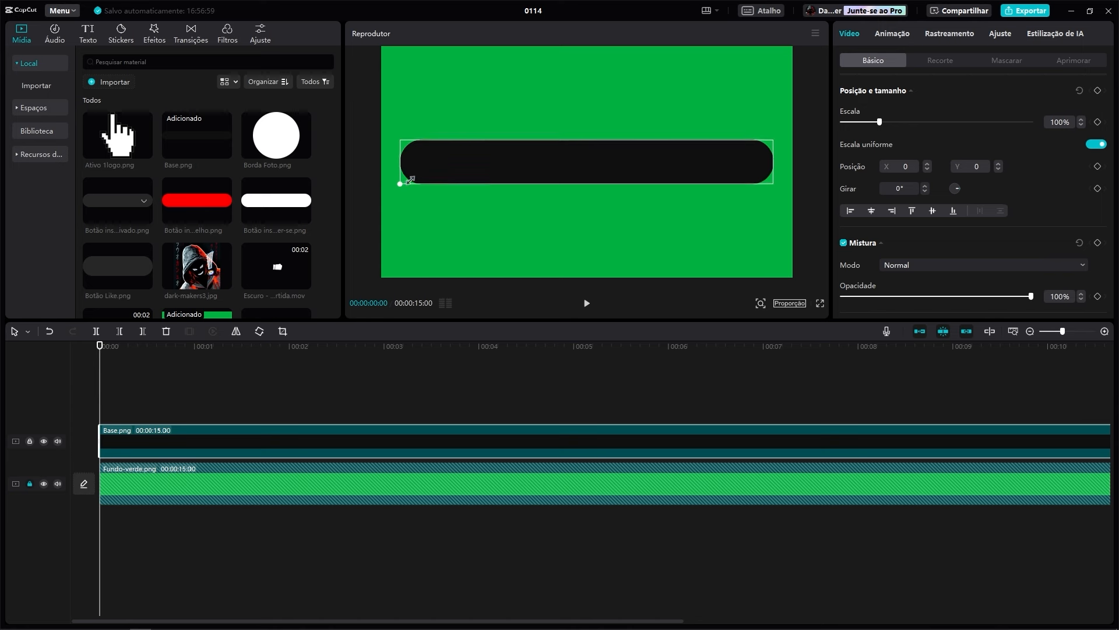
pyautogui.click(262, 407)
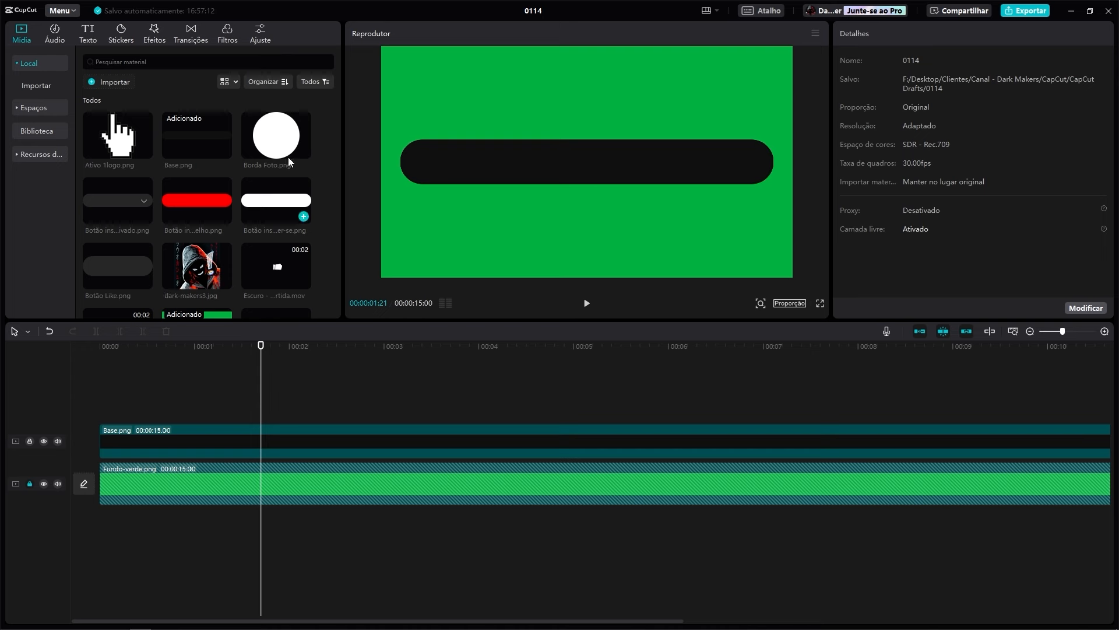
# Add Borda Foto.png above the base bar from the timeline start and scale the circle to 17% so it fits inside the bar
pyautogui.moveTo(290, 156); pyautogui.dragTo(98, 407)
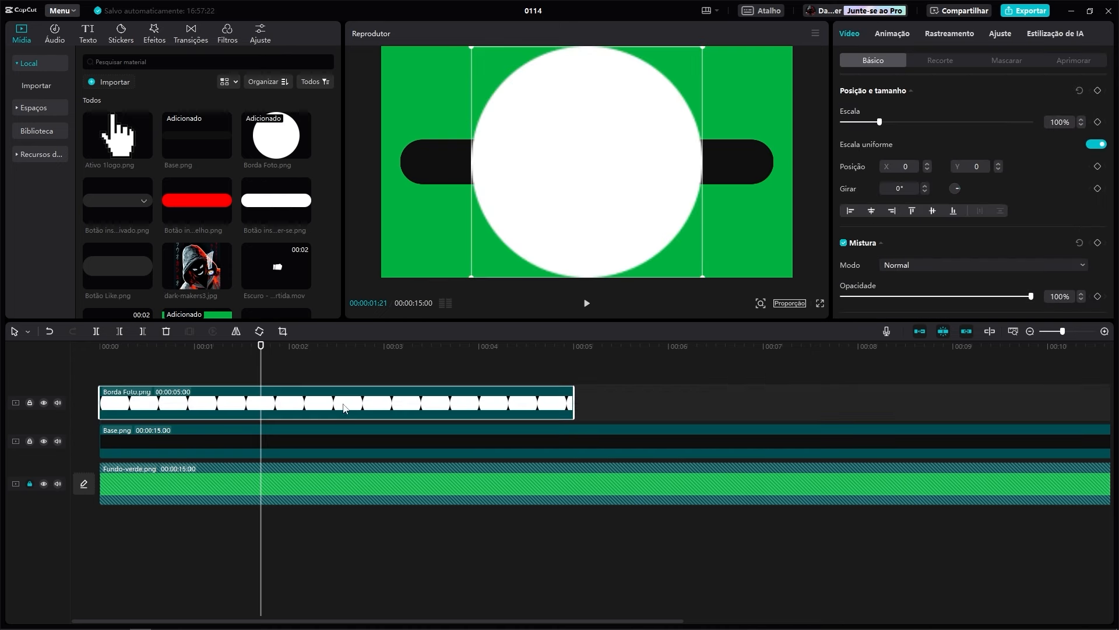
pyautogui.moveTo(471, 276); pyautogui.dragTo(582, 138)
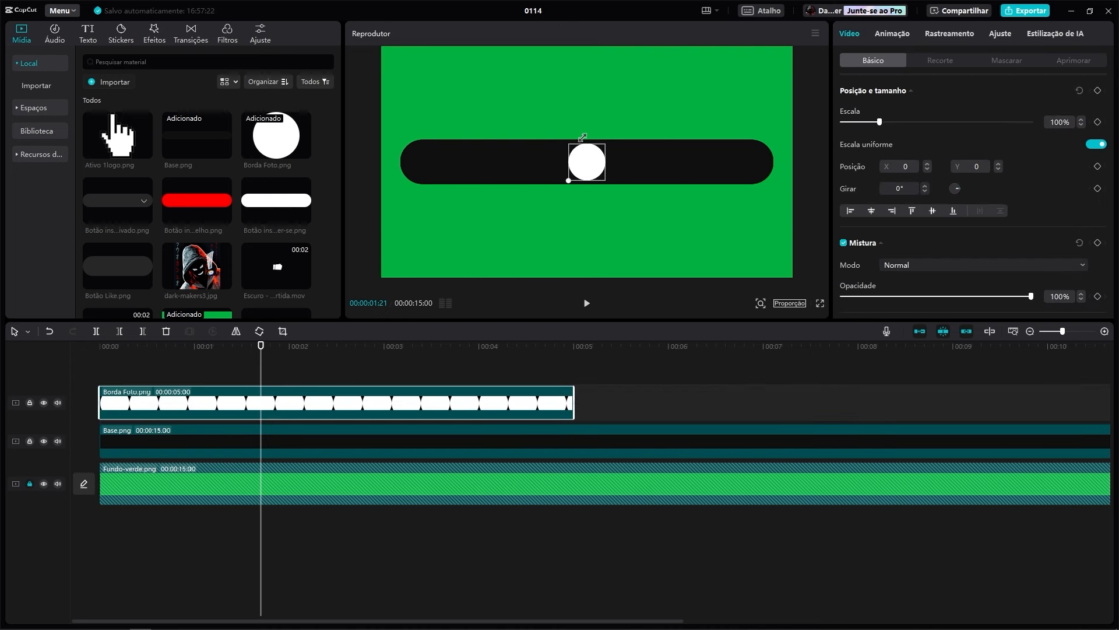
pyautogui.click(592, 227)
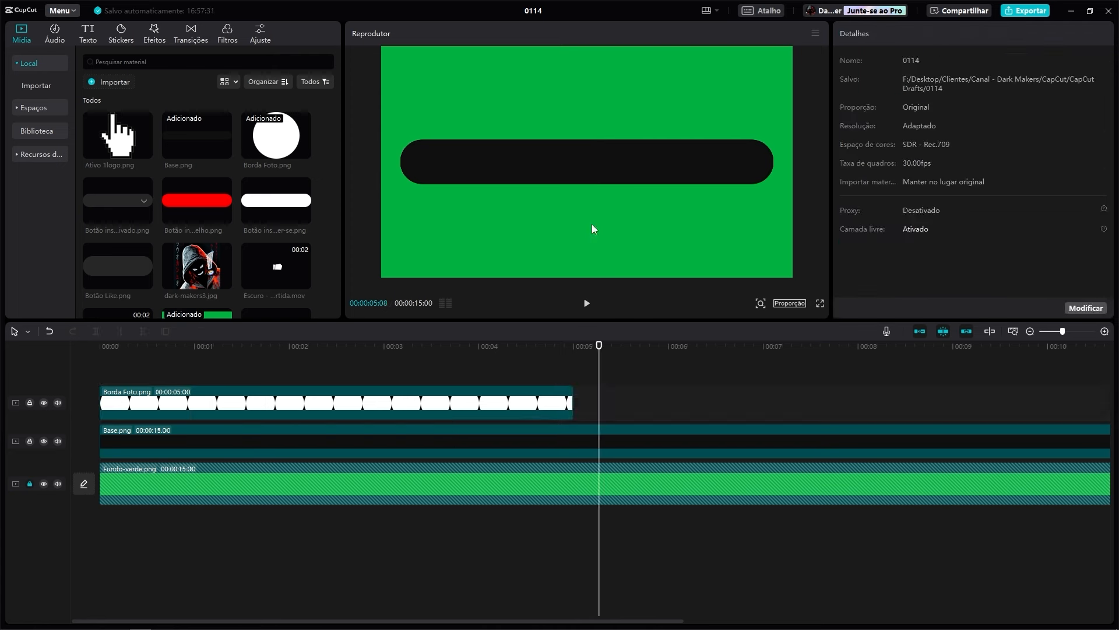
pyautogui.click(559, 183)
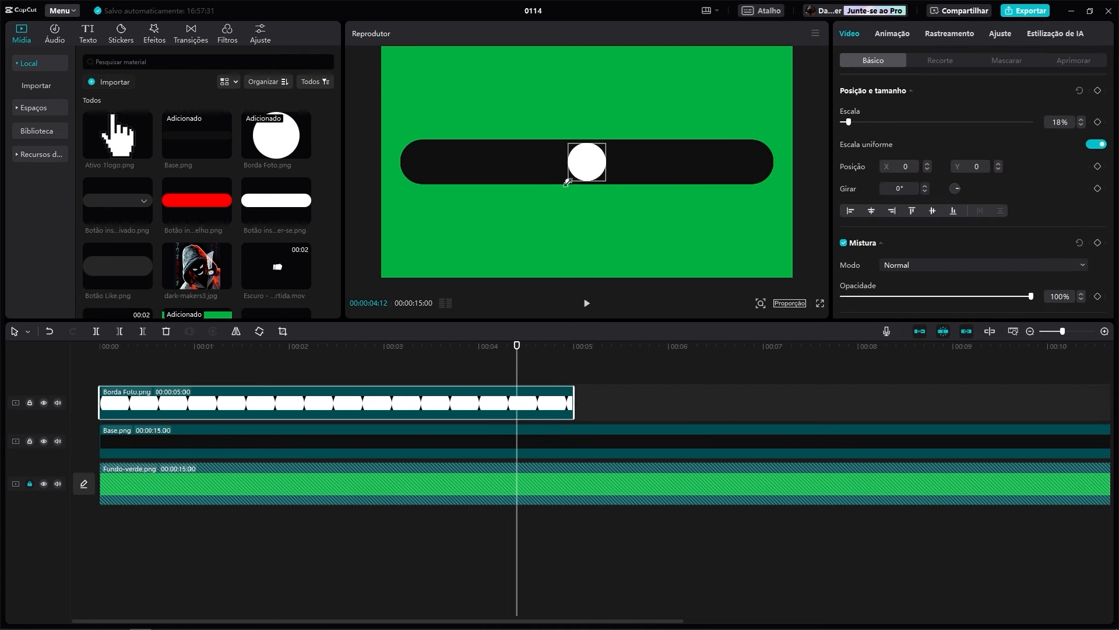
# Extend the Borda Foto.png clip to 15 seconds and return the playhead to the start
pyautogui.click(514, 373)
pyautogui.moveTo(573, 401); pyautogui.dragTo(369, 416)
pyautogui.moveTo(567, 619); pyautogui.dragTo(73, 619)
pyautogui.moveTo(163, 360); pyautogui.dragTo(92, 342)
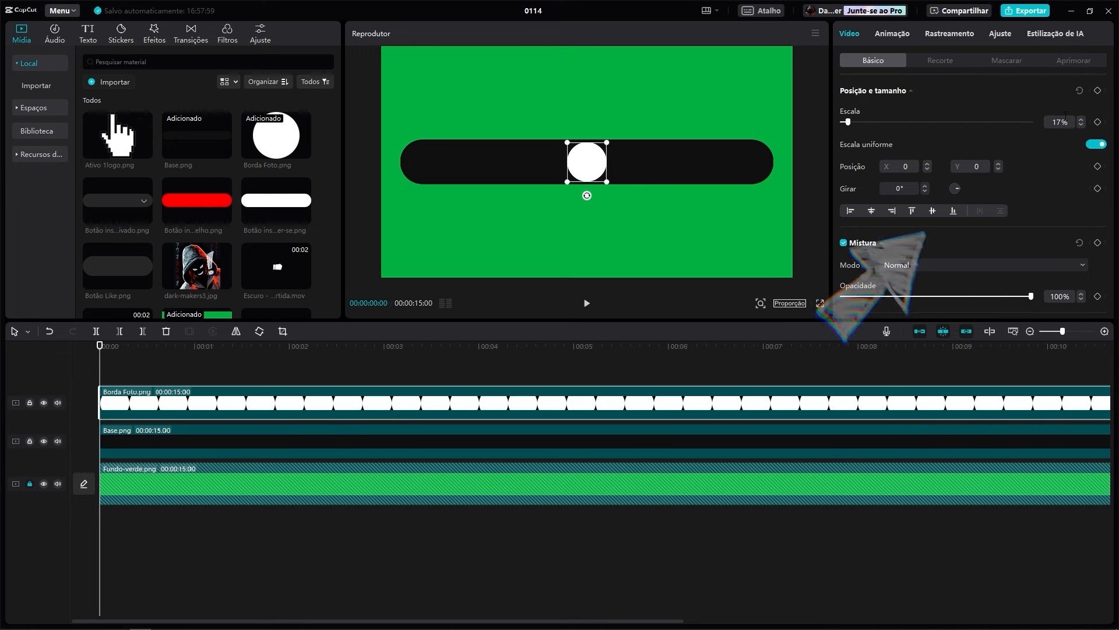
# Add four scale keyframes to the white circle clip, beginning at 00:00 and spaced over slightly more than one second
pyautogui.click(1097, 121)
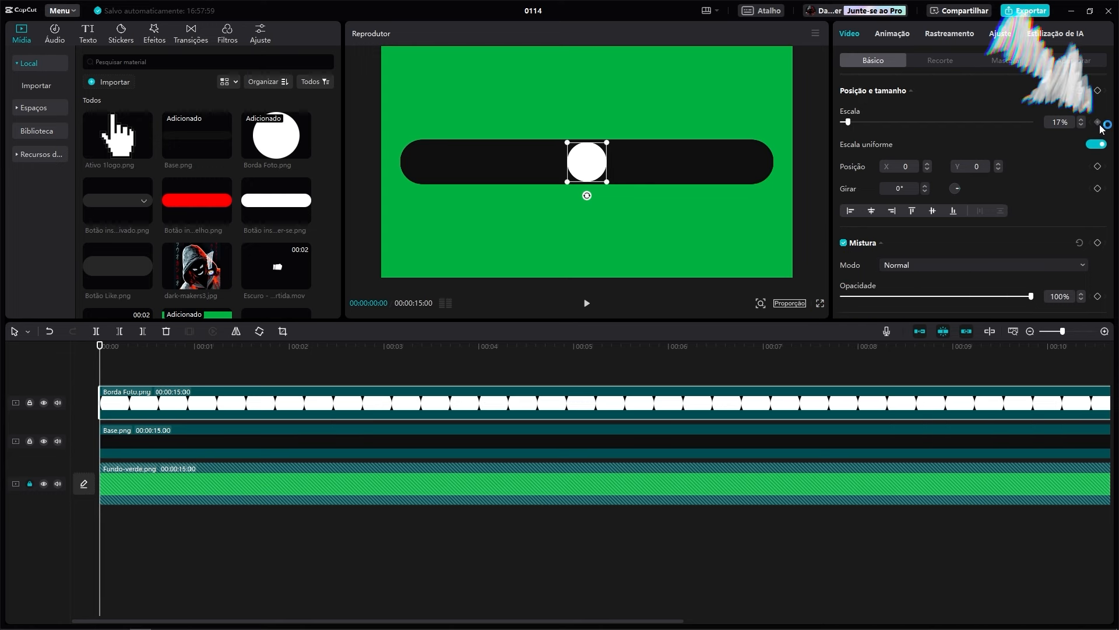
pyautogui.moveTo(100, 347); pyautogui.dragTo(151, 355)
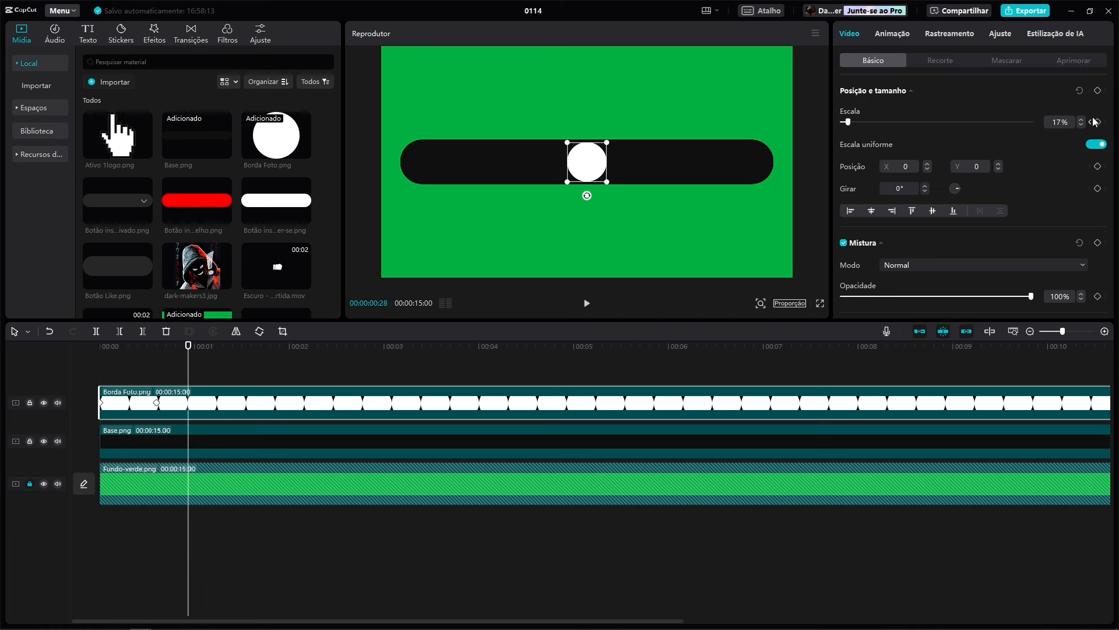
# Move the circle's last three scale keyframes closer together, to about frames 14, 21 and 27
pyautogui.moveTo(187, 353); pyautogui.dragTo(144, 361)
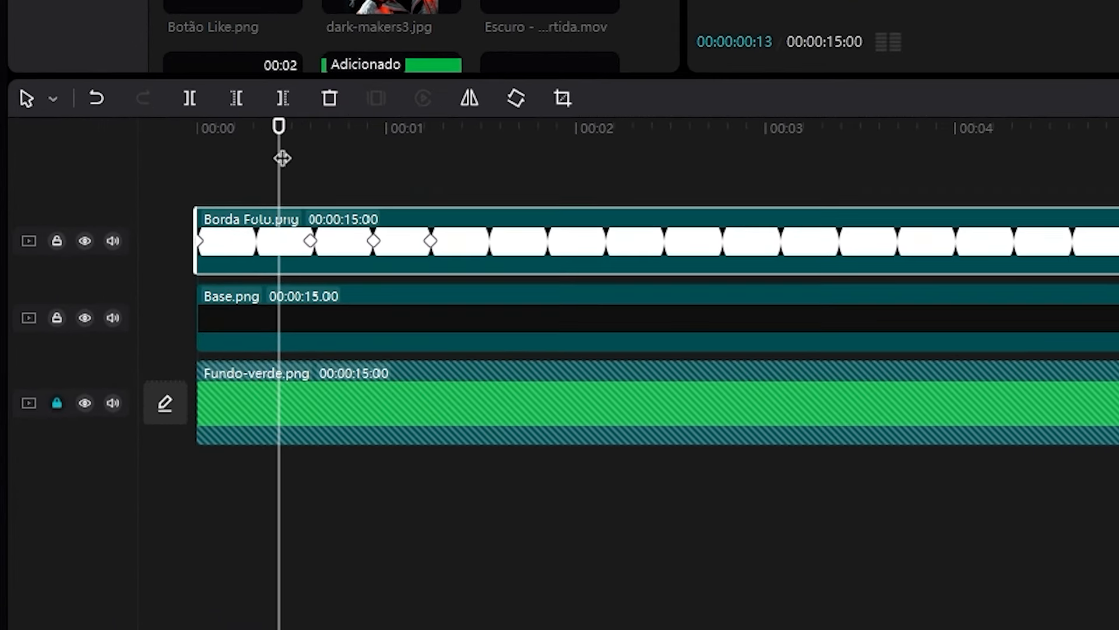
pyautogui.moveTo(310, 241); pyautogui.dragTo(288, 241)
pyautogui.moveTo(373, 244); pyautogui.dragTo(330, 244)
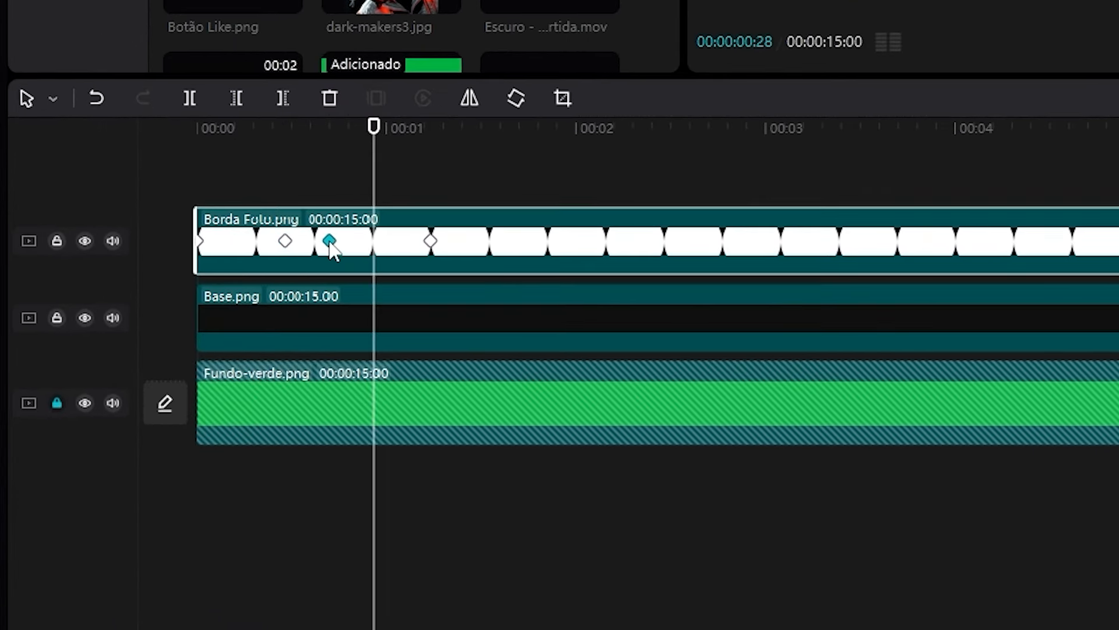
pyautogui.moveTo(441, 244); pyautogui.dragTo(376, 244)
pyautogui.moveTo(369, 127); pyautogui.dragTo(362, 119)
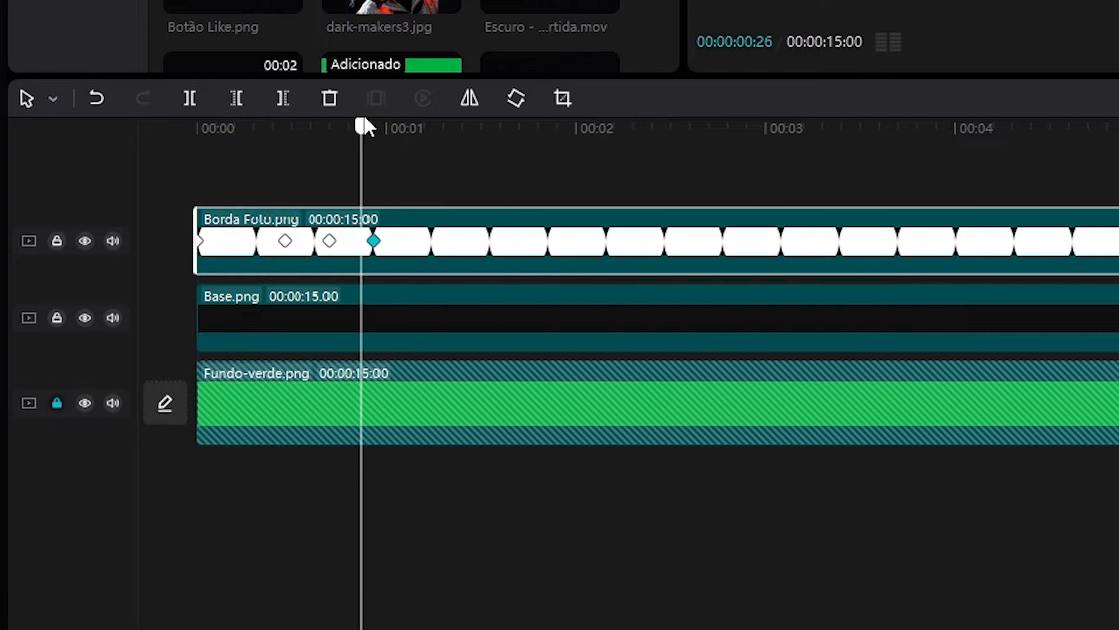
pyautogui.moveTo(373, 238); pyautogui.dragTo(368, 245)
# Set the white circle's scale to 1% at its first keyframe at 00:00
pyautogui.moveTo(373, 127); pyautogui.dragTo(168, 155)
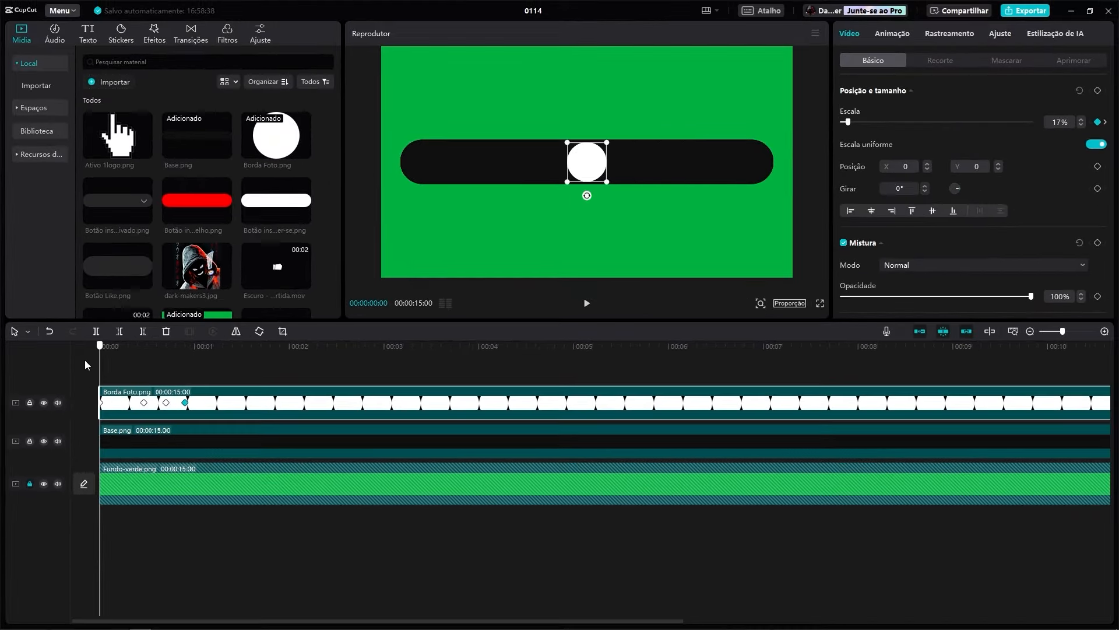
pyautogui.moveTo(850, 124); pyautogui.dragTo(823, 124)
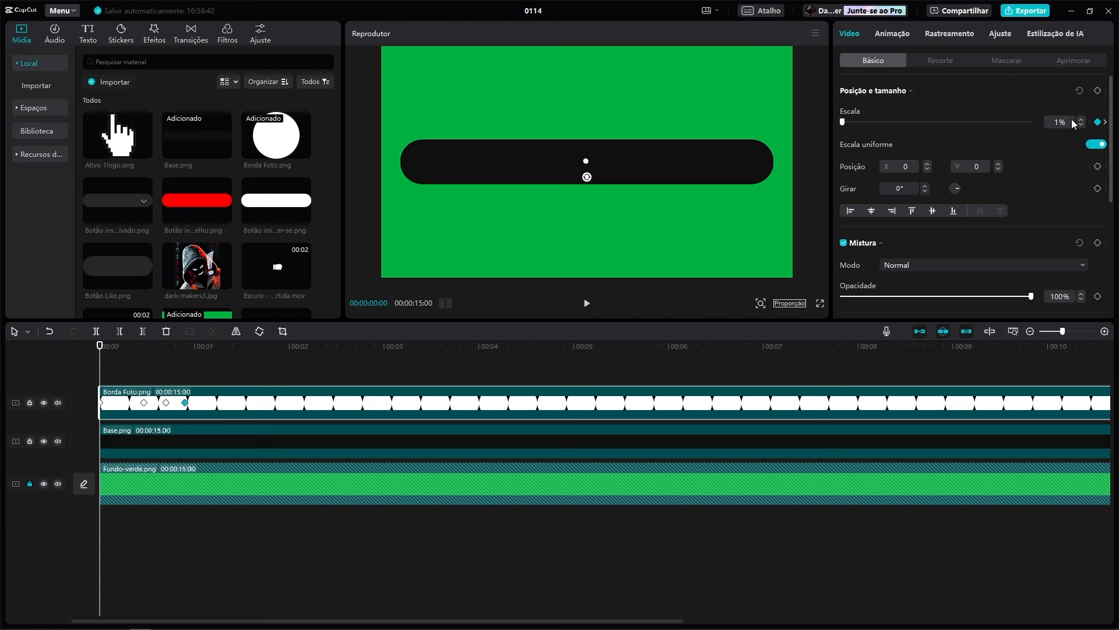
# Set the white circle's scale to 22% at its frame 14 keyframe and to 15% at its frame 21 keyframe
pyautogui.click(109, 352)
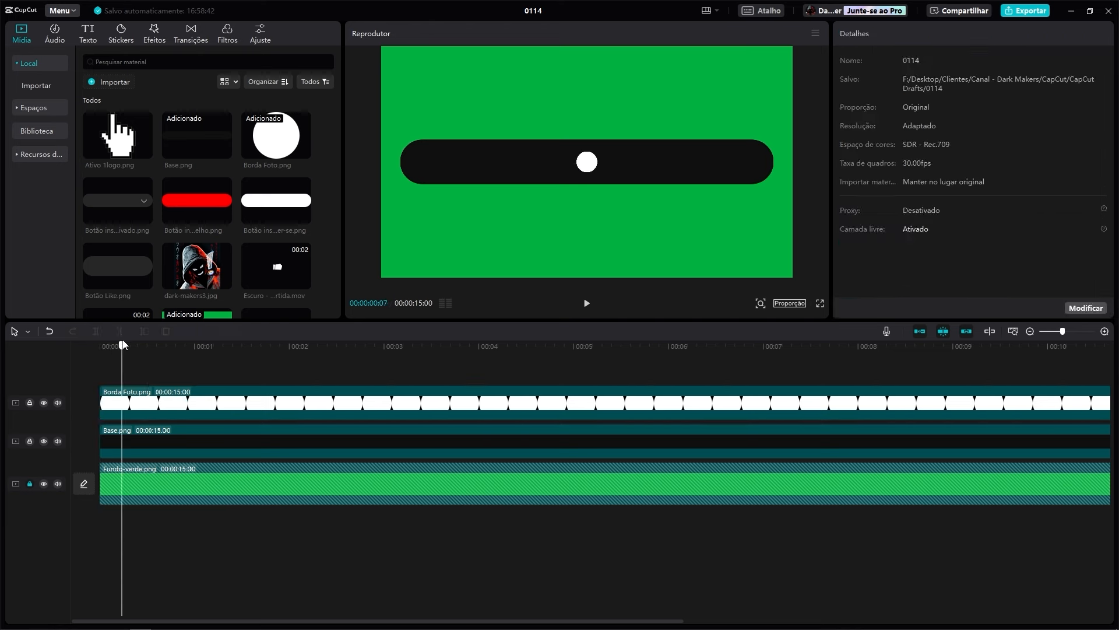
pyautogui.click(144, 407)
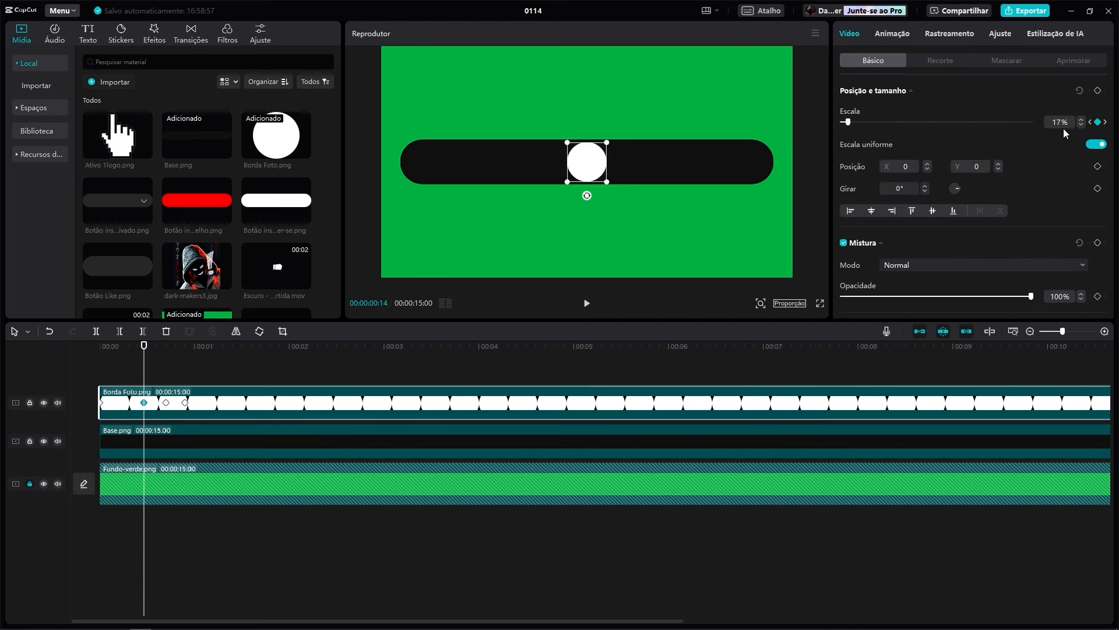
pyautogui.write('20')
pyautogui.press('Return')
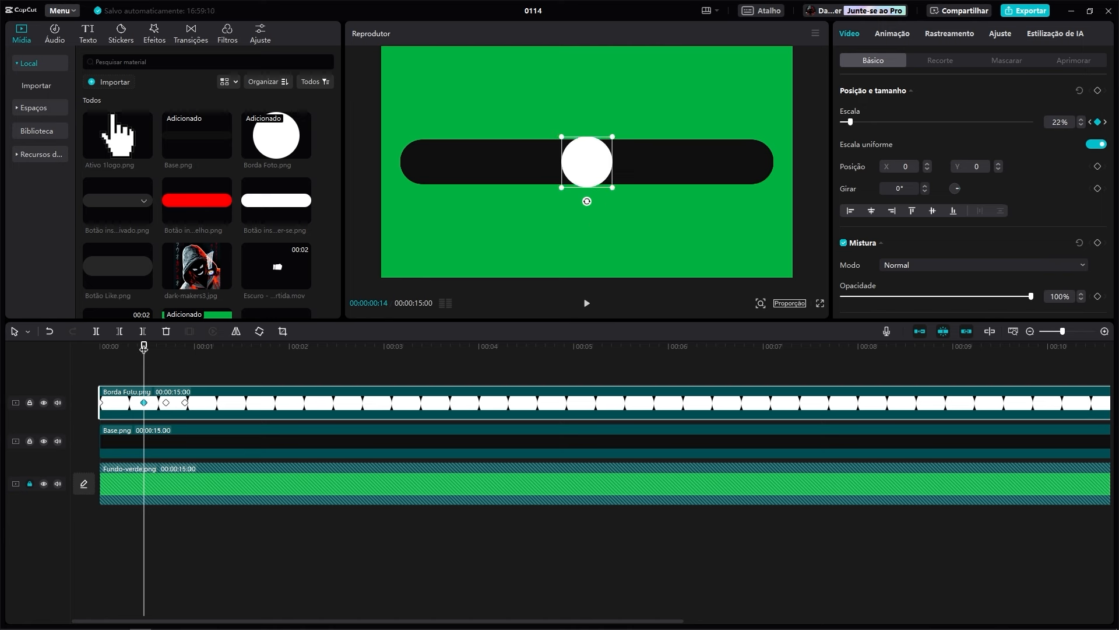
pyautogui.click(1105, 123)
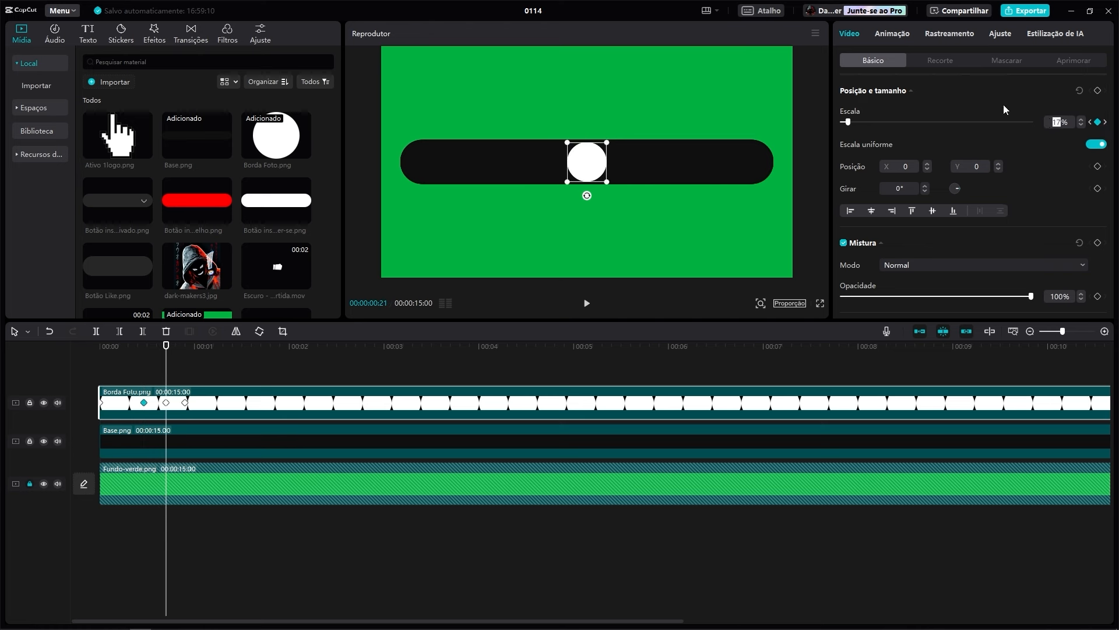
pyautogui.write('15')
pyautogui.press('Return')
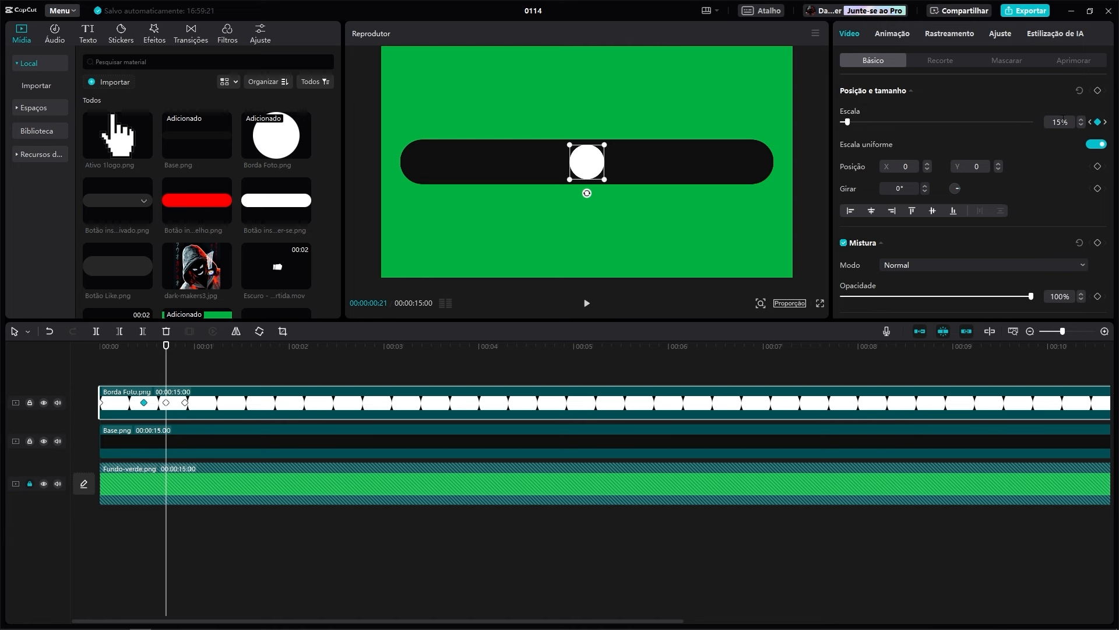
# Preview the circle's animation and move its last three scale keyframes closer together, to frames 10, 15 and 20
pyautogui.moveTo(166, 345); pyautogui.dragTo(9, 347)
pyautogui.press('space')
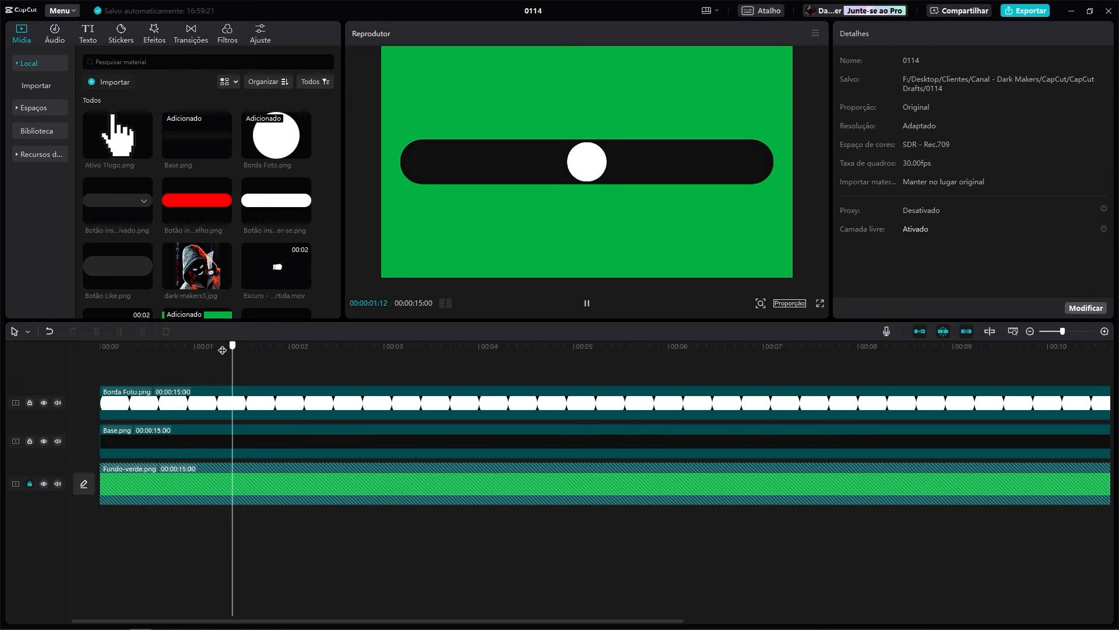
pyautogui.click(186, 415)
pyautogui.press('space')
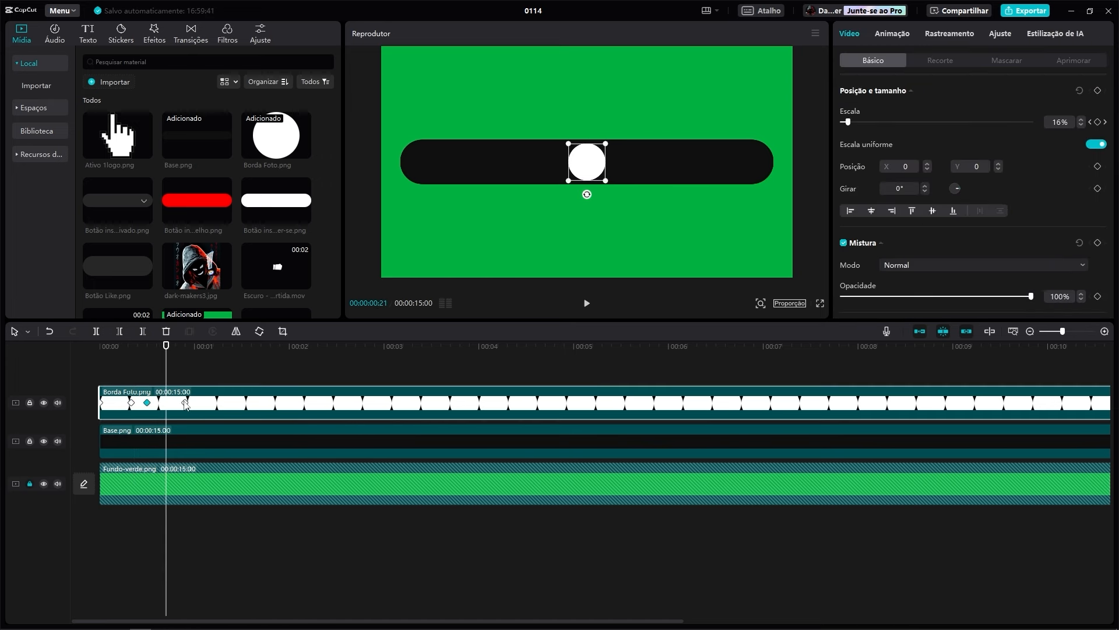
pyautogui.click(195, 366)
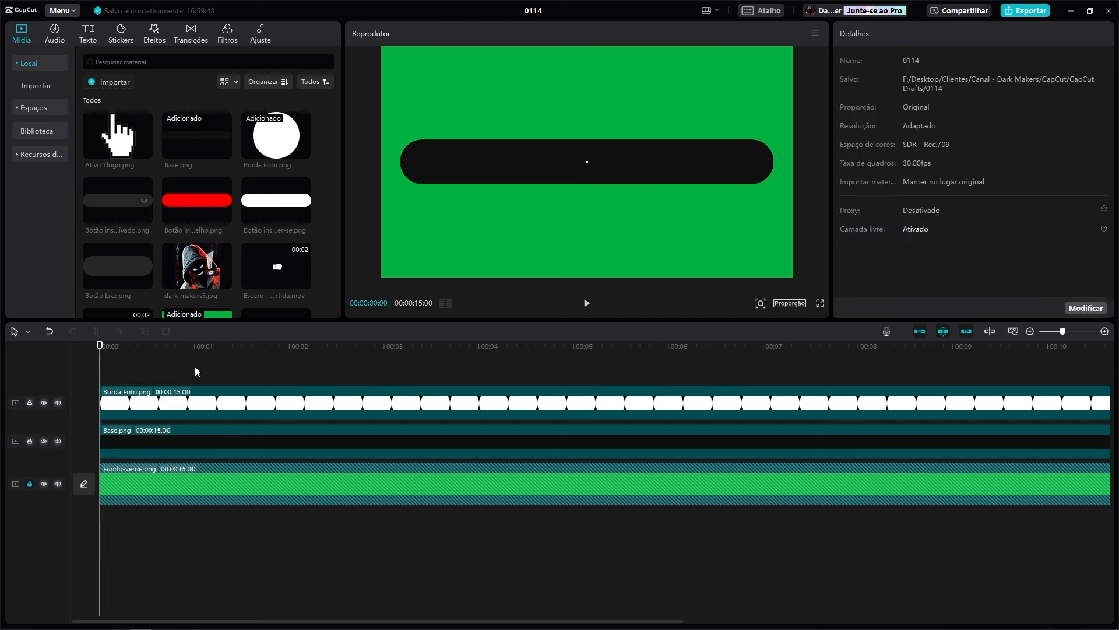
pyautogui.press('space')
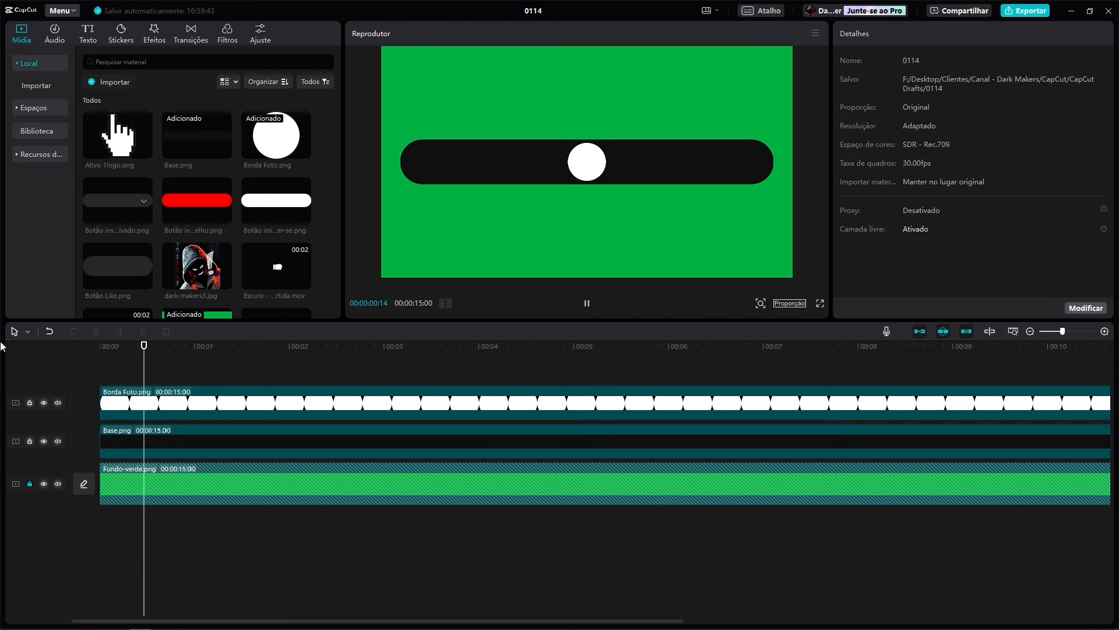
pyautogui.click(211, 404)
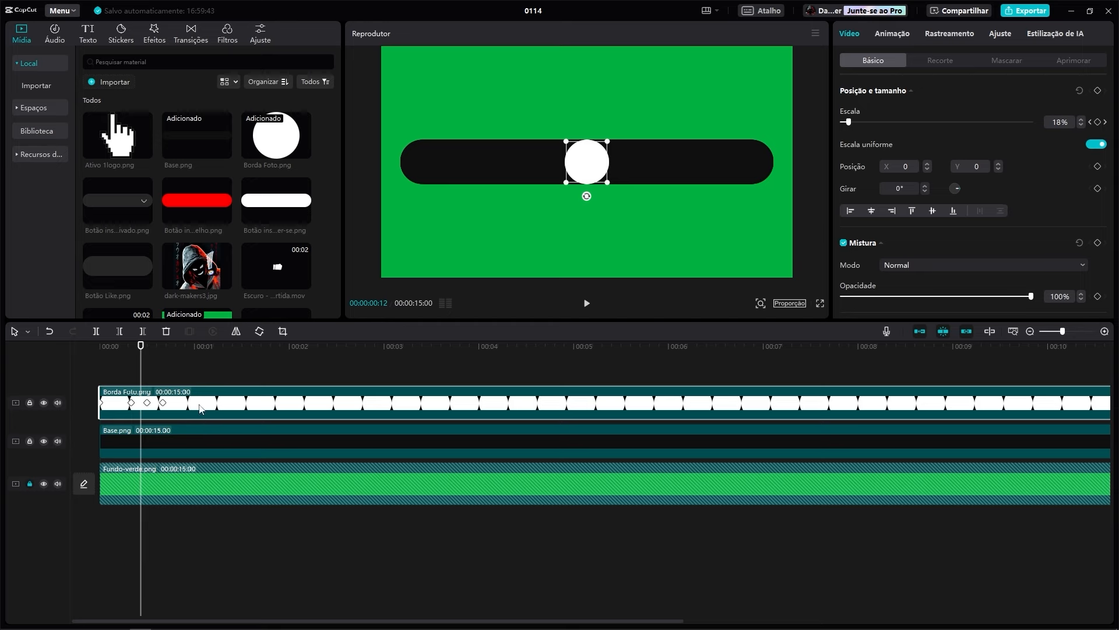
# Show the keyframe animation of the Borda Foto.png clip and expand its scale curve graph
pyautogui.rightClick(199, 408)
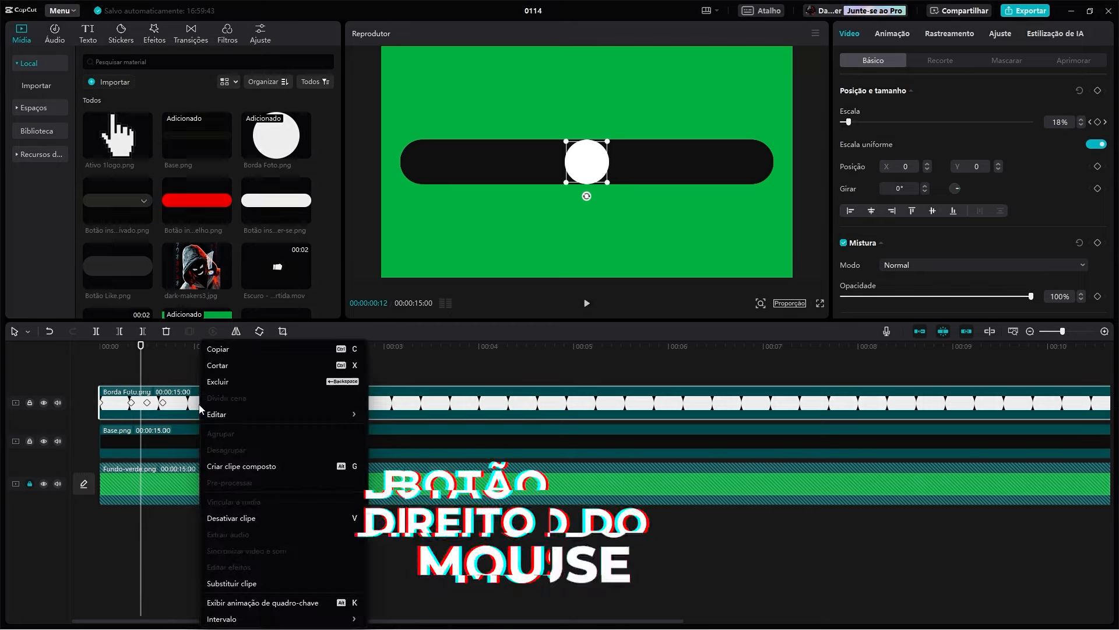
pyautogui.click(247, 604)
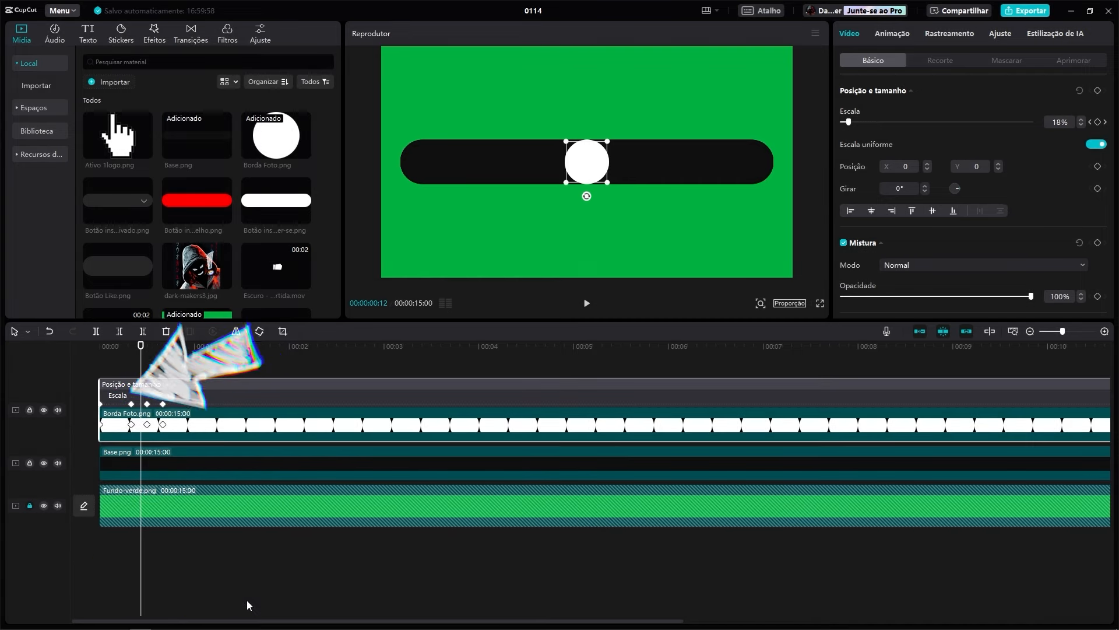
pyautogui.click(109, 401)
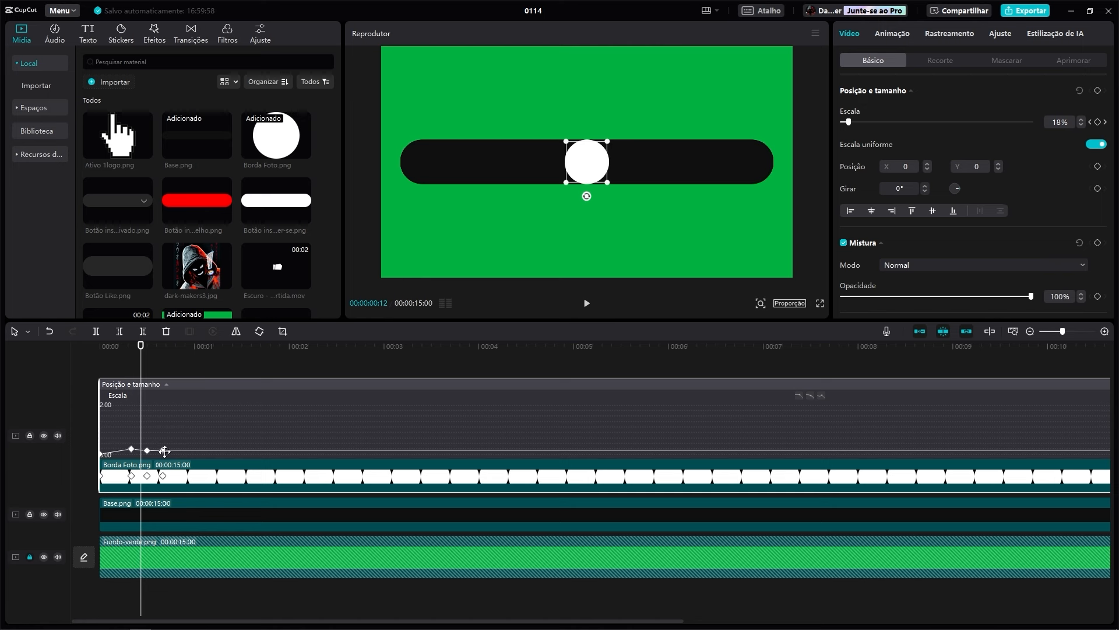
# Apply the automatic curve to the circle's scale keyframes in the graph
pyautogui.click(131, 449)
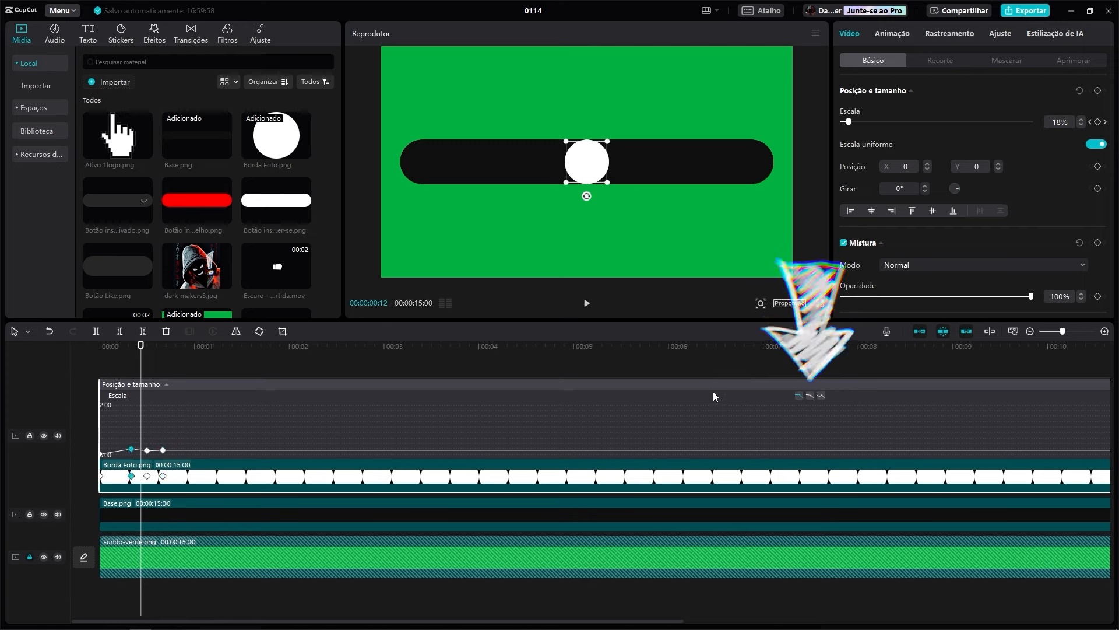
pyautogui.click(810, 396)
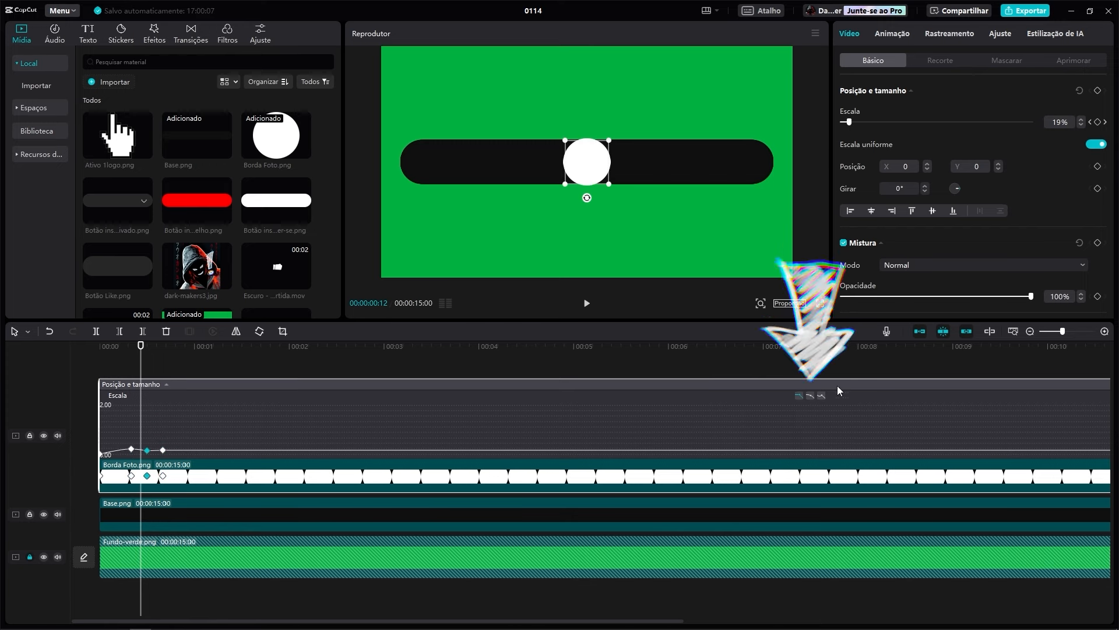
pyautogui.click(163, 450)
pyautogui.click(809, 397)
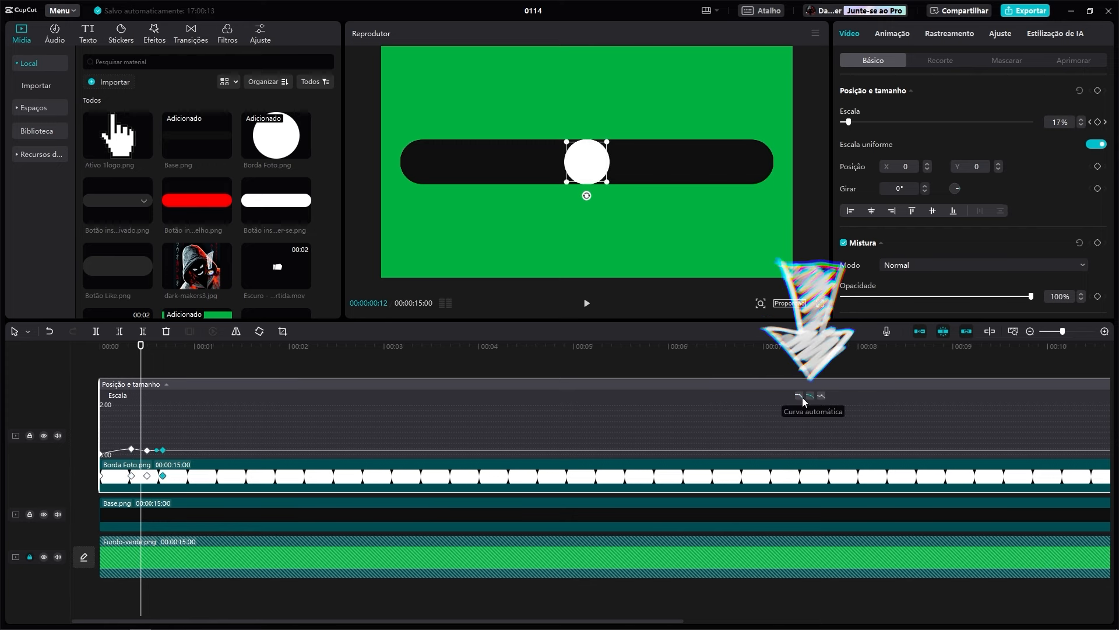
pyautogui.click(104, 453)
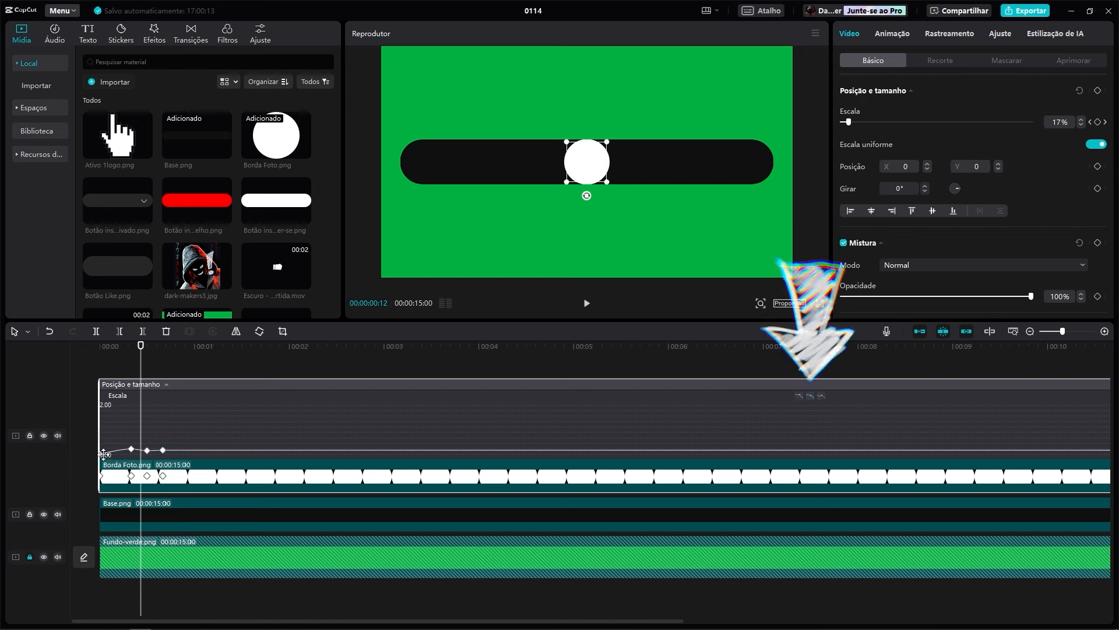
pyautogui.click(810, 396)
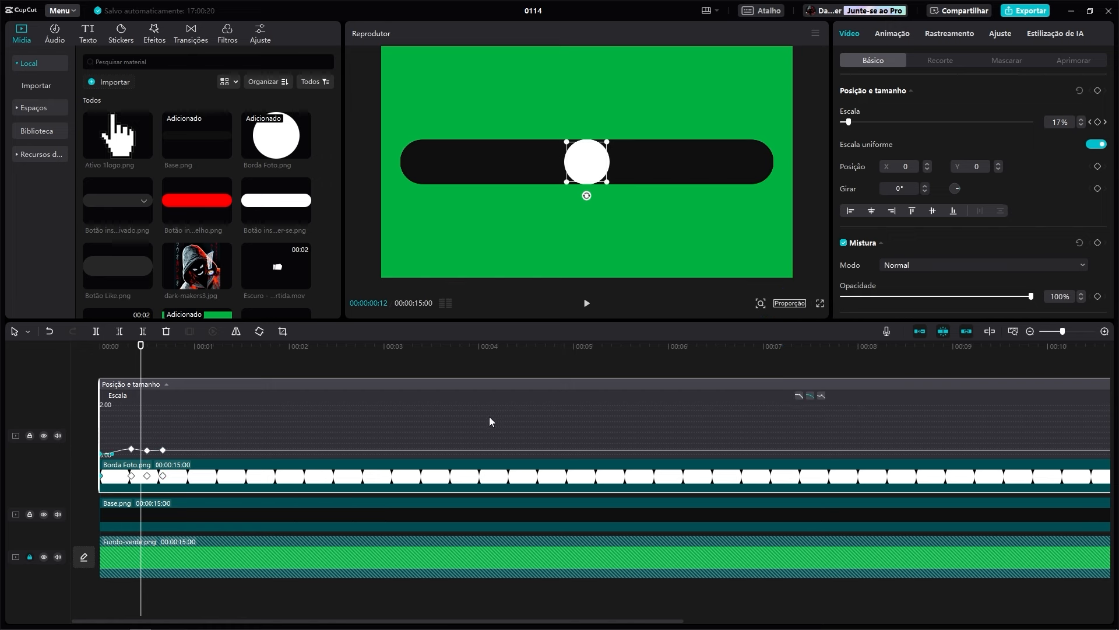
# Play back the circle's scale animation from the start to check the smoothed motion
pyautogui.moveTo(140, 347); pyautogui.dragTo(48, 361)
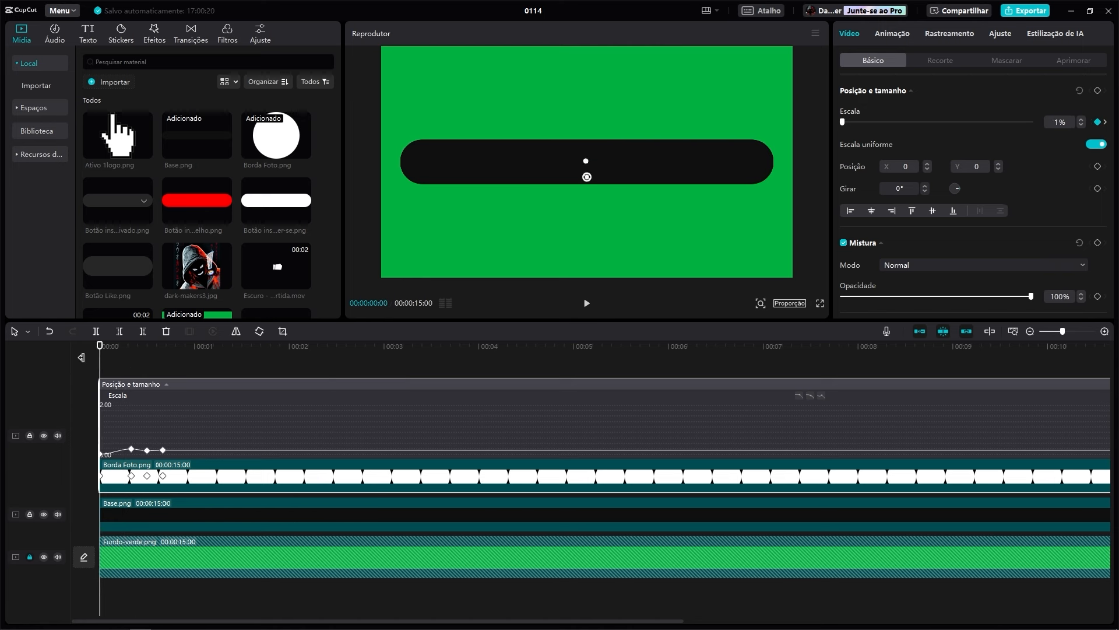
pyautogui.click(234, 366)
pyautogui.press('space')
pyautogui.moveTo(129, 346); pyautogui.dragTo(38, 346)
pyautogui.press('space')
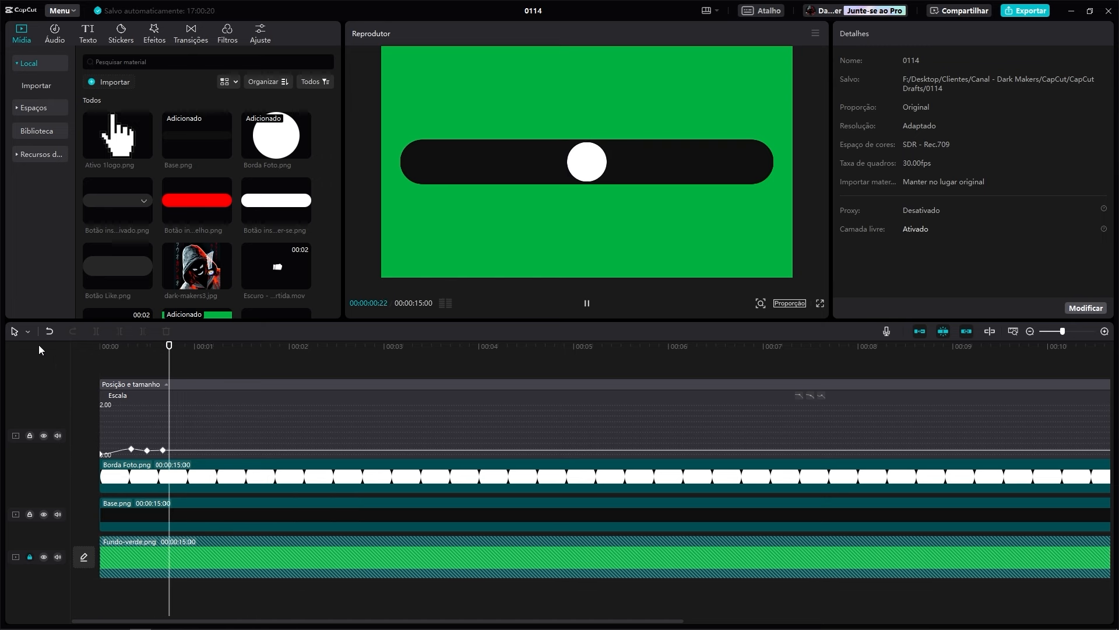
pyautogui.moveTo(144, 349)
pyautogui.mouseDown()
pyautogui.moveTo(86, 349)
pyautogui.moveTo(164, 356)
pyautogui.moveTo(147, 357)
pyautogui.mouseUp()
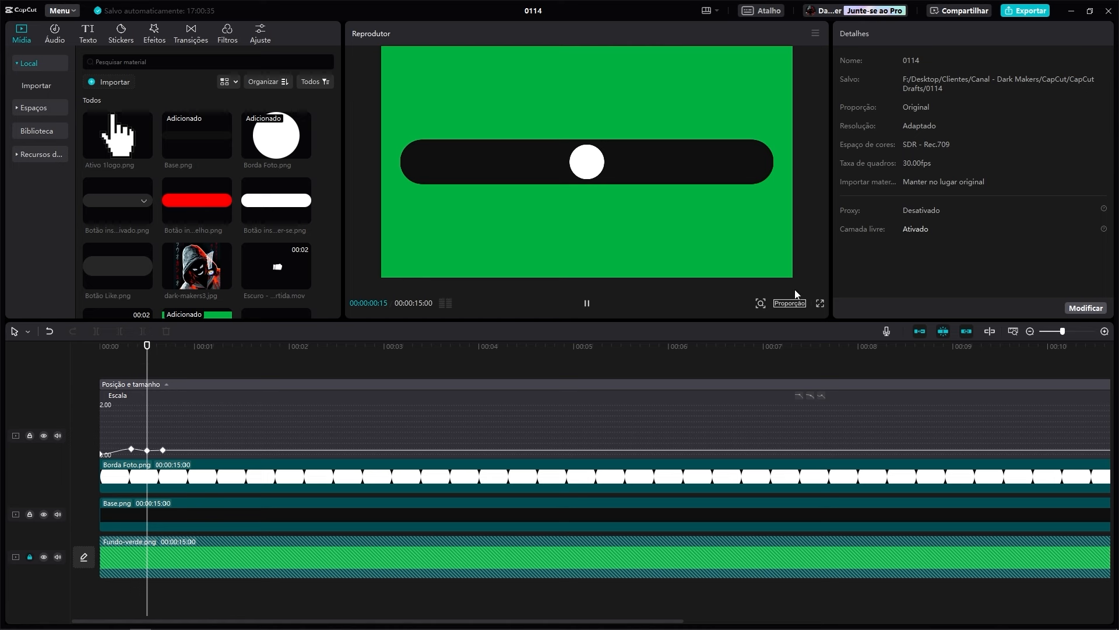
pyautogui.moveTo(152, 345); pyautogui.dragTo(188, 347)
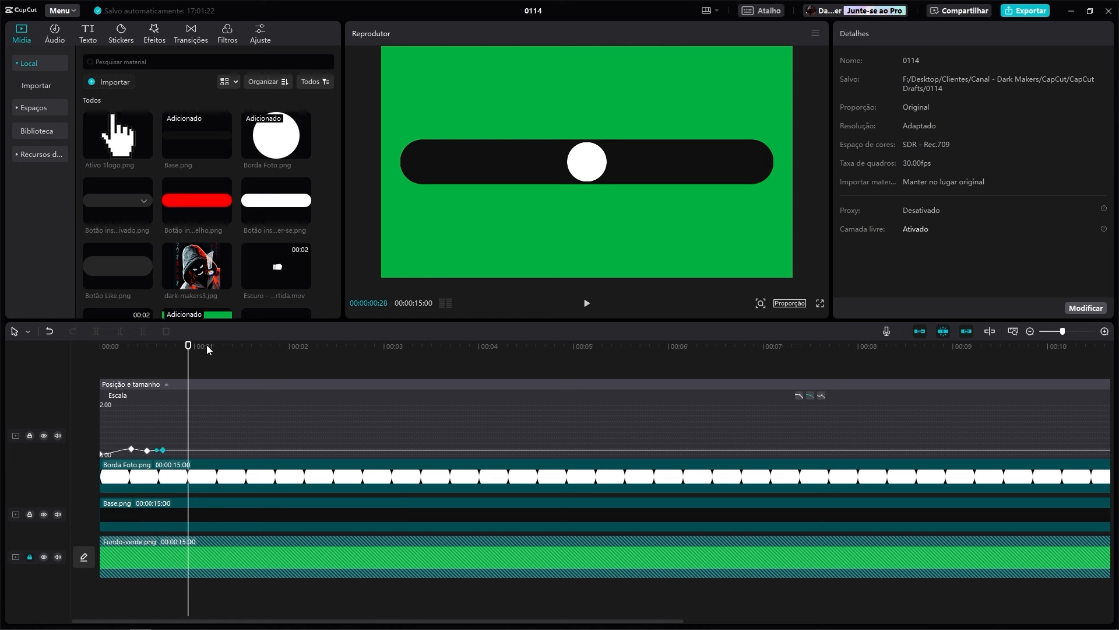
# Add dark-makers3.jpg on a track above the circle and give it a circle mask enlarged to the image's full height
pyautogui.moveTo(203, 285); pyautogui.dragTo(158, 360)
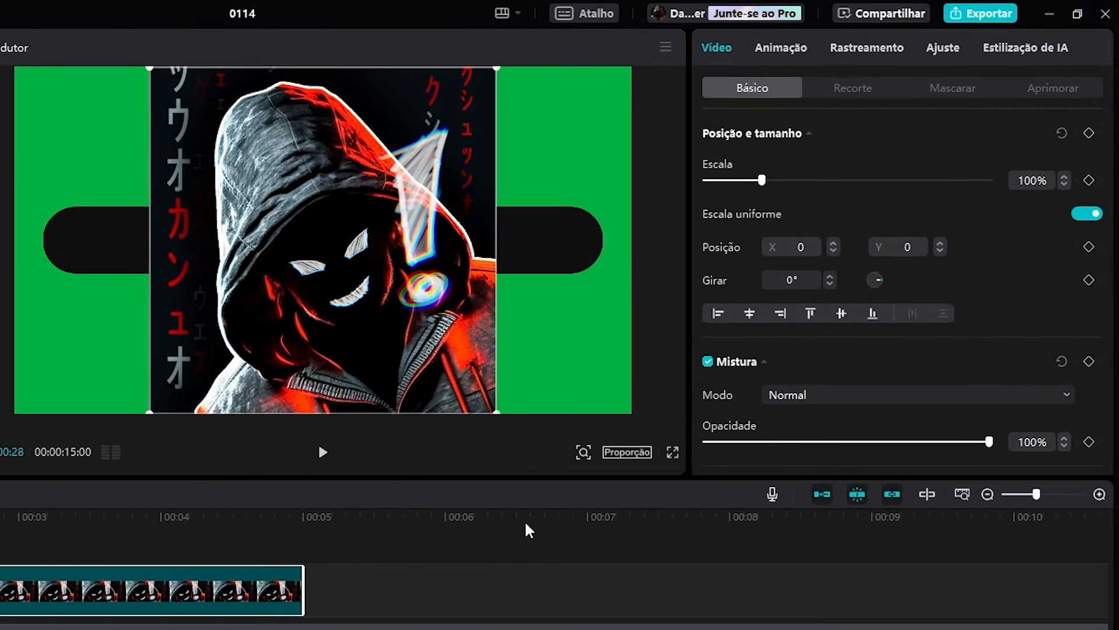
pyautogui.click(952, 89)
pyautogui.click(943, 198)
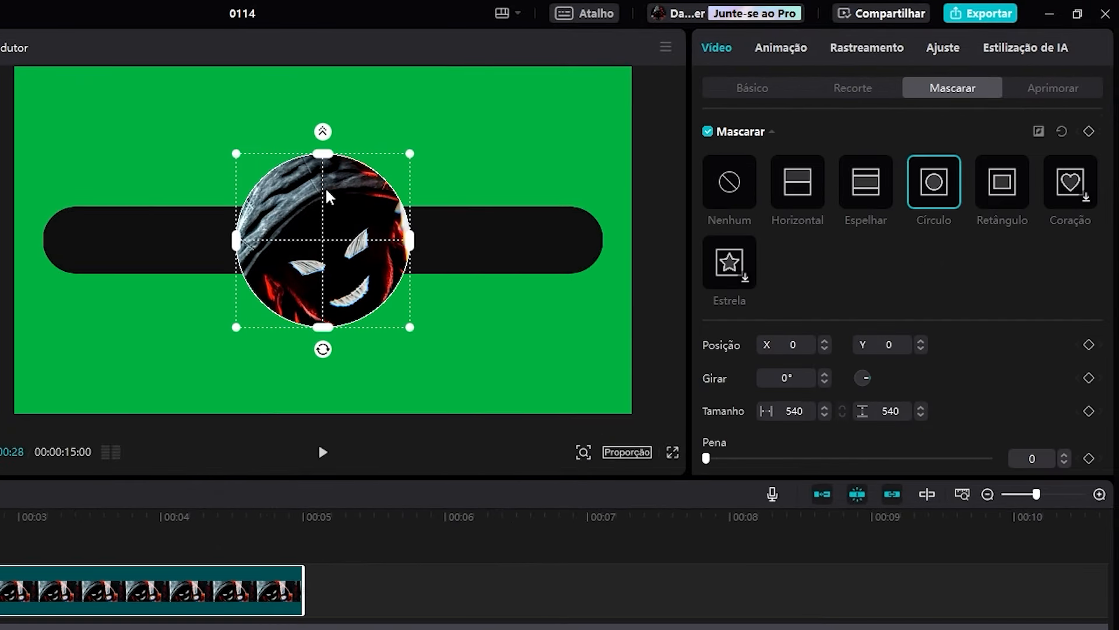
pyautogui.moveTo(236, 327); pyautogui.dragTo(150, 397)
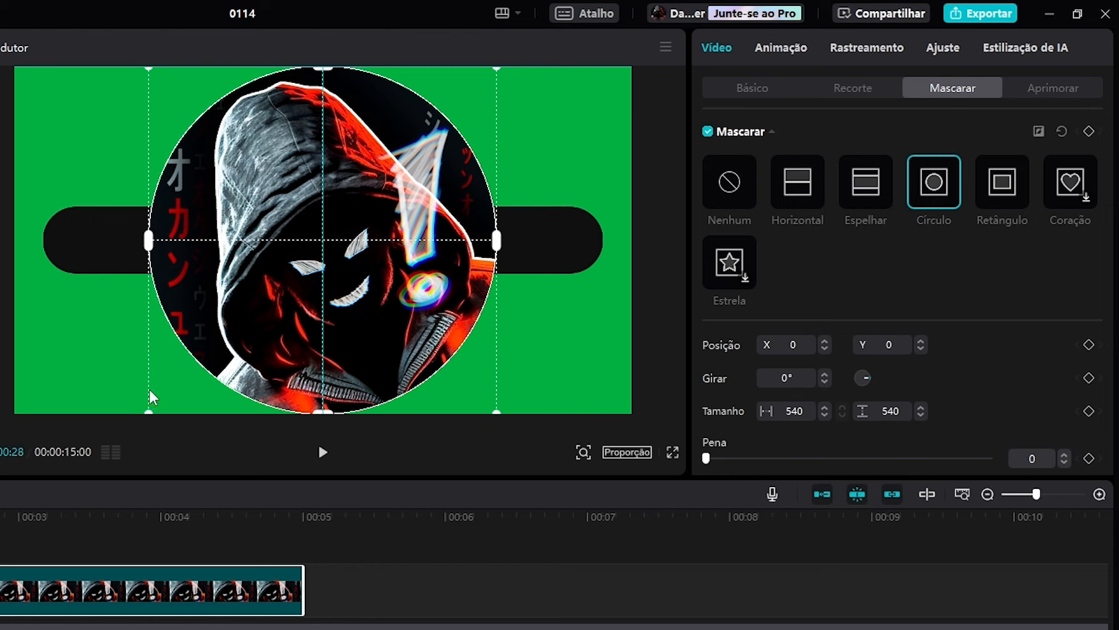
# Reduce the masked photo's scale to 16% so it fits inside the white circle
pyautogui.click(710, 98)
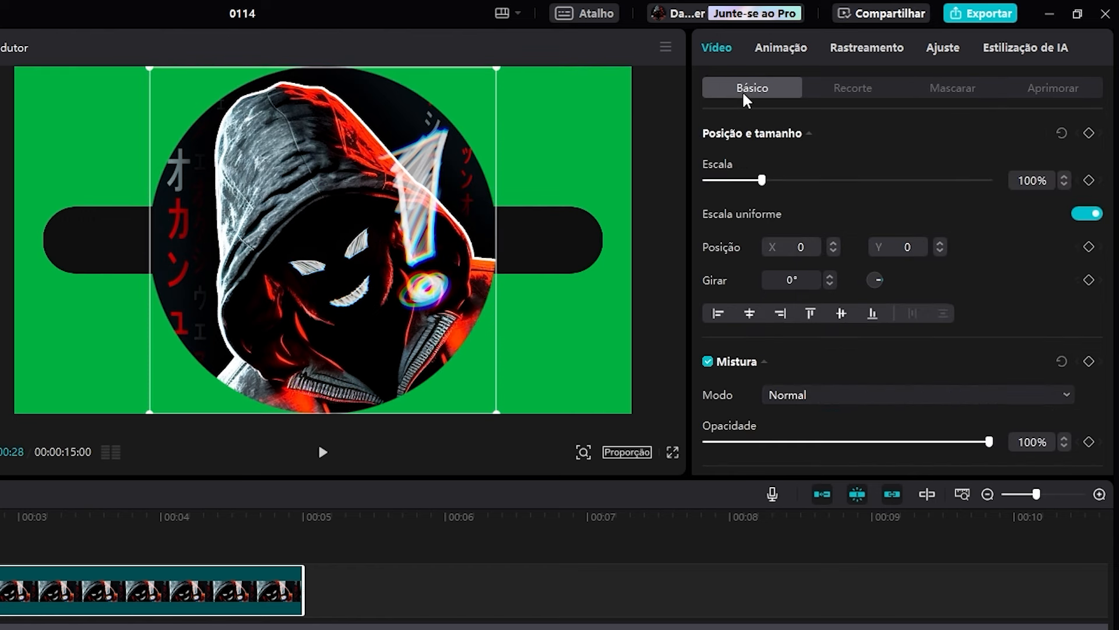
pyautogui.moveTo(762, 180); pyautogui.dragTo(719, 202)
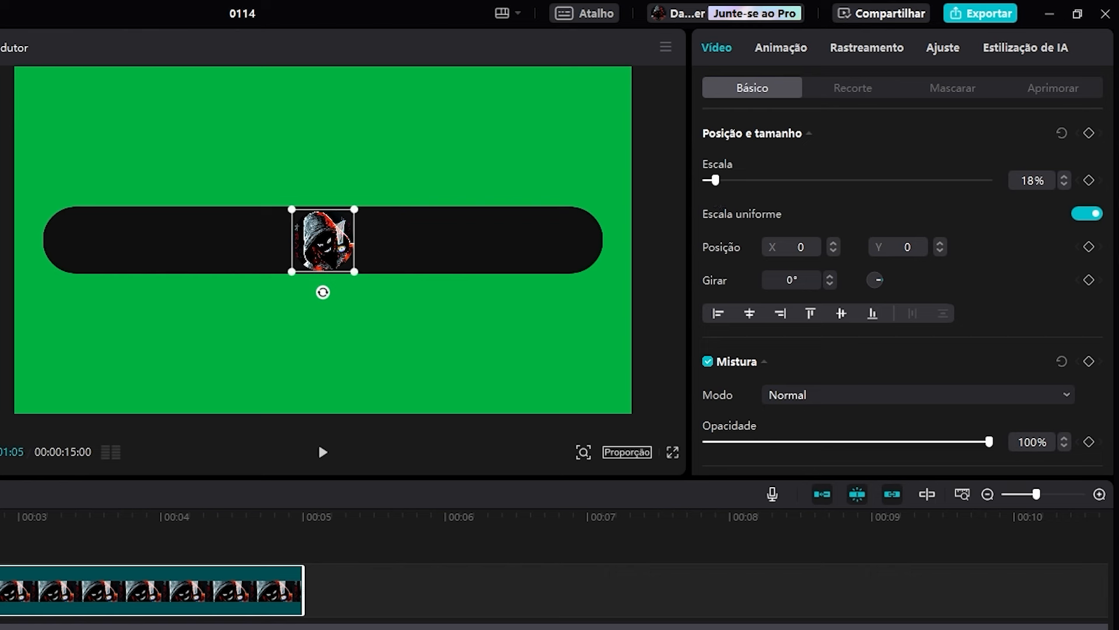
pyautogui.moveTo(716, 182); pyautogui.dragTo(713, 182)
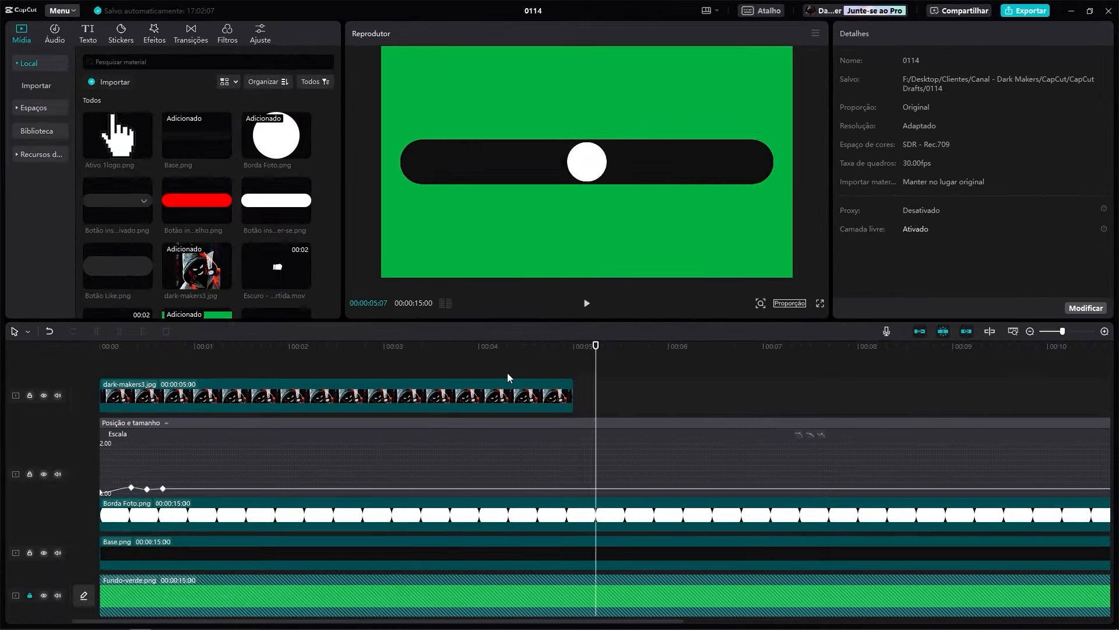
# Add scale keyframes to the photo clip at frames 0, 10, 15 and 20, aligned with the circle's keyframes
pyautogui.click(438, 365)
pyautogui.moveTo(437, 345); pyautogui.dragTo(98, 349)
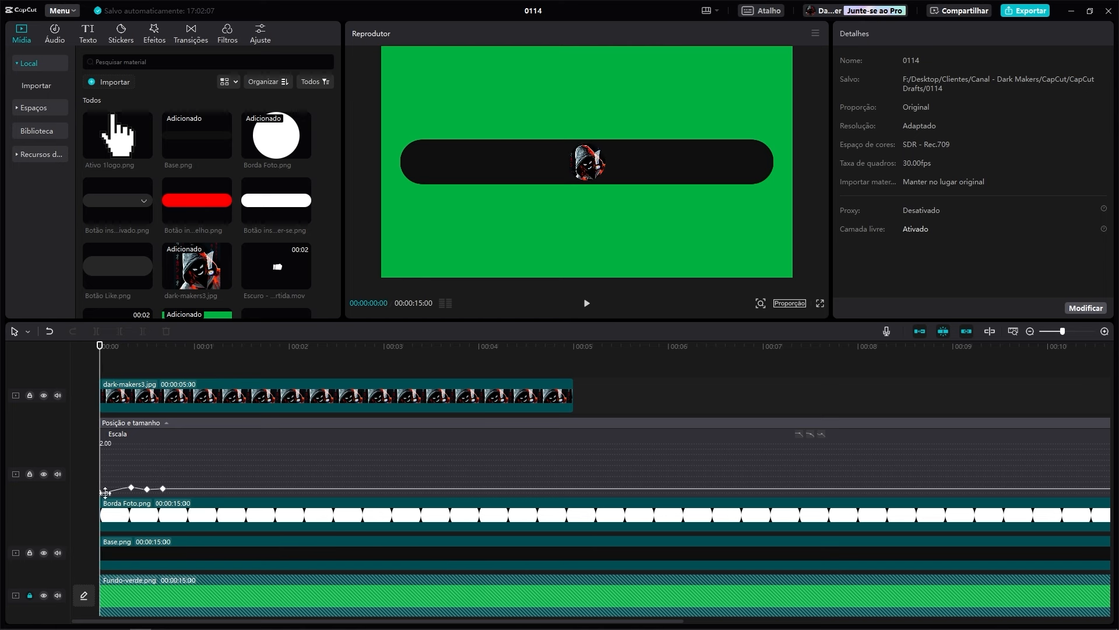
pyautogui.click(234, 397)
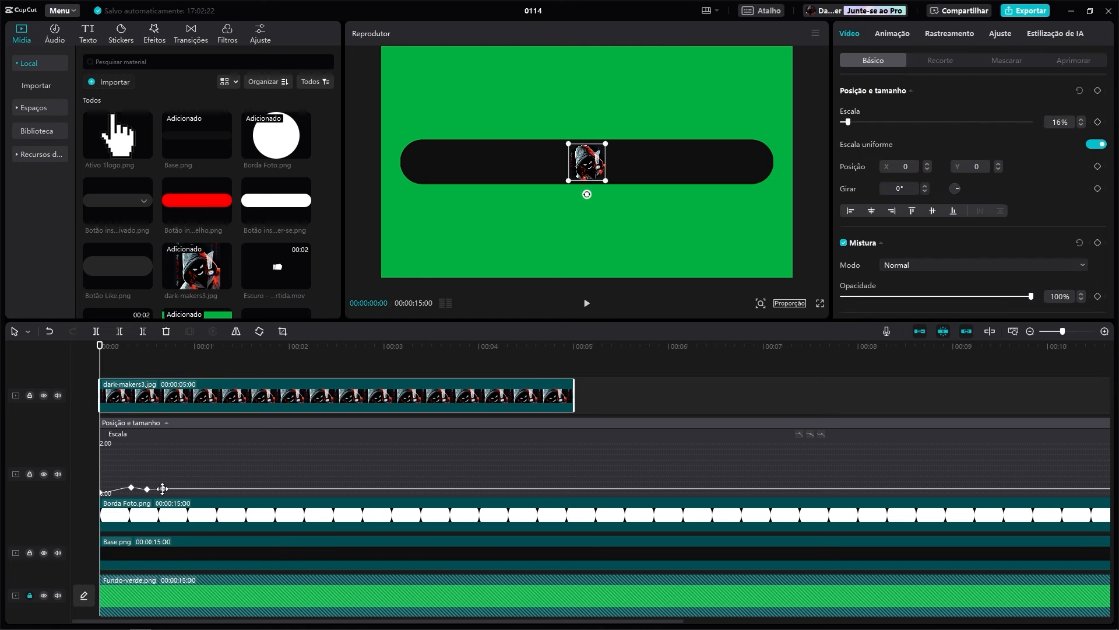
pyautogui.moveTo(100, 346); pyautogui.dragTo(164, 349)
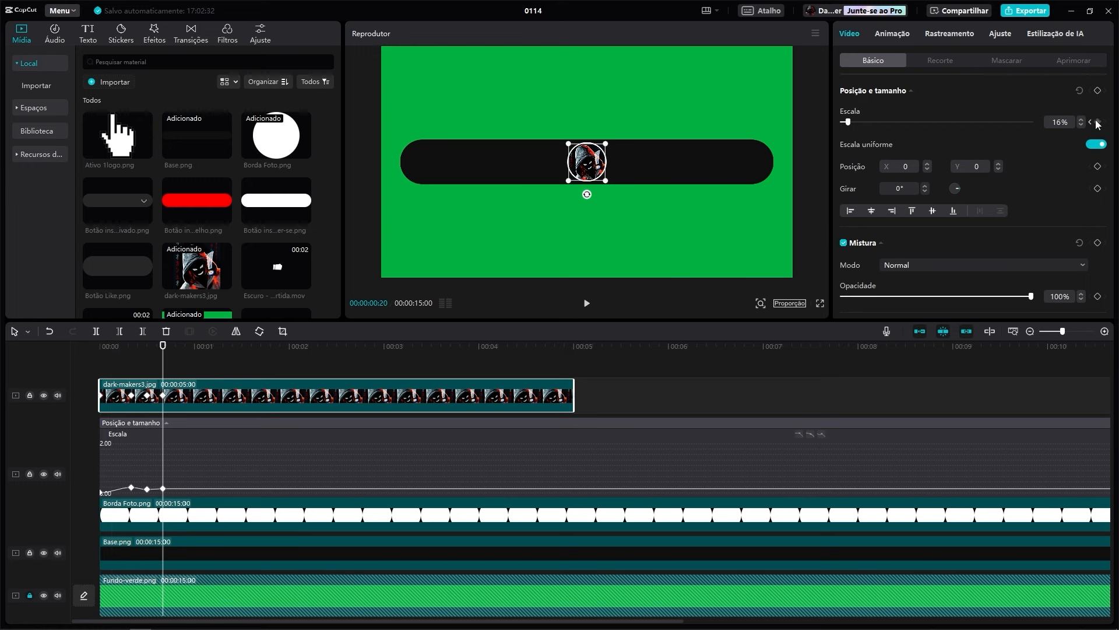
# Set the photo's scale to 13% at its frame 15 keyframe
pyautogui.moveTo(163, 346); pyautogui.dragTo(147, 347)
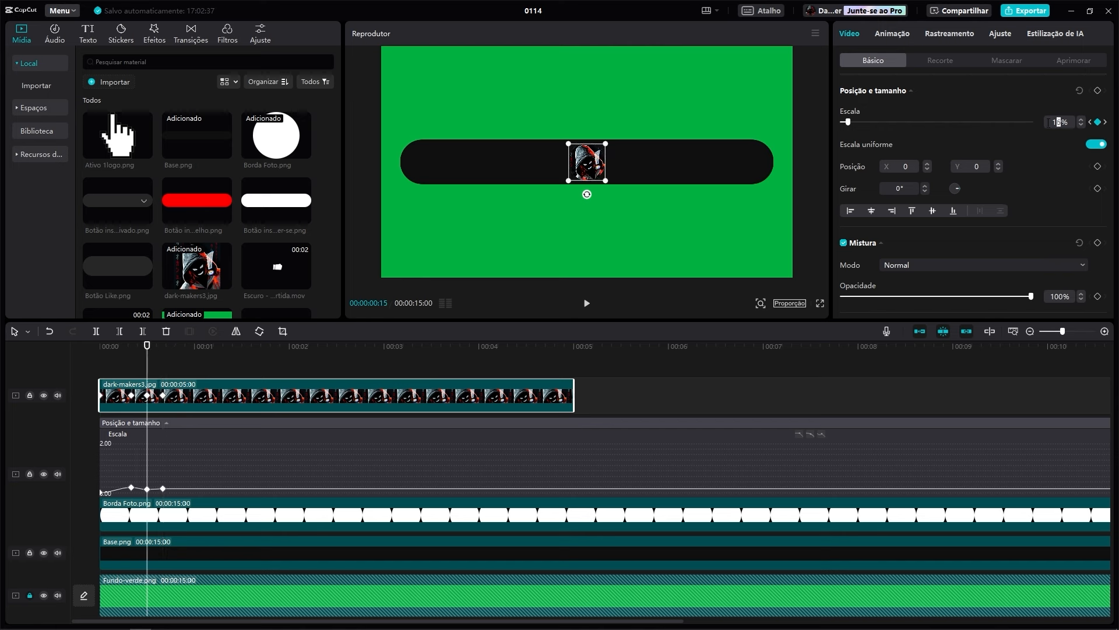
pyautogui.press('Return')
pyautogui.doubleClick(1058, 121)
pyautogui.write('13')
pyautogui.press('Return')
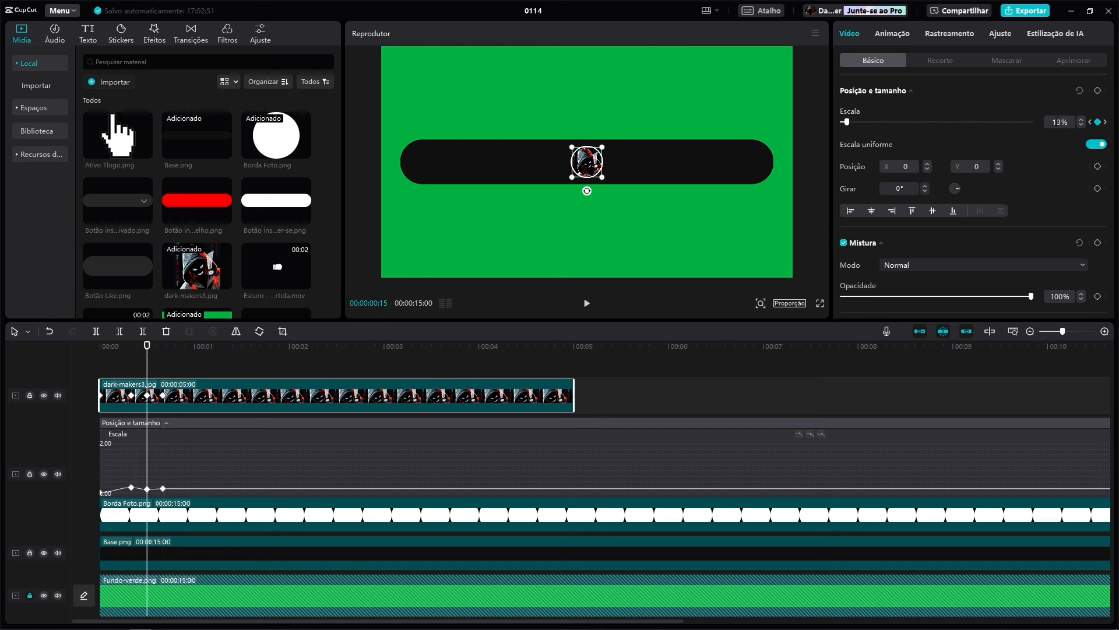
# Set the photo's scale to 21% at its frame 10 keyframe
pyautogui.moveTo(149, 353); pyautogui.dragTo(134, 352)
pyautogui.write('2')
pyautogui.write('1')
pyautogui.press('Return')
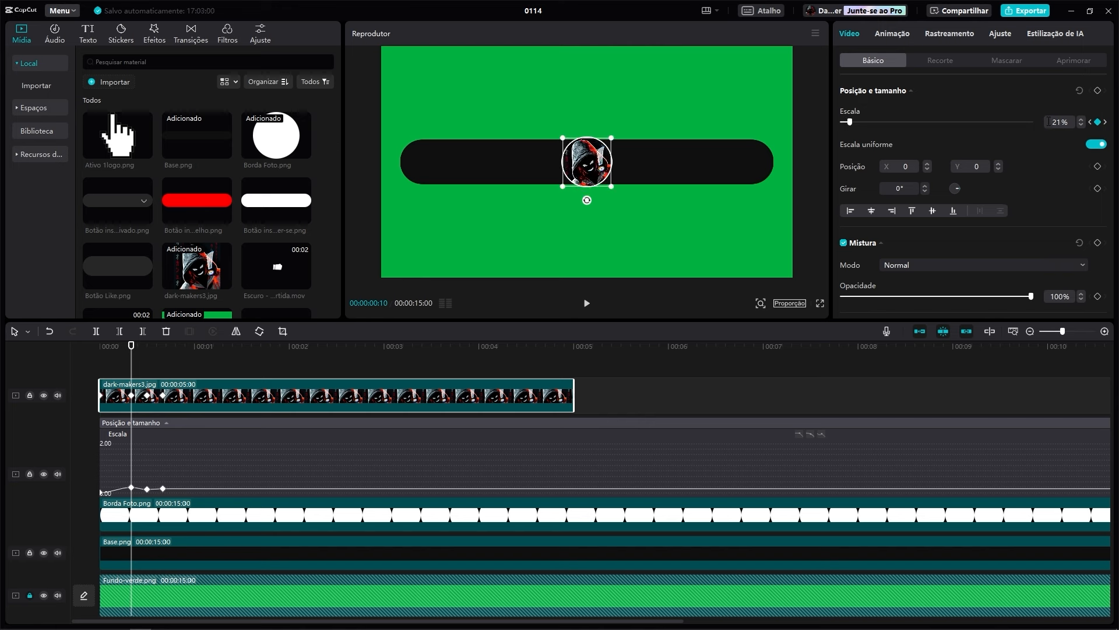
# Set the photo's scale to 1% at its frame 0 keyframe
pyautogui.moveTo(131, 354); pyautogui.dragTo(99, 351)
pyautogui.moveTo(1066, 123); pyautogui.dragTo(999, 124)
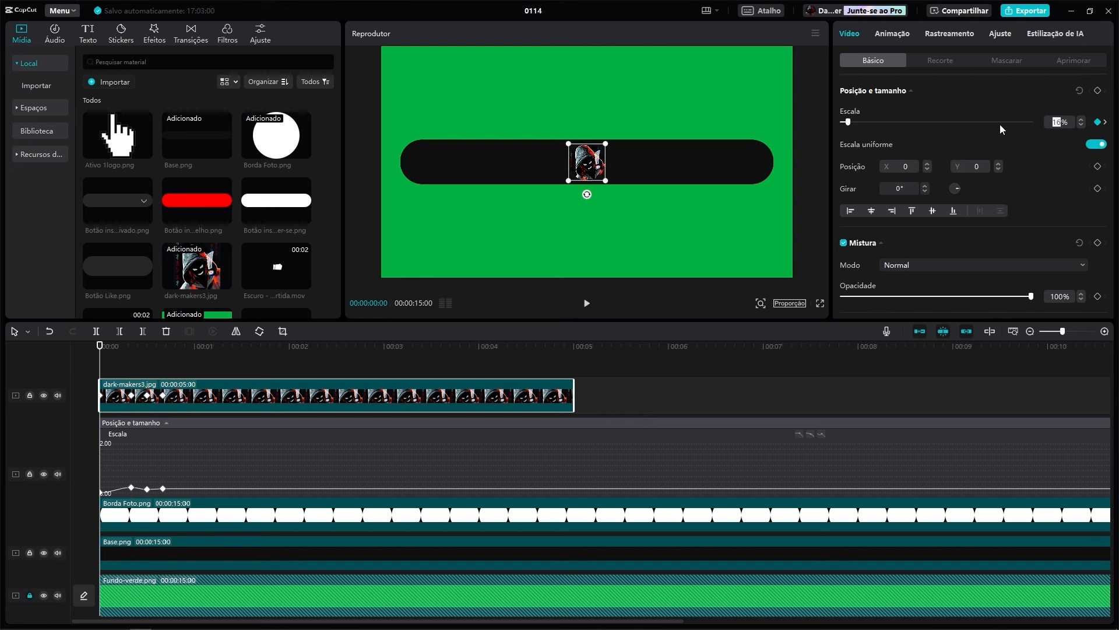
pyautogui.write('1')
pyautogui.press('Return')
# Hide the circle clip's keyframe graph and show the photo clip's keyframe graph
pyautogui.rightClick(286, 450)
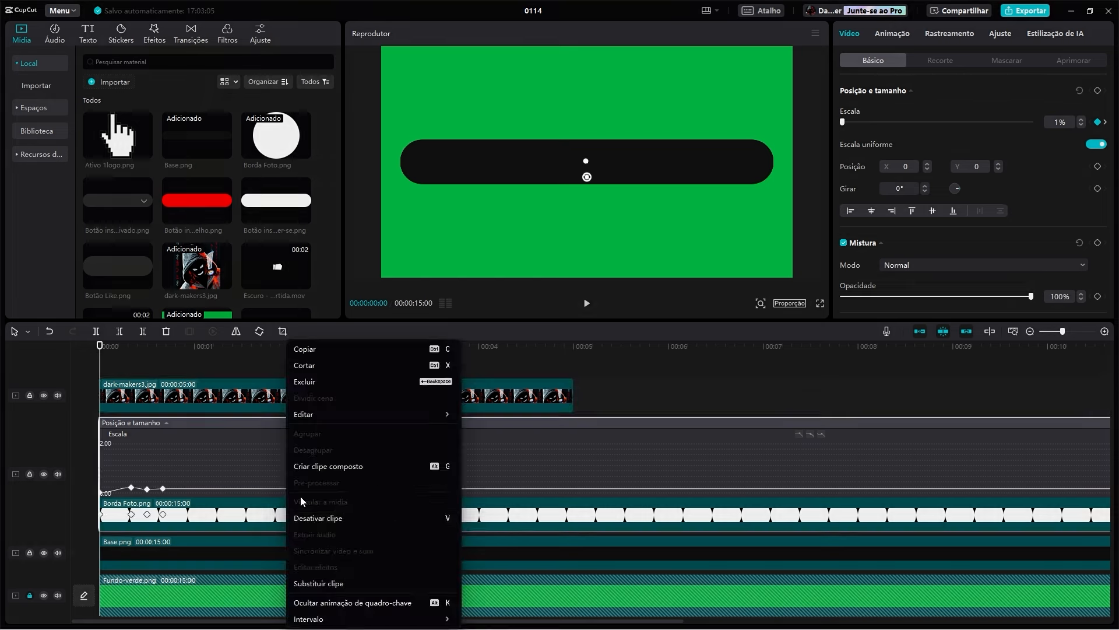
pyautogui.click(340, 606)
pyautogui.rightClick(224, 398)
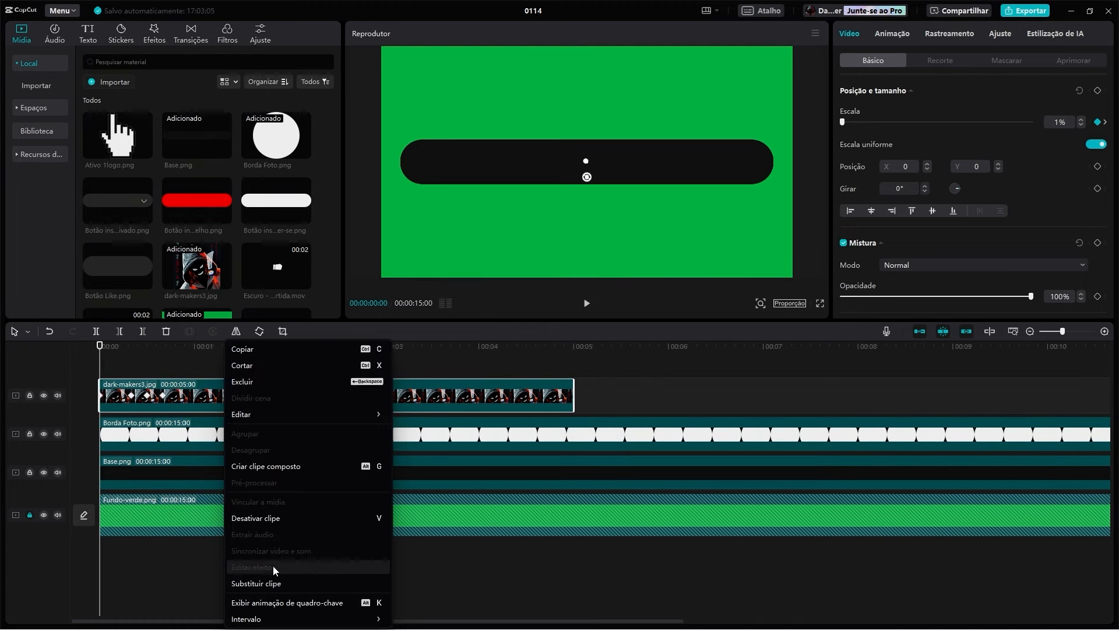
pyautogui.click(276, 602)
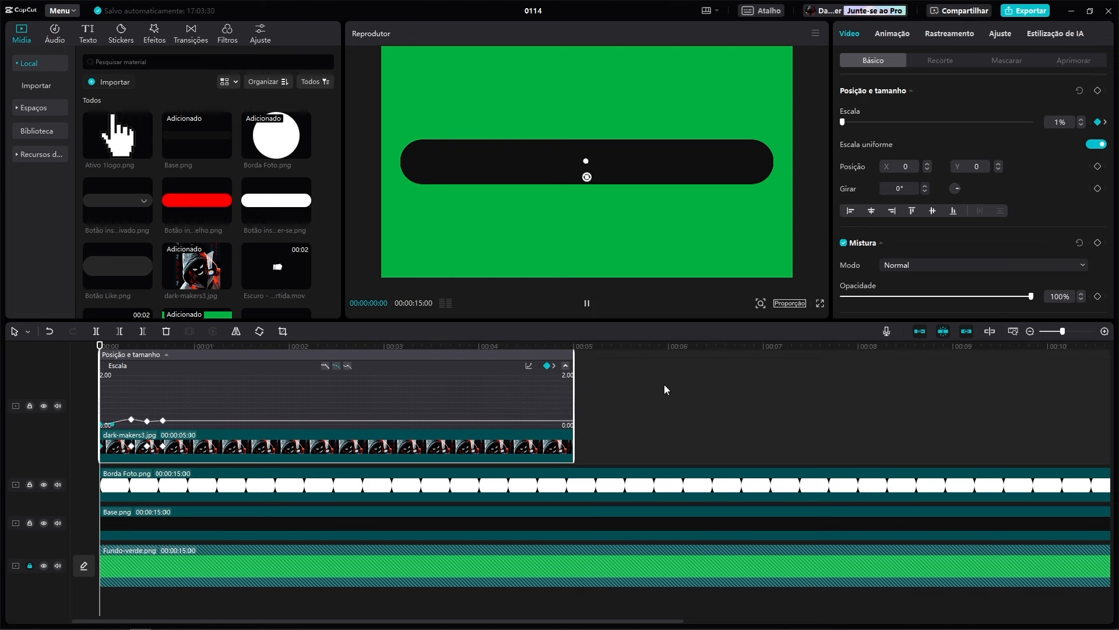
# Lengthen the photo clip to 15 seconds and play the animation from the start
pyautogui.press('space')
pyautogui.moveTo(573, 390); pyautogui.dragTo(801, 390)
pyautogui.press('Home')
pyautogui.press('space')
pyautogui.press('space')
# Shift the photo clip so it starts two frames after the circle clip, and preview the animation
pyautogui.click(212, 489)
pyautogui.click(213, 447)
pyautogui.moveTo(212, 445); pyautogui.dragTo(216, 445)
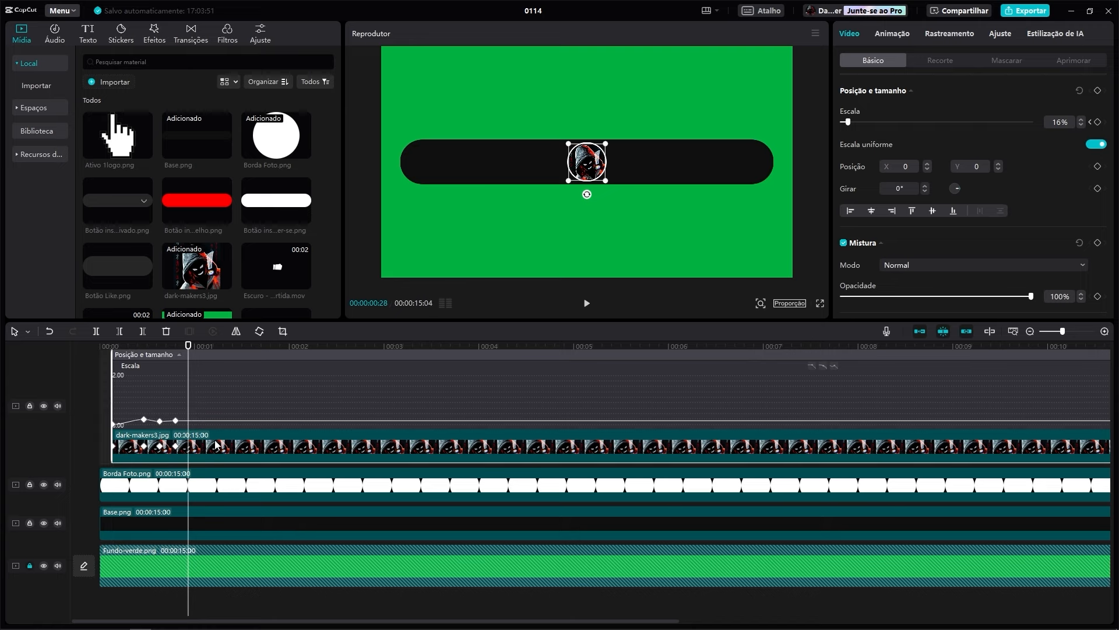
pyautogui.moveTo(187, 344); pyautogui.dragTo(93, 343)
pyautogui.moveTo(210, 450); pyautogui.dragTo(204, 452)
pyautogui.click(4, 352)
pyautogui.press('space')
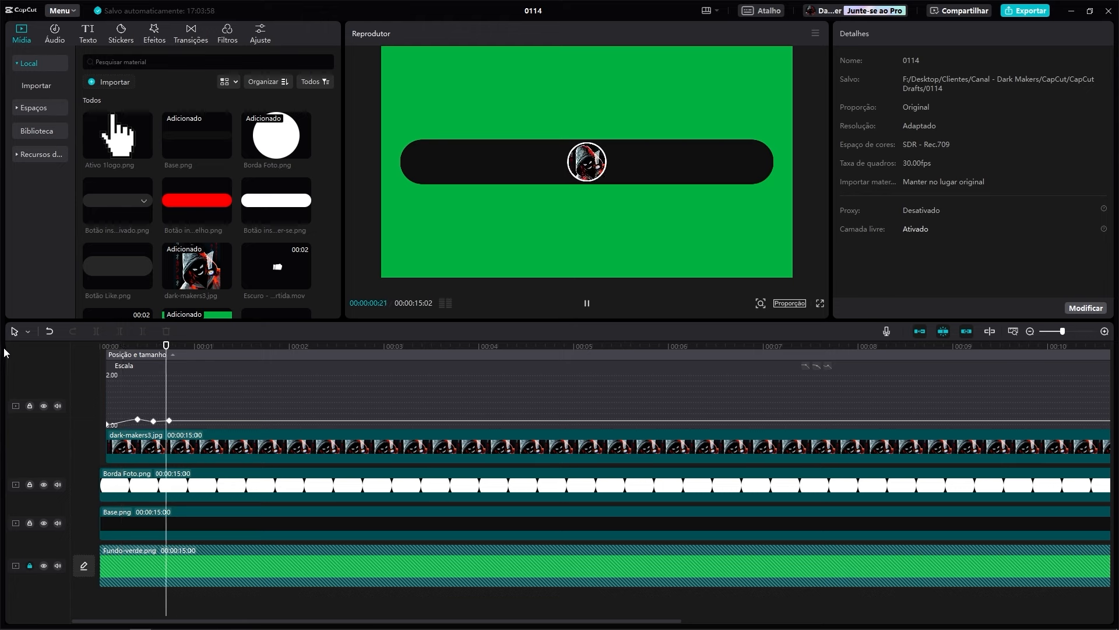
pyautogui.moveTo(138, 346)
pyautogui.mouseDown()
pyautogui.moveTo(100, 343)
pyautogui.moveTo(141, 343)
pyautogui.mouseUp()
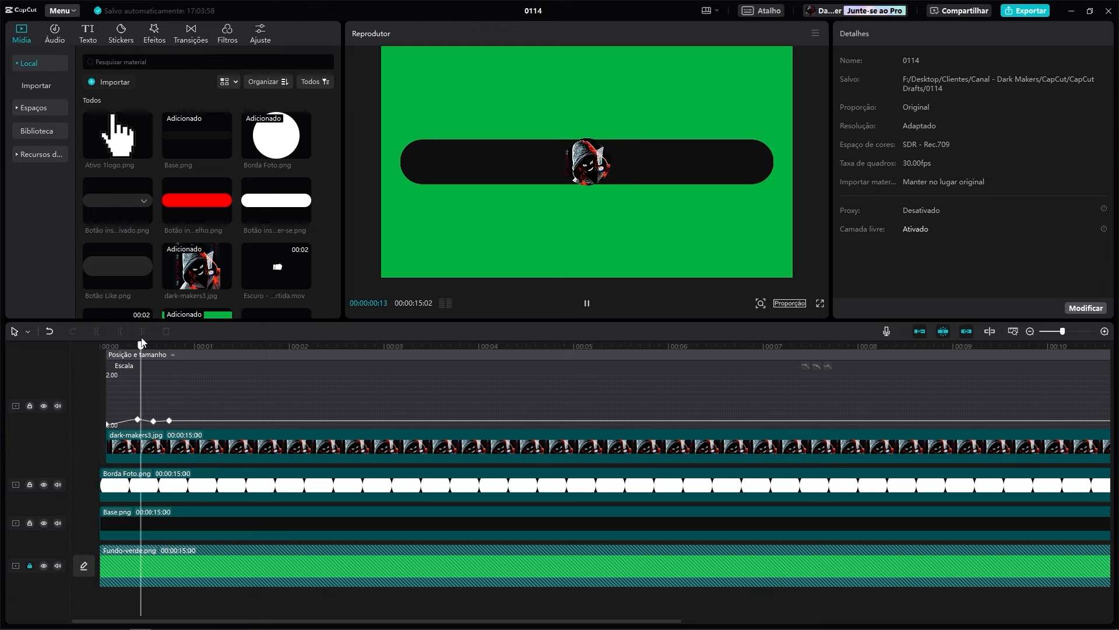
# Duplicate the Base.png bar clip
pyautogui.click(197, 525)
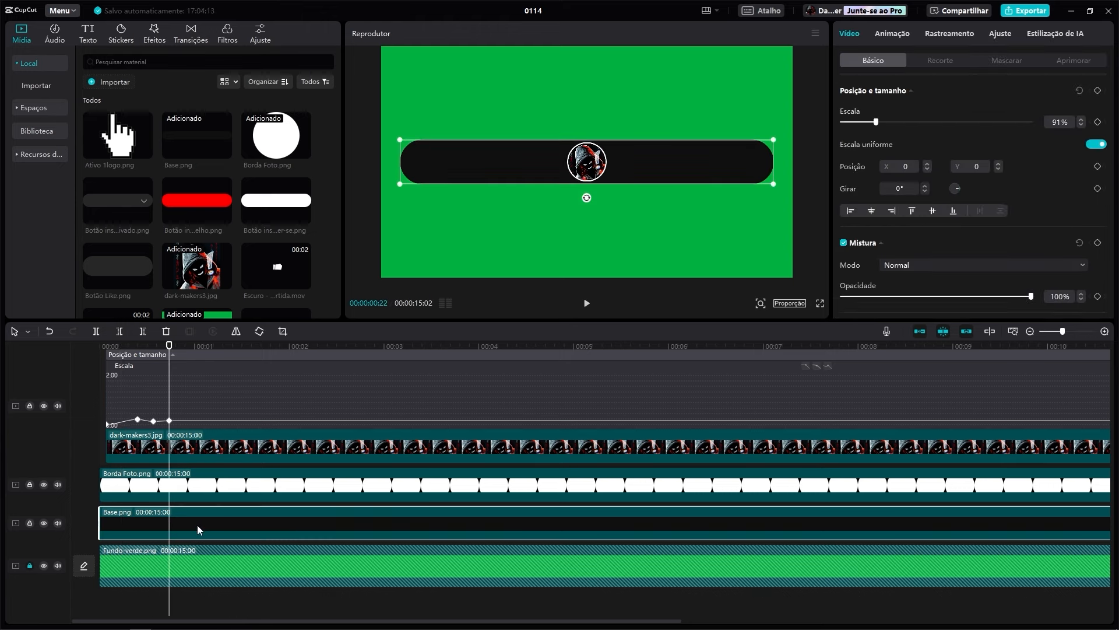
pyautogui.hotkey('ctrl', 'c')
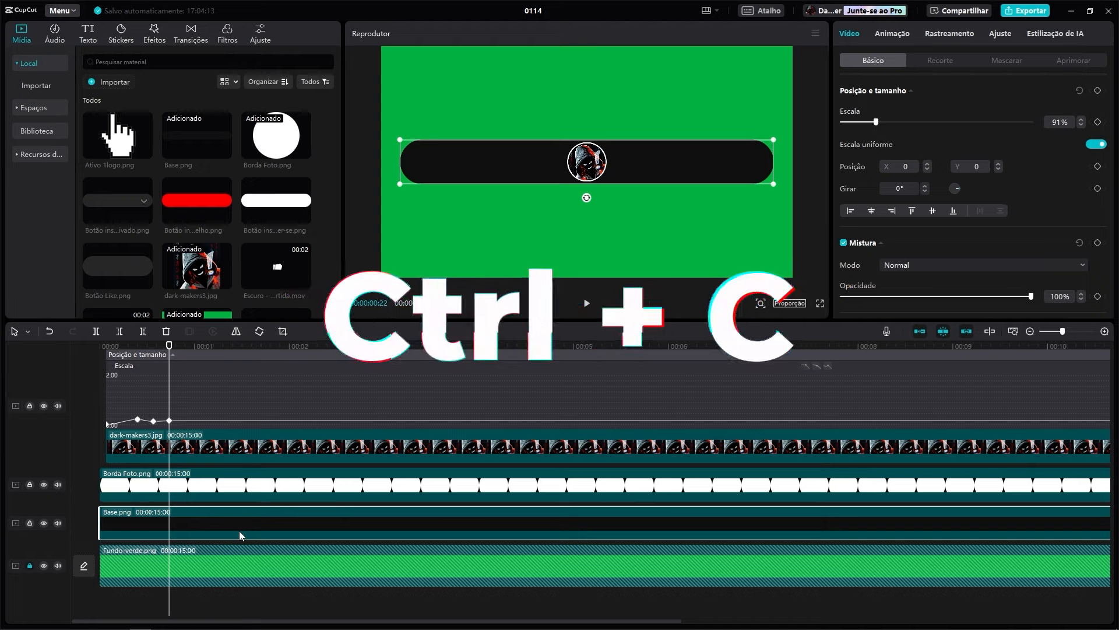
pyautogui.hotkey('ctrl', 'v')
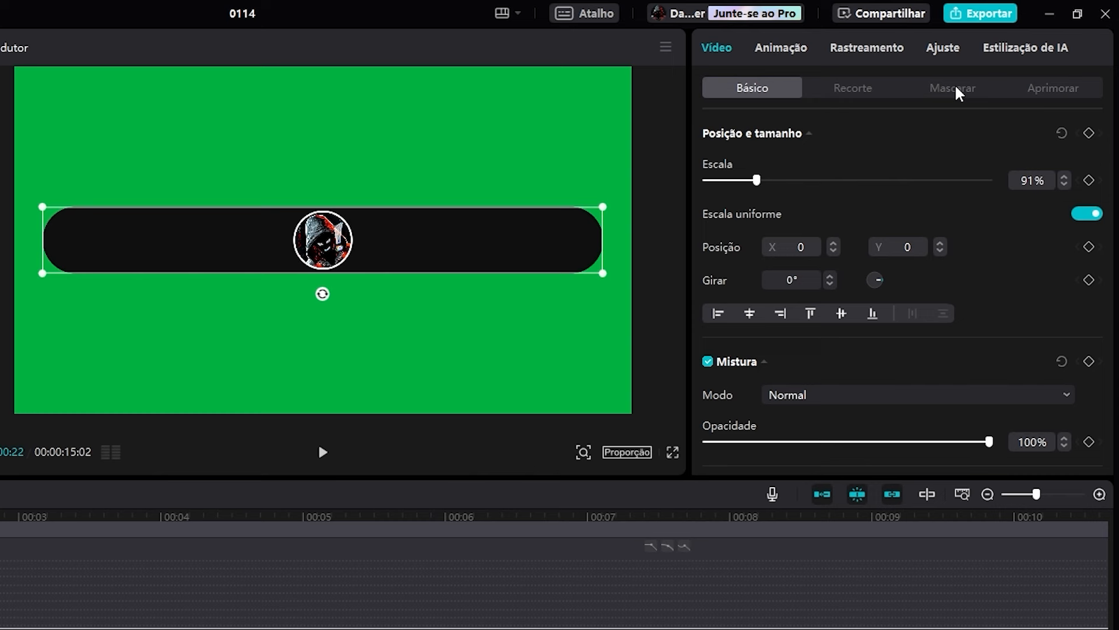
# Apply a Horizontal mask to each Base.png clip, turned vertical in opposite directions with one at -90°, so each shows half the bar
pyautogui.click(1009, 63)
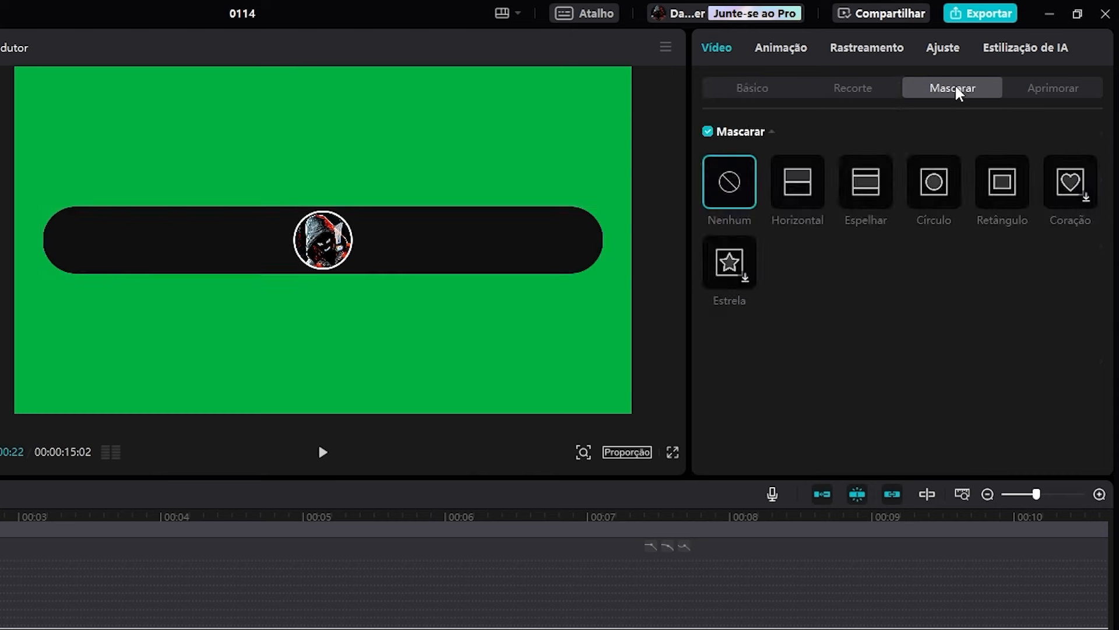
pyautogui.click(797, 182)
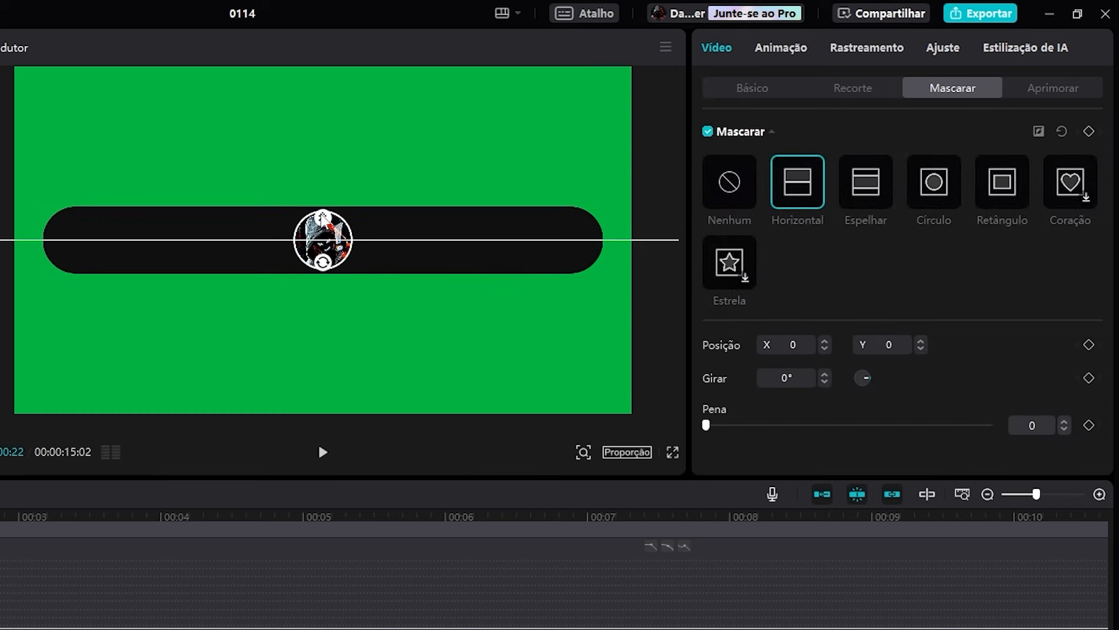
pyautogui.moveTo(322, 262); pyautogui.dragTo(376, 240)
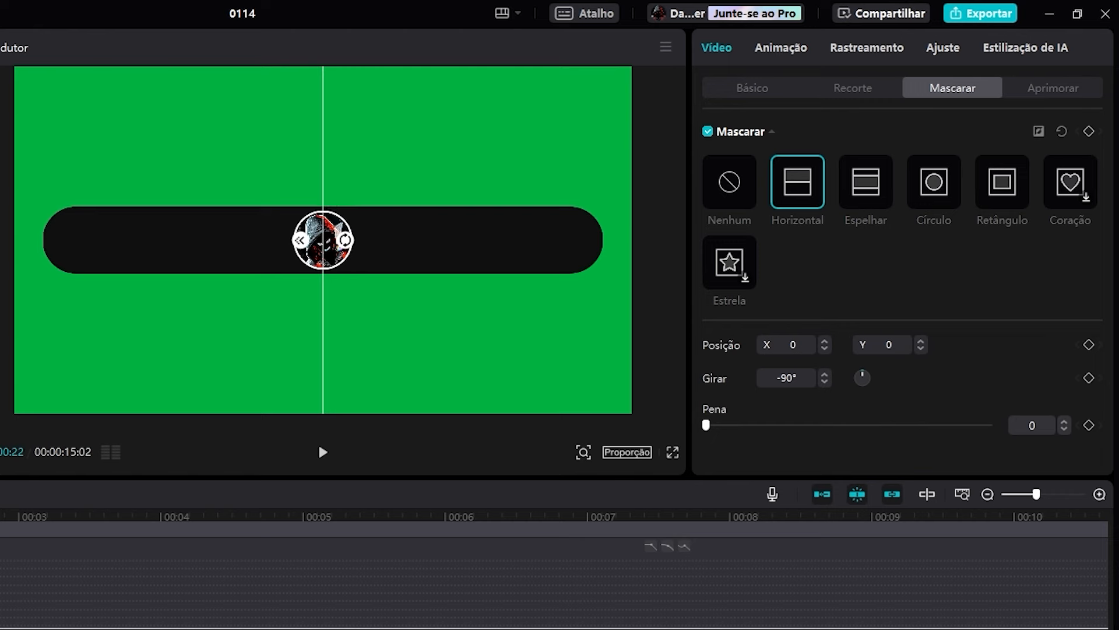
pyautogui.click(729, 181)
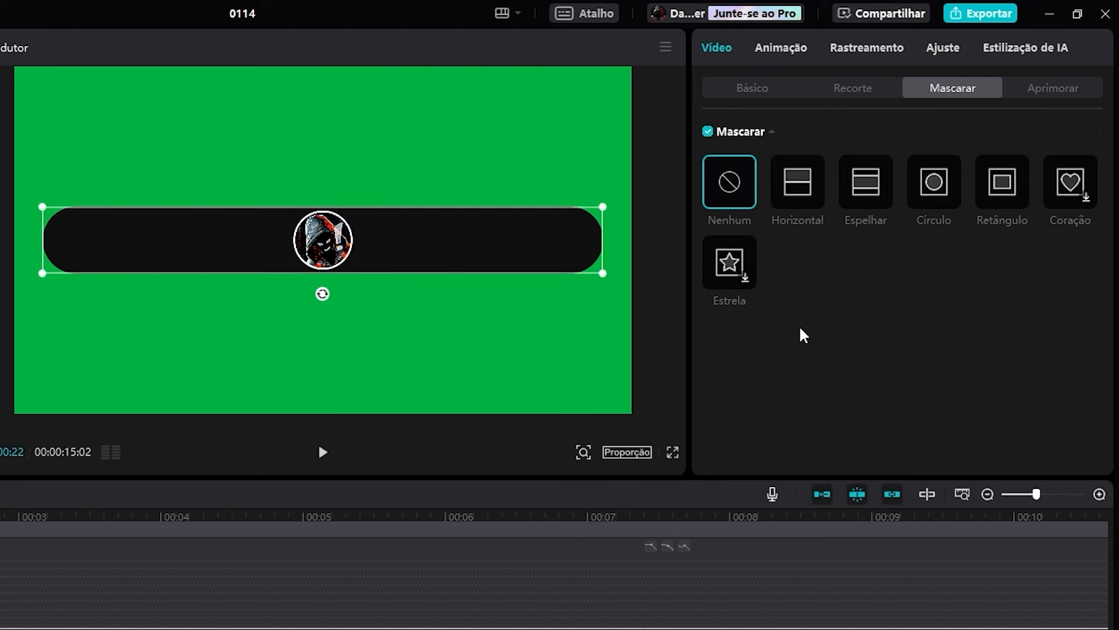
pyautogui.click(811, 188)
pyautogui.moveTo(324, 263)
pyautogui.mouseDown()
pyautogui.moveTo(300, 234)
pyautogui.moveTo(313, 246)
pyautogui.mouseUp()
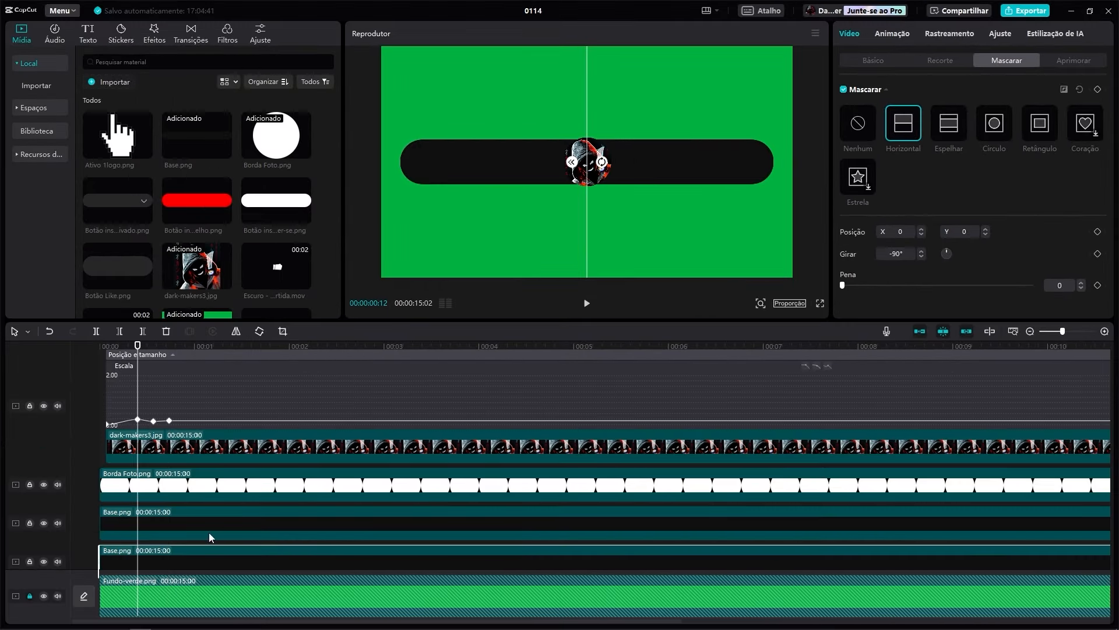
# Add a position keyframe to the lower Base.png clip at frame 12 and to the circle and photo clips at frame 25
pyautogui.click(878, 61)
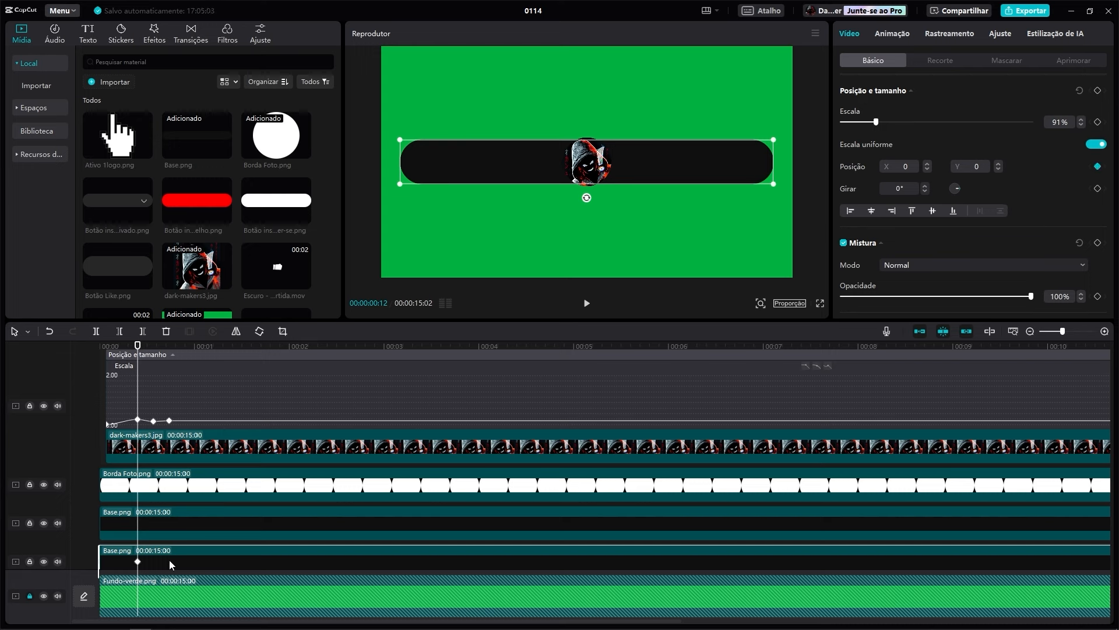
pyautogui.moveTo(139, 345)
pyautogui.mouseDown()
pyautogui.moveTo(175, 345)
pyautogui.moveTo(140, 352)
pyautogui.mouseUp()
pyautogui.hotkey('shift', 'Right')
pyautogui.hotkey('shift', 'Right')
pyautogui.moveTo(168, 347)
pyautogui.mouseDown()
pyautogui.moveTo(200, 346)
pyautogui.moveTo(122, 347)
pyautogui.moveTo(180, 347)
pyautogui.mouseUp()
pyautogui.click(190, 488)
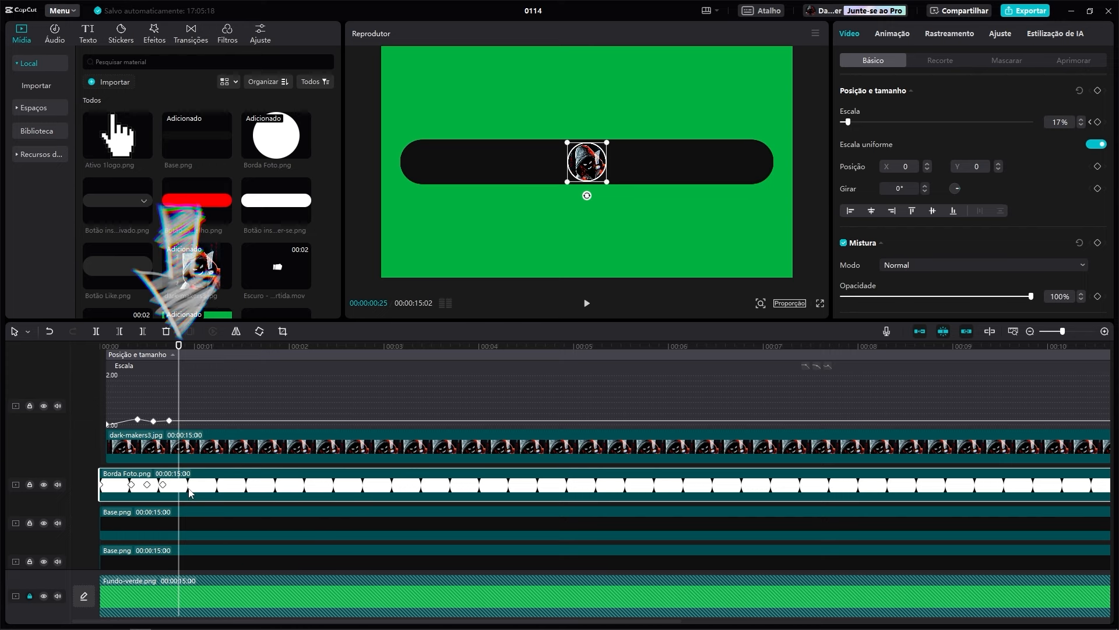
pyautogui.click(1097, 167)
pyautogui.click(192, 456)
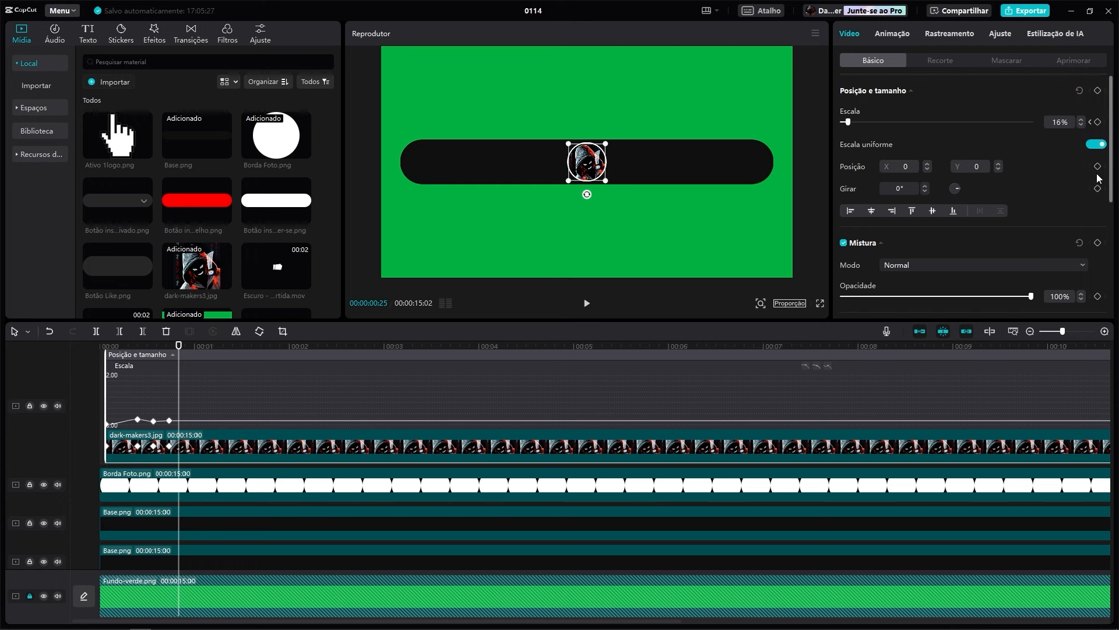
pyautogui.click(1098, 166)
# Hide the photo clip's keyframe graph
pyautogui.rightClick(225, 448)
pyautogui.moveTo(178, 348); pyautogui.dragTo(191, 347)
pyautogui.click(297, 600)
# At 00:00:01:09, move the white circle to the left end of the black bar, at X -1528, Y 0
pyautogui.click(187, 435)
pyautogui.click(187, 396)
pyautogui.click(201, 434)
pyautogui.press('Right')
pyautogui.press('Right')
pyautogui.press('Right')
pyautogui.press('Right')
pyautogui.press('Right')
pyautogui.press('Right')
pyautogui.press('Right')
pyautogui.press('Right')
pyautogui.press('Right')
pyautogui.press('Right')
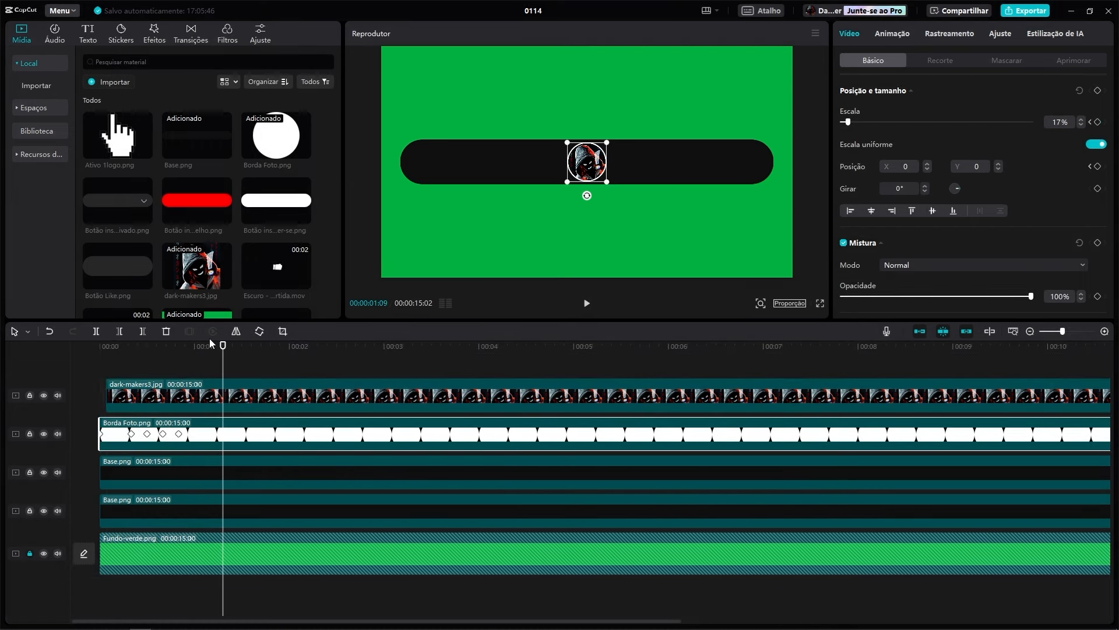
pyautogui.moveTo(569, 167); pyautogui.dragTo(413, 179)
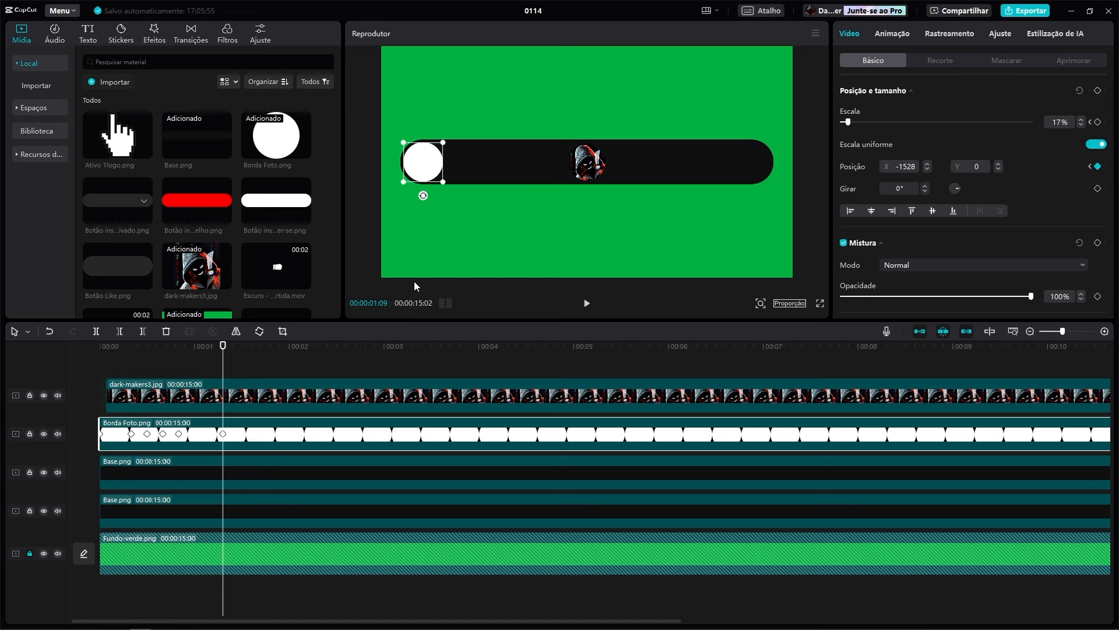
# Move the photo into the white circle at the bar's left end, at X -1528, Y 0, at 00:00:01:09
pyautogui.click(760, 304)
pyautogui.moveTo(741, 325); pyautogui.dragTo(777, 324)
pyautogui.moveTo(476, 200); pyautogui.dragTo(799, 200)
pyautogui.moveTo(589, 192); pyautogui.dragTo(751, 197)
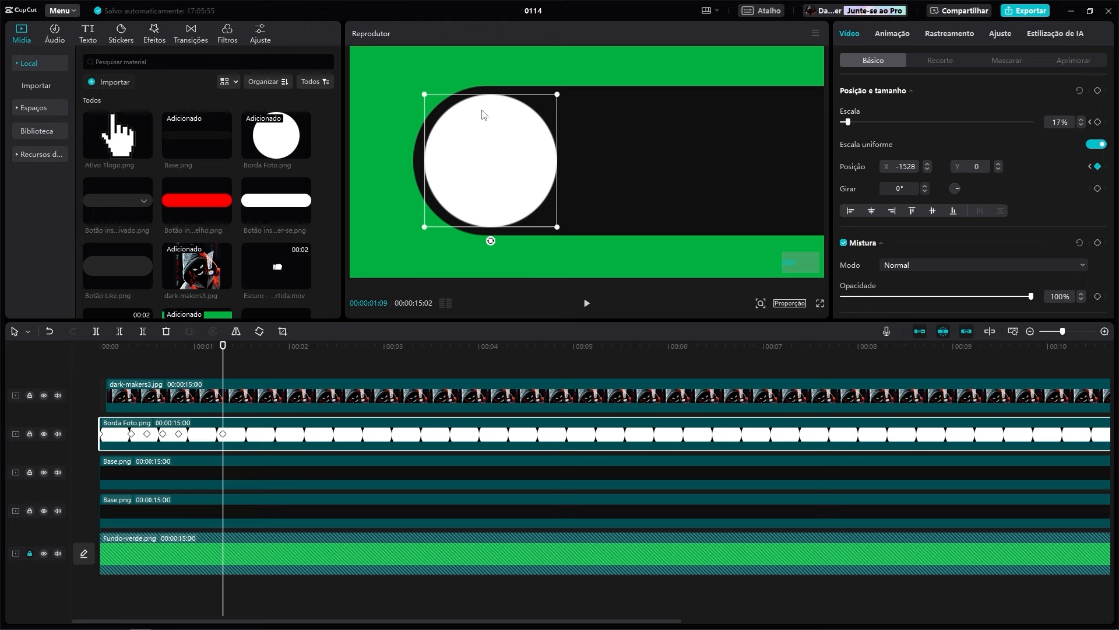
pyautogui.moveTo(583, 200); pyautogui.dragTo(486, 216)
pyautogui.click(760, 303)
pyautogui.moveTo(780, 323); pyautogui.dragTo(756, 322)
pyautogui.click(429, 400)
pyautogui.moveTo(740, 180); pyautogui.dragTo(439, 188)
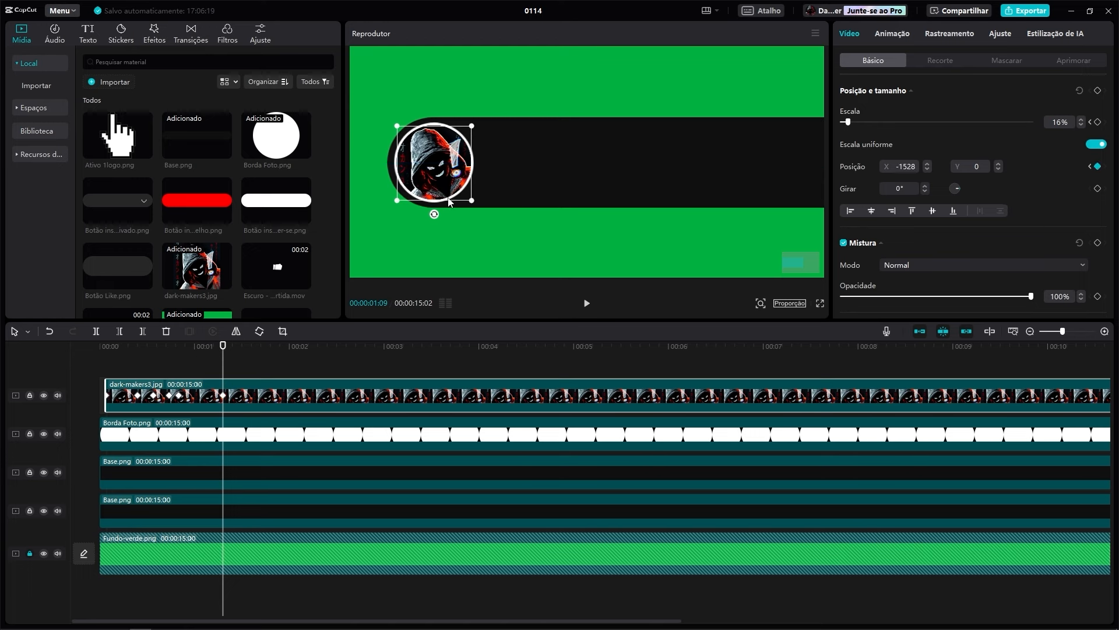
# Scrub through the sideways movement and show the circle clip's keyframe graph
pyautogui.click(401, 370)
pyautogui.moveTo(284, 348); pyautogui.dragTo(217, 361)
pyautogui.click(239, 433)
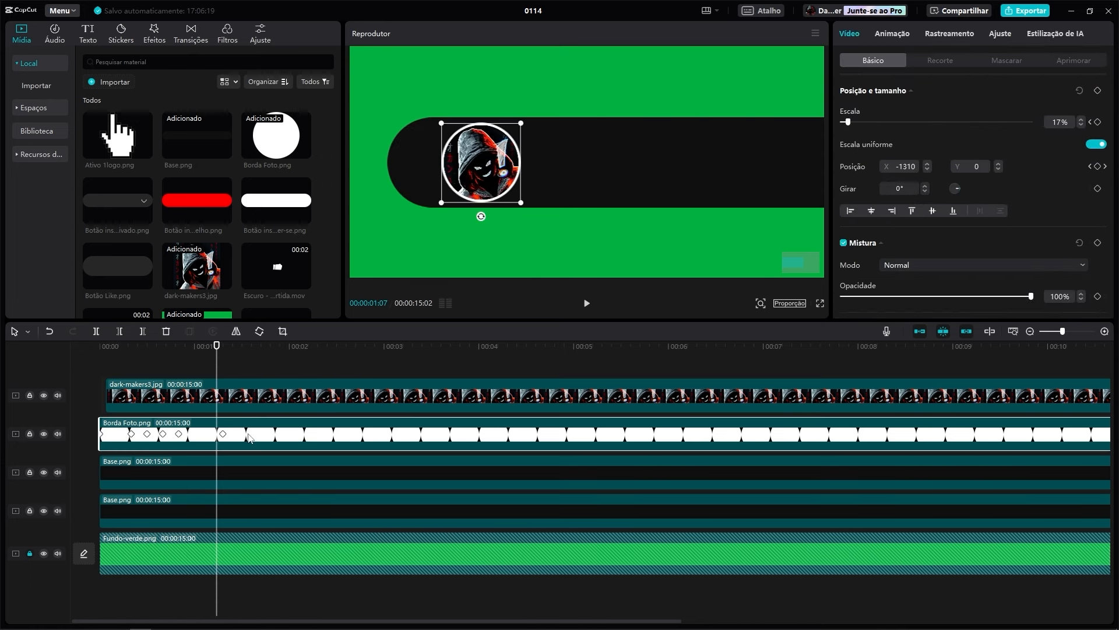
pyautogui.rightClick(246, 434)
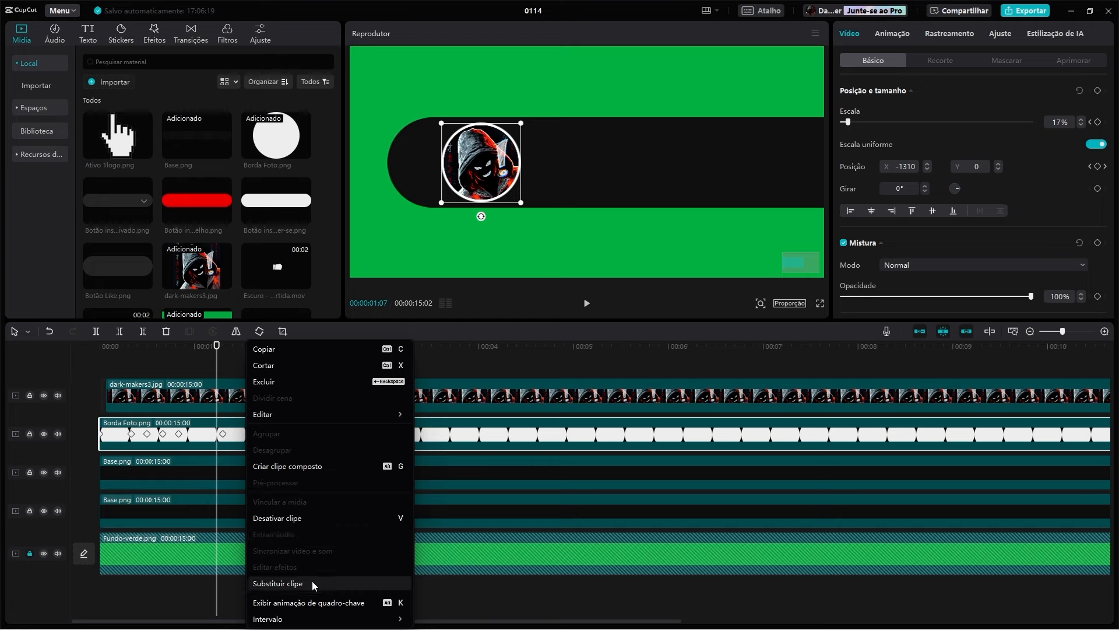
pyautogui.click(307, 603)
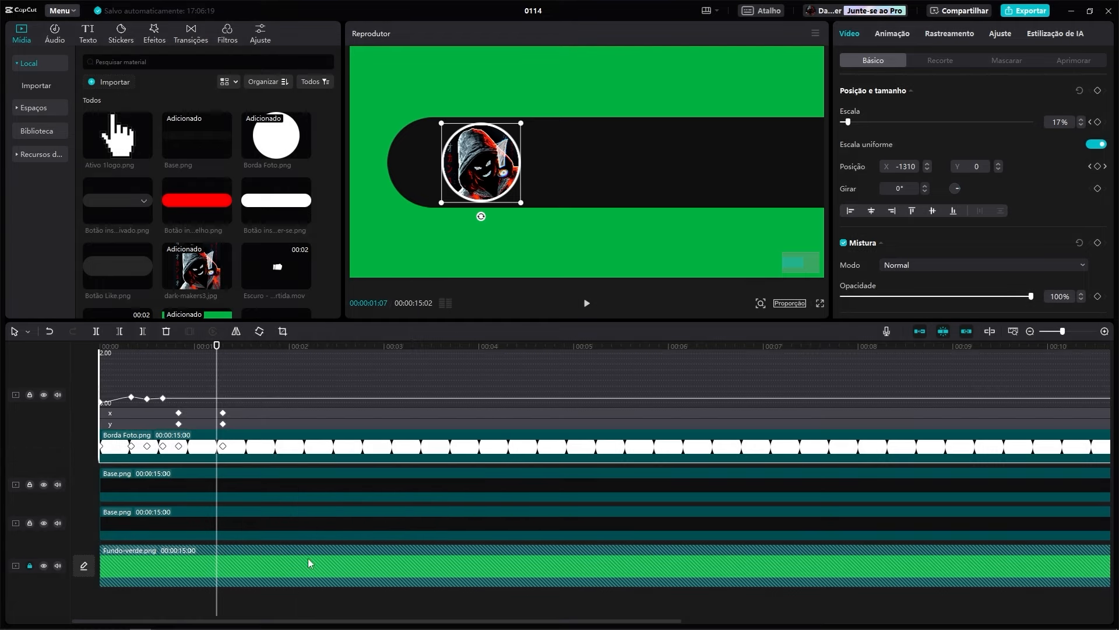
# Apply S-shaped easing to the circle's X-position curve at both position keyframes and play the movement
pyautogui.click(121, 413)
pyautogui.click(179, 367)
pyautogui.click(810, 354)
pyautogui.click(223, 392)
pyautogui.click(811, 355)
pyautogui.moveTo(203, 392); pyautogui.dragTo(194, 392)
pyautogui.moveTo(216, 346)
pyautogui.mouseDown()
pyautogui.moveTo(100, 350)
pyautogui.moveTo(205, 352)
pyautogui.mouseUp()
pyautogui.press('space')
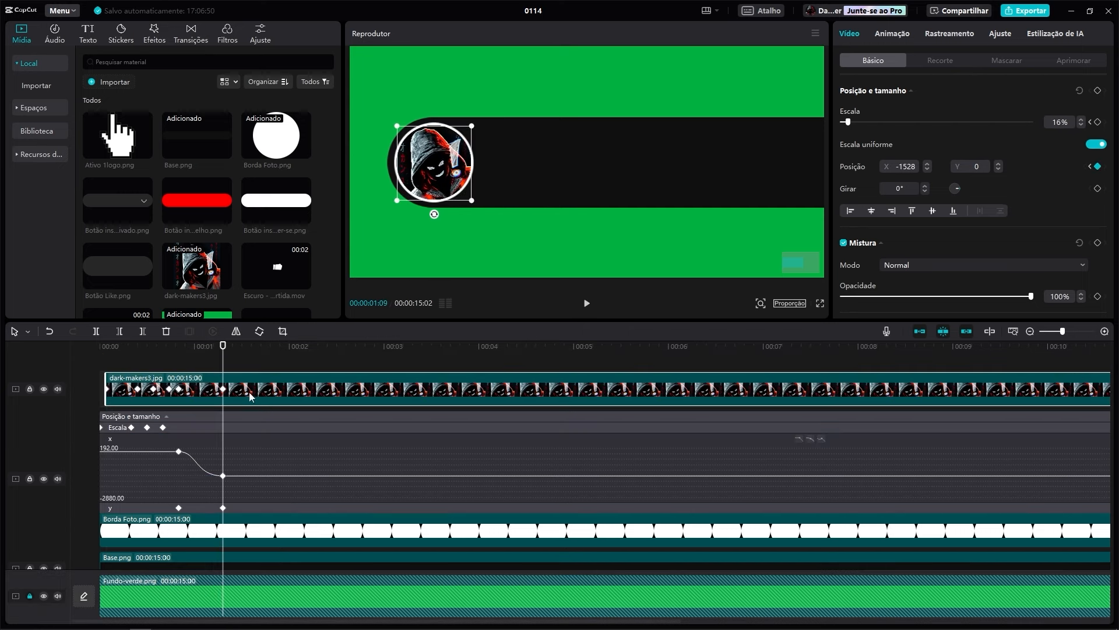
# Show the photo clip's keyframe graph and give its X-position curve the same S-shaped easing as the circle's
pyautogui.rightClick(254, 396)
pyautogui.click(315, 603)
pyautogui.click(117, 362)
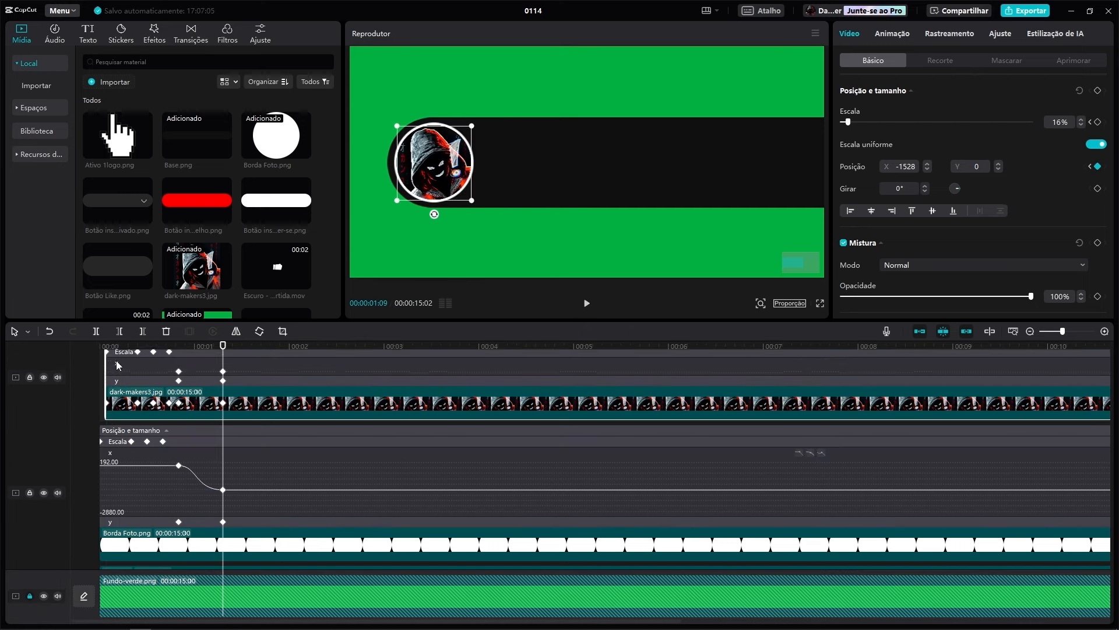
pyautogui.click(211, 352)
pyautogui.moveTo(194, 404)
pyautogui.mouseDown()
pyautogui.moveTo(209, 408)
pyautogui.moveTo(189, 403)
pyautogui.mouseUp()
pyautogui.moveTo(220, 348); pyautogui.dragTo(197, 350)
pyautogui.click(809, 509)
pyautogui.scroll(1, 182, 536)
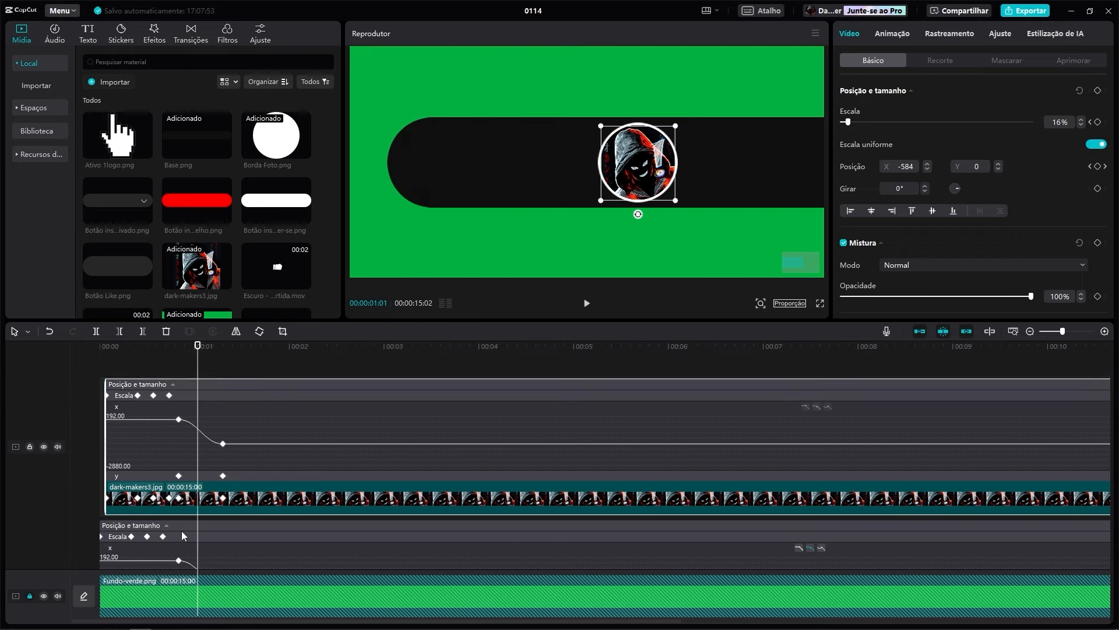
pyautogui.moveTo(223, 500); pyautogui.dragTo(217, 500)
pyautogui.moveTo(198, 348); pyautogui.dragTo(216, 348)
pyautogui.hotkey('ctrl', 'z')
# Hide the keyframe graphs of the photo and circle clips
pyautogui.doubleClick(358, 443)
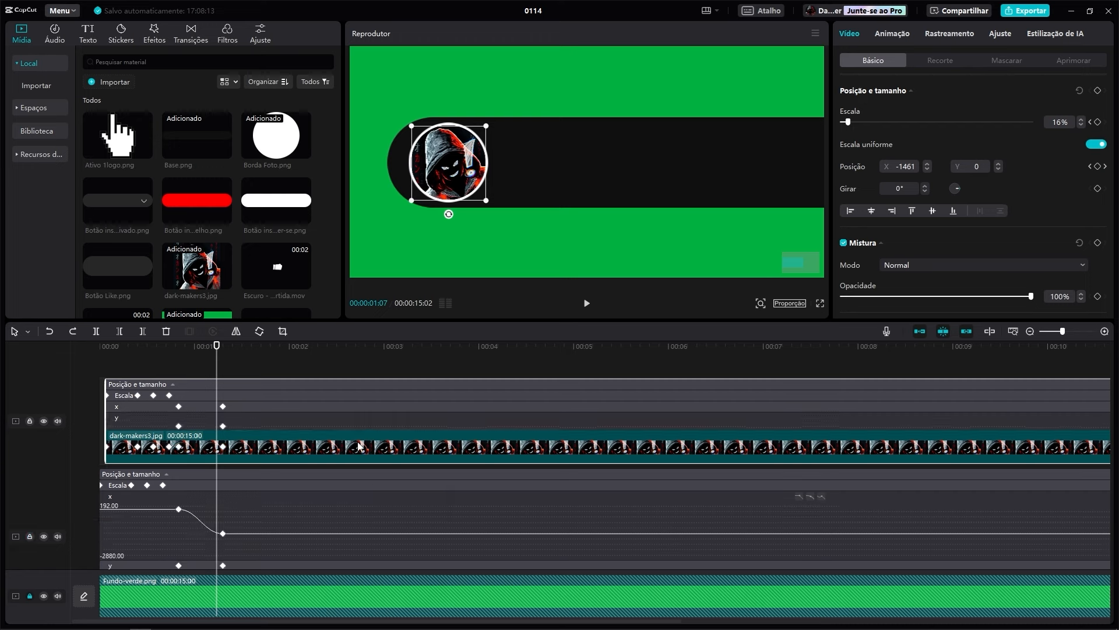
pyautogui.rightClick(358, 446)
pyautogui.click(396, 603)
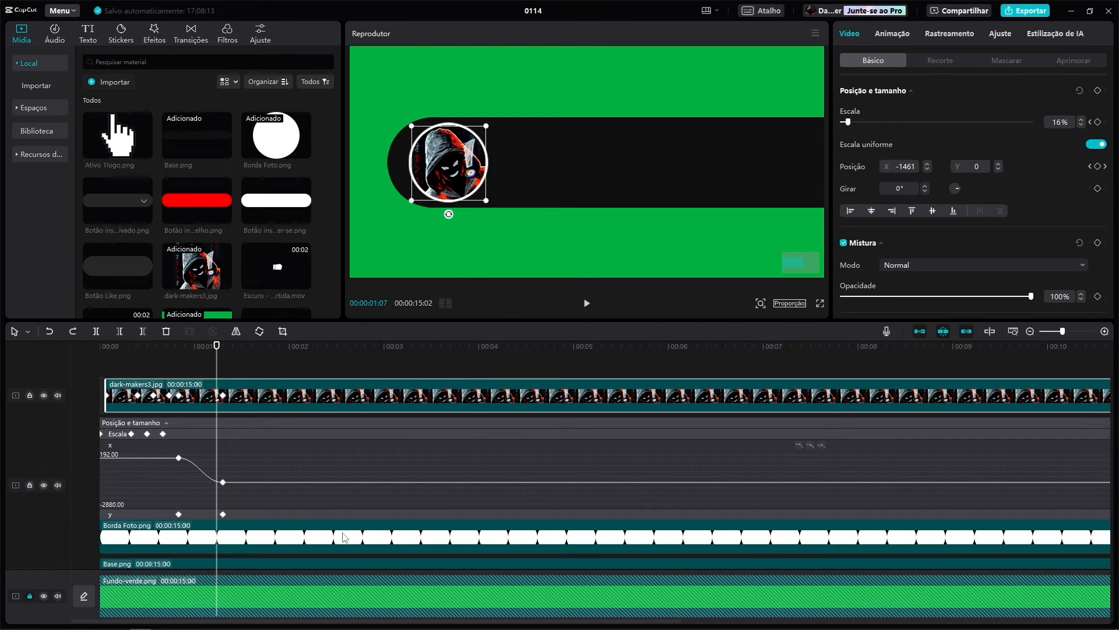
pyautogui.rightClick(344, 537)
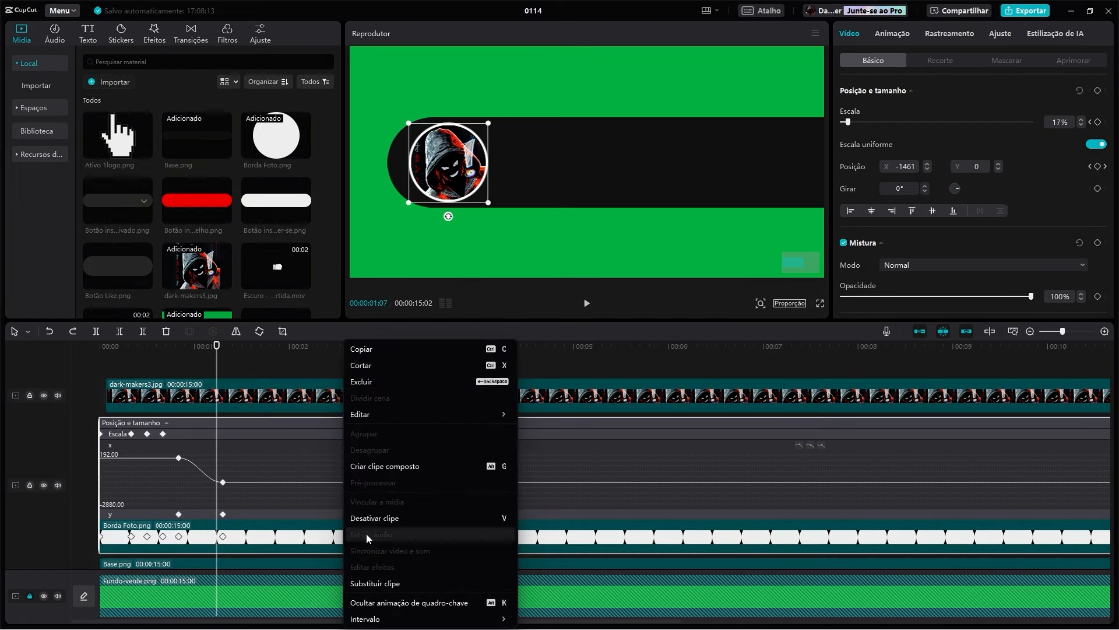
pyautogui.click(403, 603)
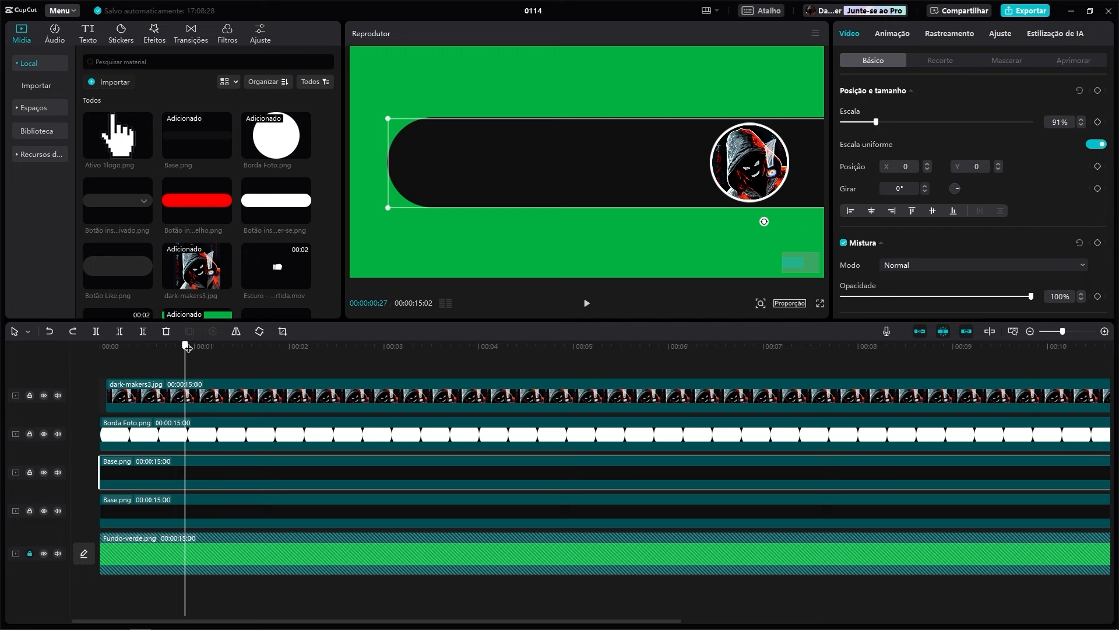
# Add position keyframes to both bar clips at 00:00:01:09, where the circle's sideways slide ends
pyautogui.moveTo(186, 346); pyautogui.dragTo(226, 347)
pyautogui.click(238, 436)
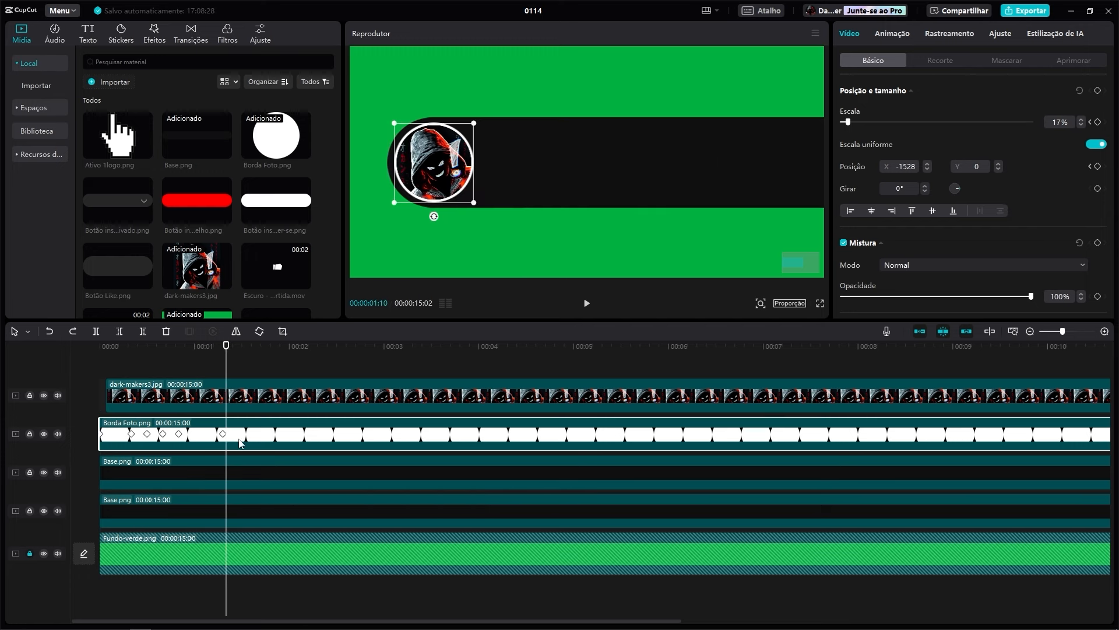
pyautogui.press('Left')
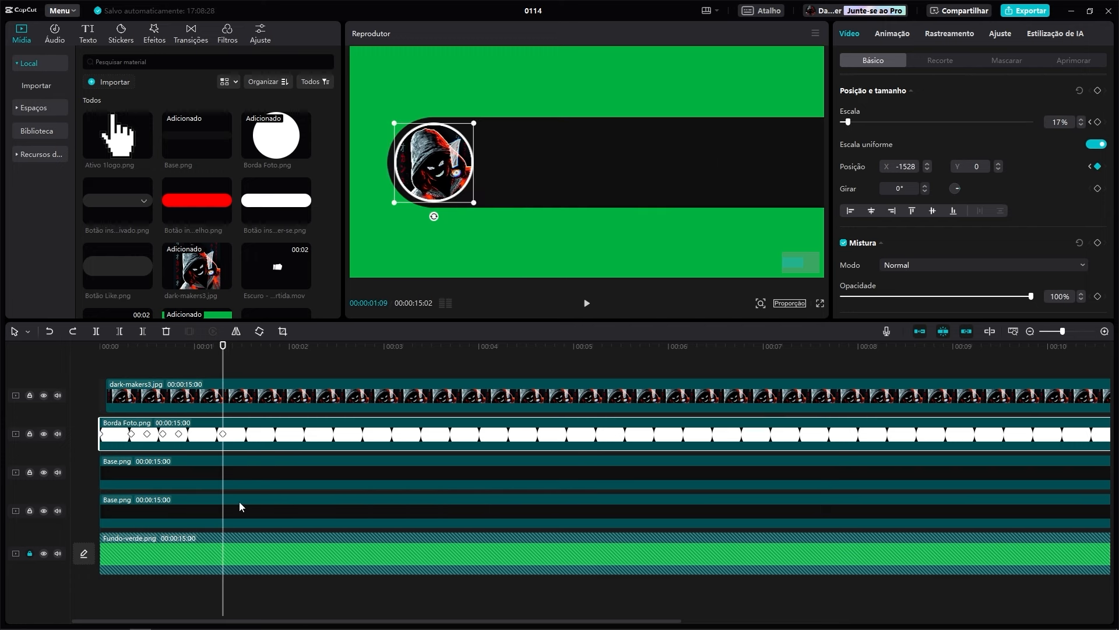
pyautogui.click(253, 482)
pyautogui.click(1098, 167)
pyautogui.click(310, 509)
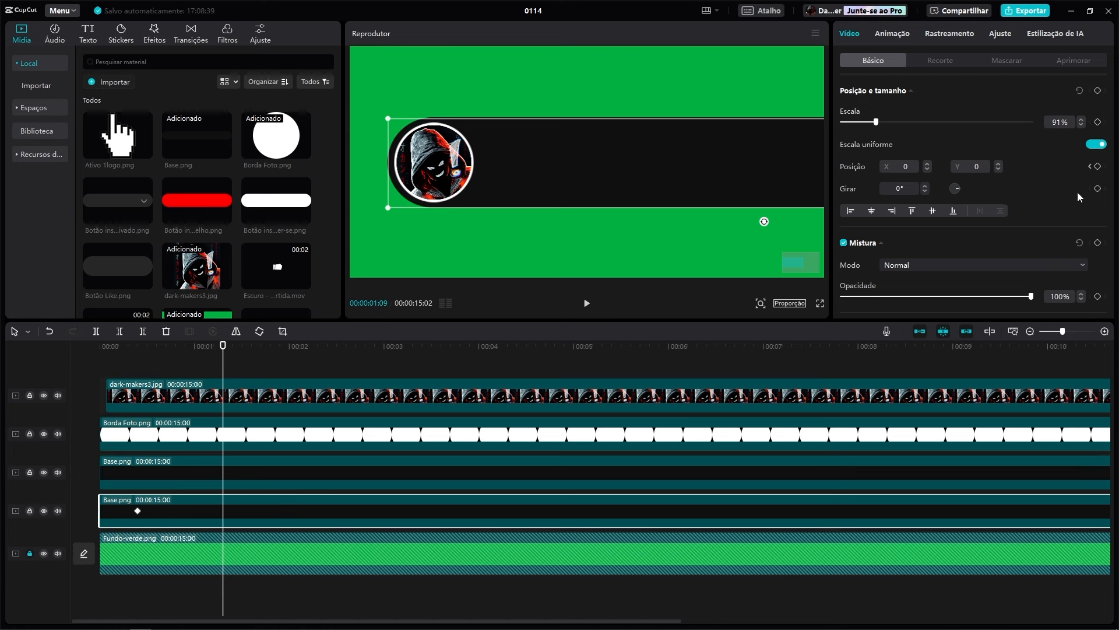
pyautogui.click(1099, 167)
# Delete the lower bar clip's extra keyframe at 00:00:00:12 and go to the circle's slide-start keyframe at 00:00:00:25 with the upper bar selected
pyautogui.click(138, 511)
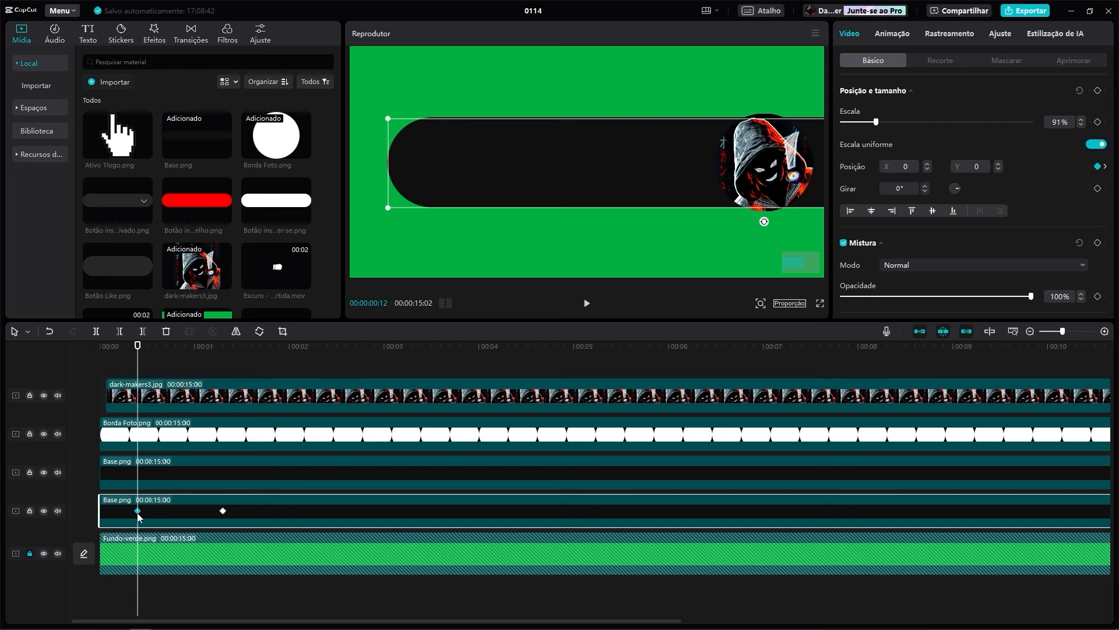
pyautogui.click(174, 356)
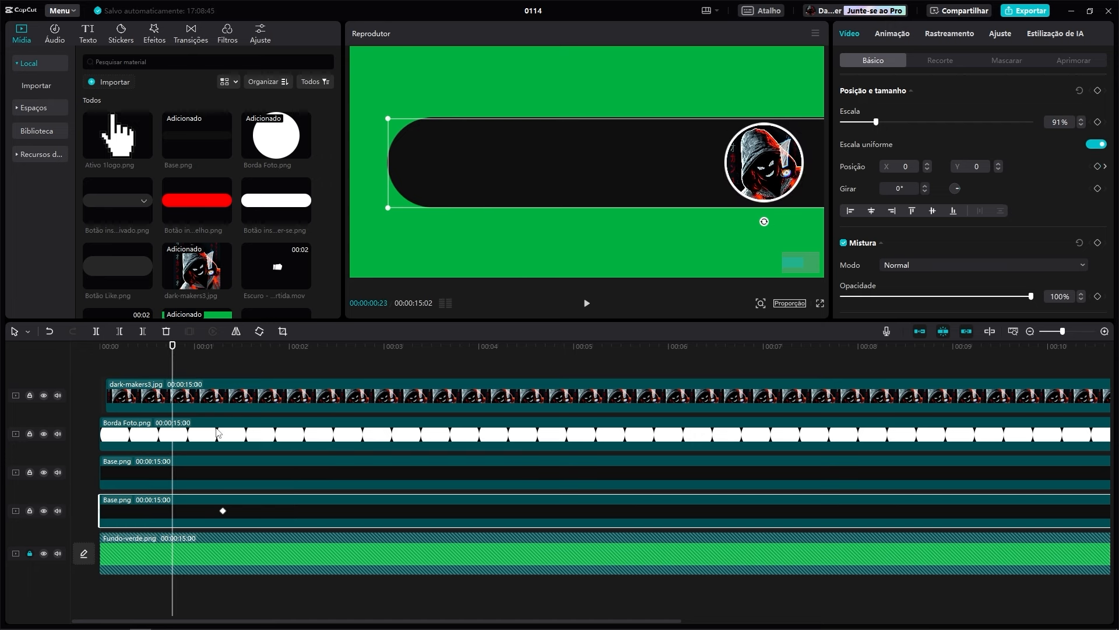
pyautogui.click(200, 475)
pyautogui.click(192, 437)
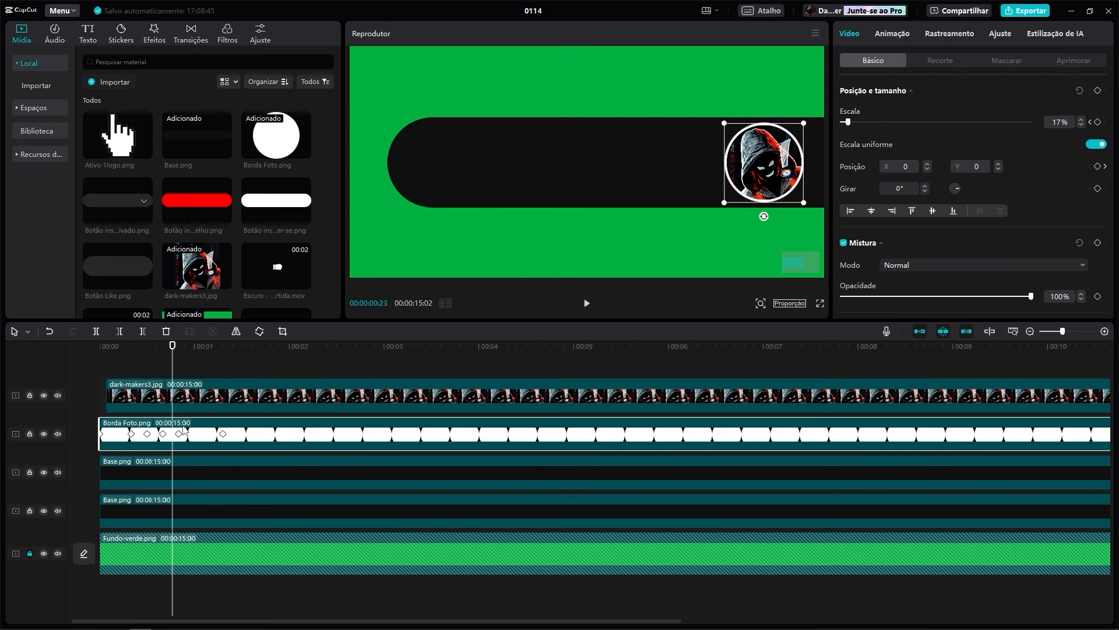
pyautogui.moveTo(172, 350); pyautogui.dragTo(180, 345)
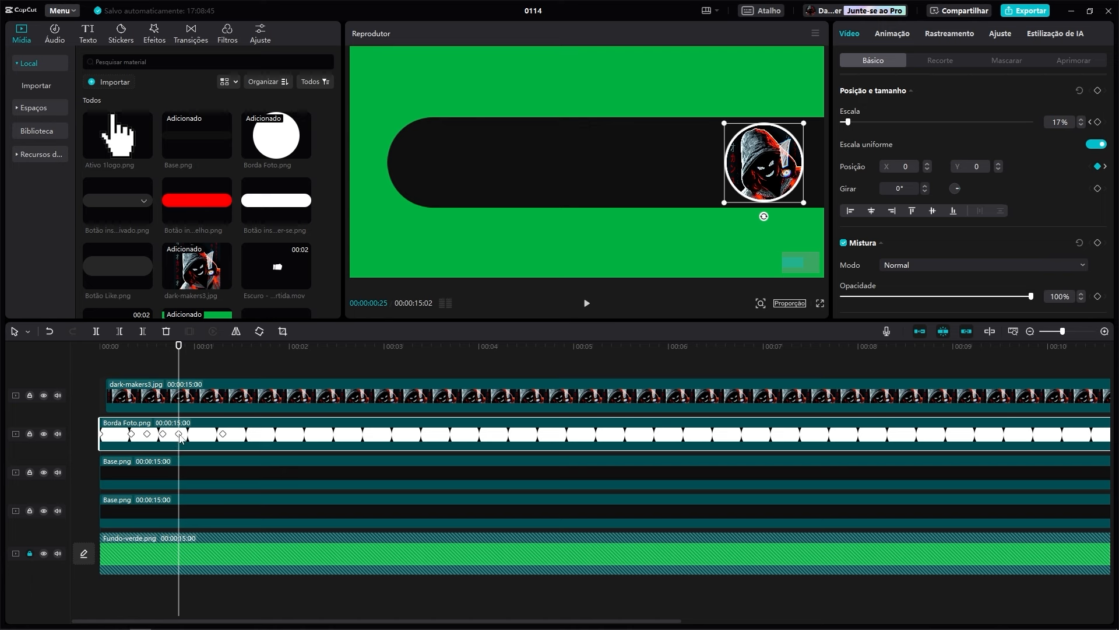
pyautogui.click(186, 475)
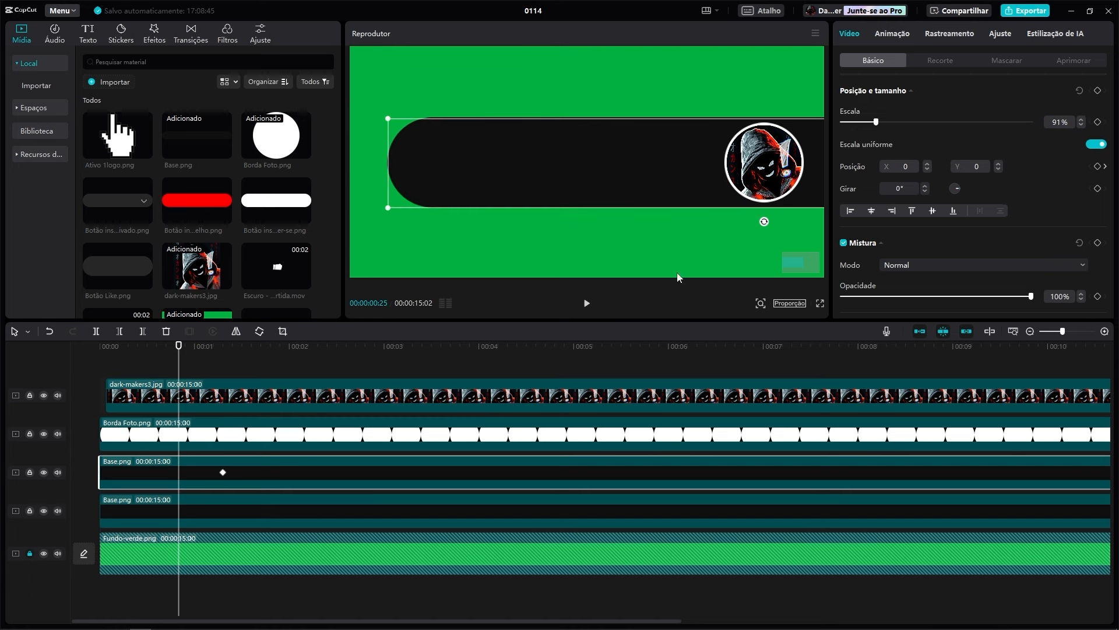
# At 00:00:00:25, shift the upper bar clip left to X -1523, Y 0, so its right end sits behind the circle
pyautogui.moveTo(760, 304)
pyautogui.moveTo(757, 320); pyautogui.dragTo(738, 321)
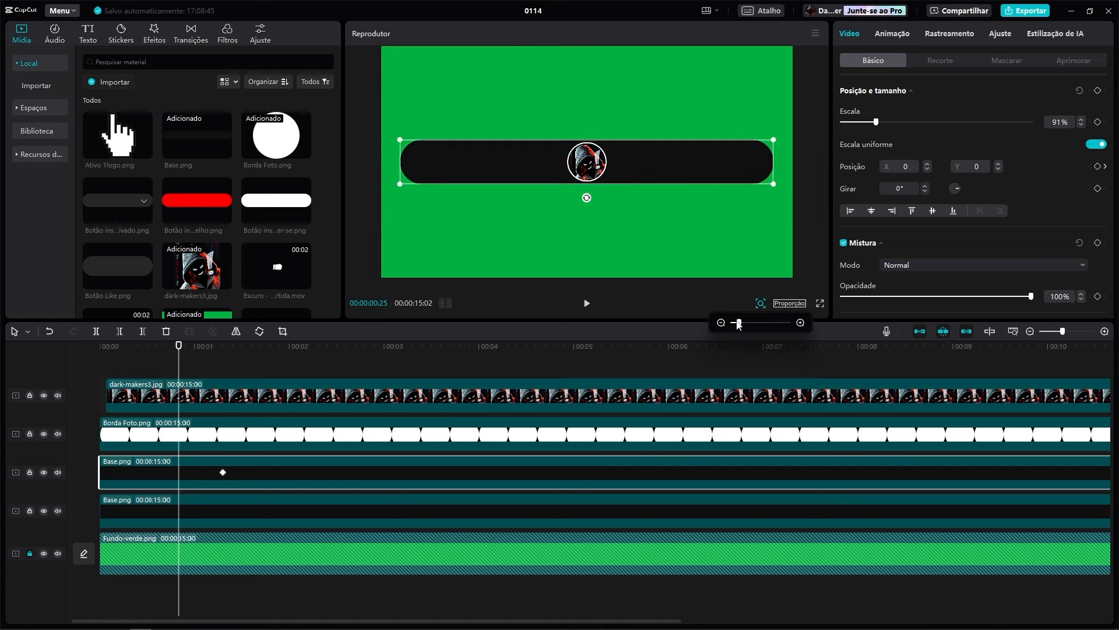
pyautogui.moveTo(442, 156); pyautogui.dragTo(267, 163)
pyautogui.hotkey('ctrl', 'z')
pyautogui.hotkey('ctrl', 'z')
pyautogui.hotkey('ctrl', 'z')
pyautogui.hotkey('ctrl', 'z')
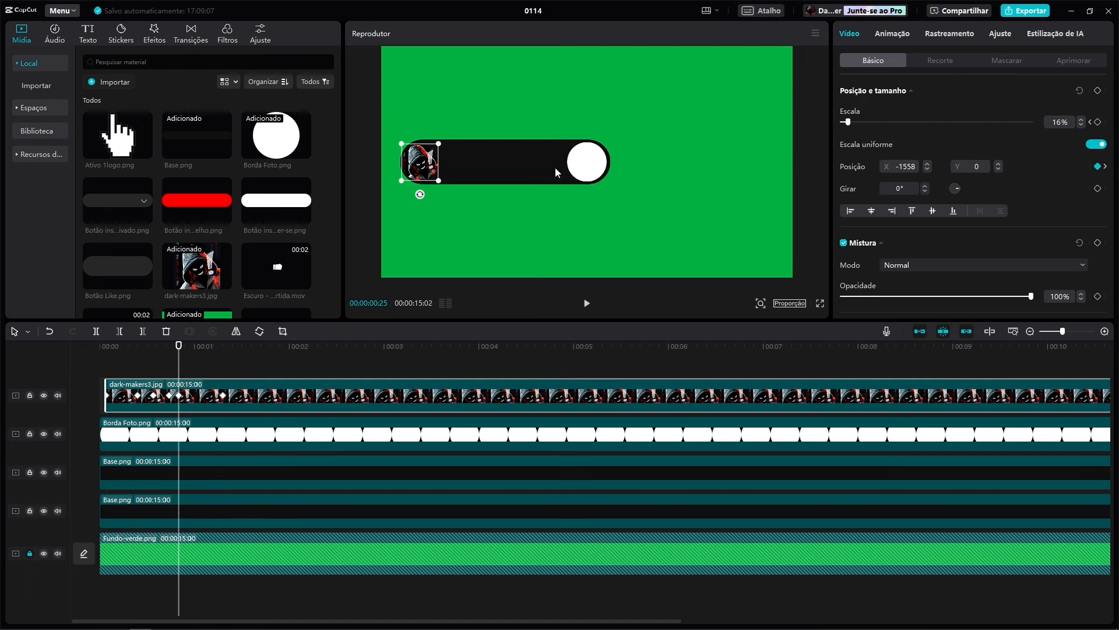
pyautogui.hotkey('ctrl', 'z')
pyautogui.hotkey('ctrl', 'z')
pyautogui.hotkey('ctrl', 'z')
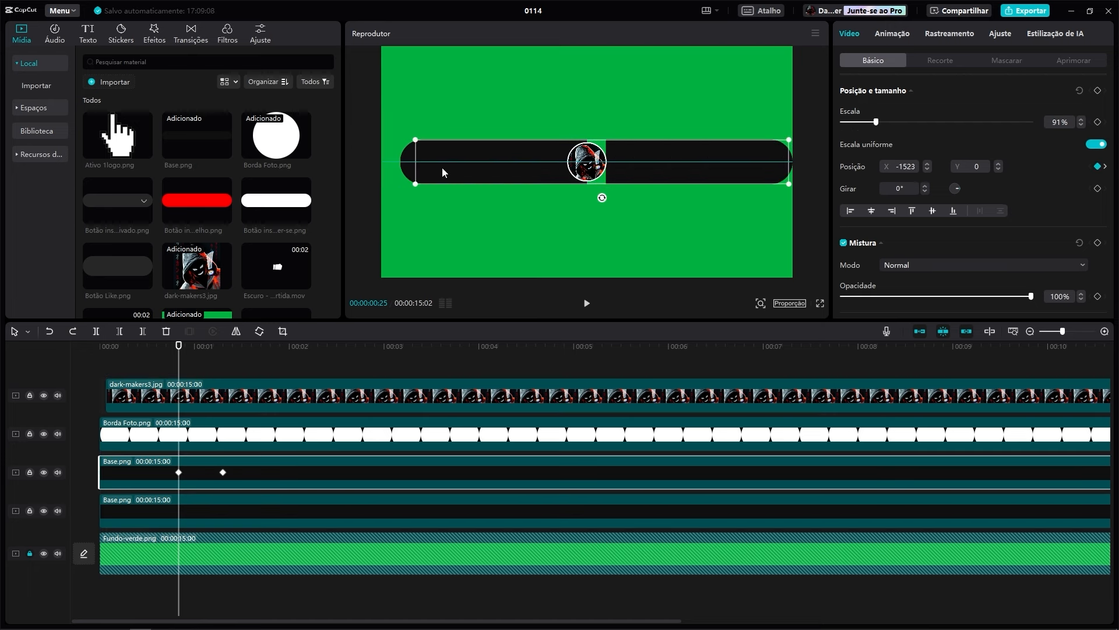
# At 00:00:00:25, shift the lower bar clip right to X 1520, Y 0, so its left end sits behind the circle
pyautogui.click(147, 502)
pyautogui.moveTo(404, 159); pyautogui.dragTo(746, 158)
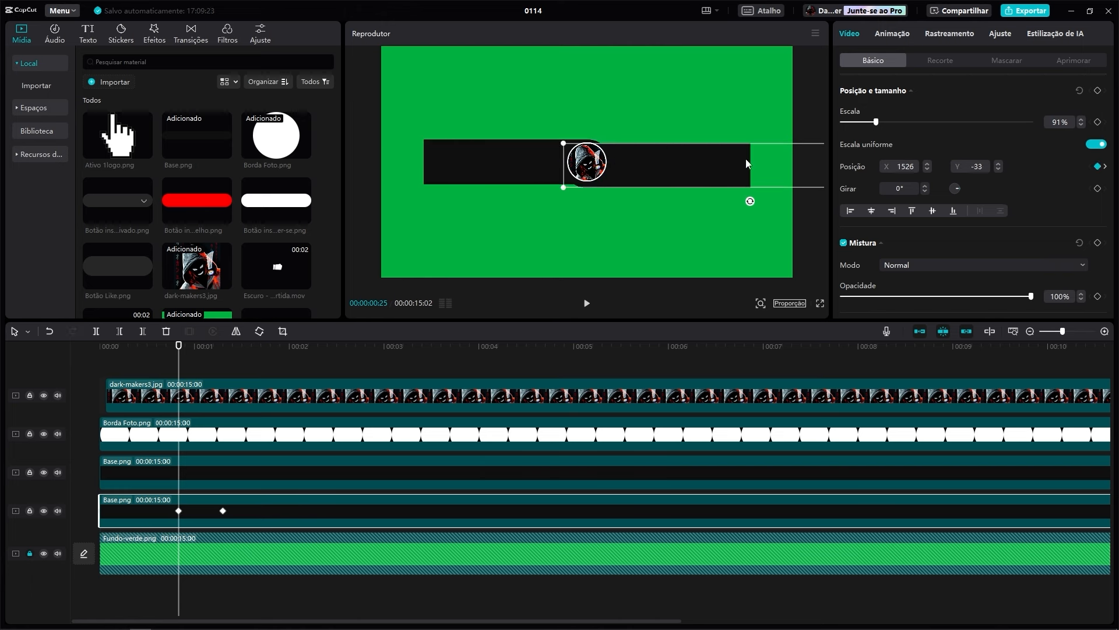
pyautogui.hotkey('ctrl', 'z')
pyautogui.hotkey('ctrl', 'z')
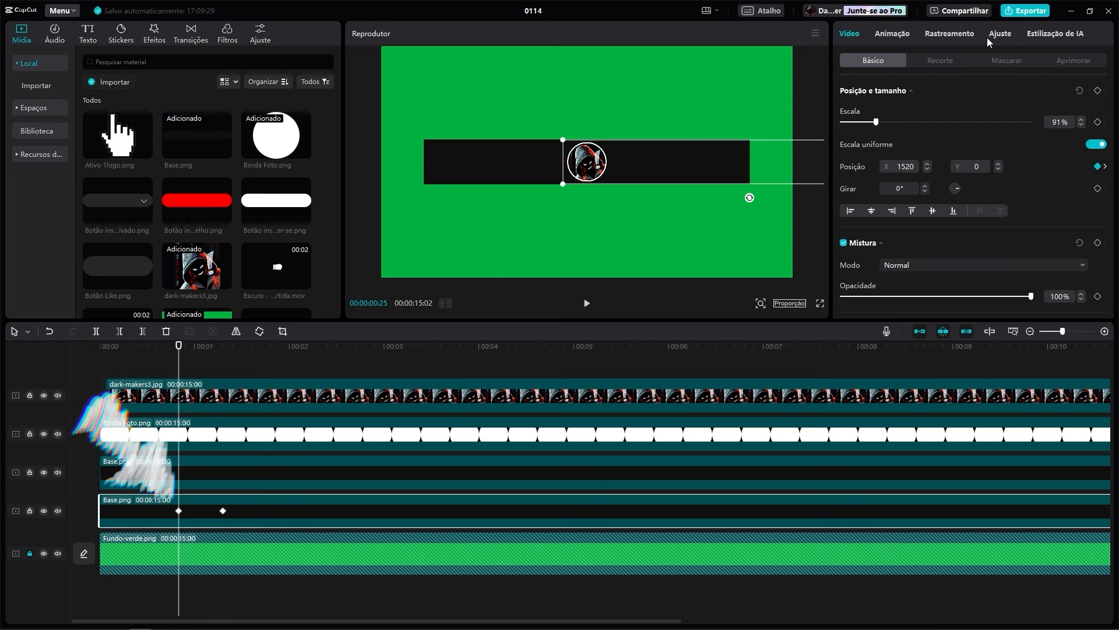
# Keyframe the lower bar's mask at X -669, Y -91 at 00:00:00:25, and shift its dividing line right past the bar's centre at 00:00:01:09
pyautogui.click(1003, 60)
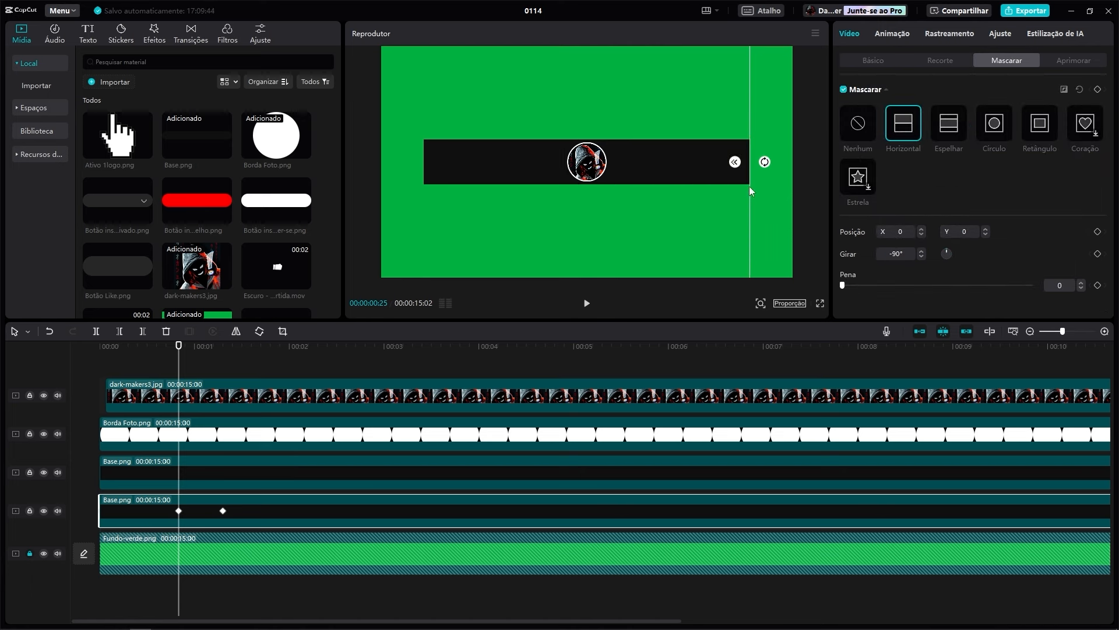
pyautogui.moveTo(749, 185); pyautogui.dragTo(586, 208)
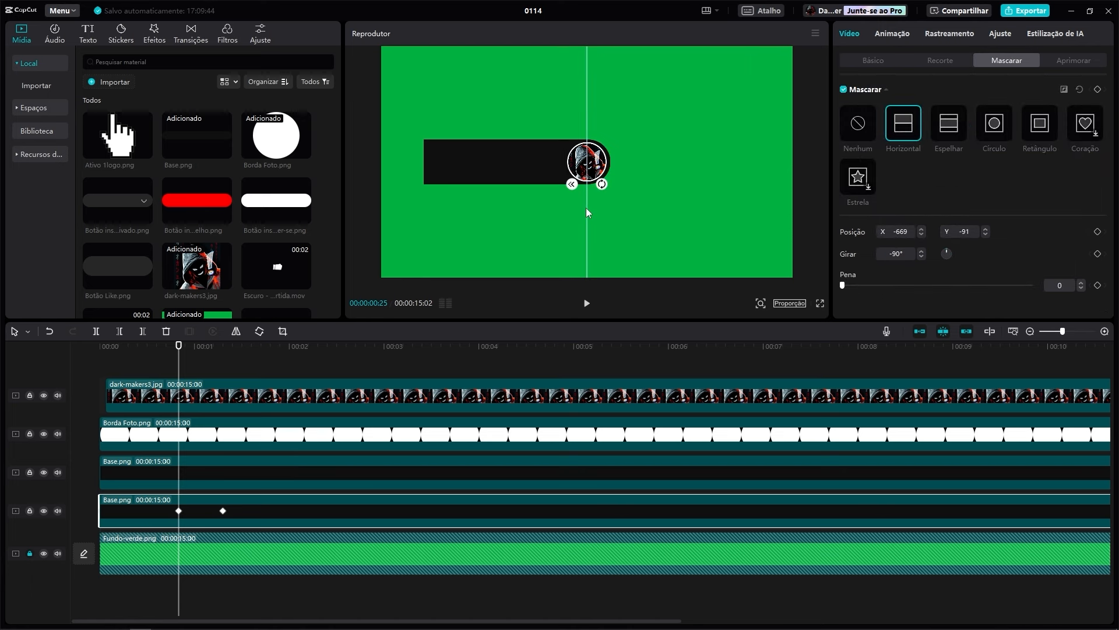
pyautogui.click(1097, 232)
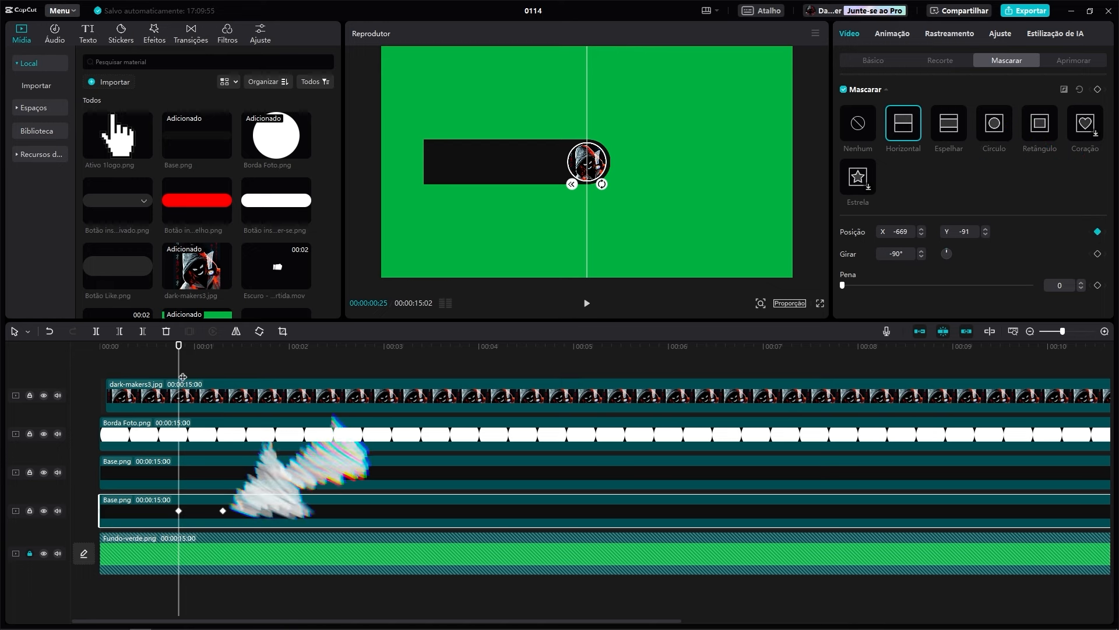
pyautogui.moveTo(179, 347); pyautogui.dragTo(223, 347)
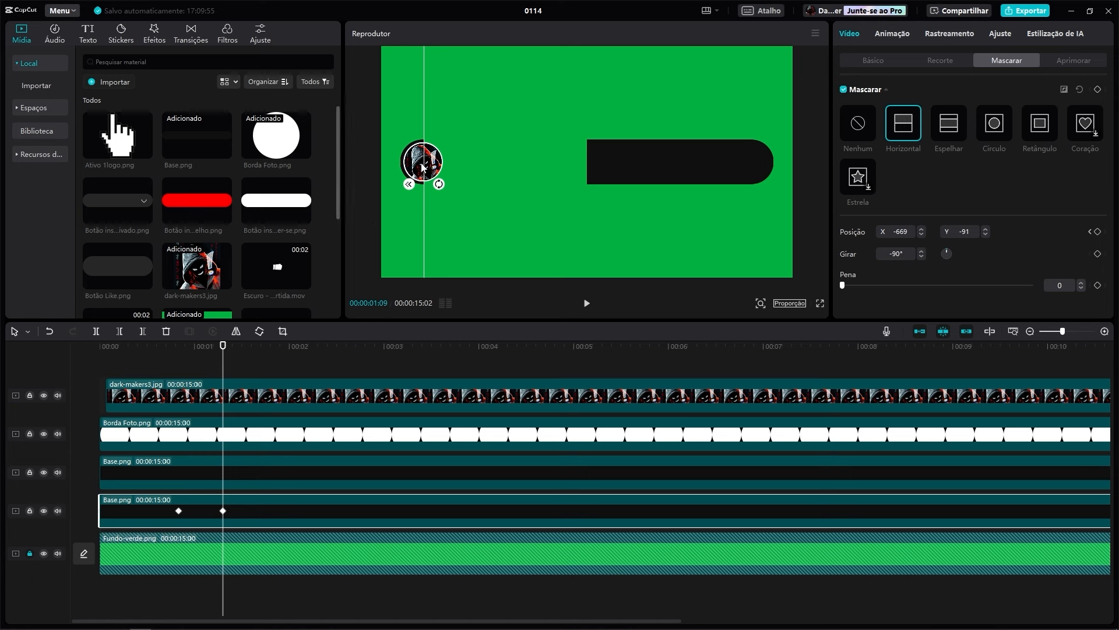
pyautogui.moveTo(425, 137); pyautogui.dragTo(661, 144)
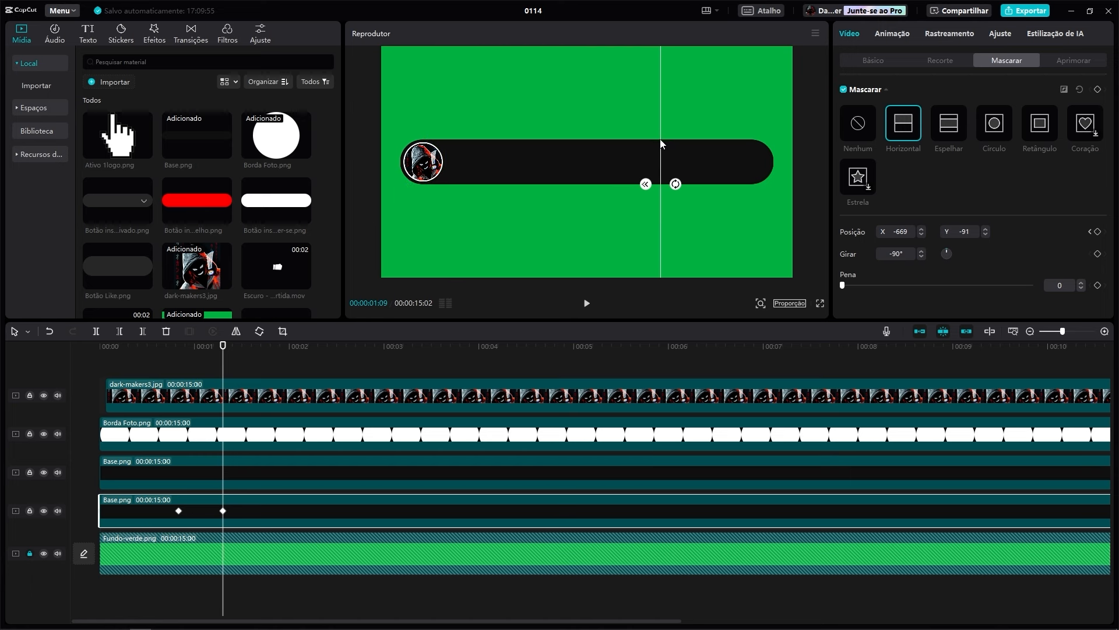
# At 00:00:00:25, move the upper bar's mask dividing line to the circle's centre, at mask position X 670, Y -22
pyautogui.moveTo(222, 348); pyautogui.dragTo(179, 351)
pyautogui.click(185, 473)
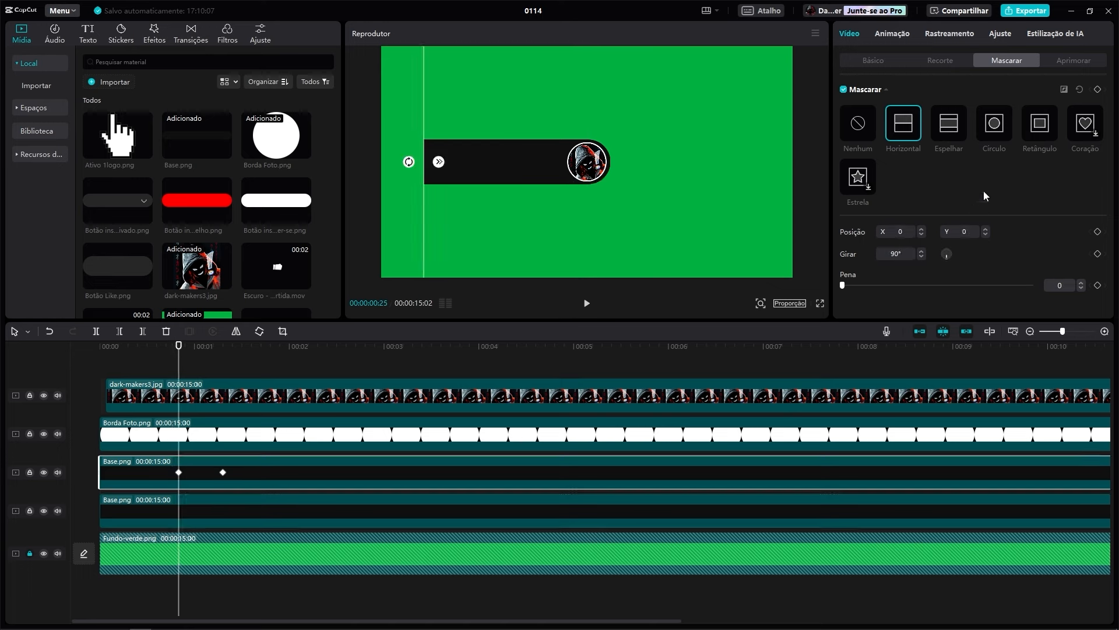
pyautogui.moveTo(442, 181); pyautogui.dragTo(614, 207)
# Trim the beginnings of both bar clips so they start at 00:00:00:13, behind the popped-in photo
pyautogui.moveTo(180, 348); pyautogui.dragTo(140, 360)
pyautogui.click(265, 376)
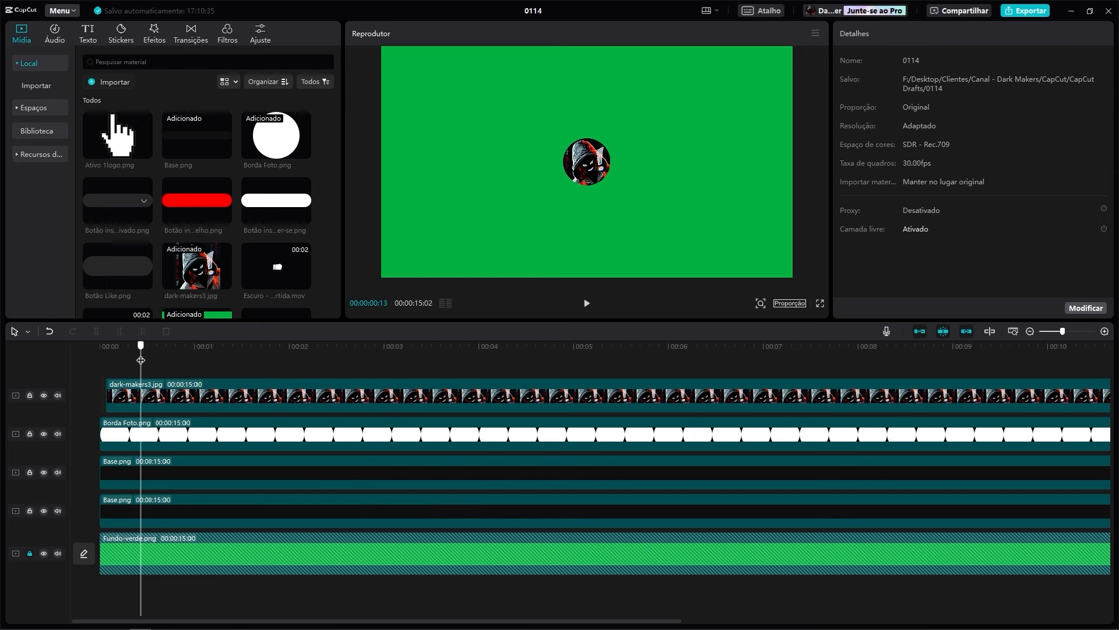
pyautogui.click(181, 465)
pyautogui.click(120, 331)
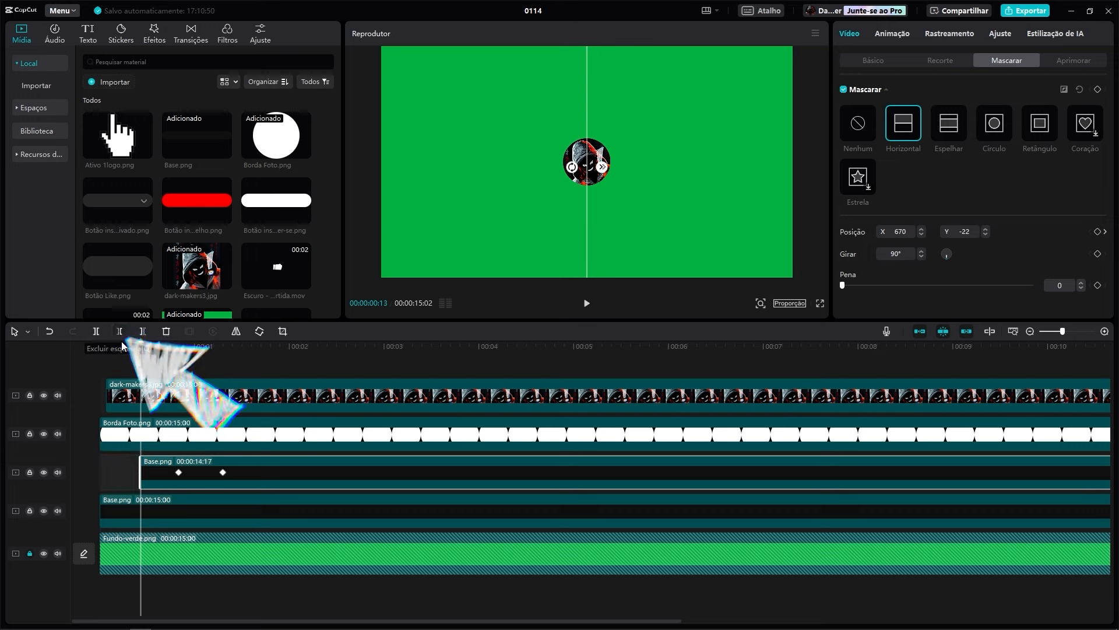
pyautogui.click(157, 512)
pyautogui.click(143, 331)
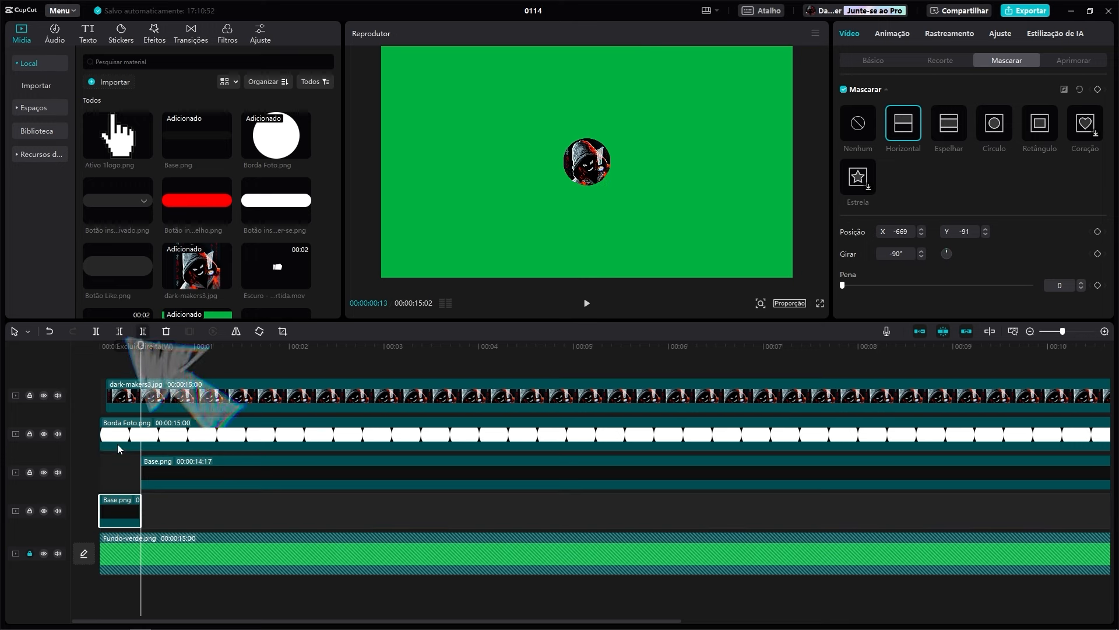
pyautogui.hotkey('ctrl', 'z')
pyautogui.click(121, 331)
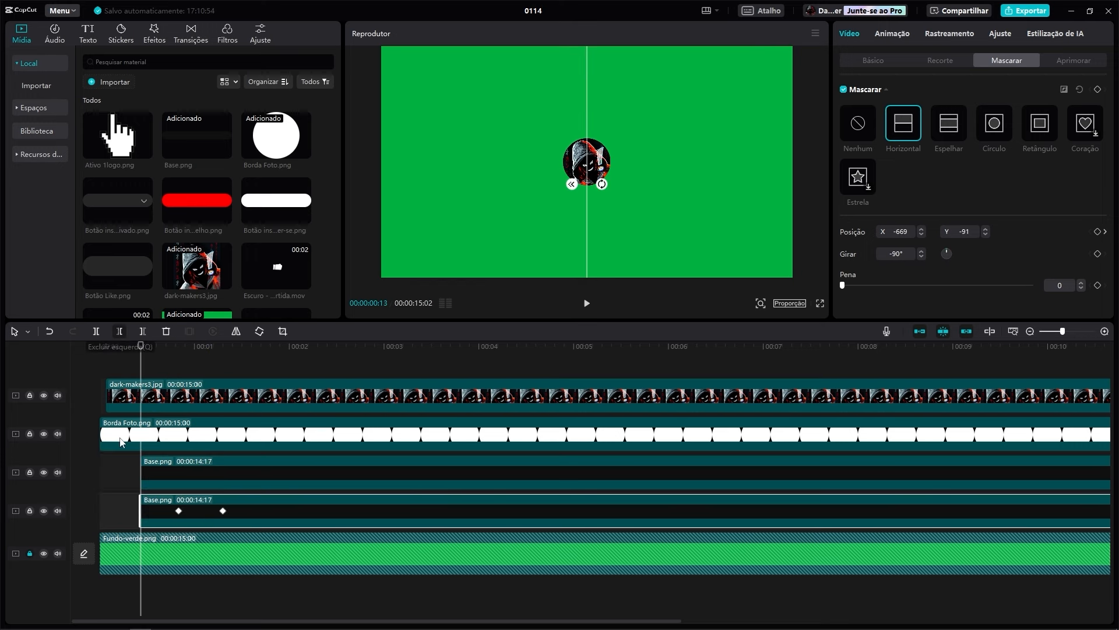
# At 00:00:00:25, fit the bar halves more tightly around the circle, setting the lower bar's X position to 1534
pyautogui.click(113, 499)
pyautogui.moveTo(106, 367); pyautogui.dragTo(141, 358)
pyautogui.click(169, 495)
pyautogui.click(178, 349)
pyautogui.click(662, 182)
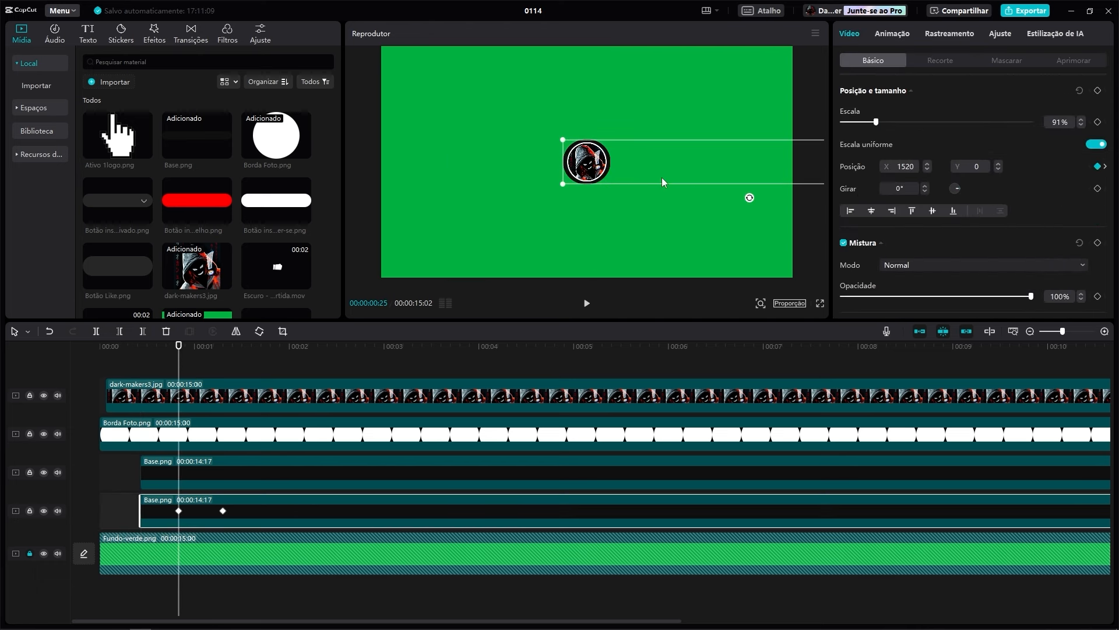
pyautogui.click(499, 173)
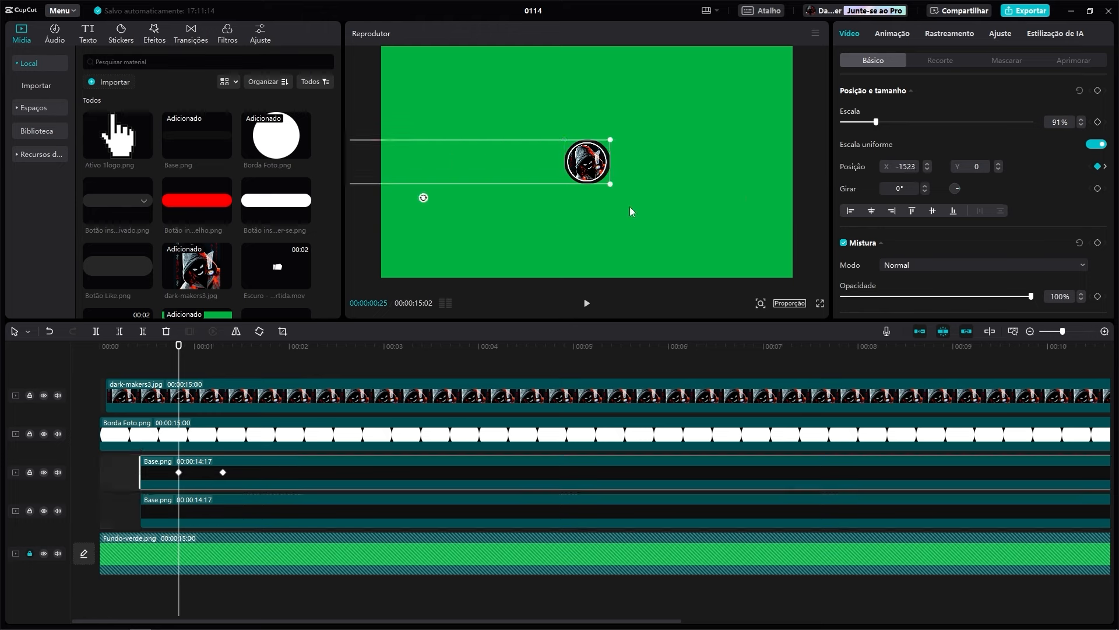
pyautogui.click(125, 513)
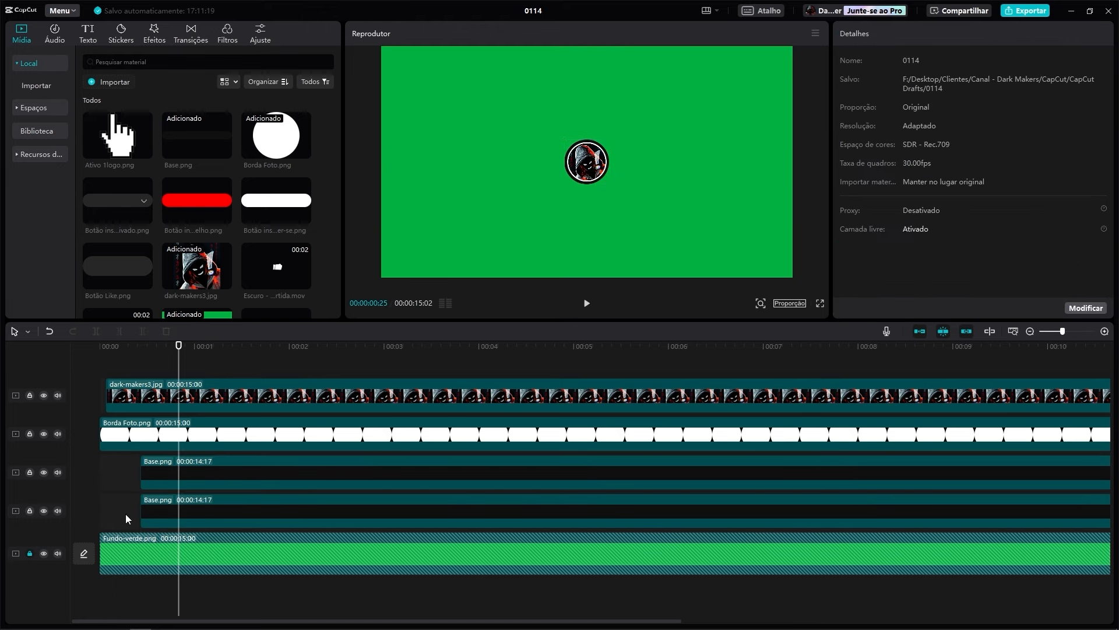
# Play and scrub through the opening to check how the bar expands out of the sliding circle
pyautogui.press('space')
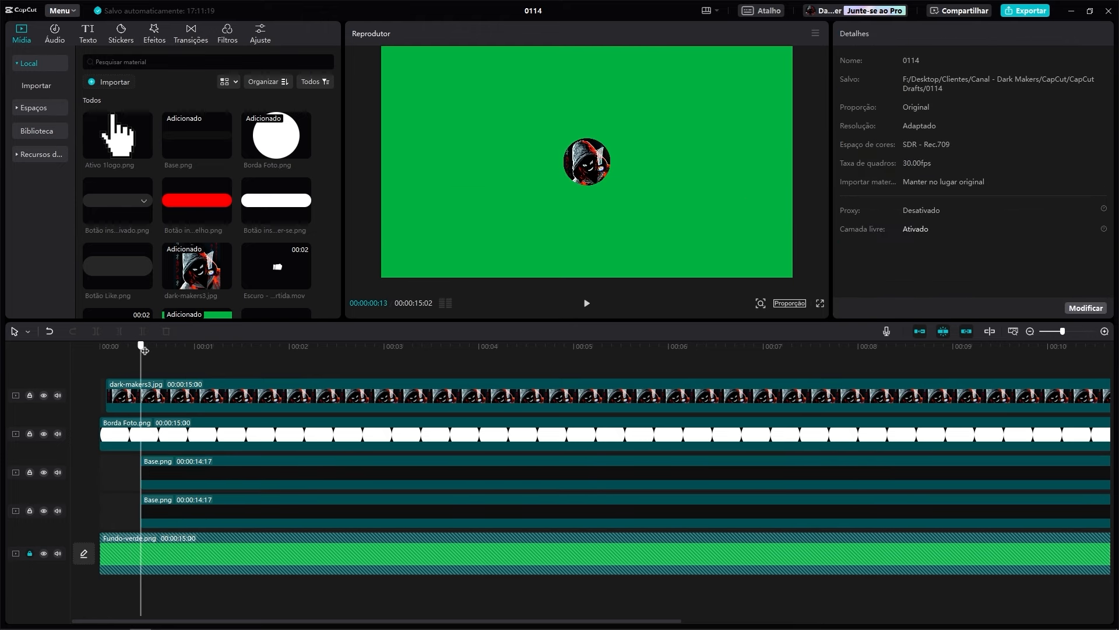
pyautogui.click(106, 366)
pyautogui.moveTo(106, 366); pyautogui.dragTo(199, 356)
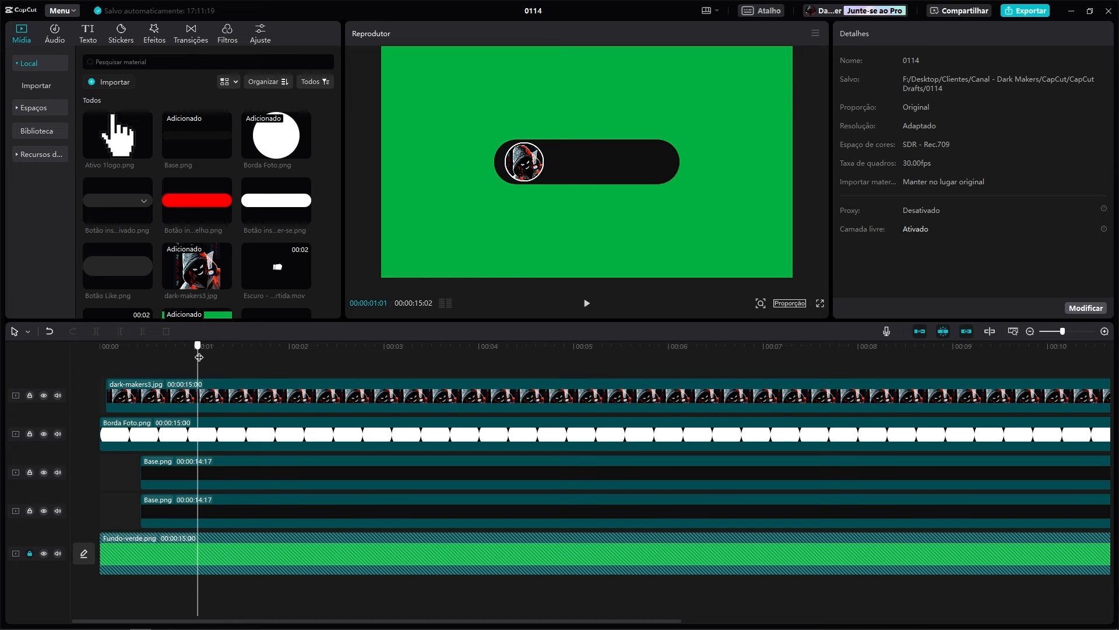
# Show the upper bar clip's keyframe graph and apply S-shaped easing to its X-position curve at both keyframes
pyautogui.click(208, 470)
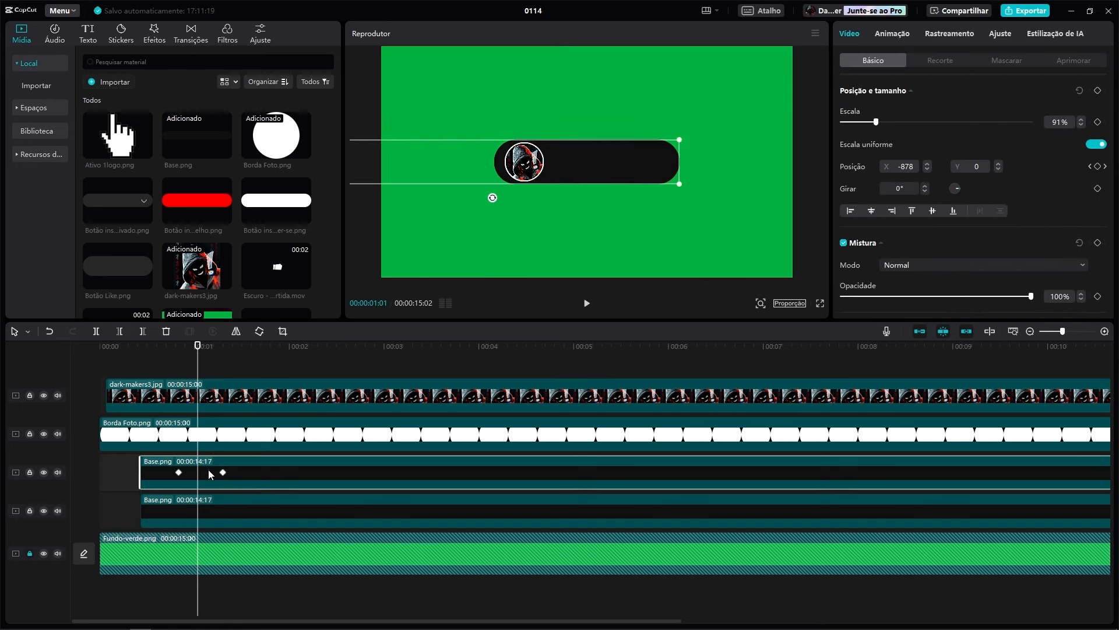
pyautogui.rightClick(244, 475)
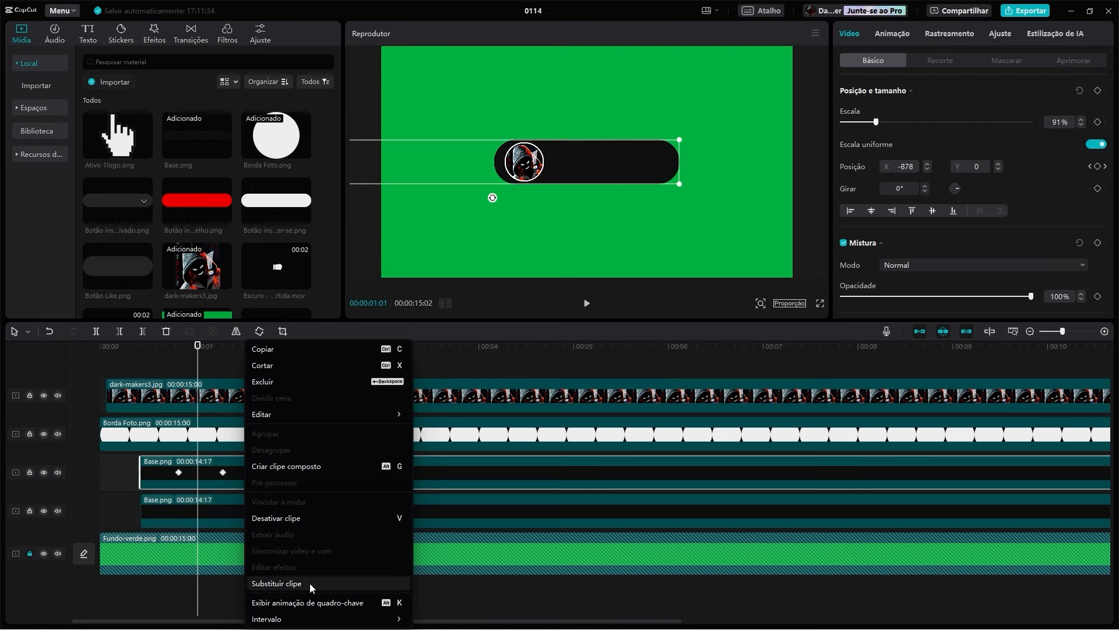
pyautogui.click(313, 604)
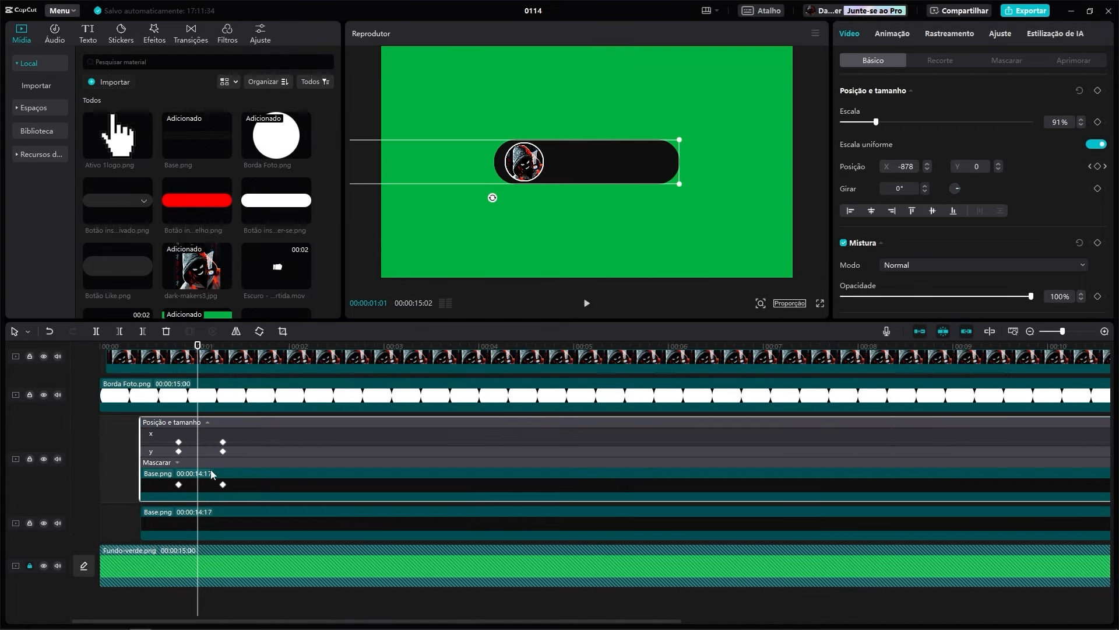
pyautogui.click(153, 433)
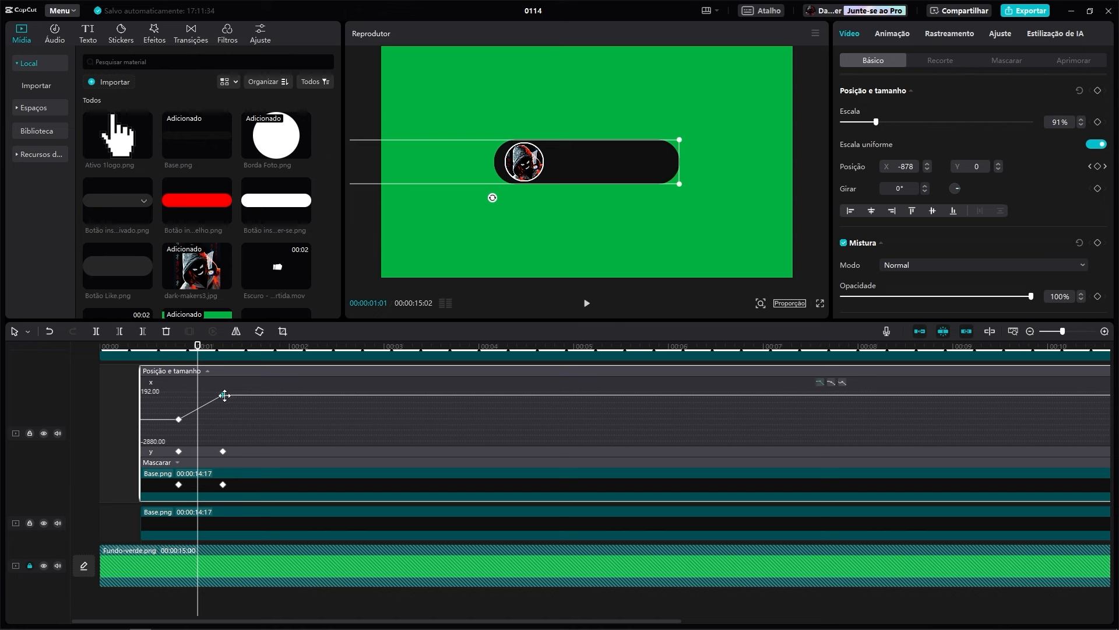
pyautogui.click(831, 383)
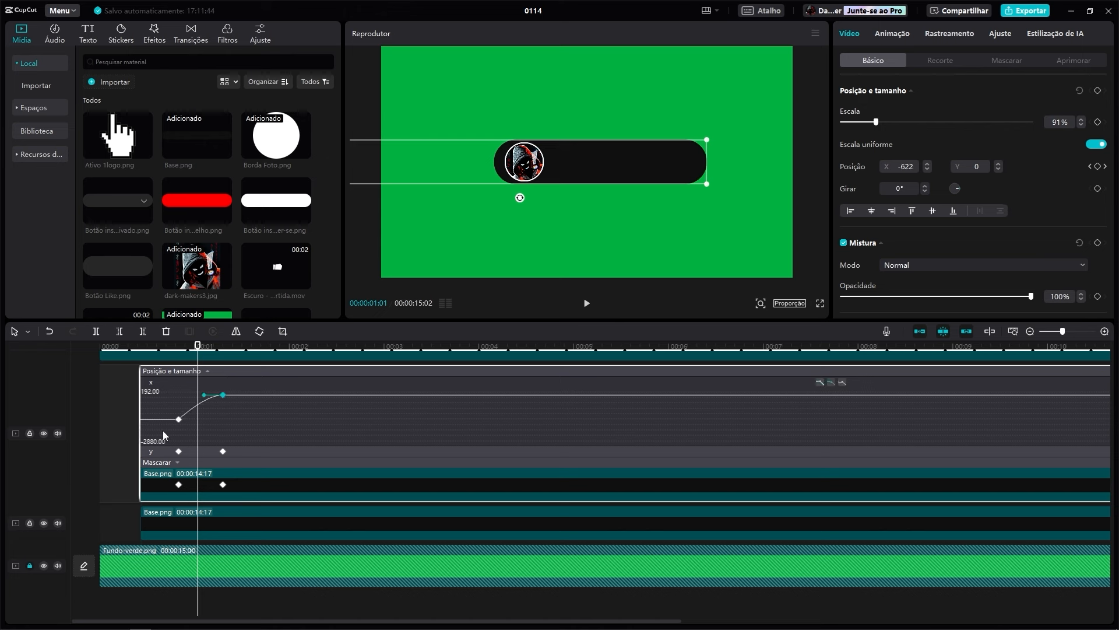
pyautogui.click(178, 419)
pyautogui.click(831, 382)
# Open the upper bar's mask X-position curve and select its keyframe at 00:00:01:09
pyautogui.click(159, 463)
pyautogui.click(165, 451)
pyautogui.click(221, 444)
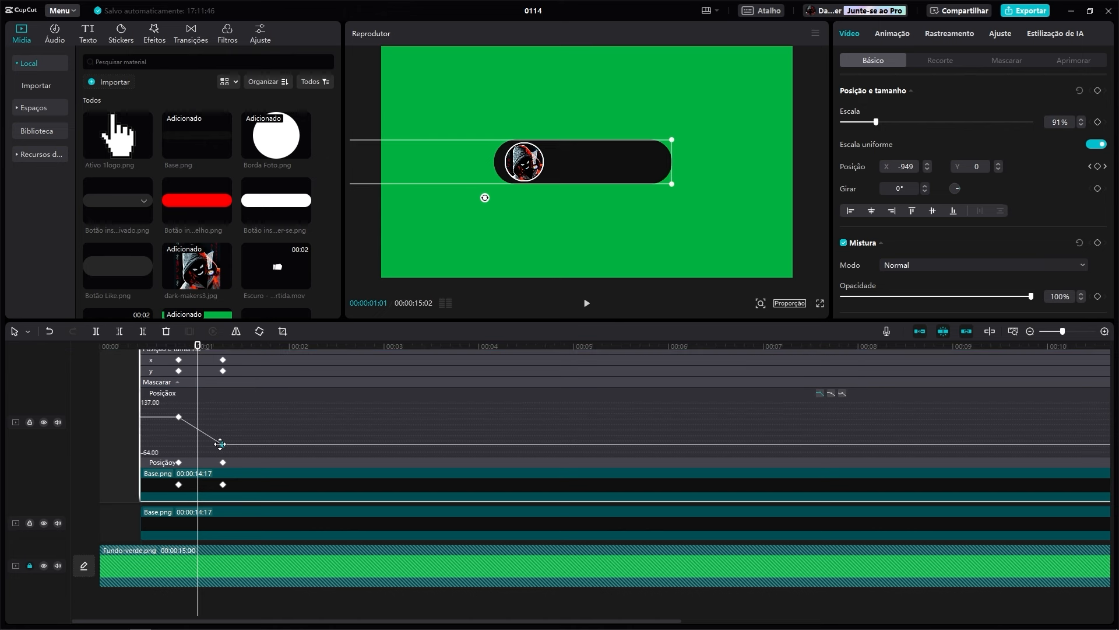
# Return to 00:00:00:25, hide the upper bar clip's keyframe graph and show the lower bar clip's
pyautogui.moveTo(198, 345); pyautogui.dragTo(178, 351)
pyautogui.click(195, 524)
pyautogui.rightClick(242, 487)
pyautogui.click(308, 600)
pyautogui.rightClick(239, 512)
pyautogui.click(288, 604)
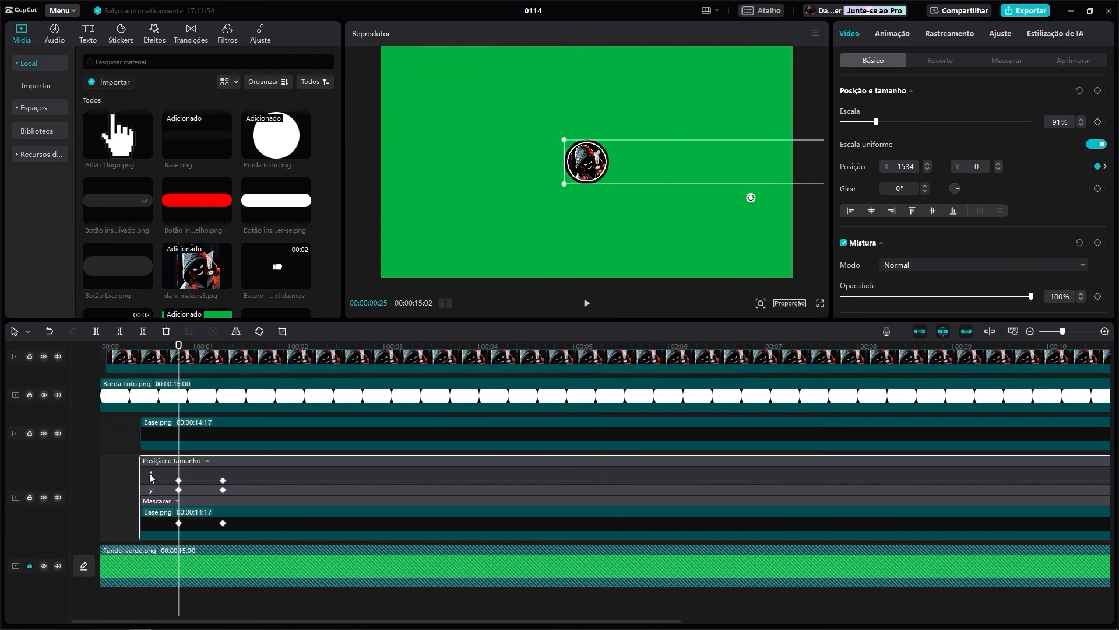
# Ease the lower bar clip's X-position curve, then open its mask X-position curve and select the second keyframe
pyautogui.click(150, 475)
pyautogui.click(222, 476)
pyautogui.click(161, 501)
pyautogui.click(164, 489)
pyautogui.click(223, 448)
# Play and scrub through the opening to check the eased expansion of both bar halves
pyautogui.moveTo(179, 346); pyautogui.dragTo(111, 348)
pyautogui.click(108, 449)
pyautogui.press('space')
pyautogui.click(95, 346)
pyautogui.click(97, 347)
pyautogui.press('space')
pyautogui.scroll(4, 263, 465)
pyautogui.scroll(-2, 115, 485)
pyautogui.scroll(2, 114, 485)
pyautogui.moveTo(251, 346); pyautogui.dragTo(365, 348)
# Hide the lower bar clip's keyframe animation graph
pyautogui.rightClick(224, 479)
pyautogui.click(270, 602)
pyautogui.rightClick(292, 475)
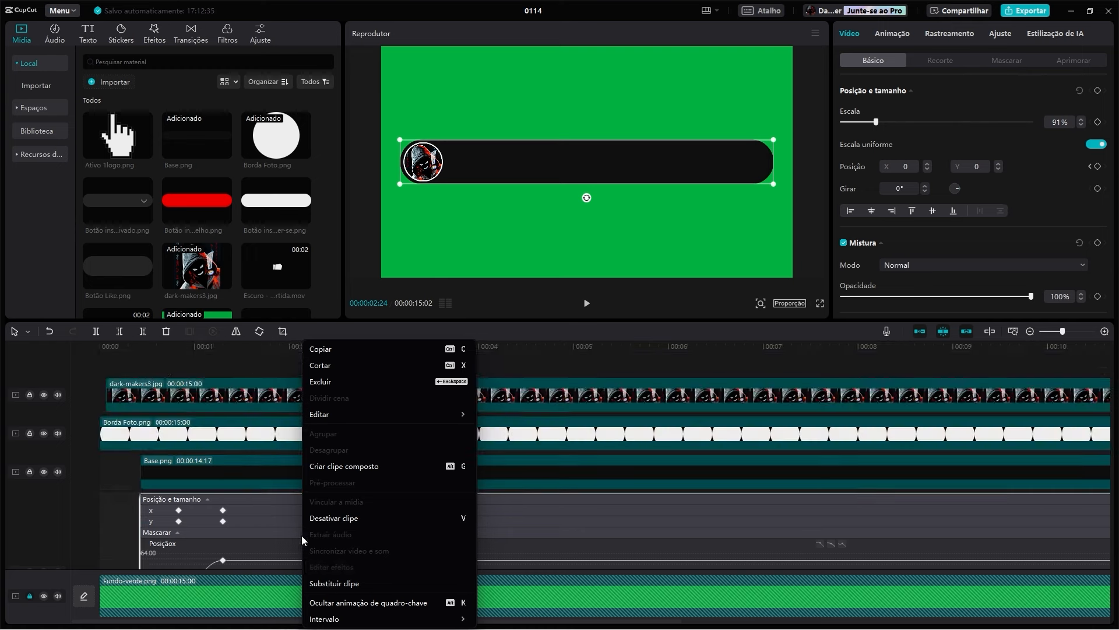
pyautogui.click(327, 602)
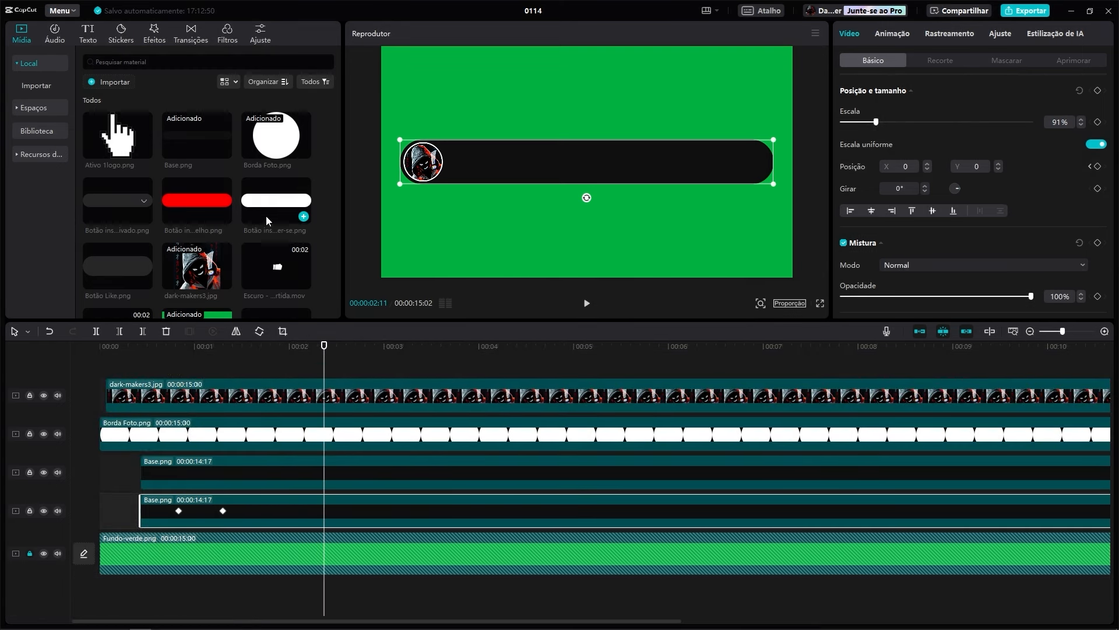
# Add Botão inscrever-se.png on a new top track from about one second and shrink it to about 33% inside the bar, slightly right of centre
pyautogui.moveTo(266, 216); pyautogui.dragTo(199, 379)
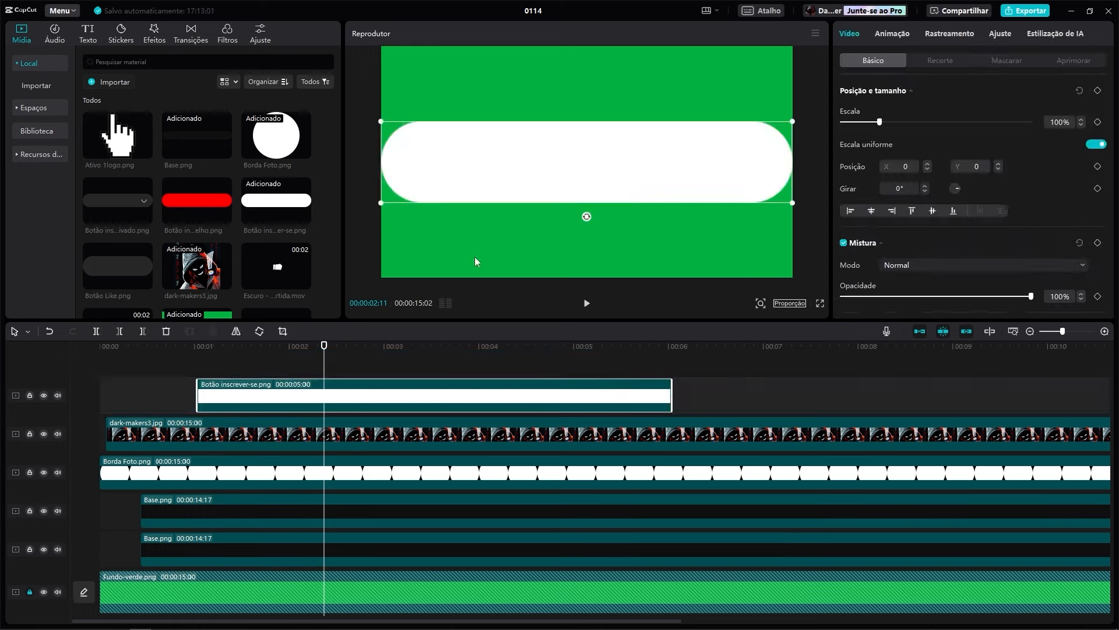
pyautogui.moveTo(380, 203); pyautogui.dragTo(609, 154)
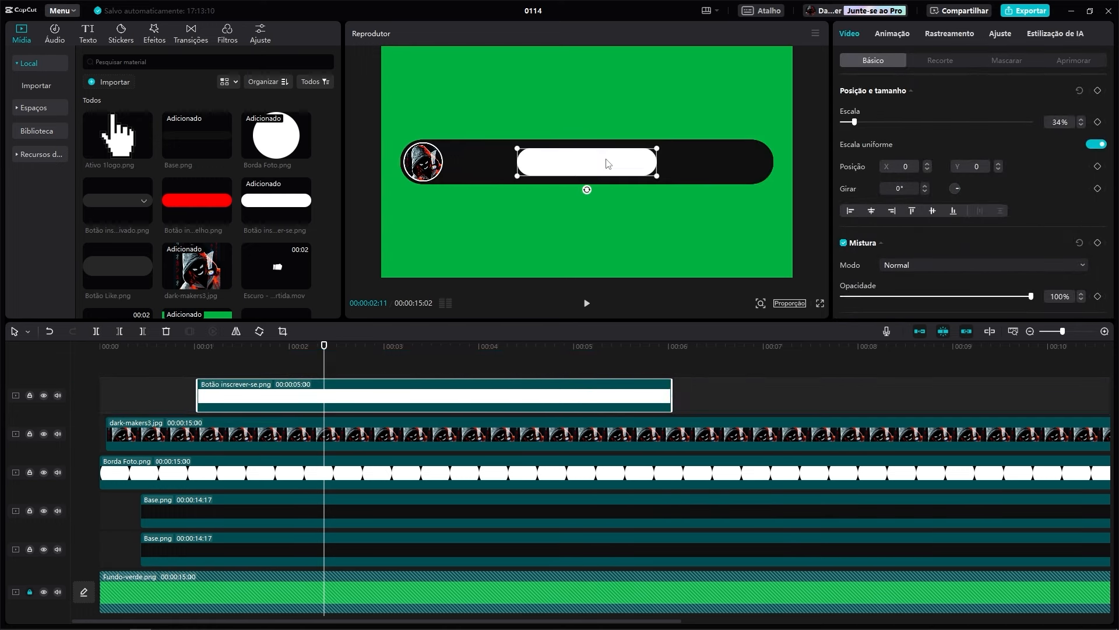
pyautogui.click(129, 352)
pyautogui.moveTo(176, 351); pyautogui.dragTo(256, 353)
pyautogui.click(275, 395)
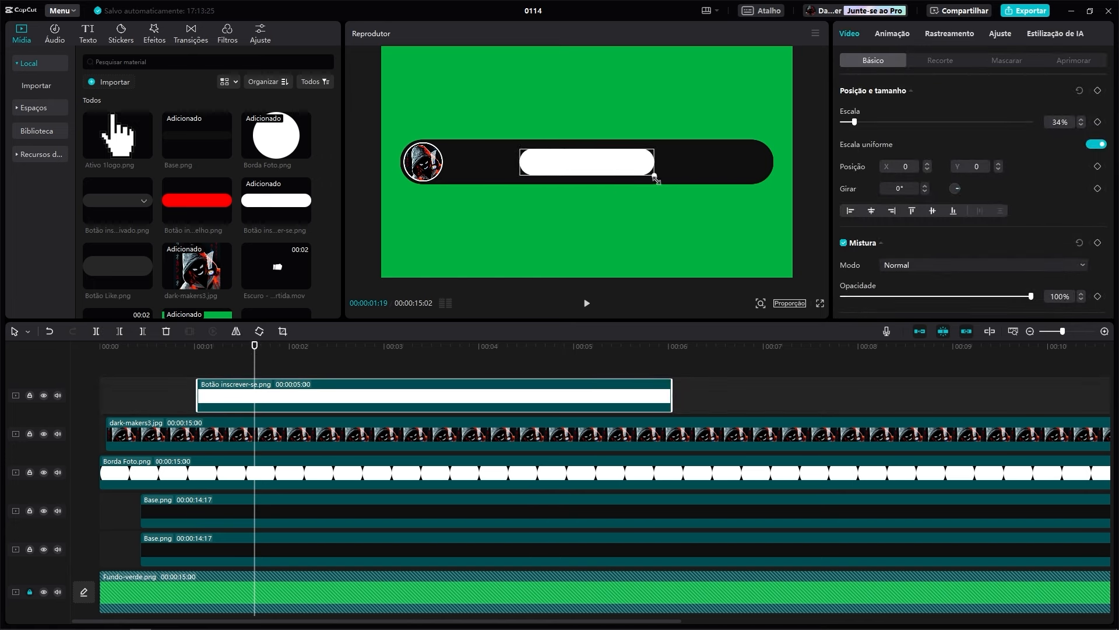
pyautogui.moveTo(600, 160); pyautogui.dragTo(607, 158)
# Add Botão Like.png on a new top track, scale it to 22% and place it right of the white subscribe button at X 1221
pyautogui.moveTo(120, 265); pyautogui.dragTo(251, 376)
pyautogui.moveTo(381, 222); pyautogui.dragTo(601, 102)
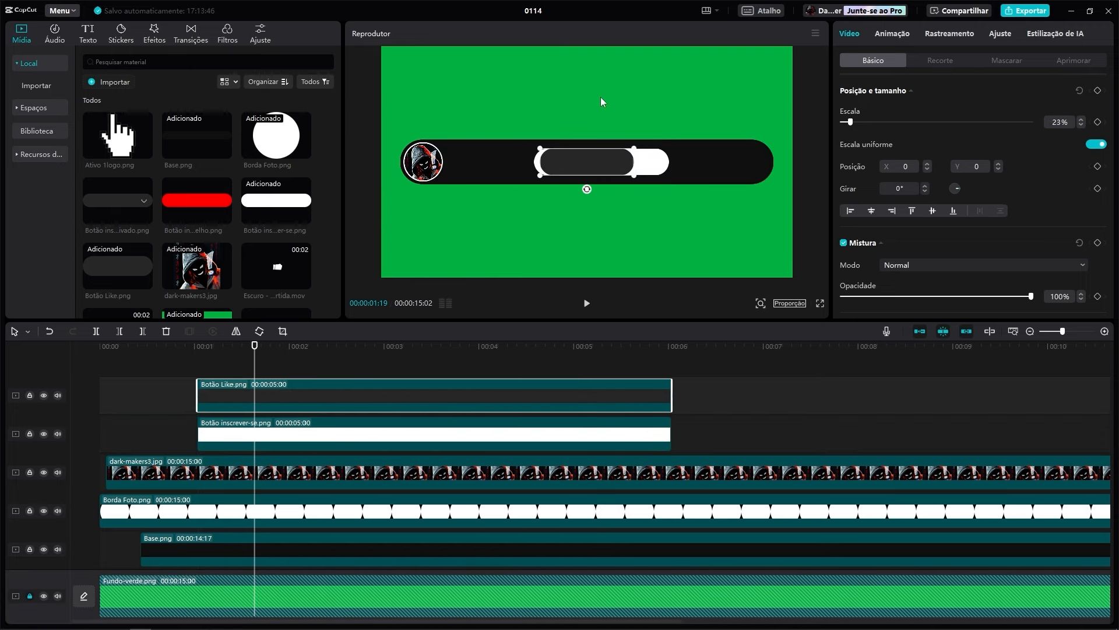
pyautogui.click(760, 302)
pyautogui.click(787, 325)
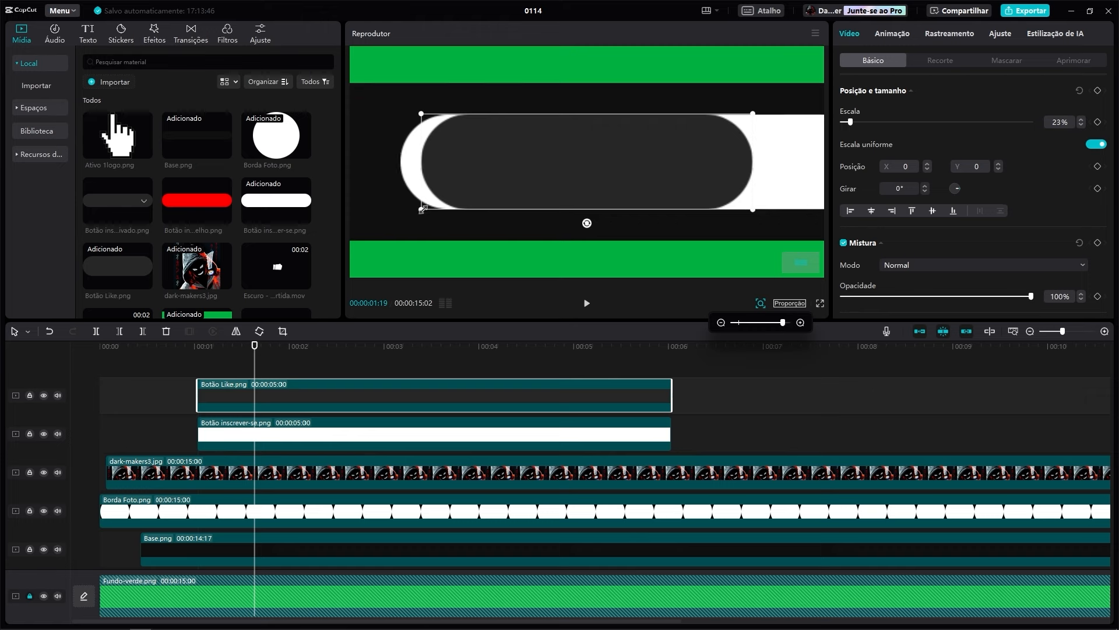
pyautogui.moveTo(433, 204); pyautogui.dragTo(424, 207)
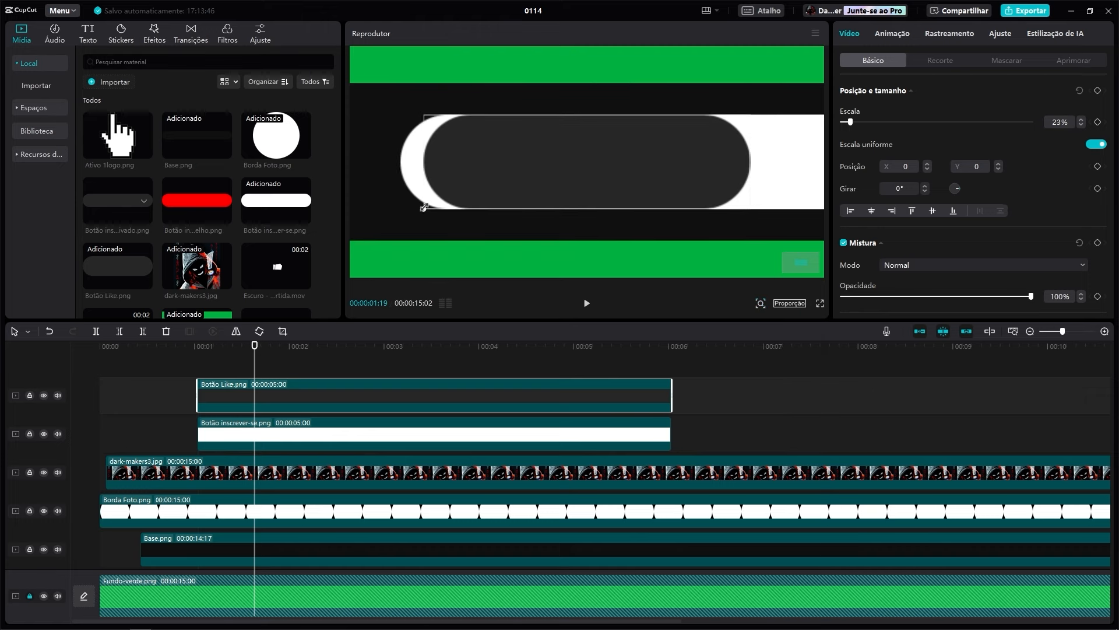
pyautogui.click(692, 433)
pyautogui.click(628, 360)
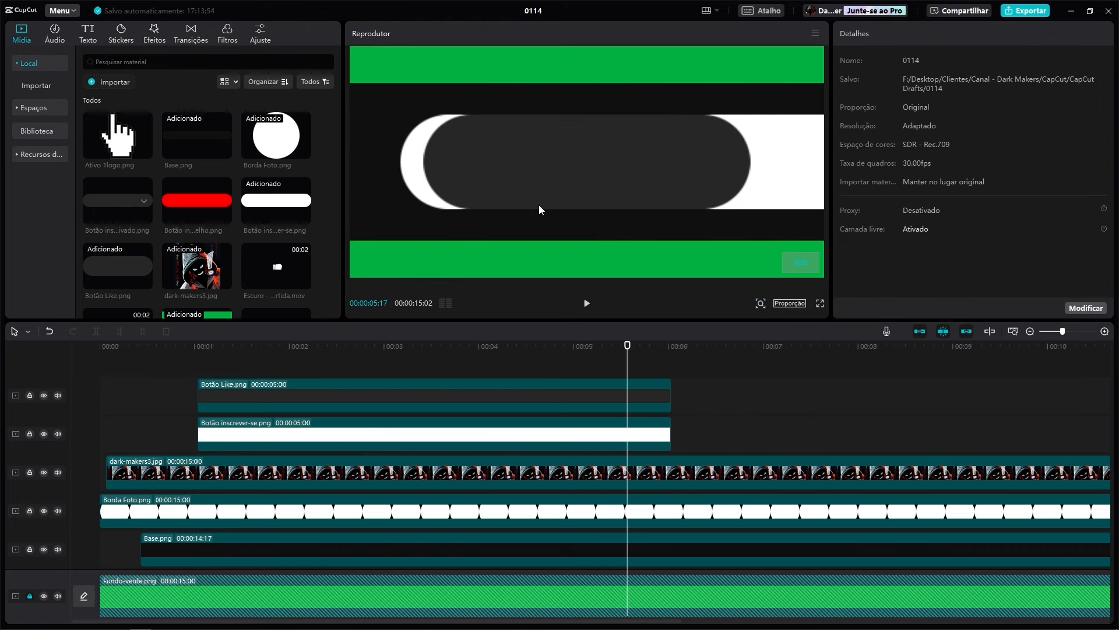
pyautogui.moveTo(781, 326); pyautogui.dragTo(740, 326)
pyautogui.moveTo(582, 170); pyautogui.dragTo(710, 165)
pyautogui.click(761, 304)
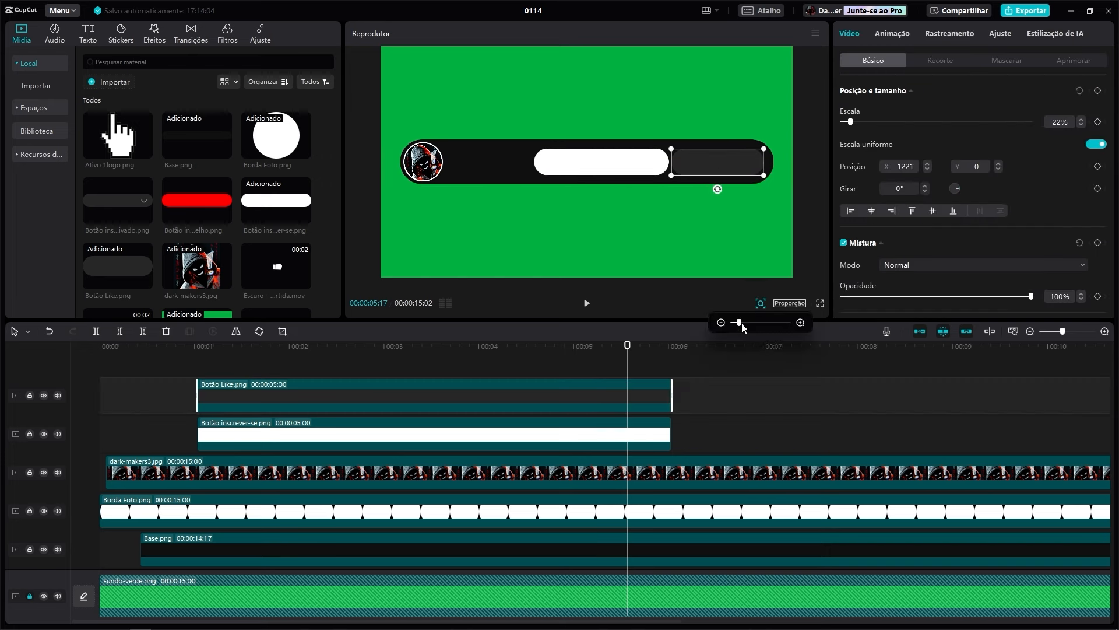
# Shift the white subscribe button left to X 86, leaving a gap beside the Like button
pyautogui.moveTo(740, 326); pyautogui.dragTo(781, 325)
pyautogui.moveTo(751, 193); pyautogui.dragTo(527, 199)
pyautogui.click(683, 380)
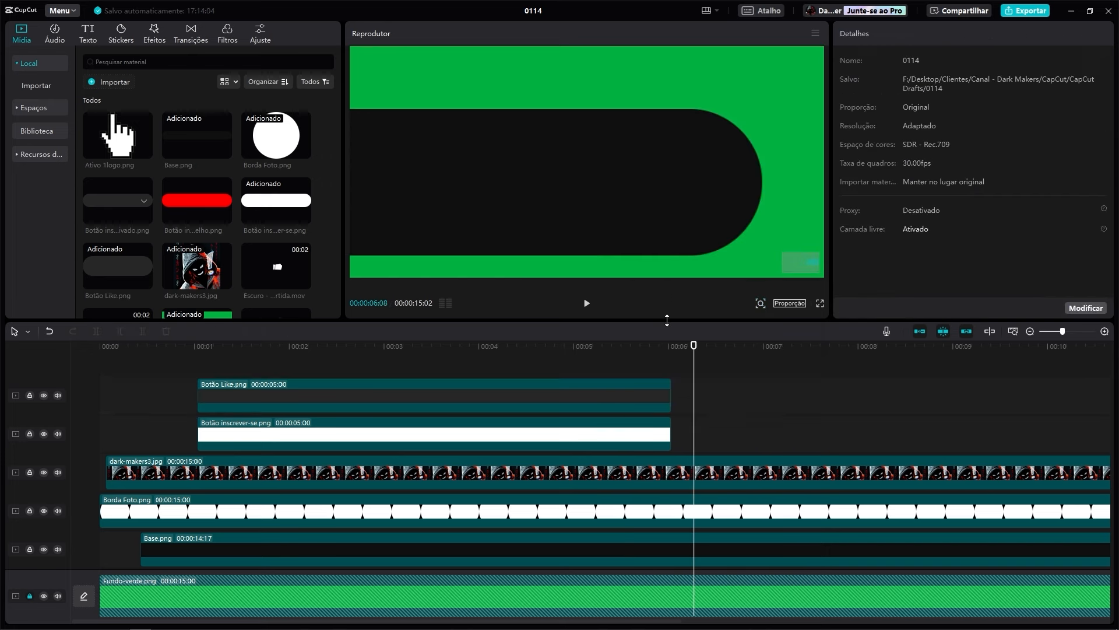
pyautogui.moveTo(472, 210); pyautogui.dragTo(624, 203)
pyautogui.click(509, 178)
pyautogui.moveTo(537, 177); pyautogui.dragTo(390, 184)
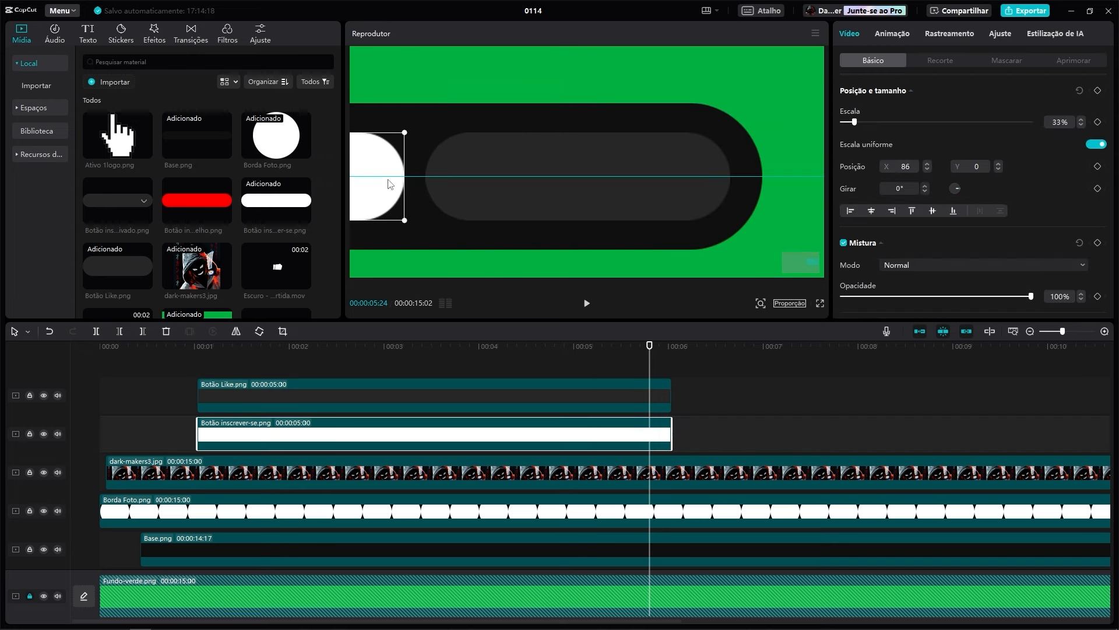
# Nudge the subscribe button slightly right to balance its gap to the Like button within the whole bar
pyautogui.click(397, 346)
pyautogui.moveTo(526, 346); pyautogui.dragTo(333, 347)
pyautogui.click(760, 304)
pyautogui.moveTo(778, 322); pyautogui.dragTo(740, 322)
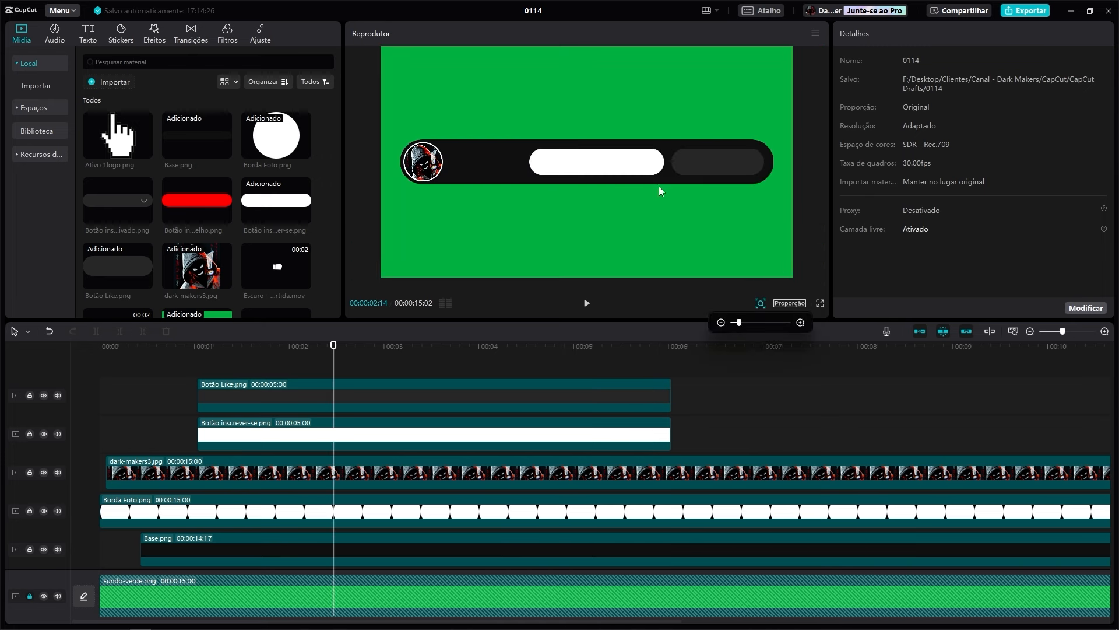
pyautogui.moveTo(638, 157); pyautogui.dragTo(640, 158)
pyautogui.click(722, 161)
pyautogui.click(647, 164)
# Add a scale keyframe to the subscribe button clip about half a second in, and set its scale to 1% at the clip's start
pyautogui.moveTo(640, 347); pyautogui.dragTo(239, 352)
pyautogui.click(265, 433)
pyautogui.click(1098, 122)
pyautogui.click(1098, 122)
pyautogui.click(1098, 122)
pyautogui.click(1098, 122)
pyautogui.moveTo(238, 352); pyautogui.dragTo(198, 353)
pyautogui.moveTo(1064, 122); pyautogui.dragTo(1038, 126)
pyautogui.write('1')
# Add intermediate scale keyframes of 36% and 30% to the subscribe button and show its keyframe graph
pyautogui.moveTo(199, 356); pyautogui.dragTo(213, 358)
pyautogui.moveTo(1064, 122); pyautogui.dragTo(1024, 130)
pyautogui.write('36')
pyautogui.moveTo(214, 360); pyautogui.dragTo(226, 359)
pyautogui.moveTo(1065, 122); pyautogui.dragTo(1032, 126)
pyautogui.write('30')
pyautogui.hotkey('alt', 'k')
# Play the opening to check the subscribe button's pop-in bounce
pyautogui.moveTo(226, 352); pyautogui.dragTo(198, 353)
pyautogui.click(663, 403)
pyautogui.click(226, 404)
pyautogui.click(154, 412)
pyautogui.press('space')
pyautogui.scroll(2, 235, 387)
# Add a scale keyframe to the Like button clip at its full size and set its scale to 1% at the clip's start
pyautogui.click(235, 387)
pyautogui.click(1097, 123)
pyautogui.click(1098, 122)
pyautogui.click(1098, 123)
pyautogui.click(1098, 122)
pyautogui.moveTo(1065, 122); pyautogui.dragTo(1038, 125)
pyautogui.write('1')
# Add intermediate scale keyframes of 26% and 18% to the Like button, the latter at 00:00:01:10
pyautogui.moveTo(199, 351); pyautogui.dragTo(213, 351)
pyautogui.write('25')
pyautogui.moveTo(1067, 123); pyautogui.dragTo(1032, 122)
pyautogui.write('26')
pyautogui.moveTo(213, 346); pyautogui.dragTo(226, 347)
pyautogui.moveTo(1066, 123); pyautogui.dragTo(1047, 126)
pyautogui.write('18')
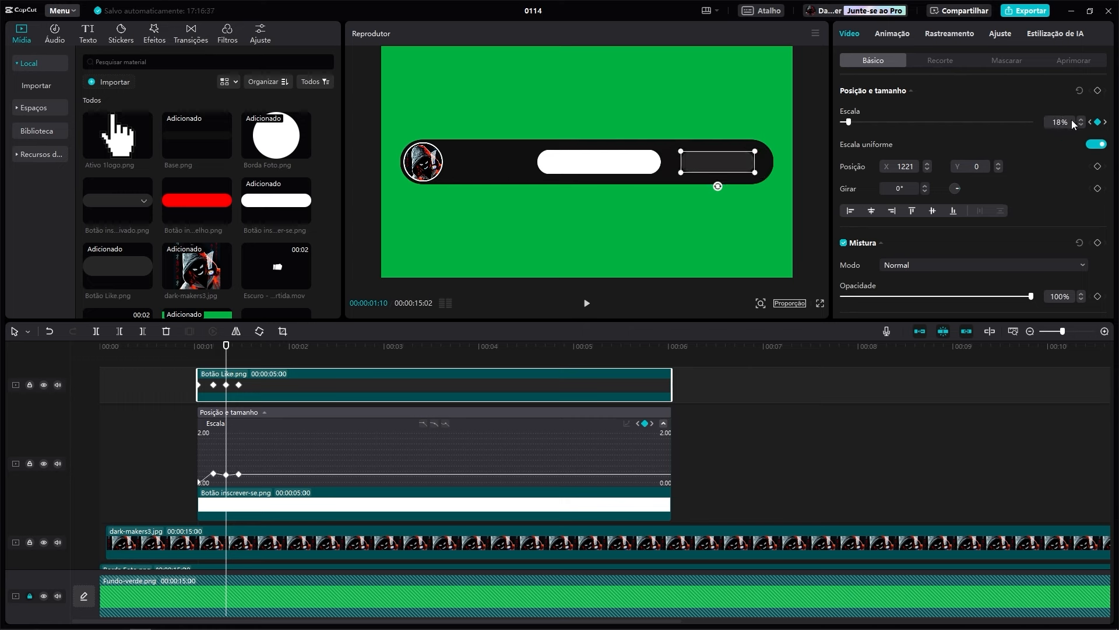
# Shift the upper button clip slightly later on the timeline and play back the staggered pop-in
pyautogui.moveTo(225, 348)
pyautogui.mouseDown()
pyautogui.moveTo(239, 349)
pyautogui.moveTo(204, 347)
pyautogui.mouseUp()
pyautogui.scroll(2, 431, 381)
pyautogui.moveTo(268, 461); pyautogui.dragTo(276, 455)
pyautogui.click(150, 351)
pyautogui.press('space')
pyautogui.click(177, 367)
pyautogui.click(185, 349)
# Fine-tune the start times of both button clips so the Like button appears a few frames before the subscribe button
pyautogui.click(291, 531)
pyautogui.moveTo(291, 531); pyautogui.dragTo(299, 530)
pyautogui.scroll(-1, 299, 513)
pyautogui.click(210, 348)
pyautogui.moveTo(240, 439); pyautogui.dragTo(250, 439)
pyautogui.moveTo(251, 467); pyautogui.dragTo(264, 467)
pyautogui.click(259, 545)
pyautogui.click(220, 348)
# Extend the subscribe and Like button clips and trim the photo clip so the layers end together at 15 seconds
pyautogui.moveTo(694, 508); pyautogui.dragTo(472, 511)
pyautogui.moveTo(1063, 331); pyautogui.dragTo(1050, 333)
pyautogui.click(508, 514)
pyautogui.click(261, 396)
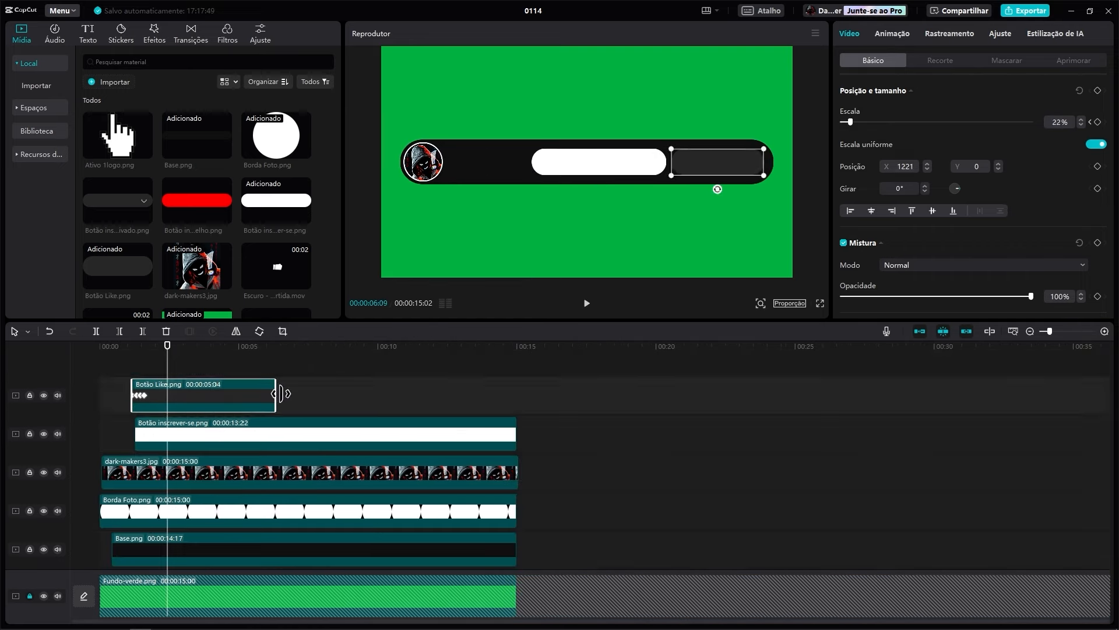
pyautogui.moveTo(275, 393); pyautogui.dragTo(517, 394)
# Play the opening to check the timing of the two buttons
pyautogui.click(194, 348)
pyautogui.click(122, 352)
pyautogui.press('space')
pyautogui.click(158, 348)
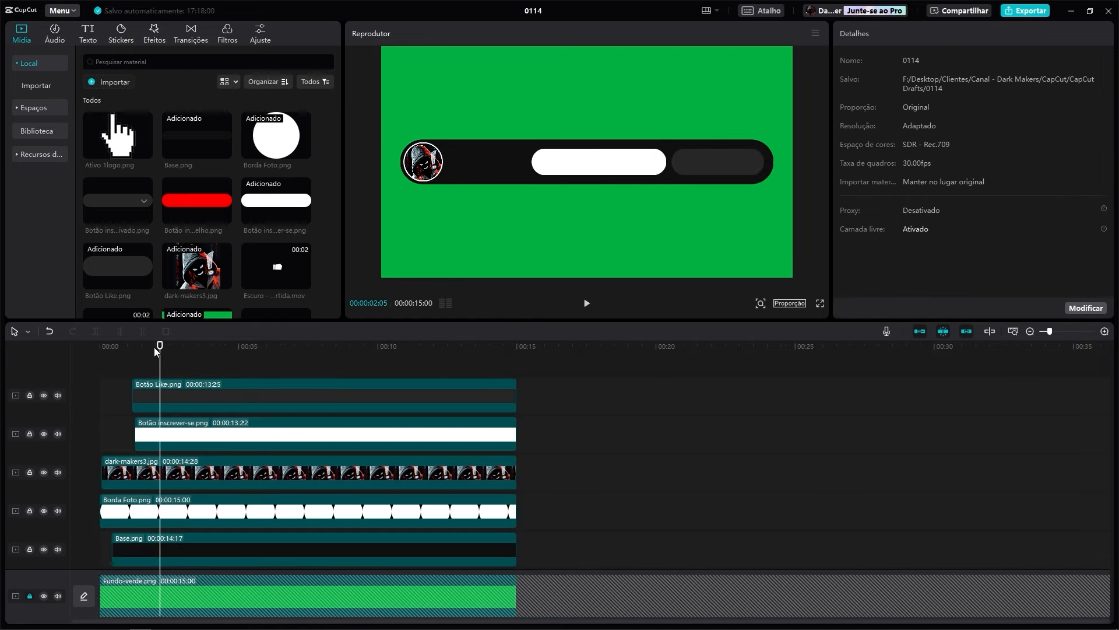
# Add Like vazado.png on a new top track, scale it to 8% and place it at the Like button's left end at X 971
pyautogui.scroll(-3, 222, 222)
pyautogui.moveTo(210, 245); pyautogui.dragTo(210, 403)
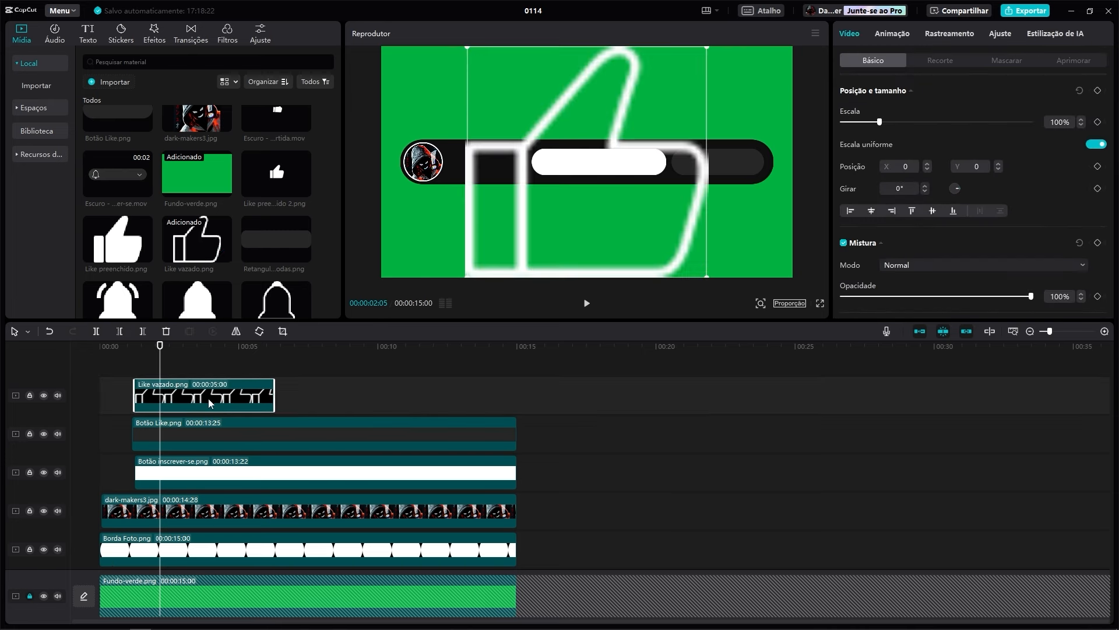
pyautogui.moveTo(467, 48); pyautogui.dragTo(570, 145)
pyautogui.moveTo(587, 162); pyautogui.dragTo(699, 156)
pyautogui.click(760, 303)
pyautogui.moveTo(738, 331); pyautogui.dragTo(758, 331)
pyautogui.moveTo(801, 263); pyautogui.dragTo(811, 262)
pyautogui.moveTo(578, 175); pyautogui.dragTo(558, 180)
# Extend the Like vazado.png clip to the project's end and adjust its start against the Like button clip
pyautogui.moveTo(274, 402); pyautogui.dragTo(517, 407)
pyautogui.click(136, 349)
pyautogui.click(1097, 122)
pyautogui.click(144, 442)
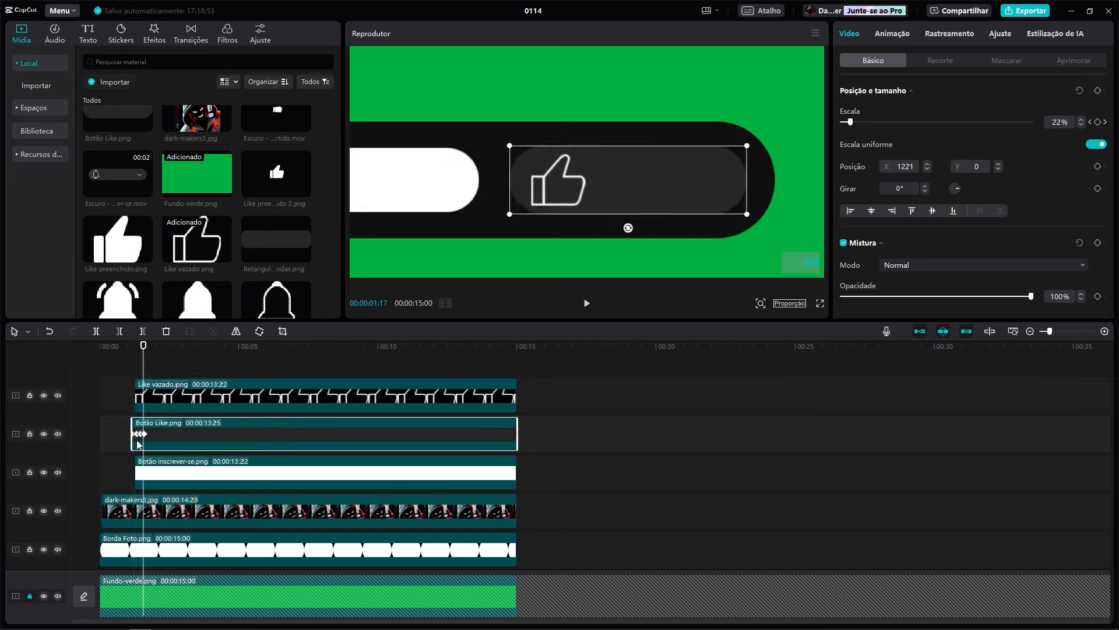
pyautogui.moveTo(1050, 331); pyautogui.dragTo(1067, 331)
pyautogui.moveTo(166, 400); pyautogui.dragTo(150, 400)
# Add scale keyframes to the Like vazado.png clip, using the Like button's keyframes as timing reference
pyautogui.click(144, 439)
pyautogui.click(135, 350)
pyautogui.click(145, 401)
pyautogui.click(1098, 122)
pyautogui.click(146, 440)
pyautogui.click(156, 350)
pyautogui.click(151, 401)
pyautogui.click(1098, 122)
# Vary the thumbs-up icon's scale between keyframes and space them out, ending at 8% at 00:00:01:23, for a pop-in bounce
pyautogui.click(134, 348)
pyautogui.click(1081, 119)
pyautogui.click(157, 348)
pyautogui.click(1081, 124)
pyautogui.moveTo(157, 346); pyautogui.dragTo(292, 346)
pyautogui.moveTo(846, 122); pyautogui.dragTo(840, 122)
pyautogui.moveTo(373, 401); pyautogui.dragTo(411, 401)
pyautogui.moveTo(292, 348); pyautogui.dragTo(369, 349)
pyautogui.moveTo(408, 401); pyautogui.dragTo(398, 401)
pyautogui.moveTo(292, 349); pyautogui.dragTo(391, 354)
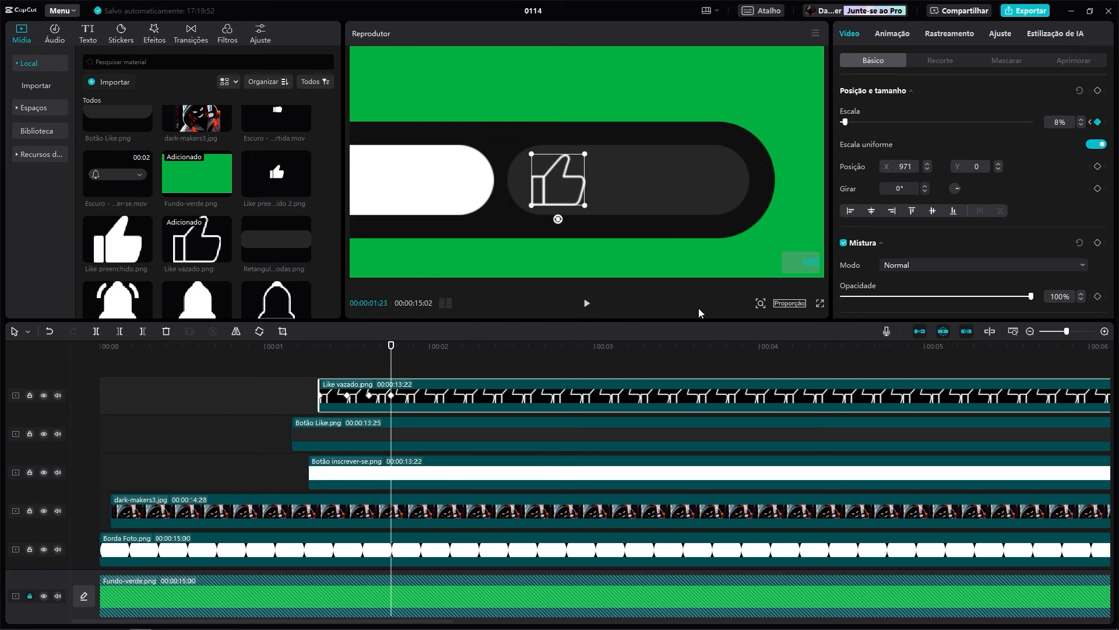
pyautogui.moveTo(1067, 332); pyautogui.dragTo(1060, 331)
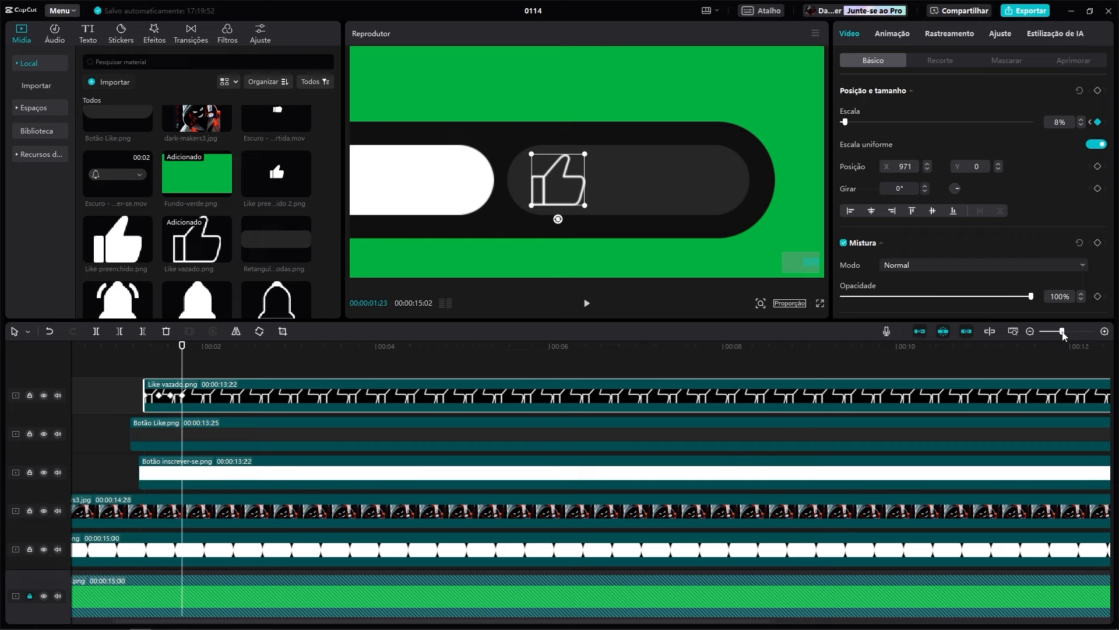
# Fit the whole frame in the preview and play the opening to check the thumbs-up icon's pop-in
pyautogui.click(761, 306)
pyautogui.moveTo(767, 321); pyautogui.dragTo(739, 323)
pyautogui.moveTo(150, 344); pyautogui.dragTo(59, 359)
pyautogui.click(138, 464)
pyautogui.press('space')
pyautogui.moveTo(229, 351); pyautogui.dragTo(280, 349)
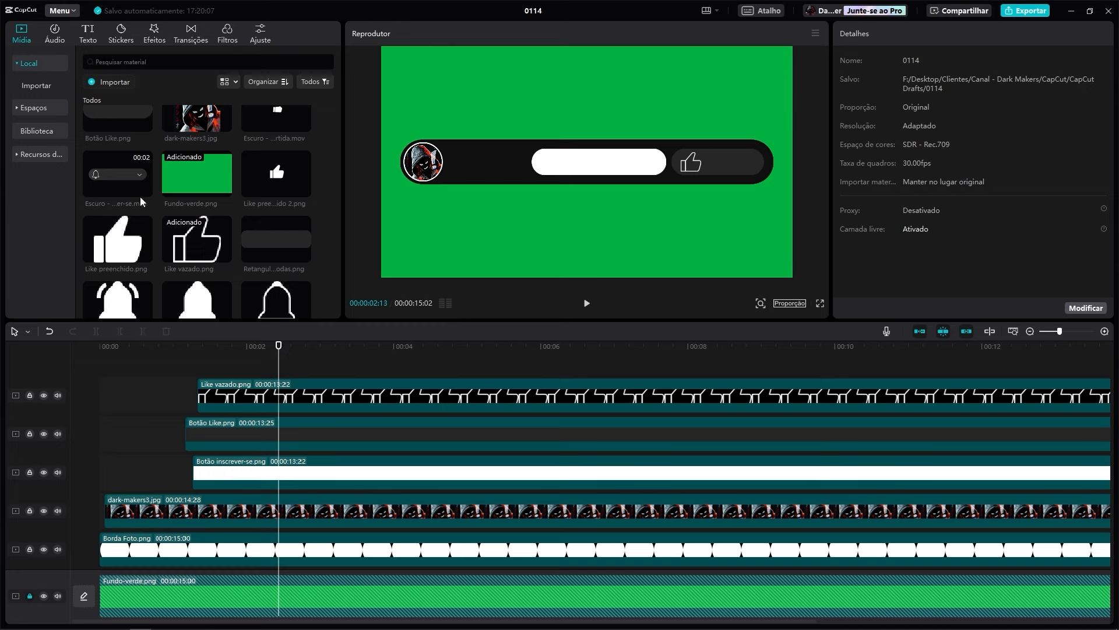
# Add a default text clip on a new top track, change its wording to "Curtir" and move it over the Like button
pyautogui.click(87, 35)
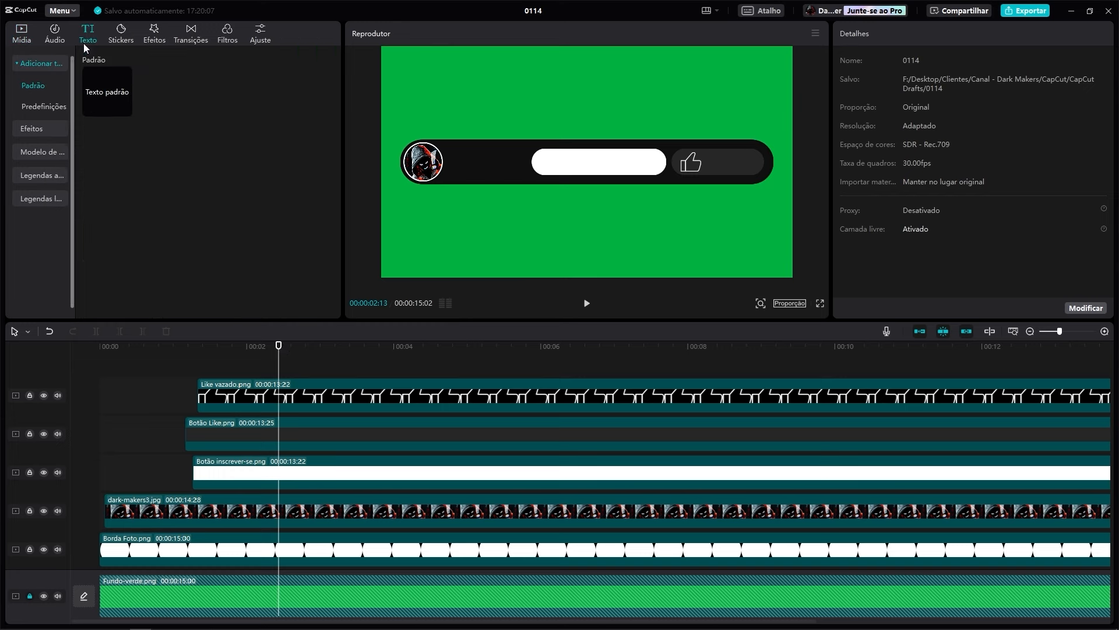
pyautogui.moveTo(107, 91); pyautogui.dragTo(260, 377)
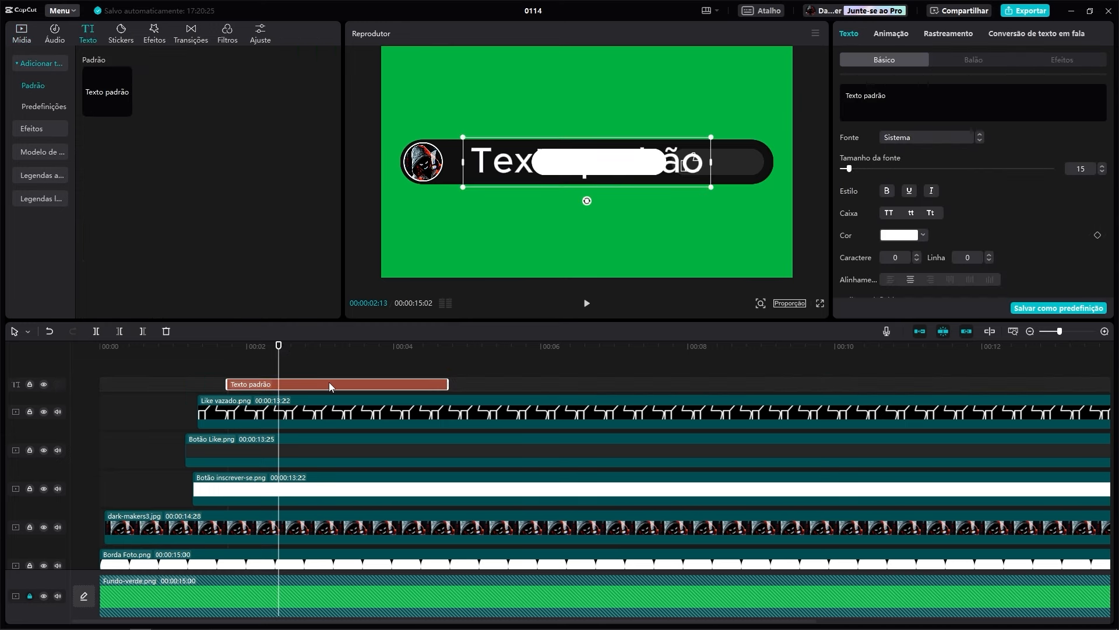
pyautogui.doubleClick(506, 170)
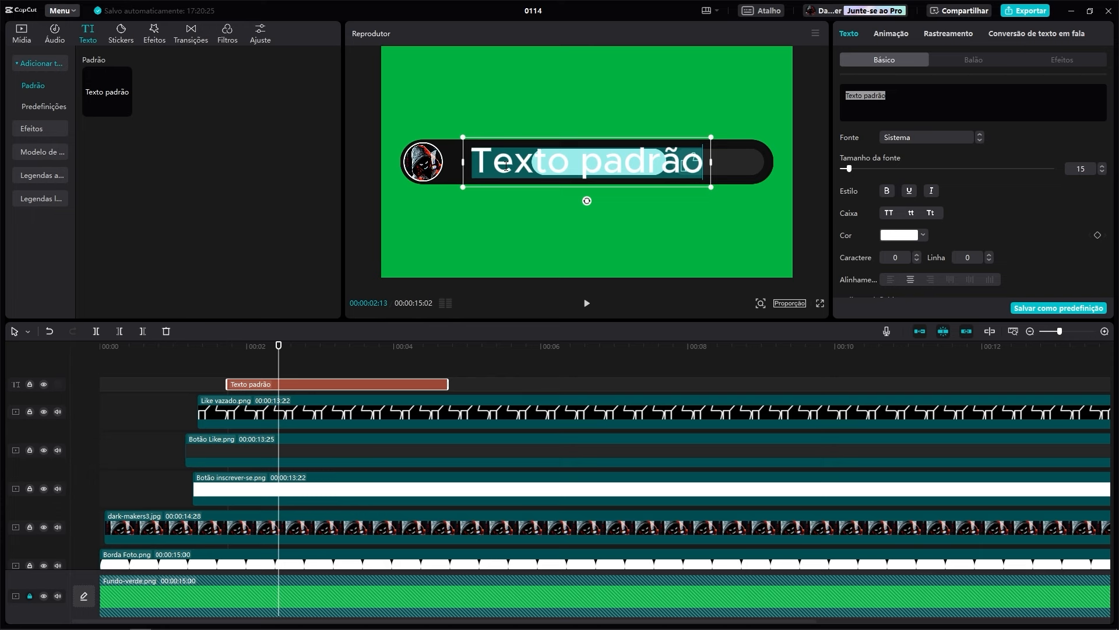
pyautogui.write('Cu')
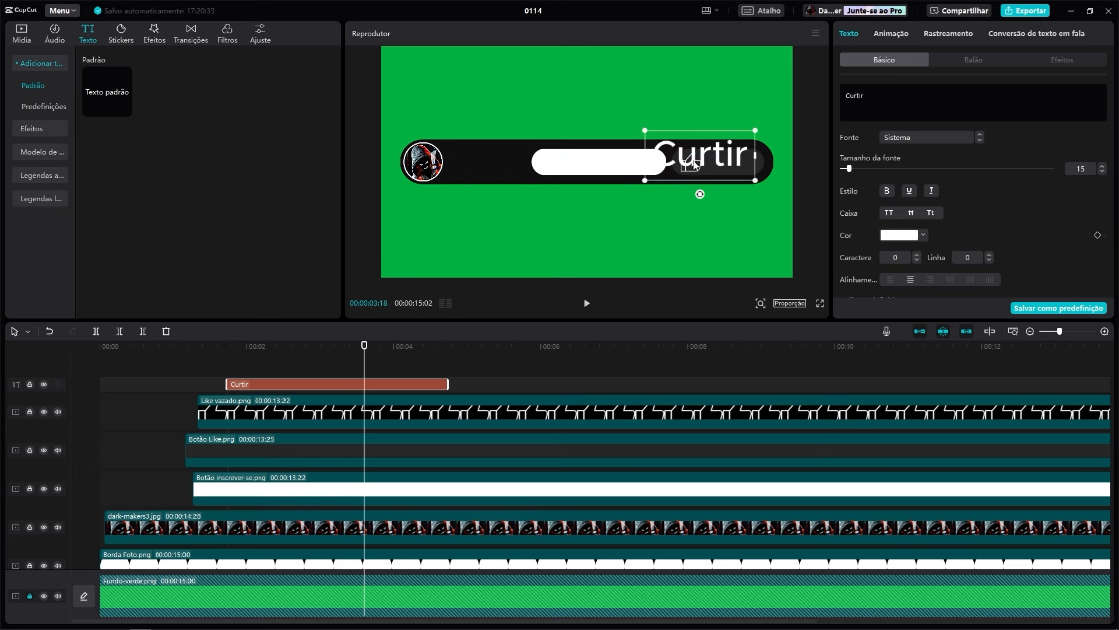
pyautogui.moveTo(679, 164); pyautogui.dragTo(709, 170)
# Set the "Curtir" text to Open Sans Medium at size 7 and fit it beside the thumbs-up icon
pyautogui.click(939, 139)
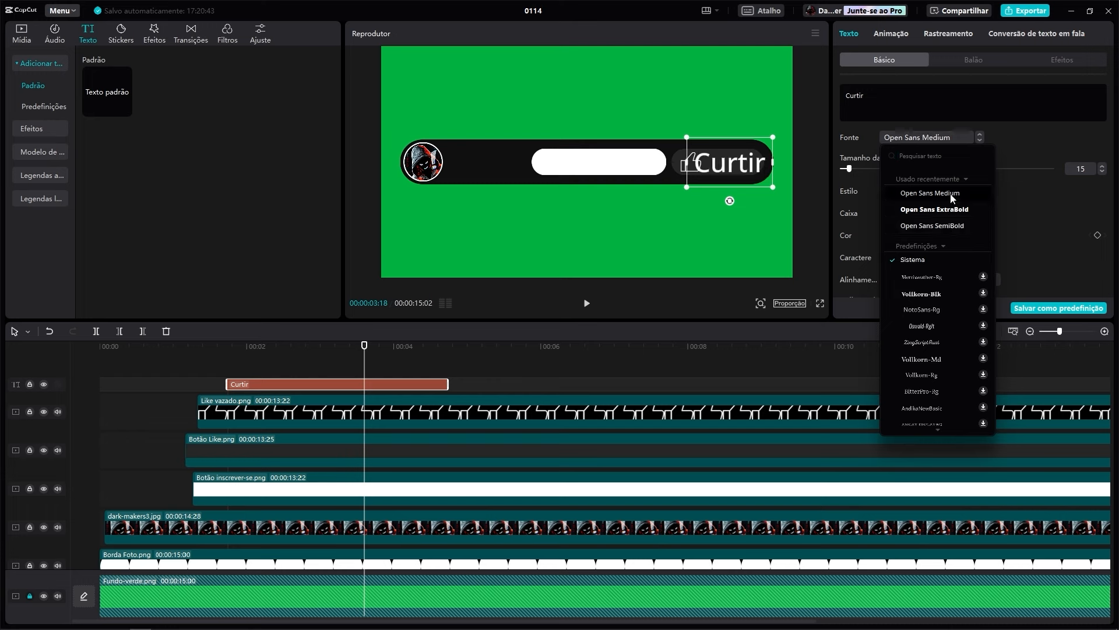
pyautogui.click(930, 192)
pyautogui.moveTo(775, 187); pyautogui.dragTo(744, 170)
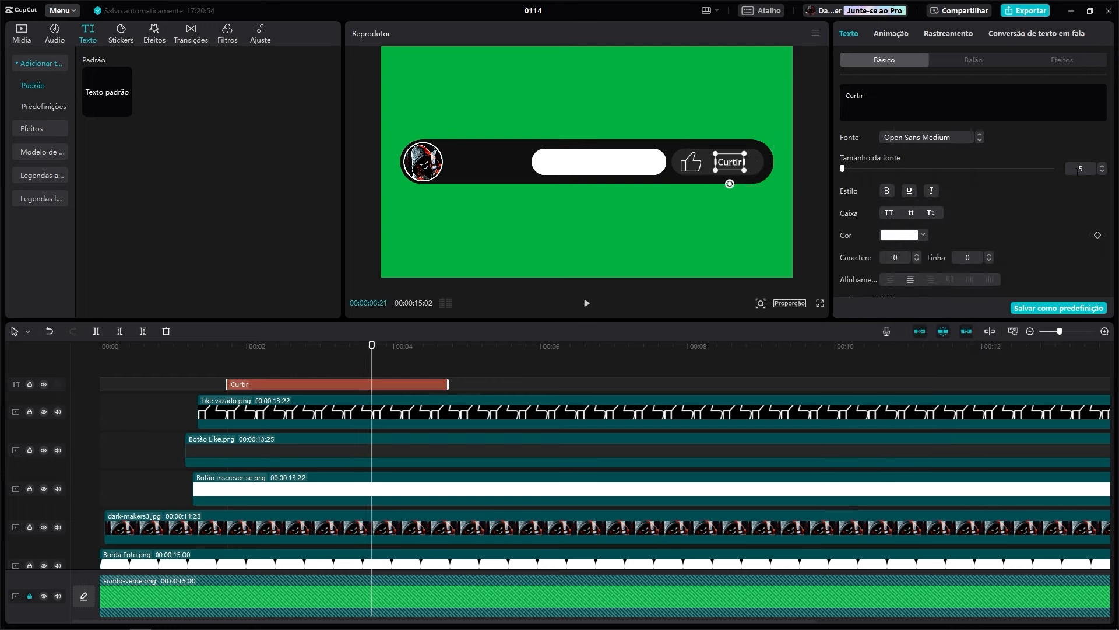
pyautogui.write('8')
pyautogui.press('Return')
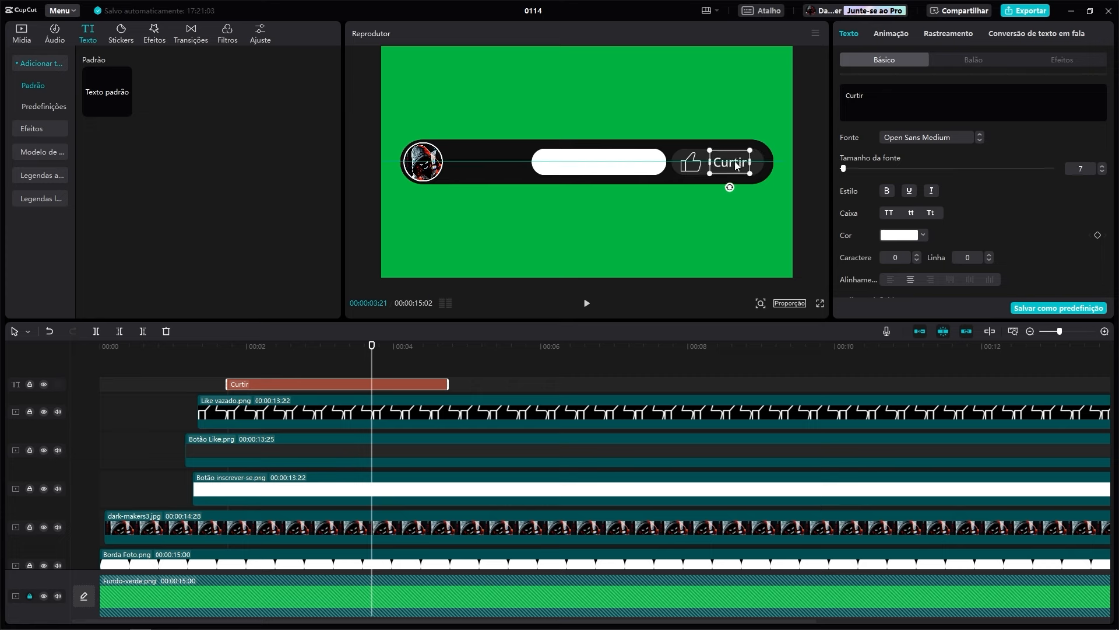
# Apply the Primavera entrance animation to the "Curtir" text
pyautogui.click(536, 368)
pyautogui.moveTo(536, 368); pyautogui.dragTo(295, 350)
pyautogui.click(361, 387)
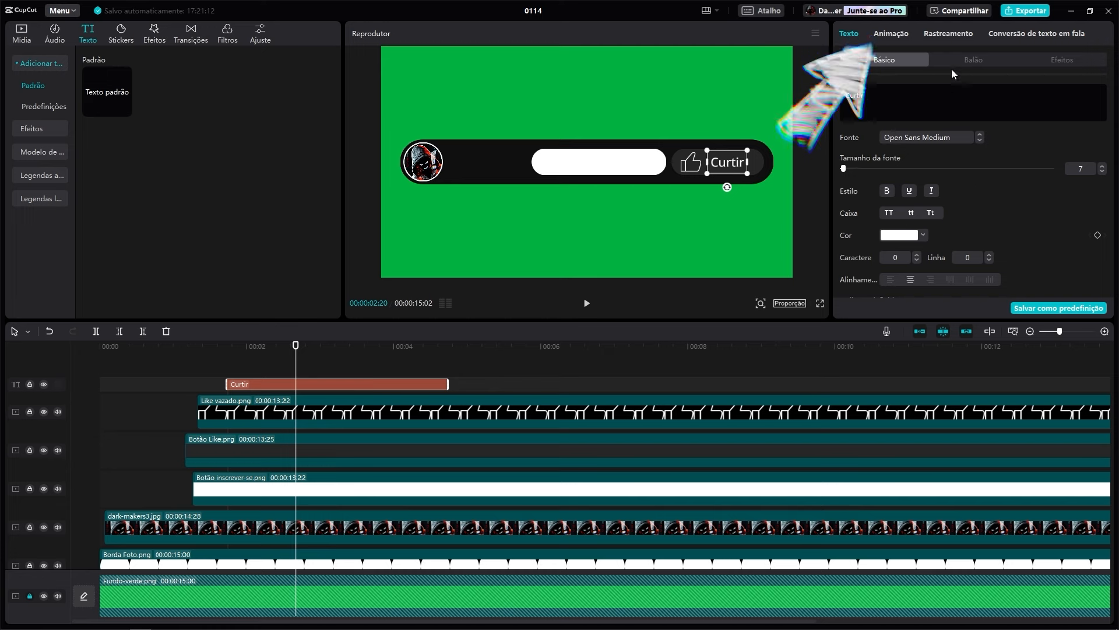
pyautogui.click(889, 33)
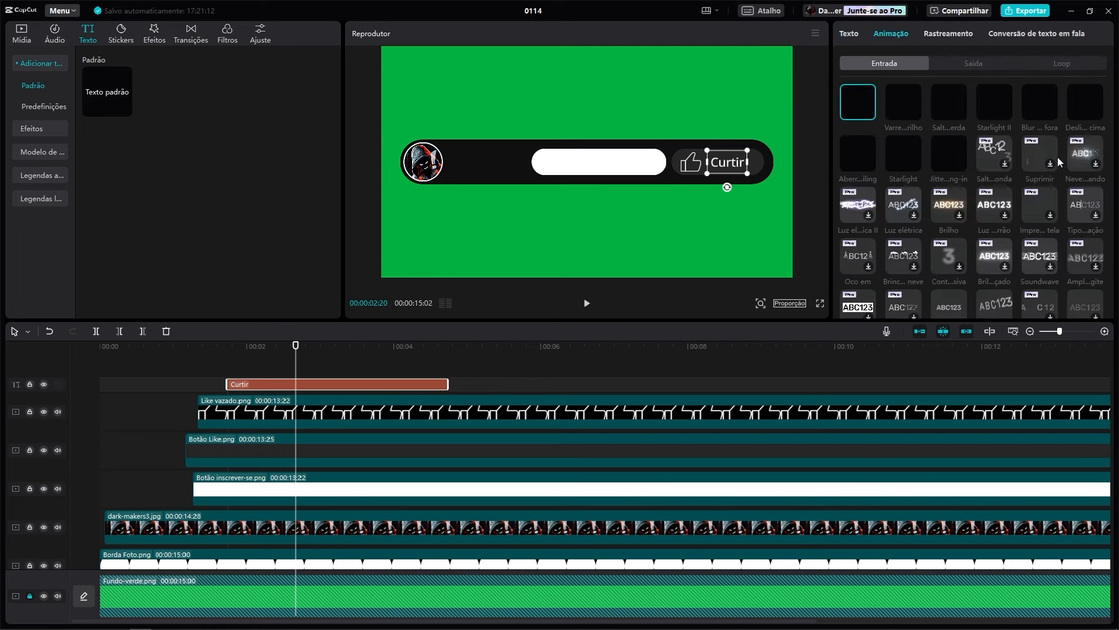
pyautogui.scroll(-3, 964, 246)
pyautogui.scroll(-3, 991, 257)
pyautogui.scroll(-1, 967, 268)
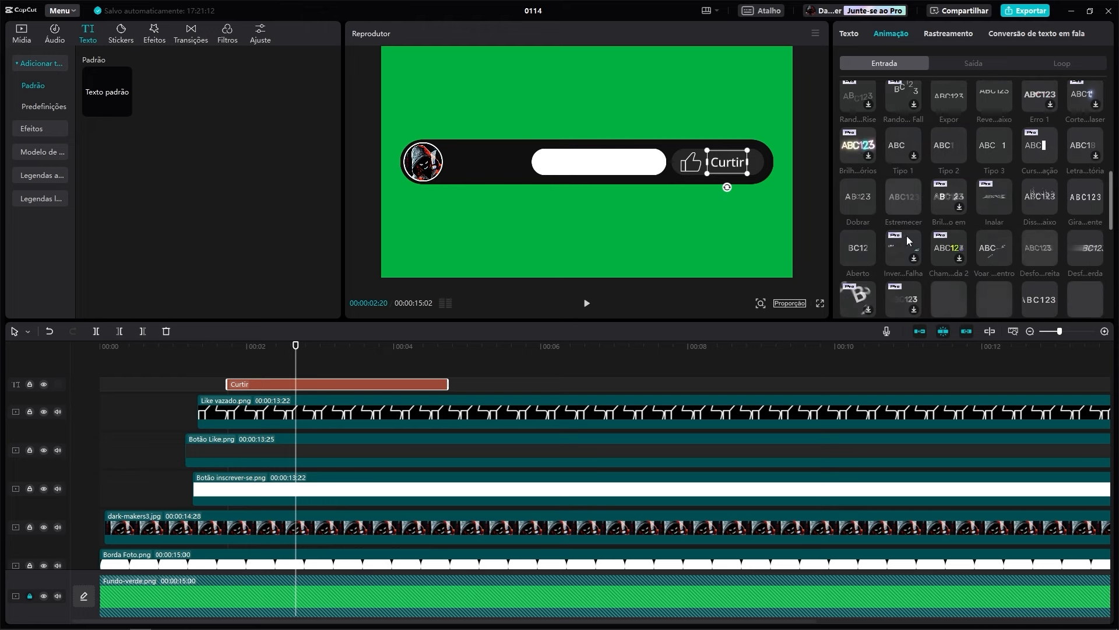
pyautogui.scroll(-3, 1032, 274)
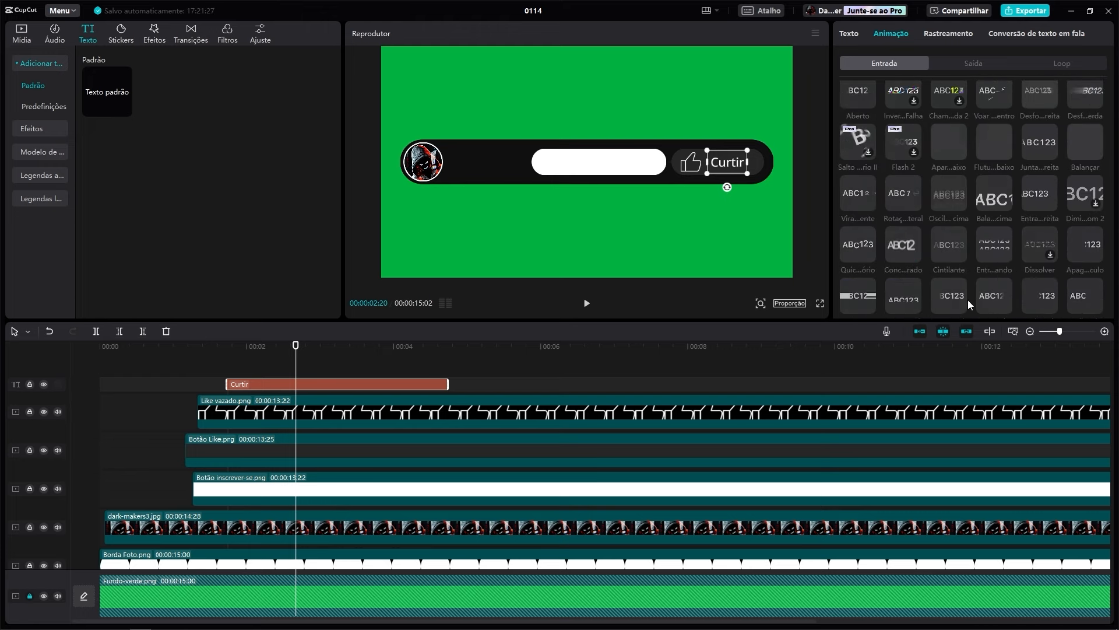
pyautogui.scroll(-2, 912, 300)
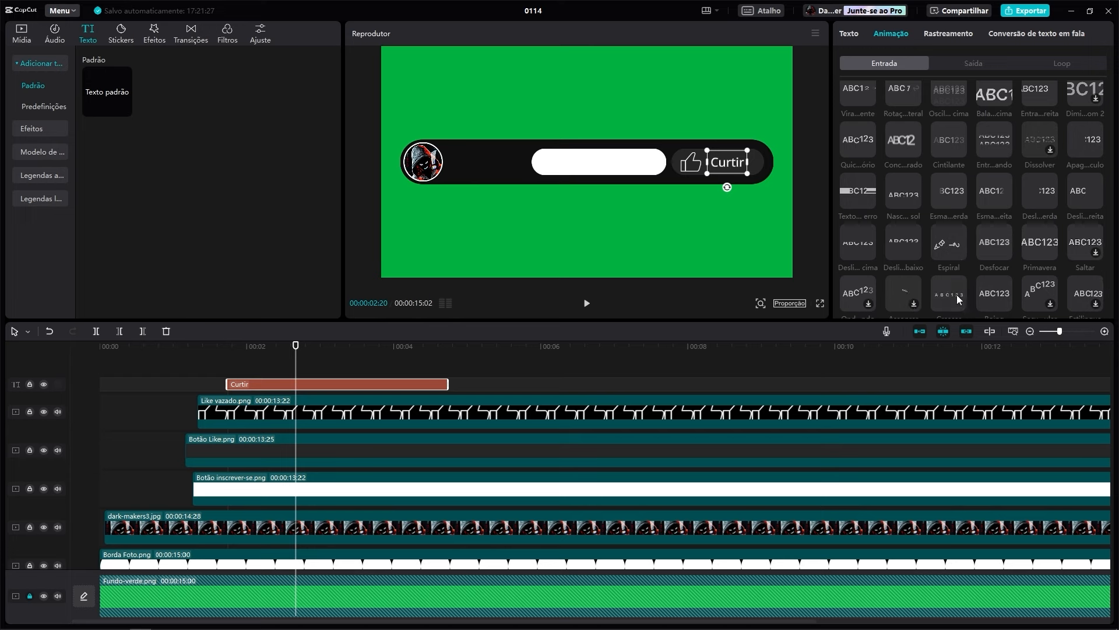
pyautogui.scroll(-2, 1002, 295)
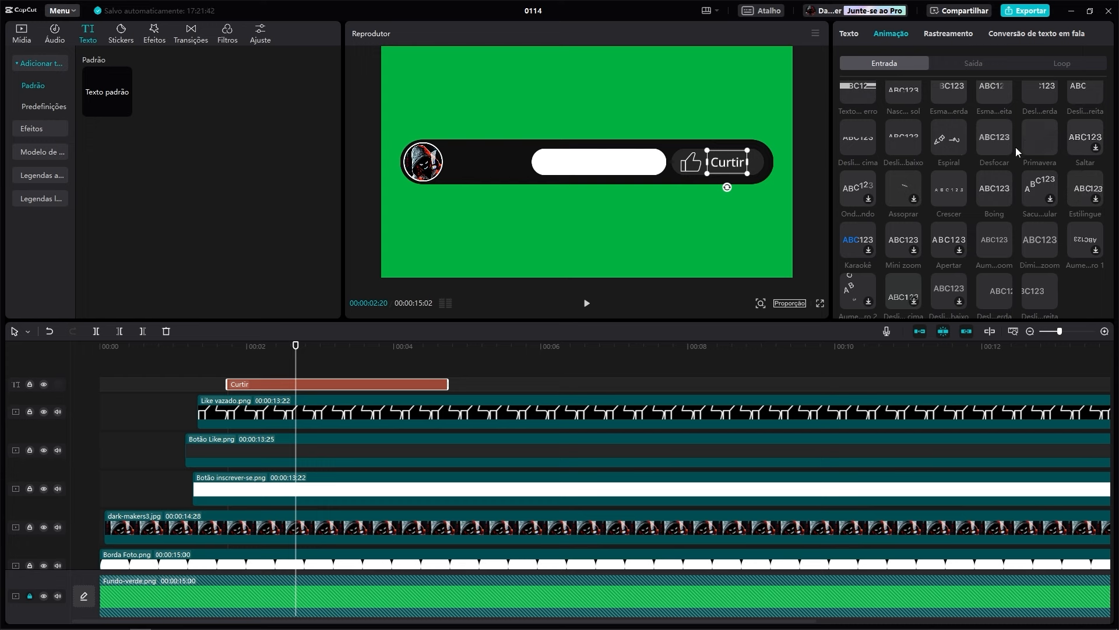
pyautogui.click(1038, 138)
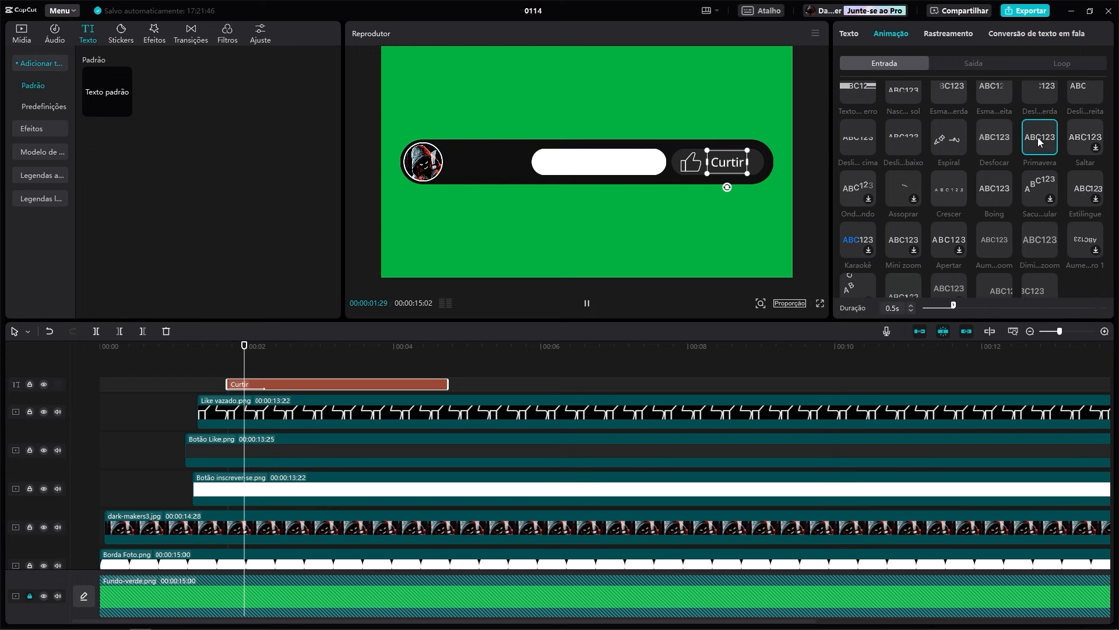
# Move the "Curtir" clip earlier so it starts just after the thumbs-up icon clip, and play the opening to check the timing
pyautogui.moveTo(212, 347); pyautogui.dragTo(203, 347)
pyautogui.moveTo(293, 387); pyautogui.dragTo(267, 390)
pyautogui.moveTo(203, 350)
pyautogui.mouseDown()
pyautogui.moveTo(217, 353)
pyautogui.moveTo(184, 357)
pyautogui.mouseUp()
pyautogui.press('space')
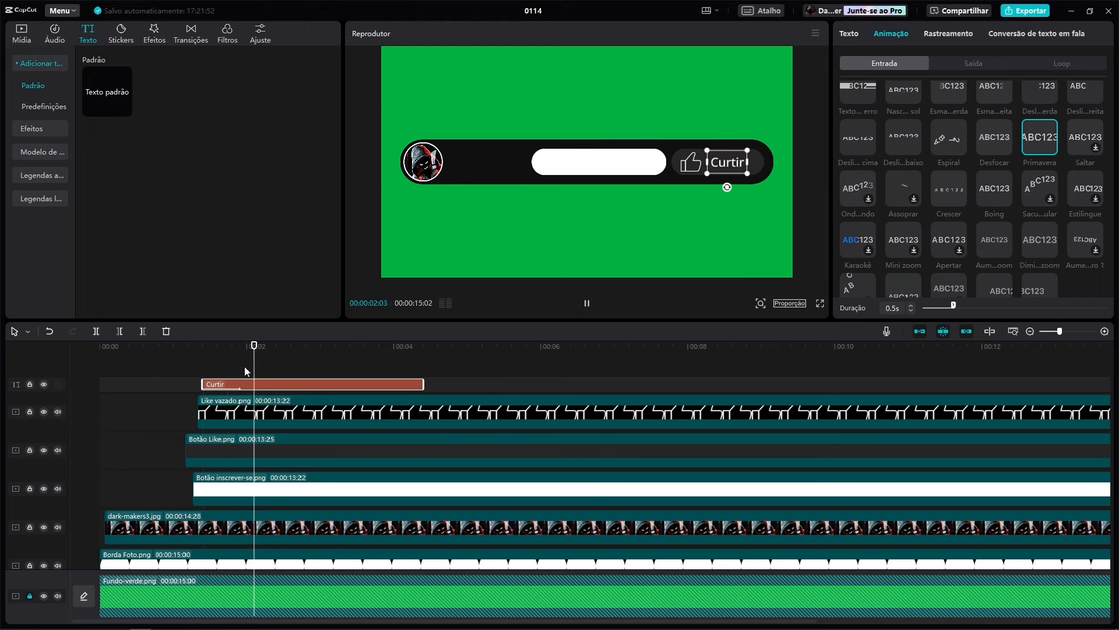
pyautogui.click(169, 361)
pyautogui.click(132, 451)
pyautogui.press('space')
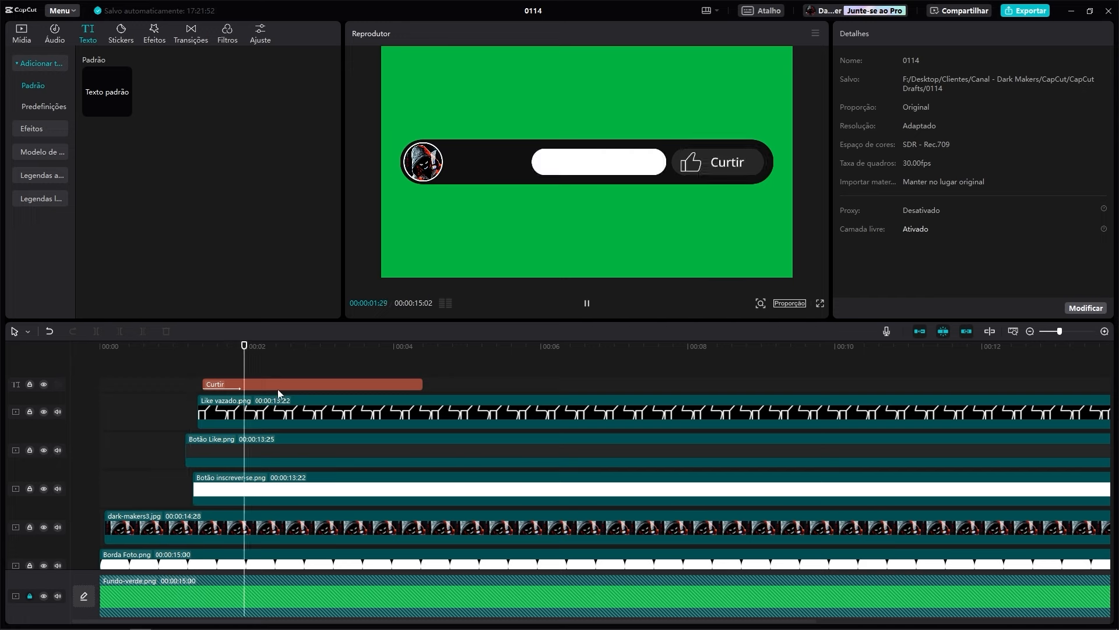
pyautogui.press('space')
# Lengthen the "Curtir" text's entrance animation beyond 0.5 s and play the opening to check it
pyautogui.click(250, 384)
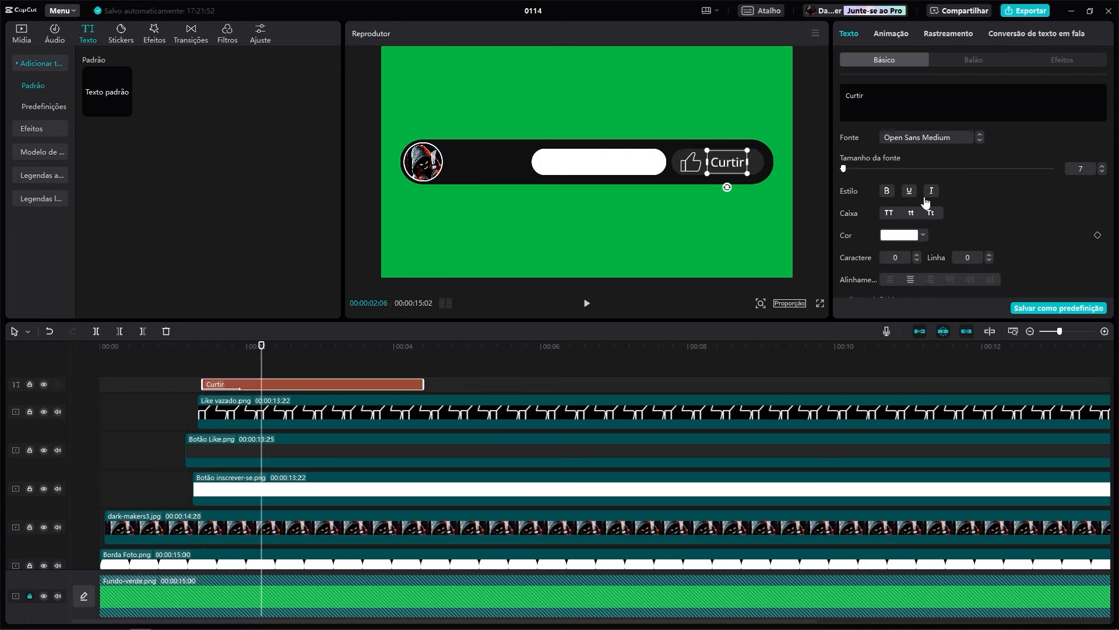
pyautogui.click(892, 33)
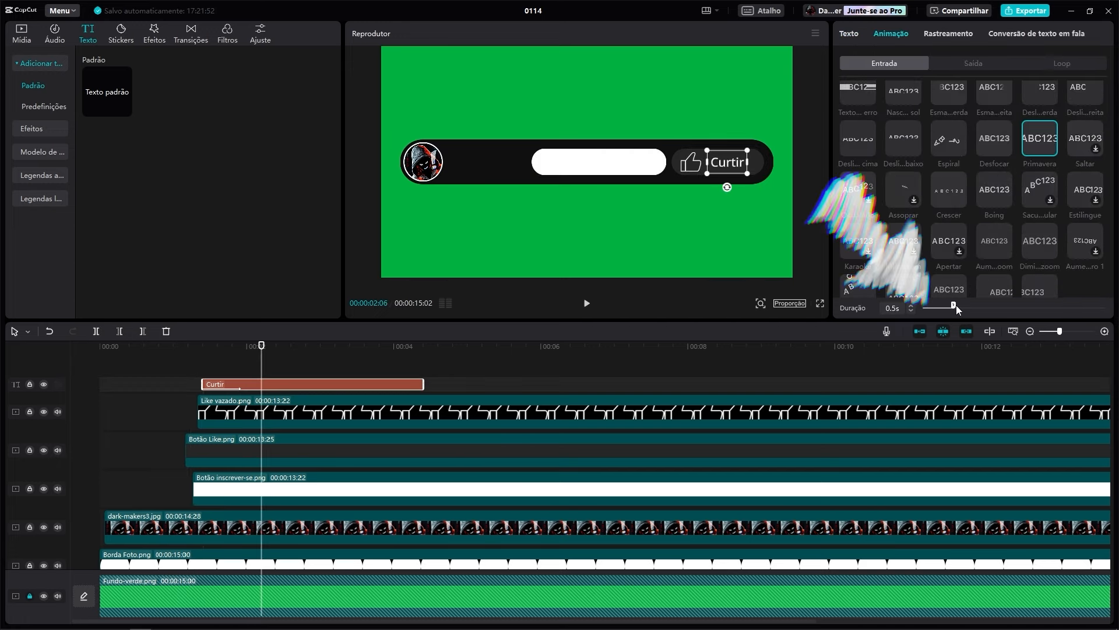
pyautogui.click(160, 463)
pyautogui.press('space')
pyautogui.click(177, 358)
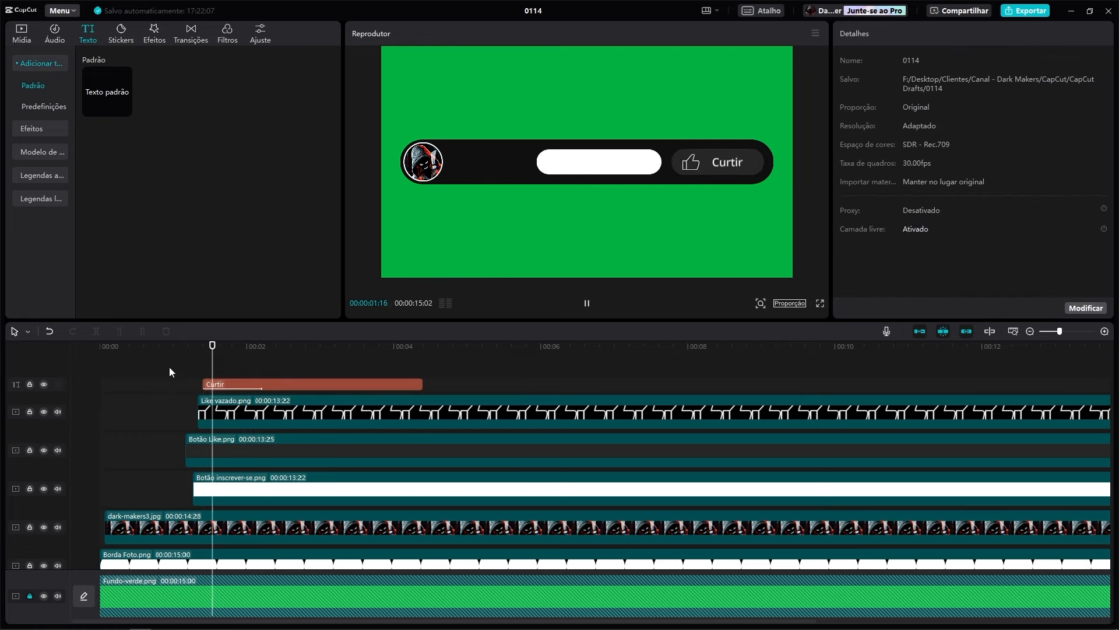
pyautogui.click(267, 349)
pyautogui.press('space')
# Duplicate the "Curtir" text clip onto a new top track, near the start of the original clip
pyautogui.click(284, 385)
pyautogui.hotkey('ctrl', 'c')
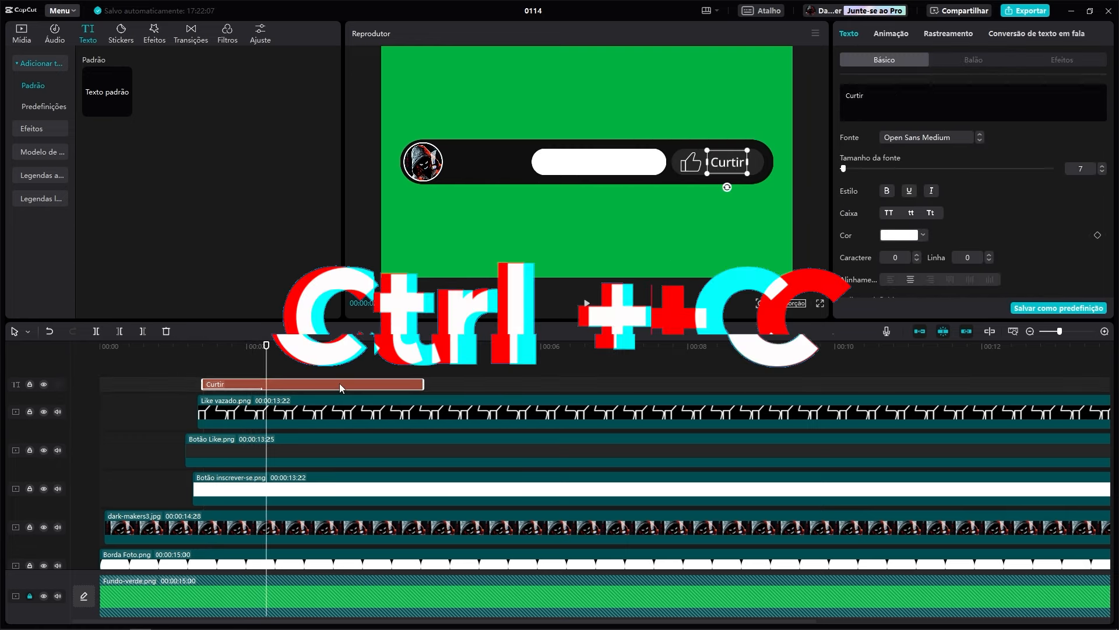
pyautogui.hotkey('ctrl', 'v')
pyautogui.moveTo(301, 386); pyautogui.dragTo(250, 381)
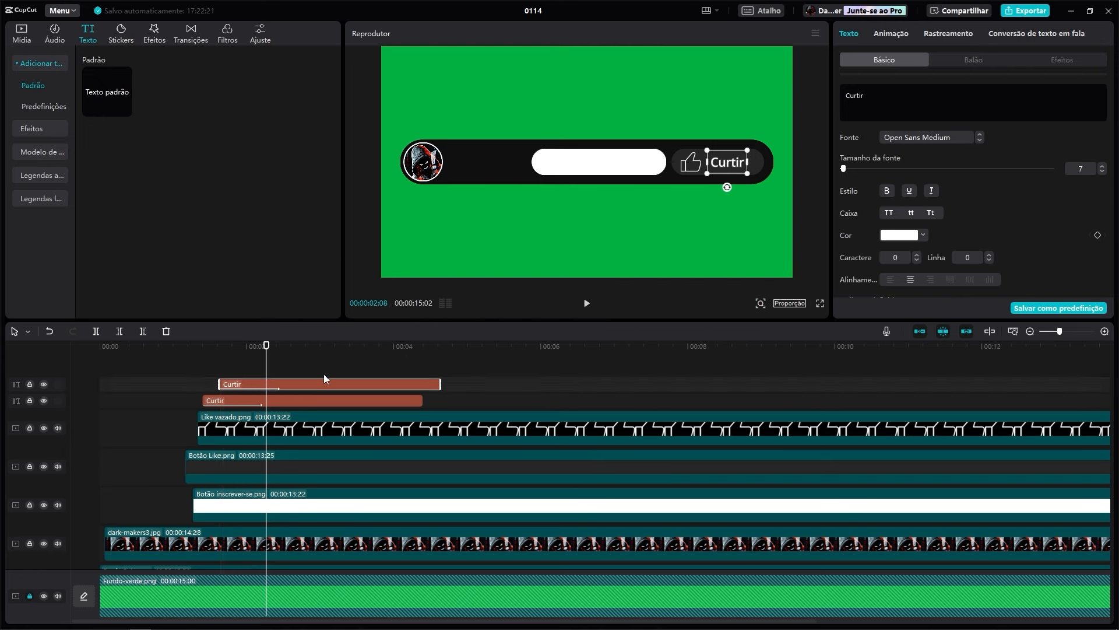
# Color the copied "Curtir" text black and move it over the white subscribe button
pyautogui.click(921, 236)
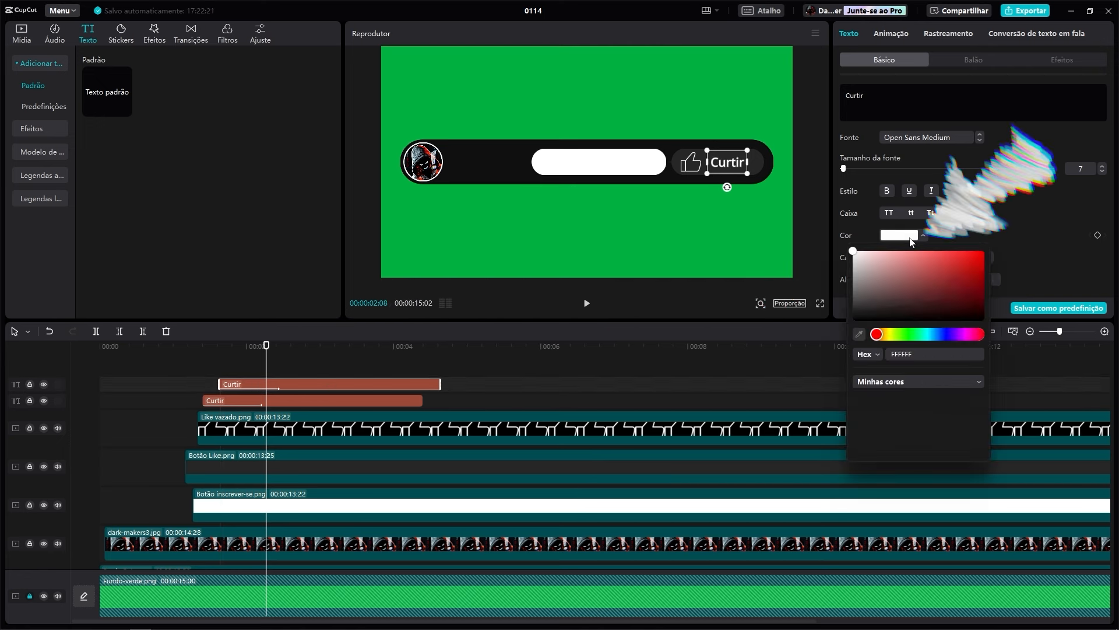
pyautogui.click(853, 321)
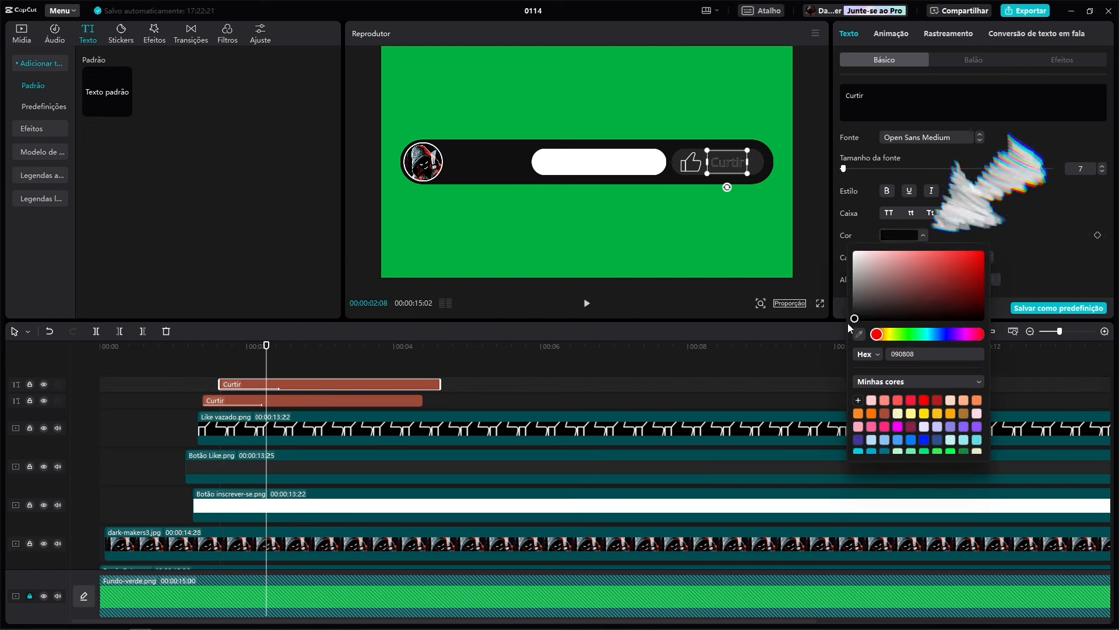
pyautogui.click(970, 238)
pyautogui.moveTo(725, 165); pyautogui.dragTo(597, 167)
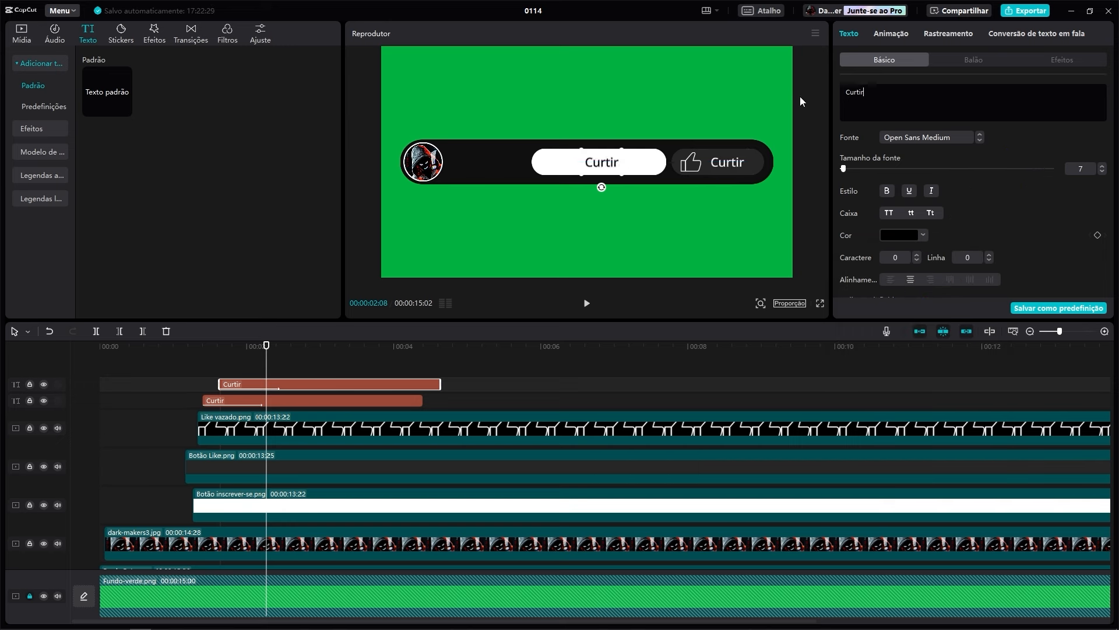
# Change the copied text to "Inscrever-se", align its clip's start with the "Curtir" clip and play from the beginning
pyautogui.hotkey('ctrl', 'a')
pyautogui.write('Inscrr')
pyautogui.write('ver-se')
pyautogui.moveTo(222, 348); pyautogui.dragTo(100, 357)
pyautogui.click(315, 384)
pyautogui.press('space')
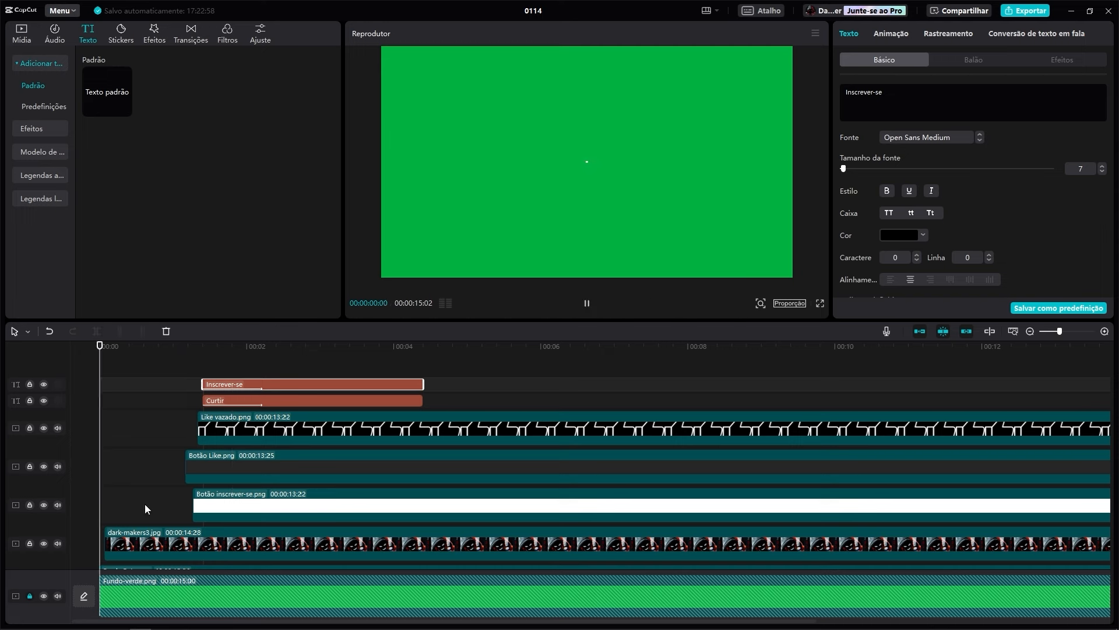
pyautogui.click(144, 505)
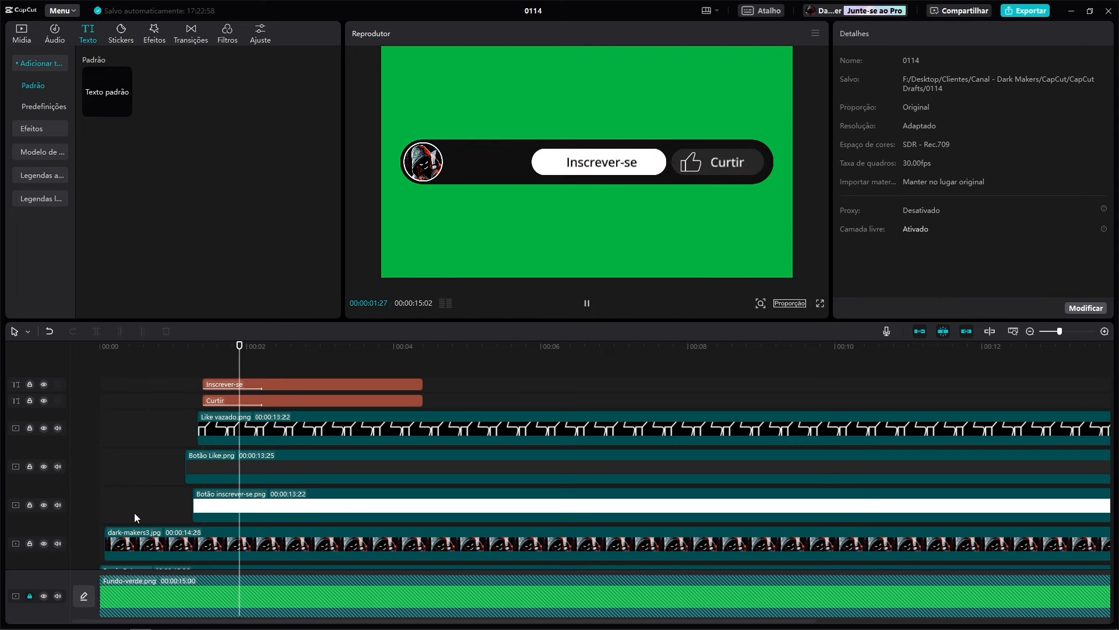
# Center the "Inscrever-se" text on the white button and nudge "Curtir" slightly away from the thumbs-up icon
pyautogui.click(589, 172)
pyautogui.moveTo(742, 323)
pyautogui.moveTo(631, 167); pyautogui.dragTo(624, 166)
pyautogui.moveTo(639, 214); pyautogui.dragTo(515, 209)
pyautogui.moveTo(514, 209); pyautogui.dragTo(505, 214)
pyautogui.moveTo(717, 163); pyautogui.dragTo(722, 164)
# Extend both text clips and trim the overhanging thumbs-up icon clip so they all end at 00:00:15:00
pyautogui.moveTo(160, 349); pyautogui.dragTo(327, 352)
pyautogui.moveTo(422, 402); pyautogui.dragTo(432, 431)
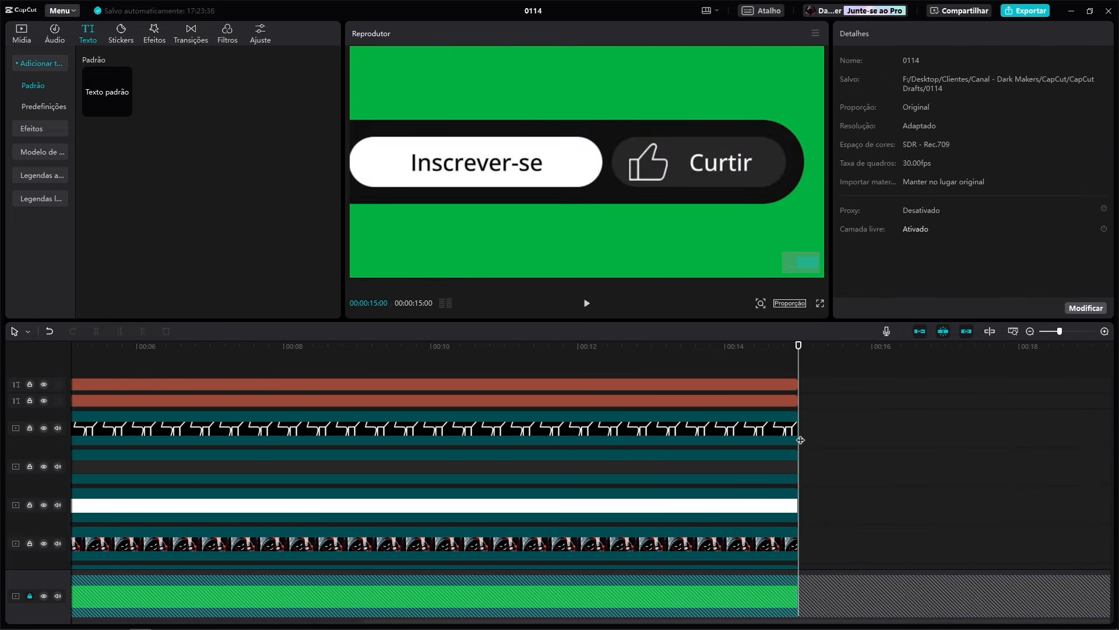
pyautogui.moveTo(1060, 331); pyautogui.dragTo(1052, 332)
# Add a default text clip on a new top track and change its wording to "Dark Makers"
pyautogui.click(255, 347)
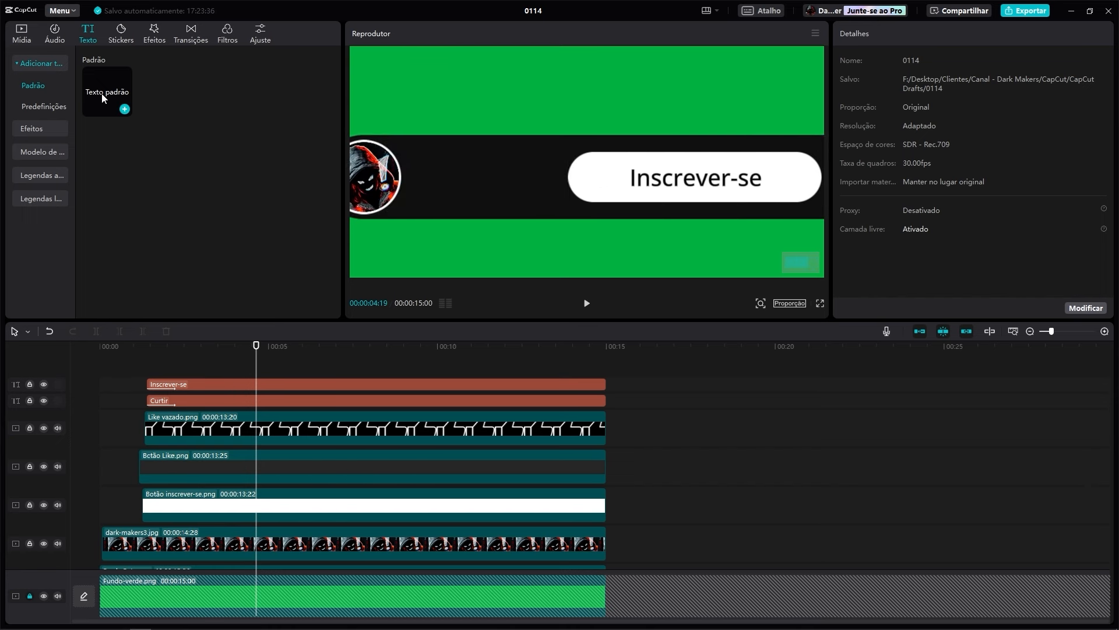
pyautogui.moveTo(102, 97); pyautogui.dragTo(160, 376)
pyautogui.click(205, 379)
pyautogui.write('Dark Makers')
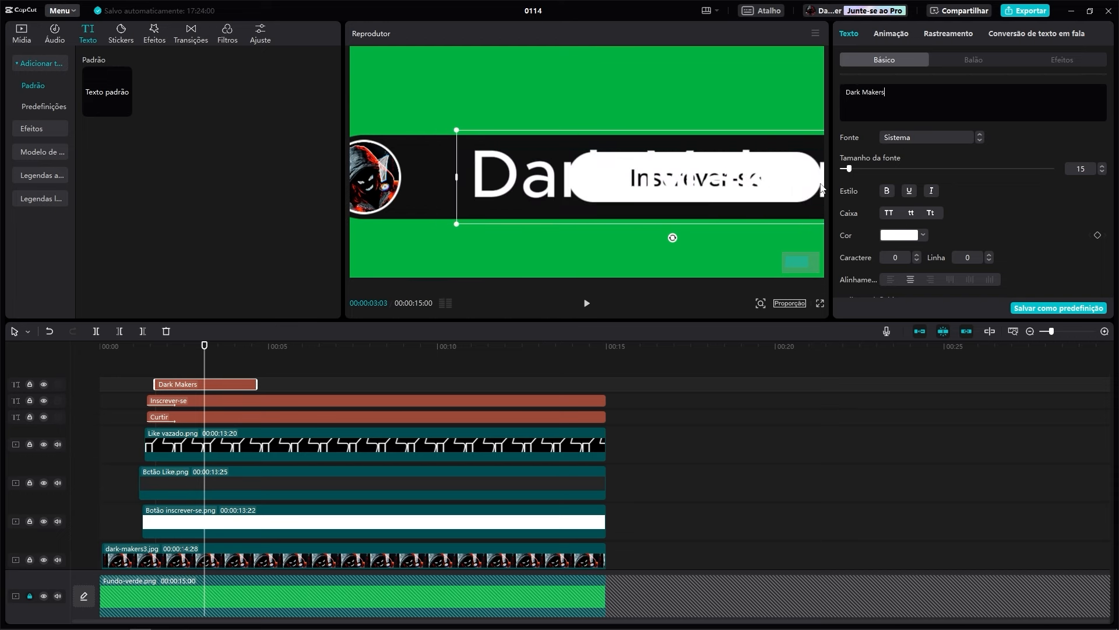
# Set the "Dark Makers" text to Open Sans ExtraBold at size 6 and place it between the photo and subscribe button
pyautogui.click(933, 138)
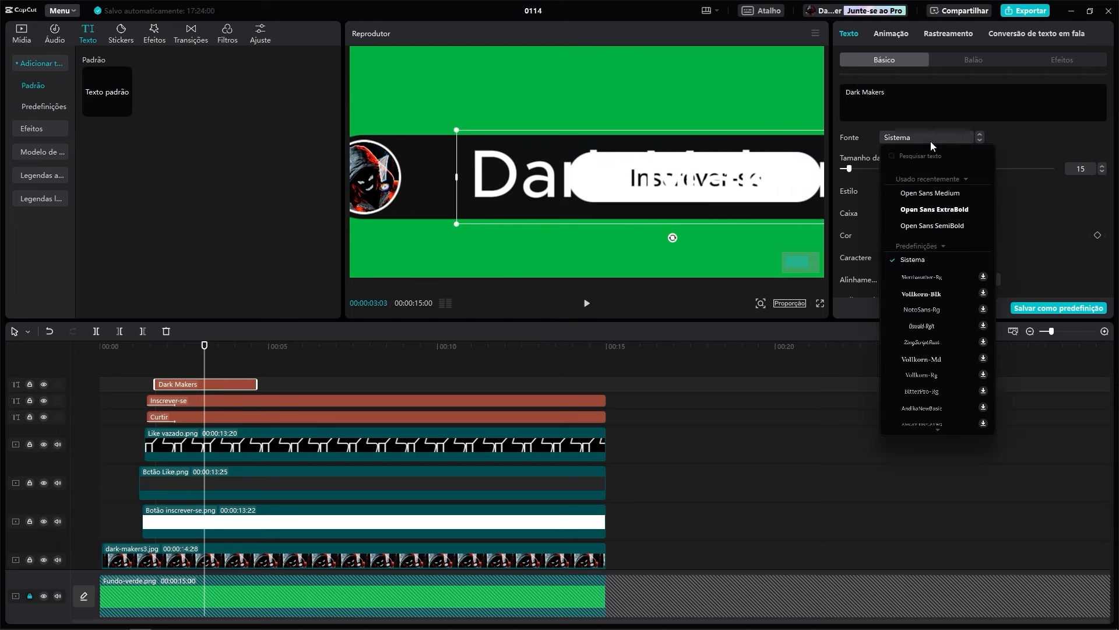
pyautogui.click(935, 210)
pyautogui.moveTo(540, 197); pyautogui.dragTo(431, 186)
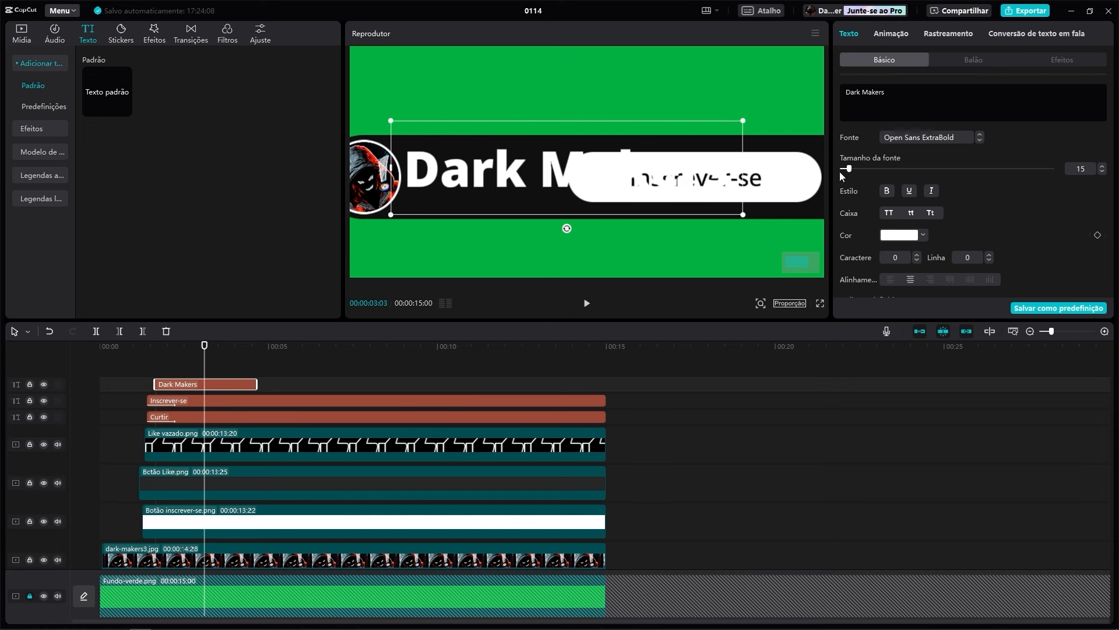
pyautogui.moveTo(851, 170); pyautogui.dragTo(843, 169)
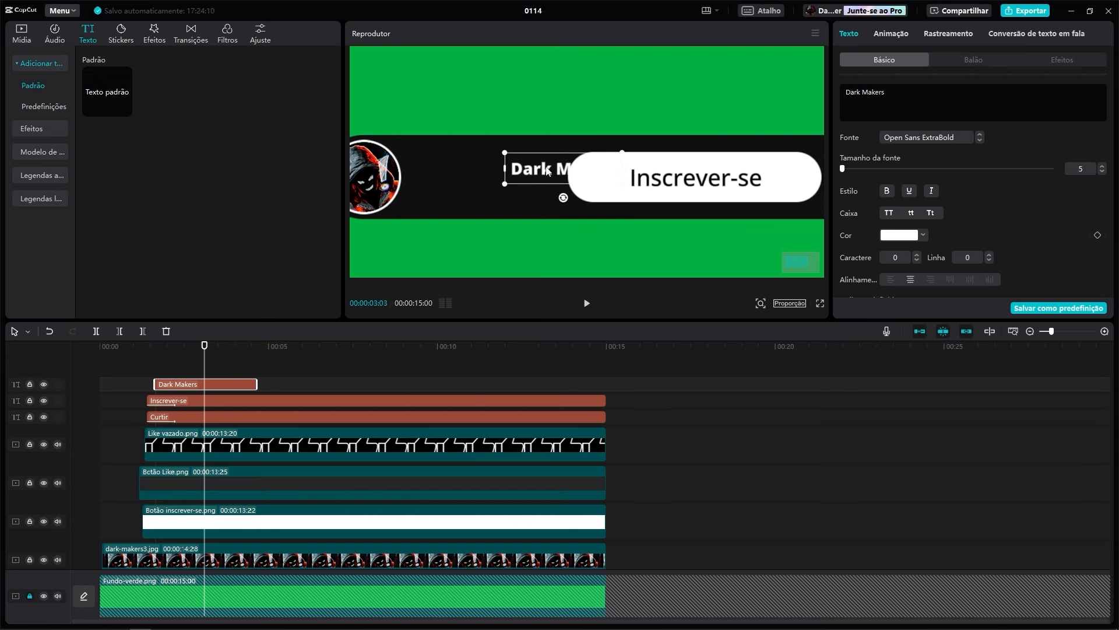
pyautogui.moveTo(470, 169); pyautogui.dragTo(480, 170)
pyautogui.moveTo(538, 186)
pyautogui.mouseDown()
pyautogui.moveTo(566, 189)
pyautogui.moveTo(554, 187)
pyautogui.mouseUp()
pyautogui.hotkey('ctrl', 'c')
pyautogui.hotkey('ctrl', 'v')
pyautogui.moveTo(237, 384); pyautogui.dragTo(187, 383)
pyautogui.moveTo(507, 170); pyautogui.dragTo(509, 193)
pyautogui.moveTo(892, 93); pyautogui.dragTo(764, 93)
pyautogui.write('@canaldarkmakers')
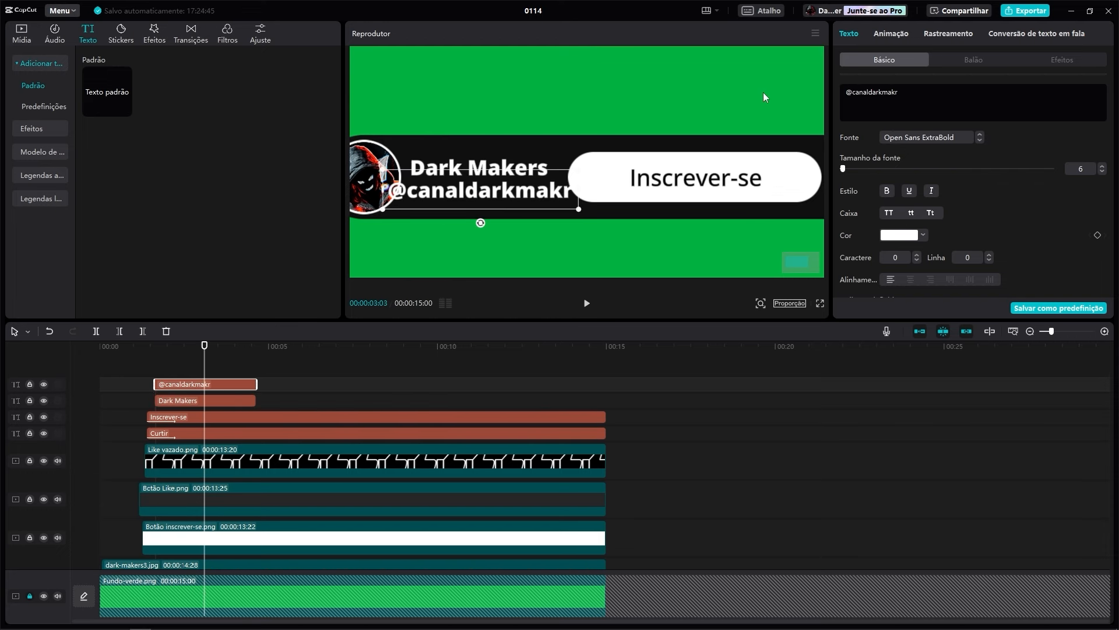
pyautogui.moveTo(843, 169); pyautogui.dragTo(831, 168)
pyautogui.click(950, 140)
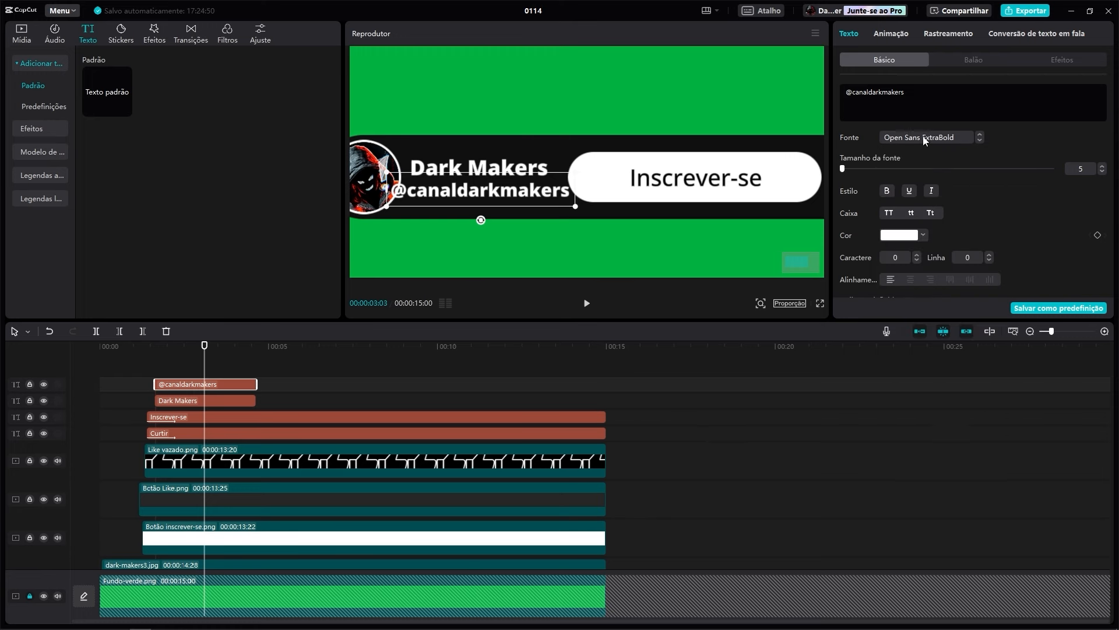
pyautogui.click(925, 138)
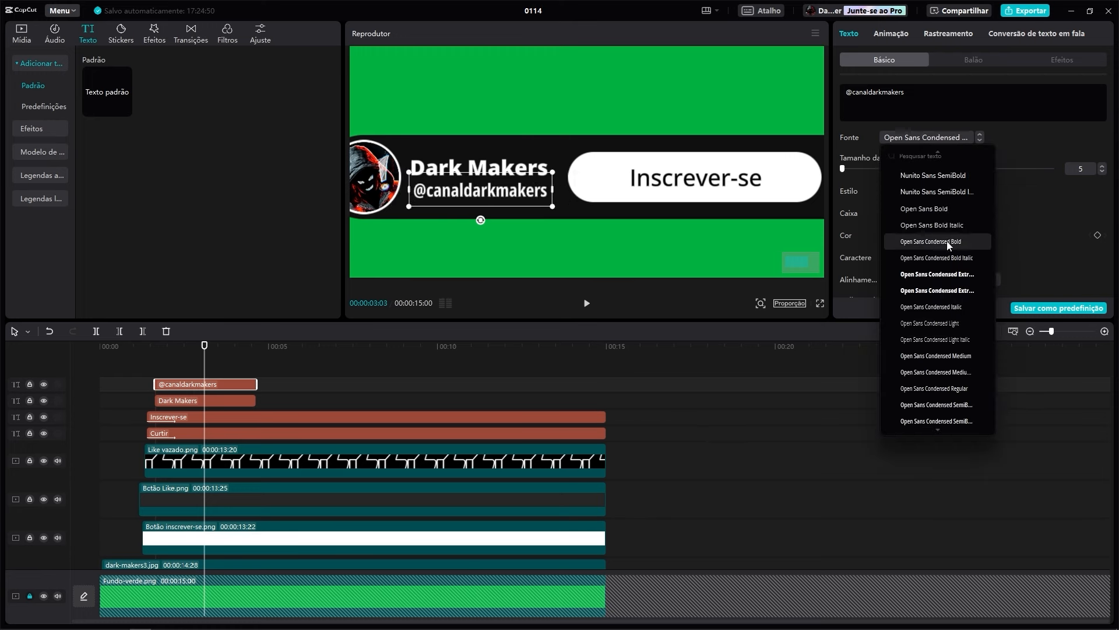
pyautogui.scroll(3, 941, 230)
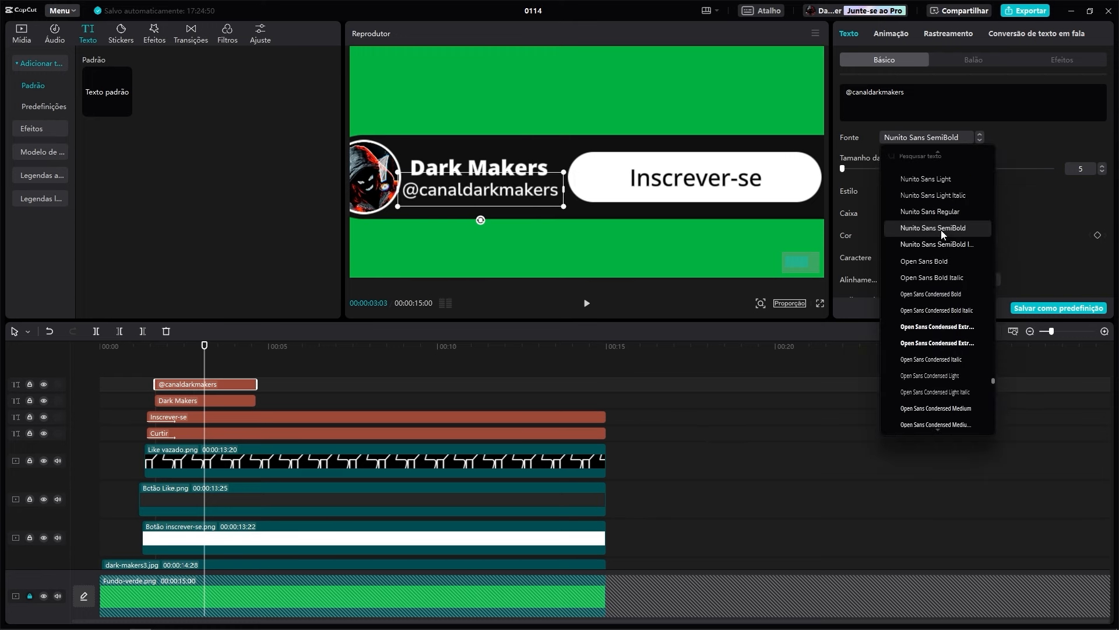
pyautogui.click(949, 212)
pyautogui.click(552, 202)
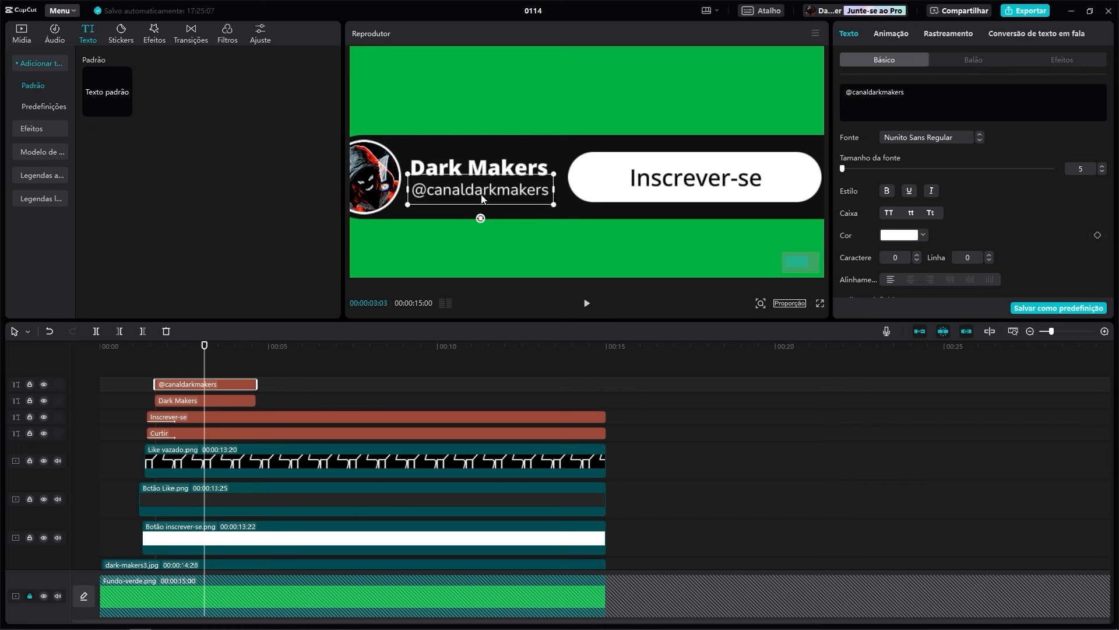
pyautogui.click(376, 408)
pyautogui.click(226, 348)
pyautogui.scroll(-2, 769, 318)
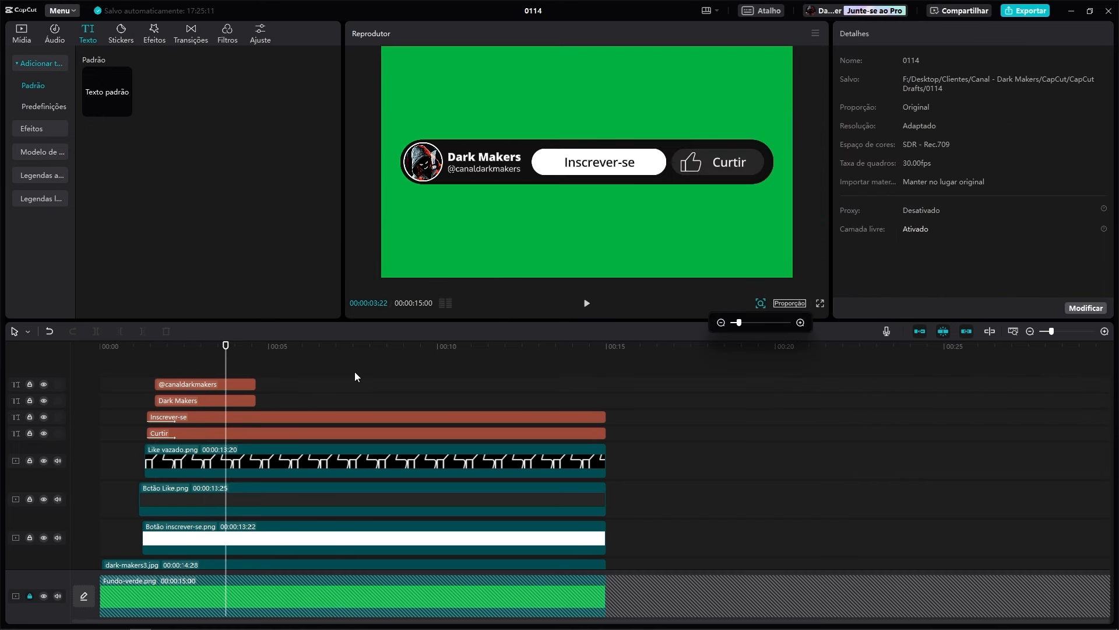
pyautogui.click(218, 385)
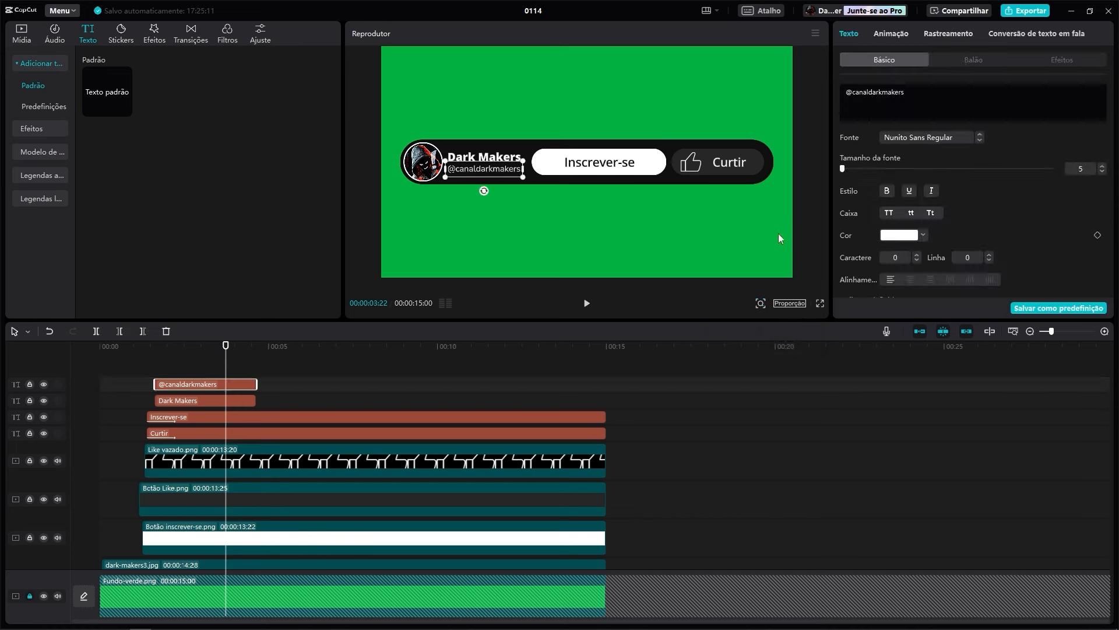
pyautogui.click(892, 35)
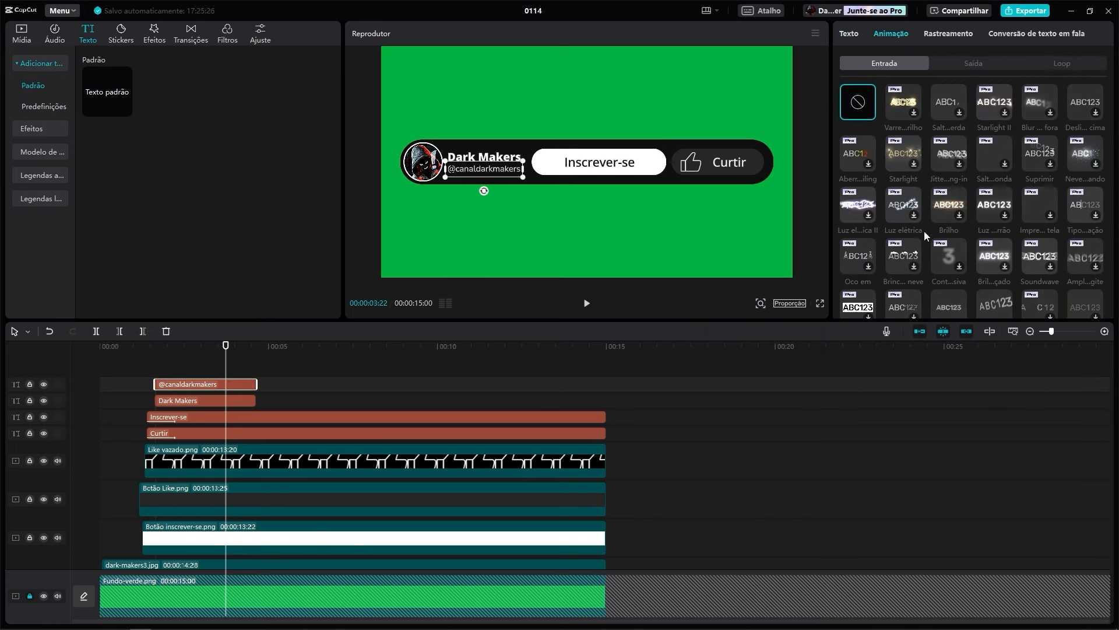
pyautogui.click(172, 400)
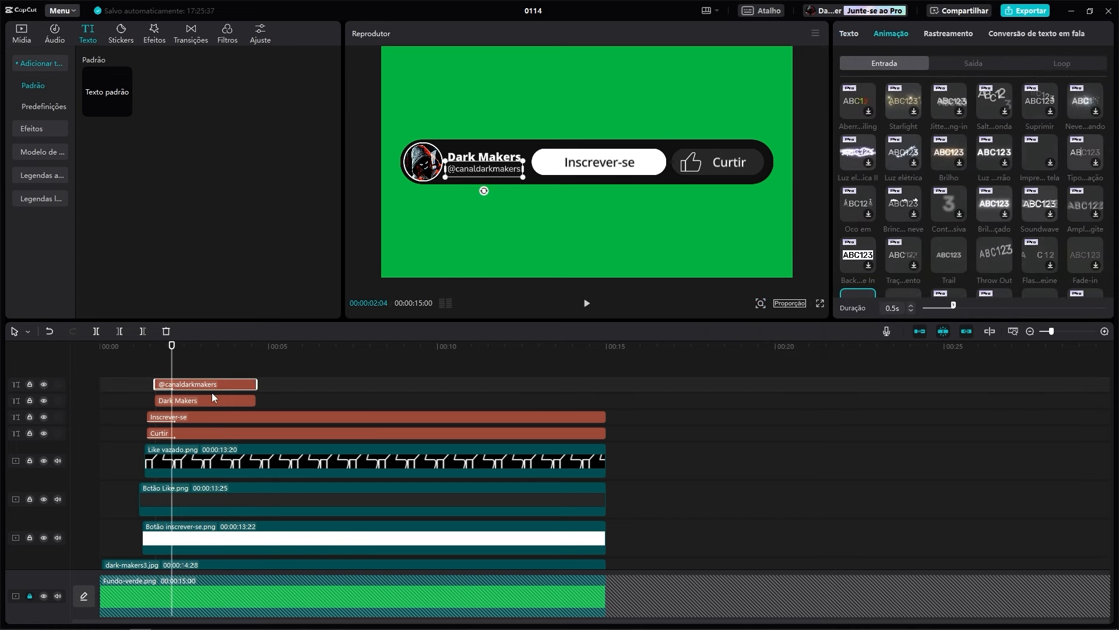
pyautogui.click(898, 37)
pyautogui.click(860, 204)
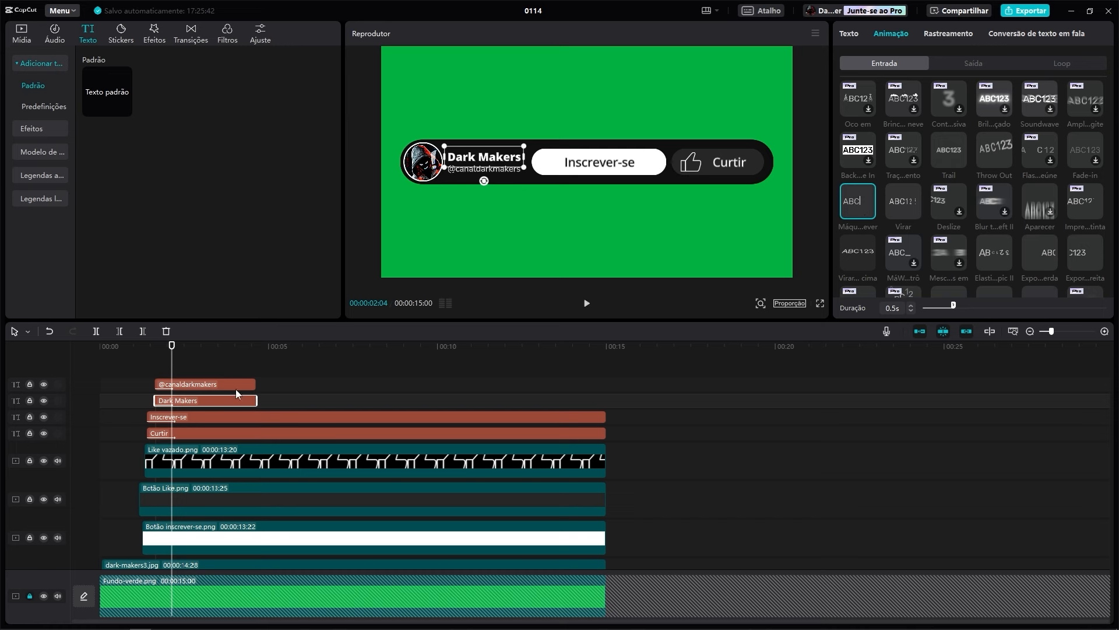
pyautogui.moveTo(960, 307); pyautogui.dragTo(985, 306)
pyautogui.moveTo(187, 350); pyautogui.dragTo(214, 380)
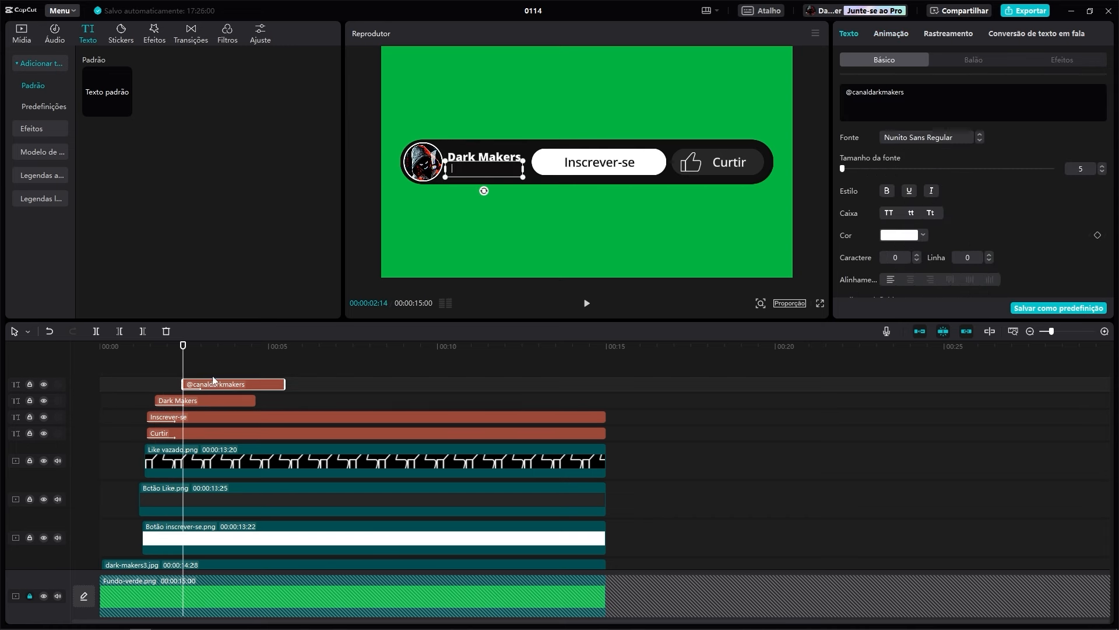
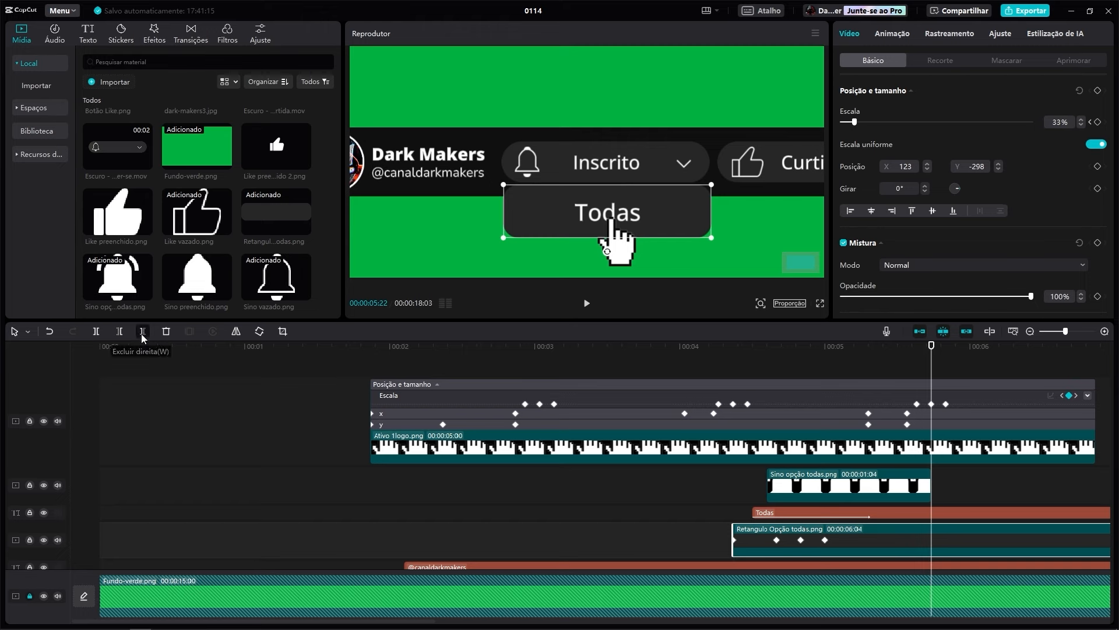
# Trim off everything after 00:00:05:22 from the "Todas" text clip
pyautogui.click(882, 510)
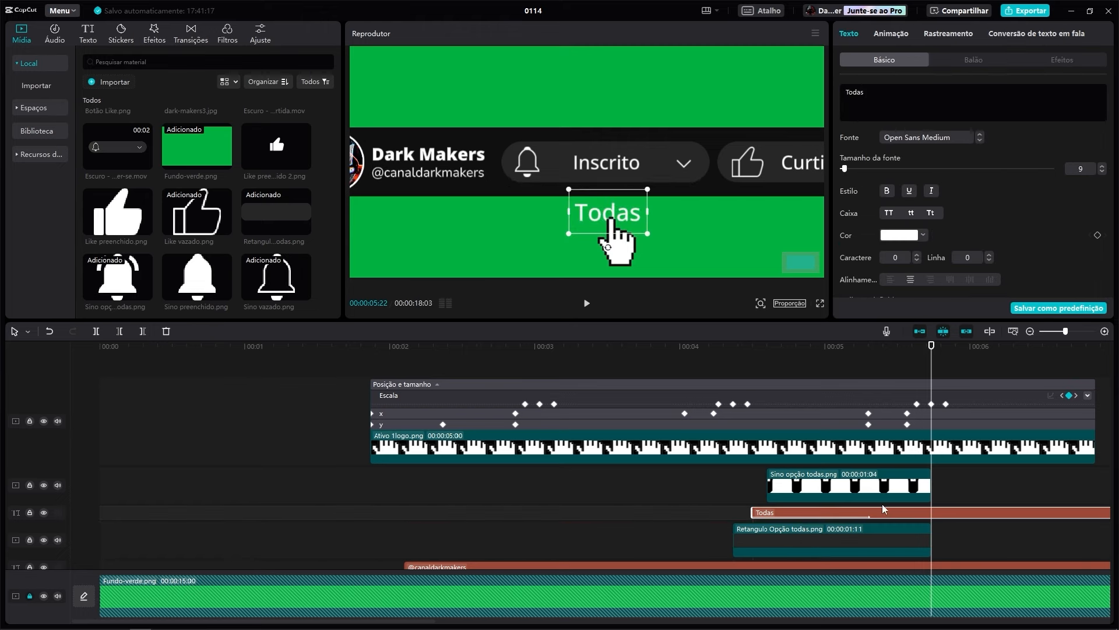
pyautogui.click(142, 331)
pyautogui.moveTo(923, 349)
pyautogui.mouseDown()
pyautogui.moveTo(797, 359)
pyautogui.moveTo(931, 358)
pyautogui.mouseUp()
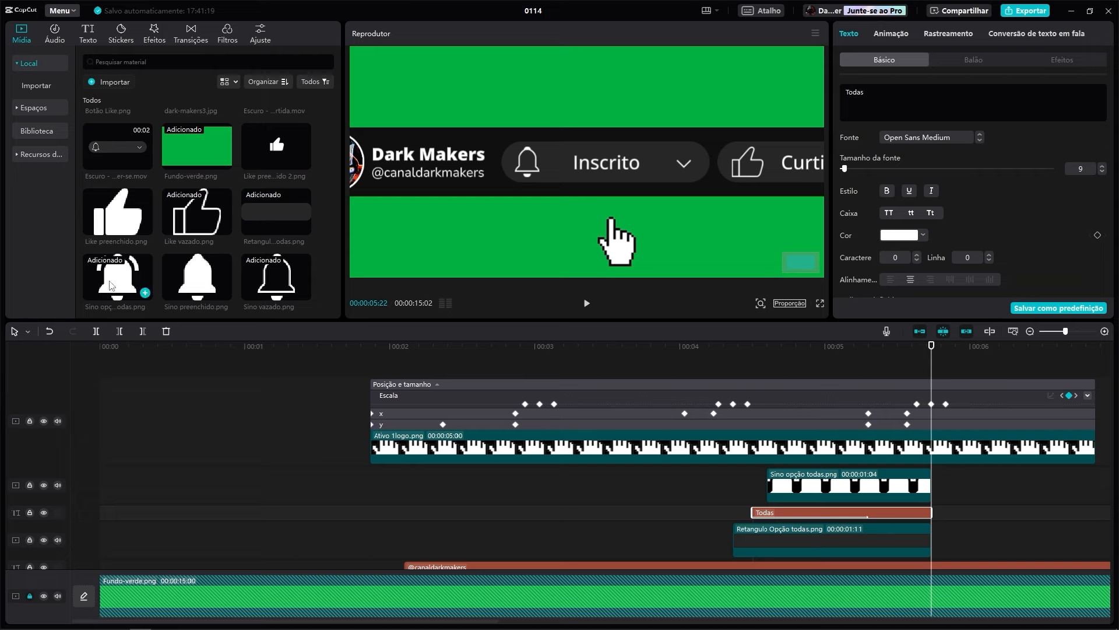
# Add a second Sino opção todas.png starting at 00:00:05:22, matched to the outlined bell at 9% scale, X -361, Y 0, and preview it
pyautogui.moveTo(112, 285); pyautogui.dragTo(775, 488)
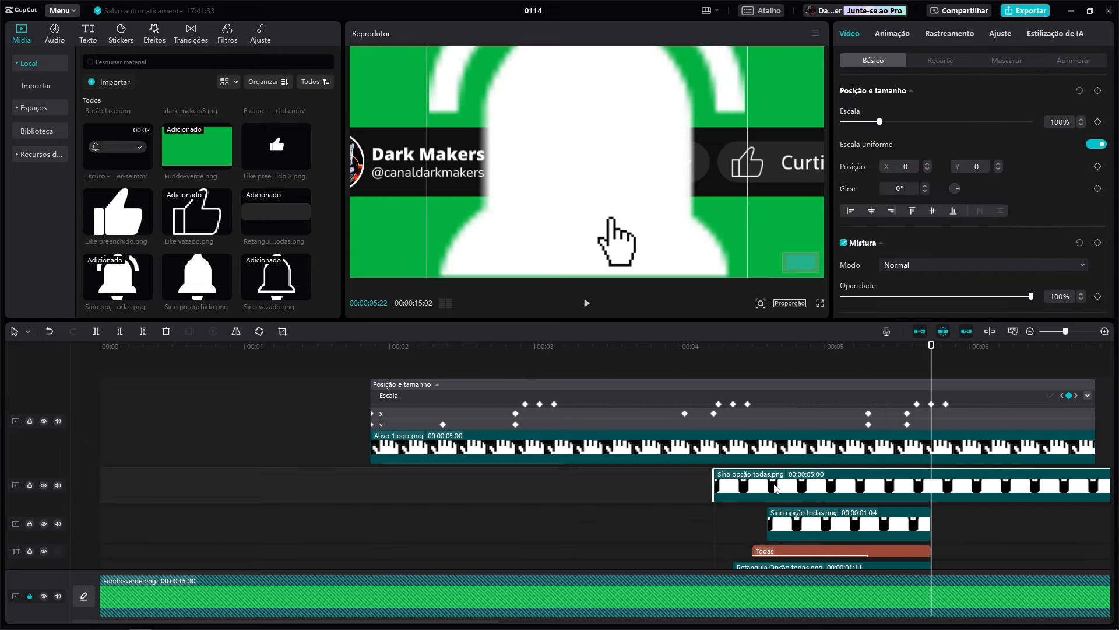
pyautogui.scroll(-5, 714, 471)
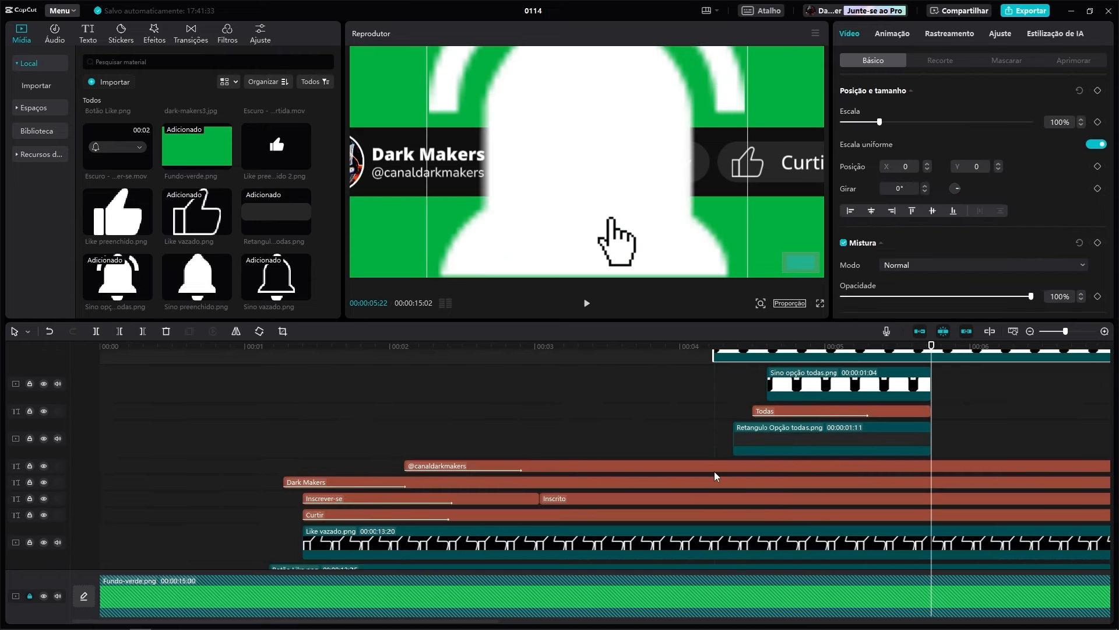
pyautogui.click(811, 513)
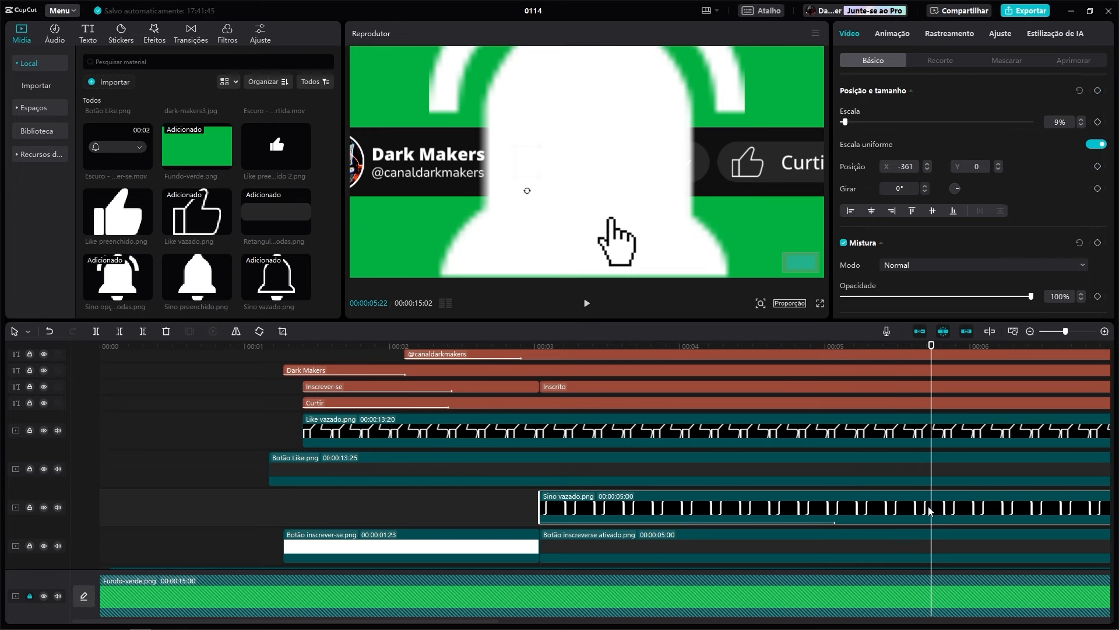
pyautogui.scroll(5, 927, 496)
pyautogui.click(948, 448)
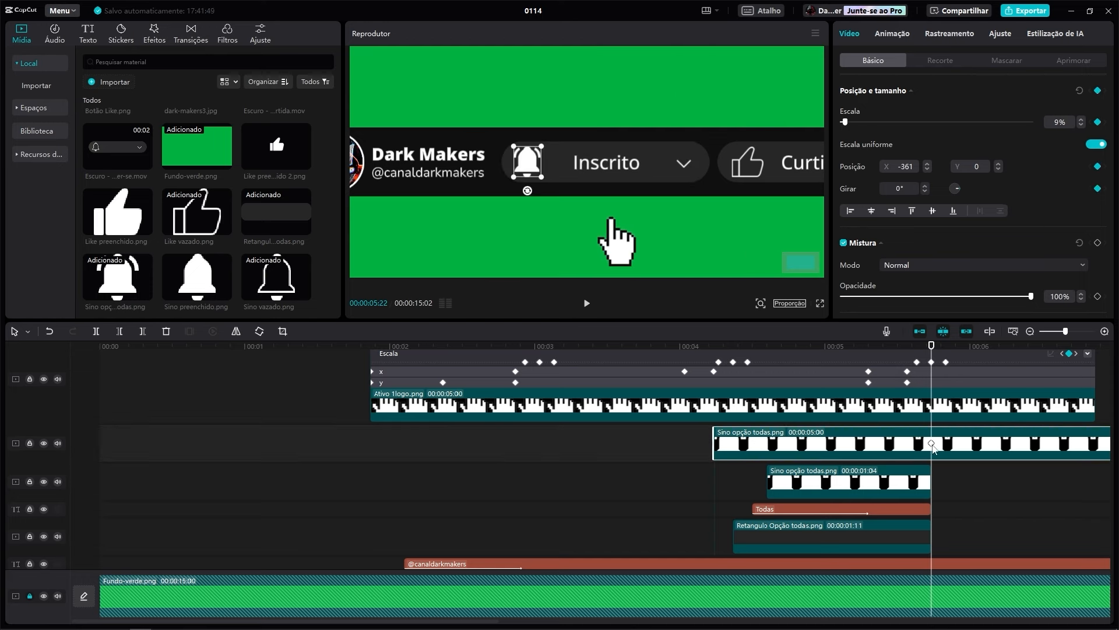
pyautogui.click(121, 332)
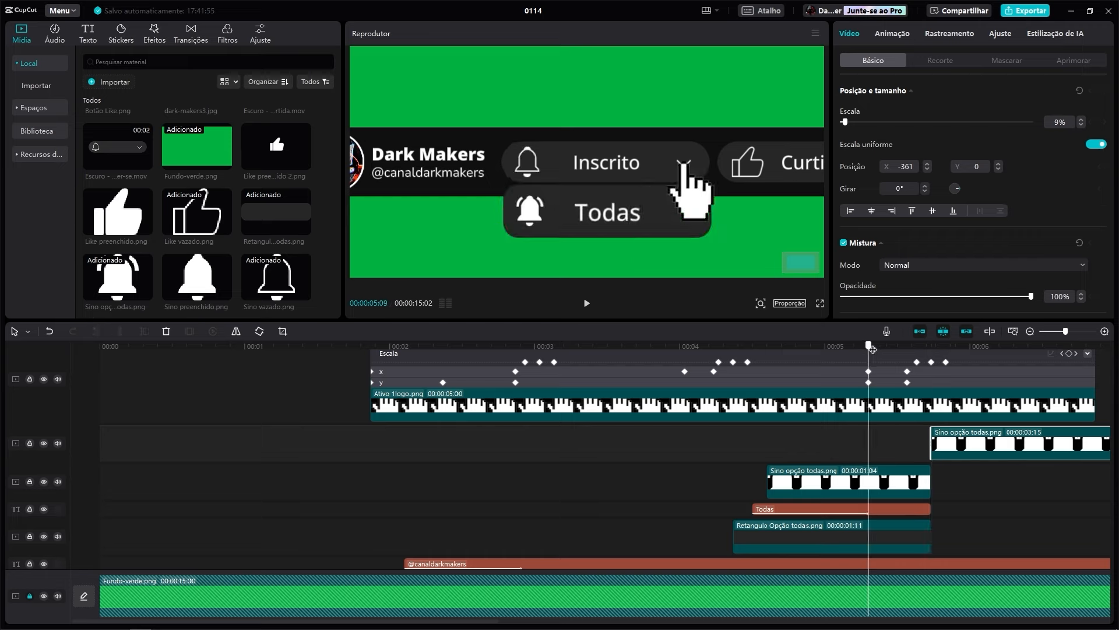
pyautogui.click(825, 371)
pyautogui.press('space')
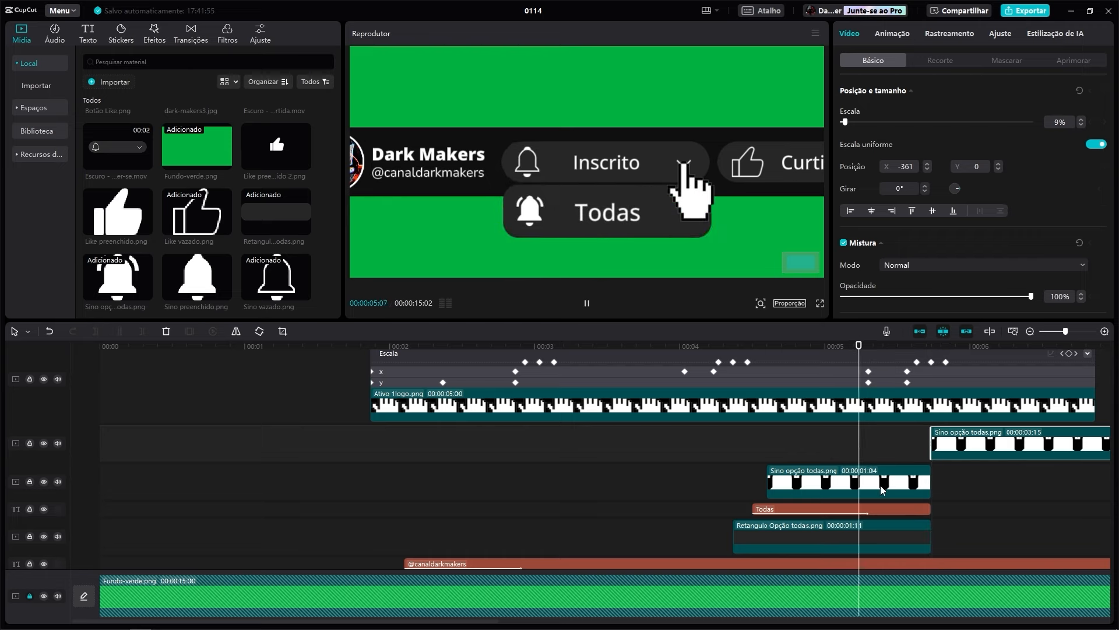
pyautogui.click(900, 348)
pyautogui.press('space')
# Extend the hand cursor clip to 00:00:08:13 and keyframe its move from below the bar onto the Curtir button
pyautogui.moveTo(490, 622); pyautogui.dragTo(705, 624)
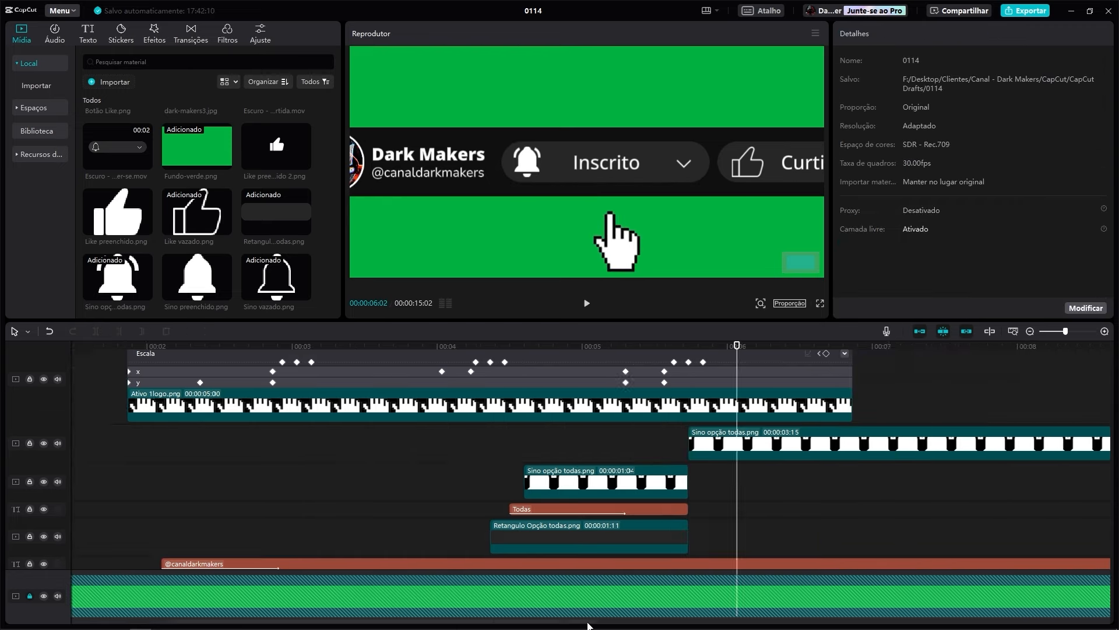
pyautogui.moveTo(573, 419); pyautogui.dragTo(1073, 430)
pyautogui.click(483, 351)
pyautogui.moveTo(482, 350); pyautogui.dragTo(457, 348)
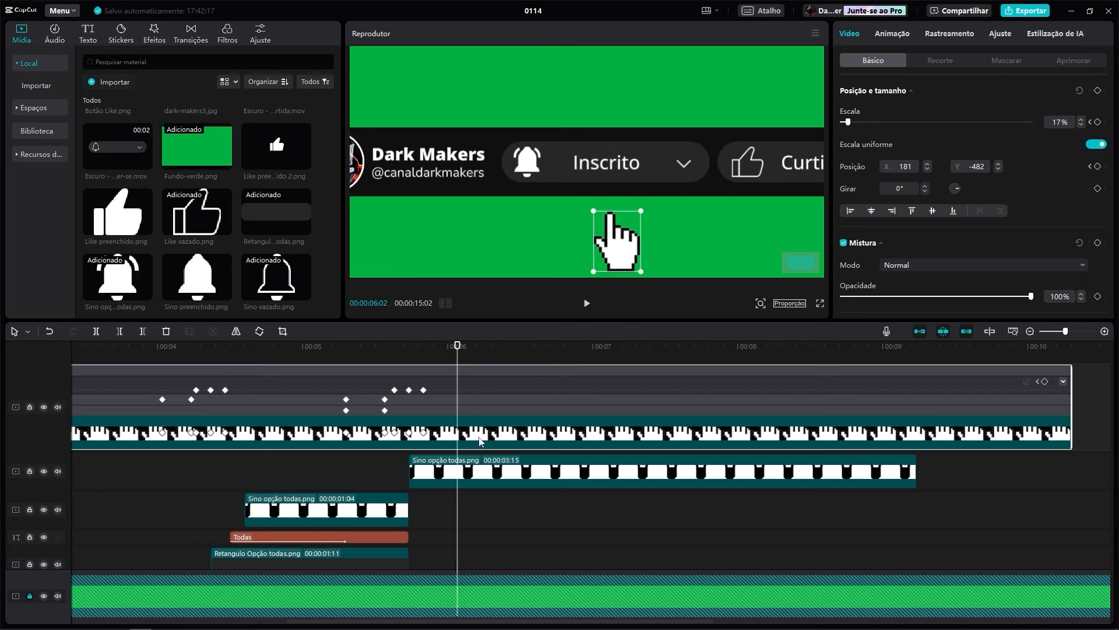
pyautogui.moveTo(625, 257); pyautogui.dragTo(742, 207)
pyautogui.click(450, 348)
pyautogui.press('space')
# Shift the hand's last X and Y position keyframes slightly earlier so it reaches the Curtir button sooner
pyautogui.click(617, 519)
pyautogui.moveTo(559, 414); pyautogui.dragTo(549, 413)
pyautogui.moveTo(559, 425); pyautogui.dragTo(549, 424)
pyautogui.moveTo(458, 348); pyautogui.dragTo(539, 348)
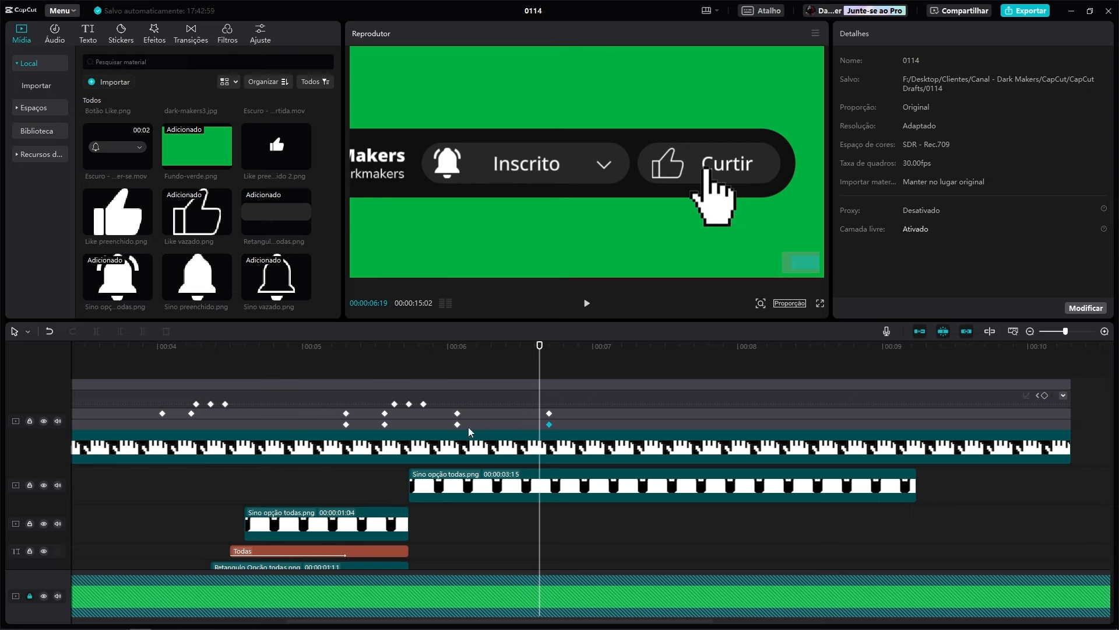
# Smooth the hand's X position curve between its last two keyframes
pyautogui.moveTo(1066, 331); pyautogui.dragTo(1057, 332)
pyautogui.click(76, 414)
pyautogui.click(673, 407)
pyautogui.click(370, 408)
pyautogui.click(371, 354)
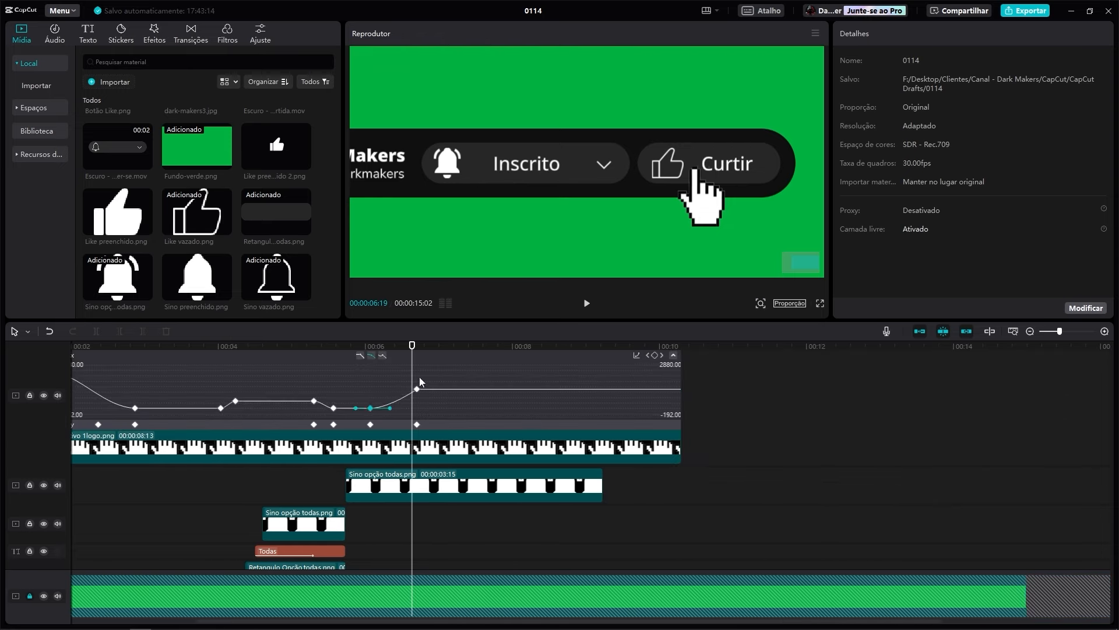
pyautogui.click(418, 385)
# Smooth the hand's Y position curve between its last two keyframes and play back the movement
pyautogui.click(74, 425)
pyautogui.click(674, 418)
pyautogui.click(372, 392)
pyautogui.click(371, 366)
pyautogui.click(416, 384)
pyautogui.click(371, 366)
pyautogui.press('space')
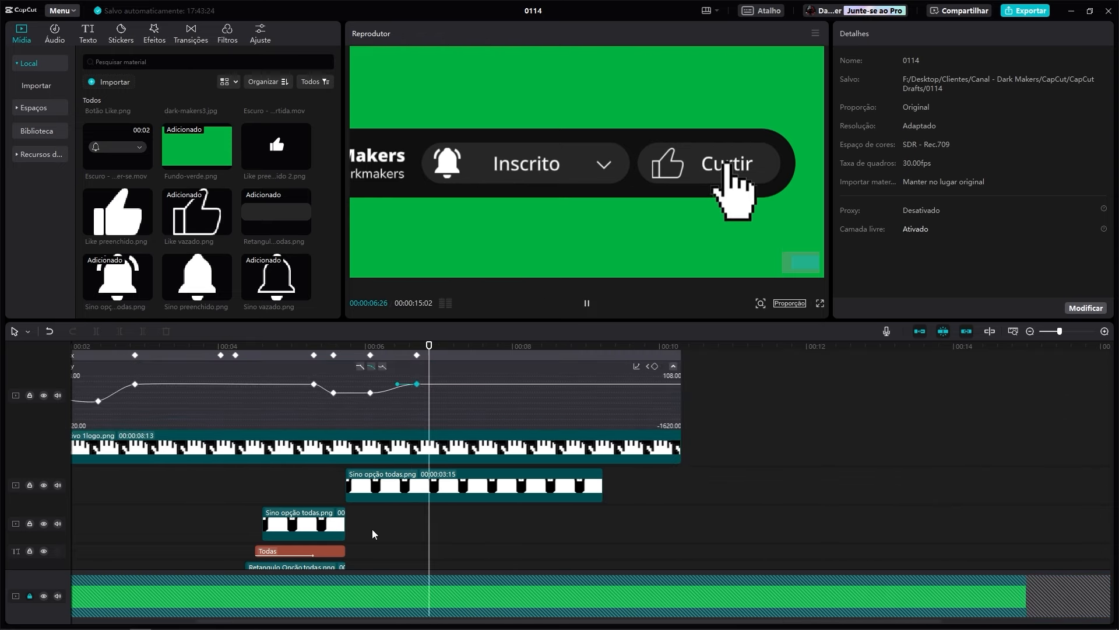
# Copy the hand's latest three scale keyframes and paste them where it reaches the Curtir button
pyautogui.scroll(2, 373, 466)
pyautogui.click(353, 396)
pyautogui.keyDown('ctrl'); pyautogui.click(346, 396); pyautogui.keyUp('ctrl')
pyautogui.keyDown('ctrl'); pyautogui.click(339, 395); pyautogui.keyUp('ctrl')
pyautogui.click(438, 397)
pyautogui.click(353, 403)
pyautogui.keyDown('ctrl'); pyautogui.click(346, 404); pyautogui.keyUp('ctrl')
pyautogui.keyDown('ctrl'); pyautogui.click(339, 403); pyautogui.keyUp('ctrl')
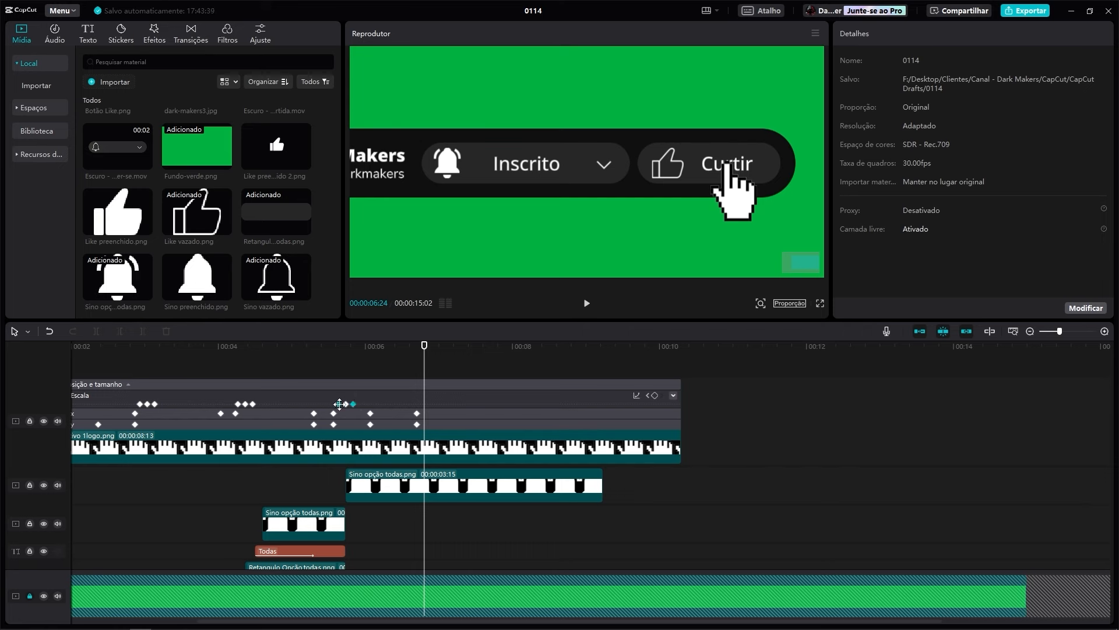
pyautogui.hotkey('ctrl', 'c')
pyautogui.click(453, 443)
pyautogui.hotkey('ctrl', 'v')
# Add Like preenchido.png at 00:00:06:27 and match it to the outlined like icon at 8% scale, X 971, Y 0
pyautogui.click(432, 349)
pyautogui.moveTo(125, 224); pyautogui.dragTo(434, 523)
pyautogui.scroll(-2, 440, 546)
pyautogui.scroll(-1, 440, 547)
pyautogui.click(443, 506)
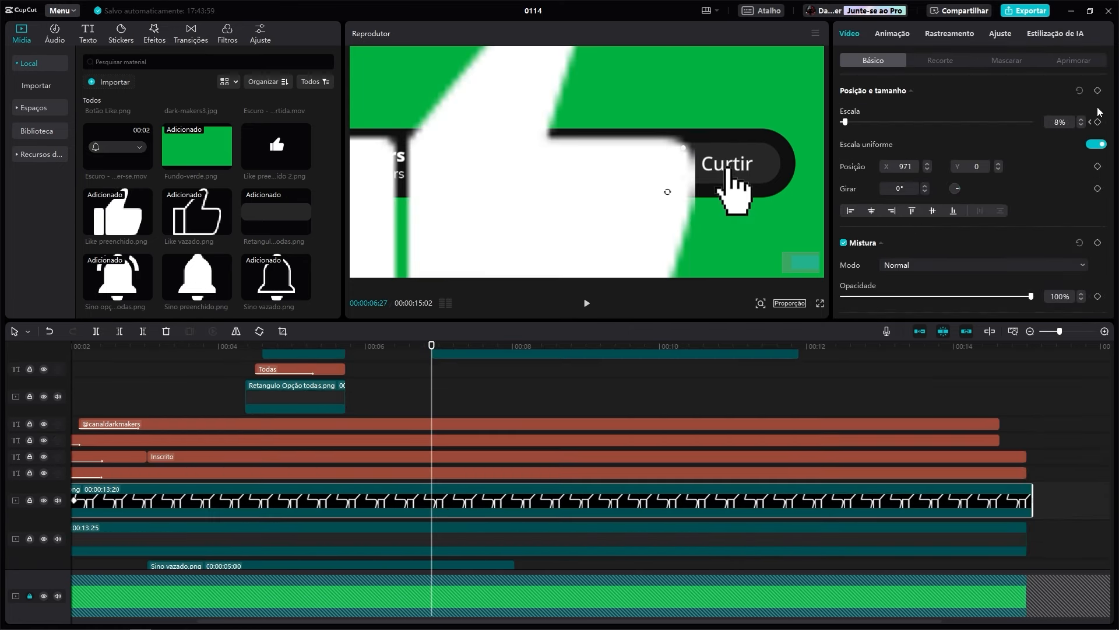
pyautogui.press('Delete')
pyautogui.hscroll(-3, 582, 520)
pyautogui.scroll(2, 588, 501)
pyautogui.click(630, 373)
pyautogui.hotkey('ctrl', 'v')
pyautogui.click(554, 528)
pyautogui.scroll(5, 513, 466)
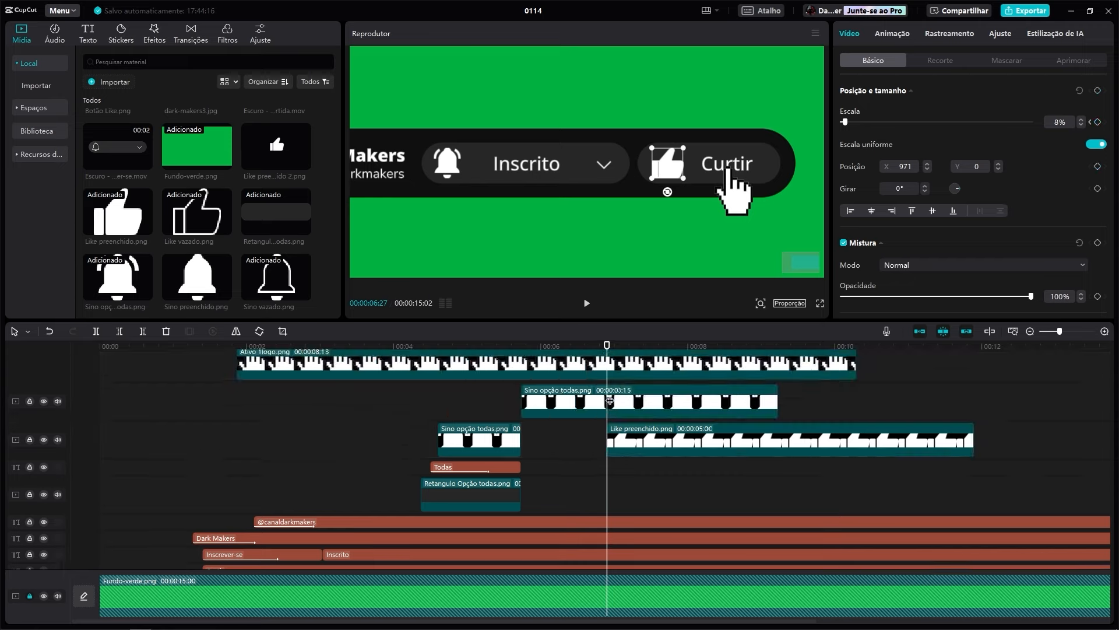
# Trim the end of Like vazado.png at 00:00:06:27 and place Like preenchido.png right after it on the same track
pyautogui.scroll(-8, 458, 424)
pyautogui.click(143, 334)
pyautogui.scroll(4, 635, 431)
pyautogui.moveTo(635, 374); pyautogui.dragTo(638, 542)
pyautogui.hotkey('ctrl', 'z')
# Extend the filled like icon, hand cursor and filled bell clips to the end of the green background at 00:00:15:00
pyautogui.moveTo(607, 346); pyautogui.dragTo(760, 357)
pyautogui.moveTo(975, 544); pyautogui.dragTo(606, 572)
pyautogui.moveTo(770, 484); pyautogui.dragTo(798, 468)
pyautogui.scroll(2, 374, 420)
pyautogui.moveTo(382, 411); pyautogui.dragTo(799, 427)
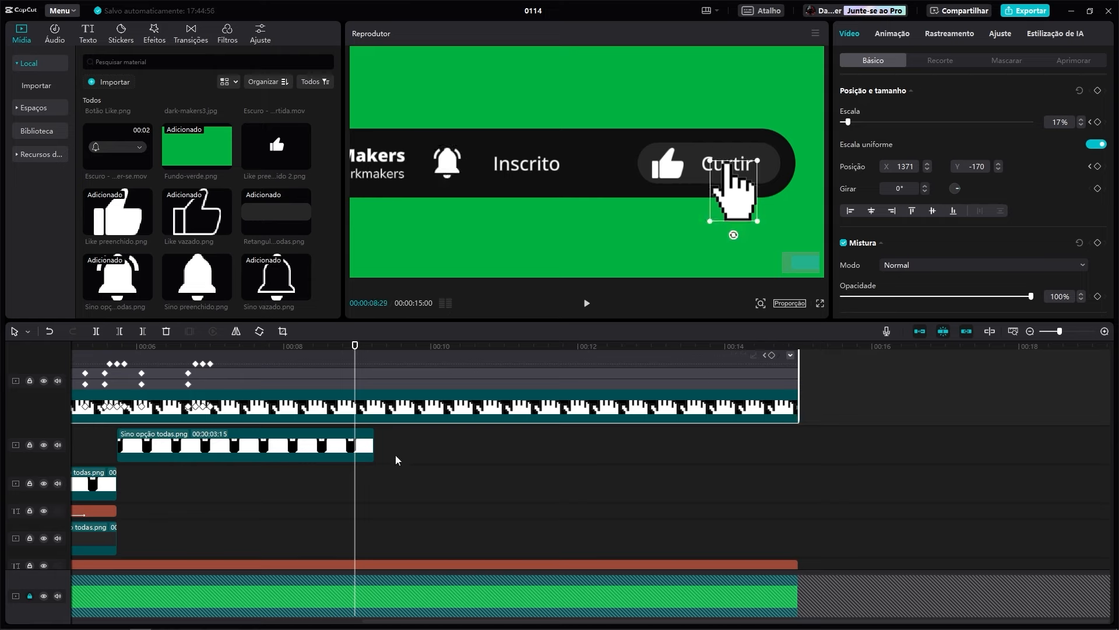
pyautogui.moveTo(374, 448); pyautogui.dragTo(804, 445)
pyautogui.moveTo(325, 346); pyautogui.dragTo(520, 346)
pyautogui.scroll(-3, 373, 467)
pyautogui.click(344, 511)
pyautogui.keyDown('ctrl'); pyautogui.click(350, 526); pyautogui.keyUp('ctrl')
pyautogui.moveTo(373, 511); pyautogui.dragTo(380, 362)
pyautogui.moveTo(519, 346); pyautogui.dragTo(521, 345)
pyautogui.click(761, 304)
pyautogui.moveTo(749, 322); pyautogui.dragTo(738, 322)
# Align the channel texts' ends with the green background and extend Botão inscreverse ativado.png to the same end
pyautogui.hscroll(5, 793, 384)
pyautogui.moveTo(771, 402); pyautogui.dragTo(766, 403)
pyautogui.click(130, 533)
pyautogui.moveTo(117, 346); pyautogui.dragTo(705, 352)
pyautogui.scroll(-5, 696, 478)
pyautogui.moveTo(689, 518); pyautogui.dragTo(799, 519)
pyautogui.press('space')
pyautogui.press('space')
pyautogui.hscroll(-6, 641, 432)
pyautogui.click(685, 346)
pyautogui.scroll(5, 689, 429)
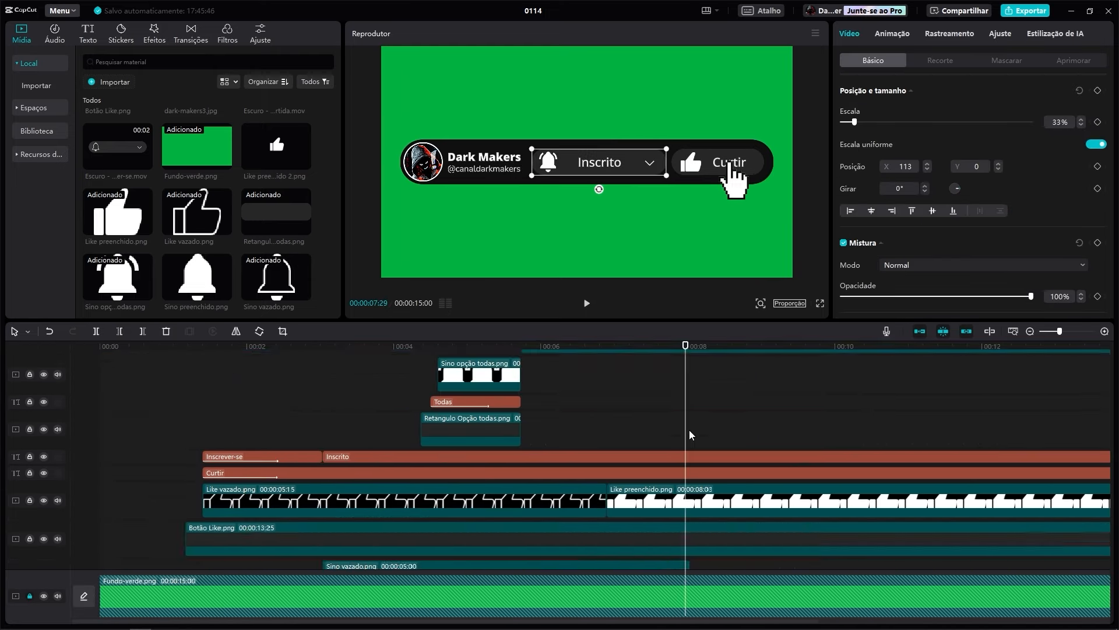
# Trim Sino vazado.png where the filled bell starts, move Sino opção todas.png right after it on that track, and play the result
pyautogui.scroll(-4, 748, 382)
pyautogui.moveTo(631, 349); pyautogui.dragTo(521, 348)
pyautogui.click(554, 525)
pyautogui.press('w')
pyautogui.scroll(3, 546, 518)
pyautogui.moveTo(546, 385); pyautogui.dragTo(546, 532)
pyautogui.moveTo(521, 346); pyautogui.dragTo(101, 348)
pyautogui.press('space')
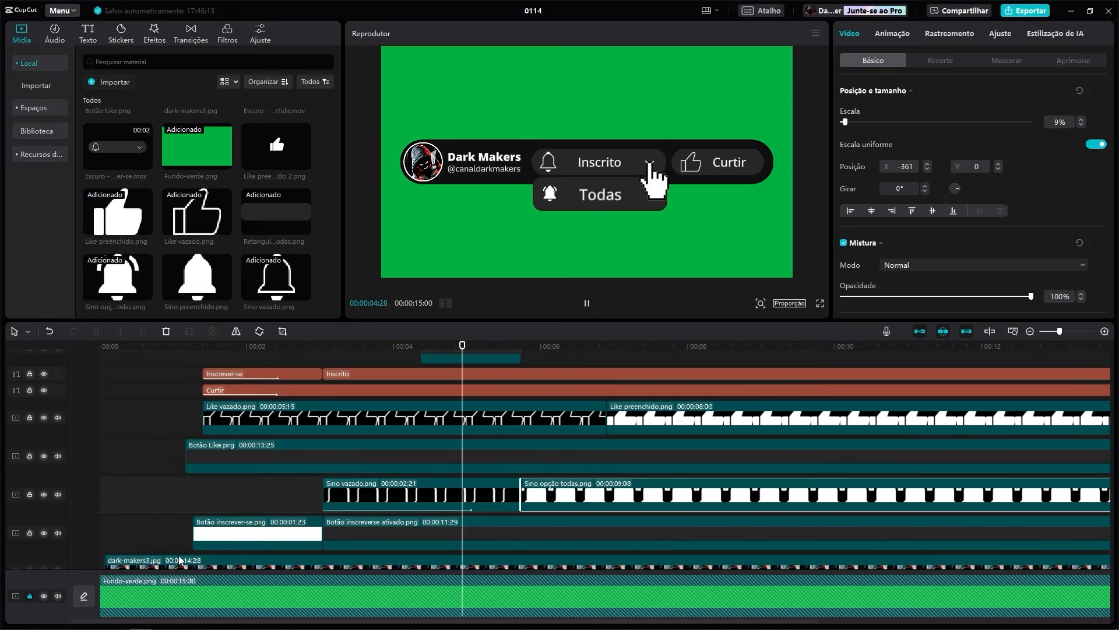
pyautogui.press('space')
# Compare the filled and outlined like icons with the preview zoomed in on the Curtir button
pyautogui.scroll(3, 798, 439)
pyautogui.scroll(5, 798, 439)
pyautogui.scroll(-1, 792, 498)
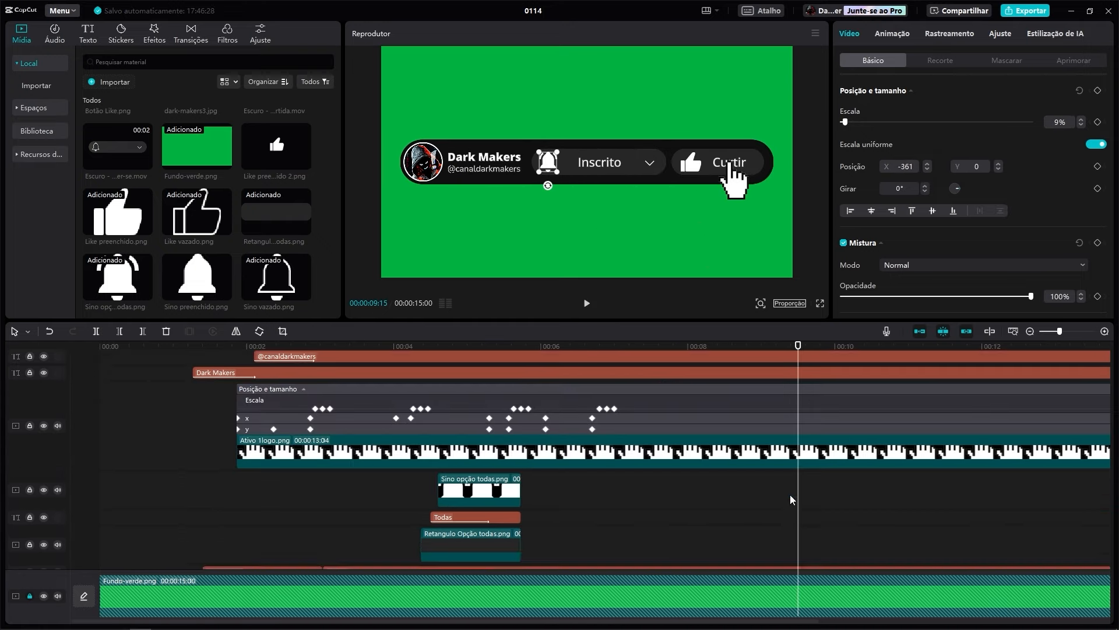
pyautogui.scroll(-6, 792, 498)
pyautogui.click(766, 461)
pyautogui.click(563, 352)
pyautogui.click(565, 461)
pyautogui.click(761, 303)
pyautogui.moveTo(740, 321); pyautogui.dragTo(765, 322)
pyautogui.moveTo(800, 262); pyautogui.dragTo(812, 262)
pyautogui.moveTo(597, 195); pyautogui.dragTo(598, 195)
# Reduce the outlined like icon's scale keyframes to 7% at 00:00:02:01, 6% at 00:00:01:25 and 8% at 00:00:01:20
pyautogui.click(249, 462)
pyautogui.click(563, 462)
pyautogui.click(249, 462)
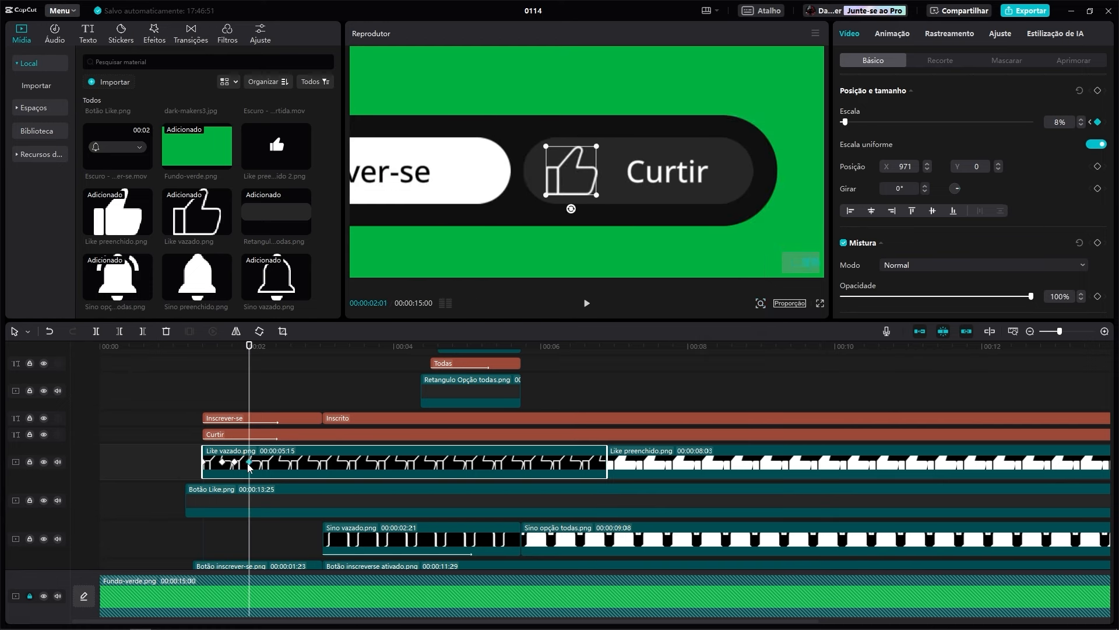
pyautogui.moveTo(249, 348); pyautogui.dragTo(235, 352)
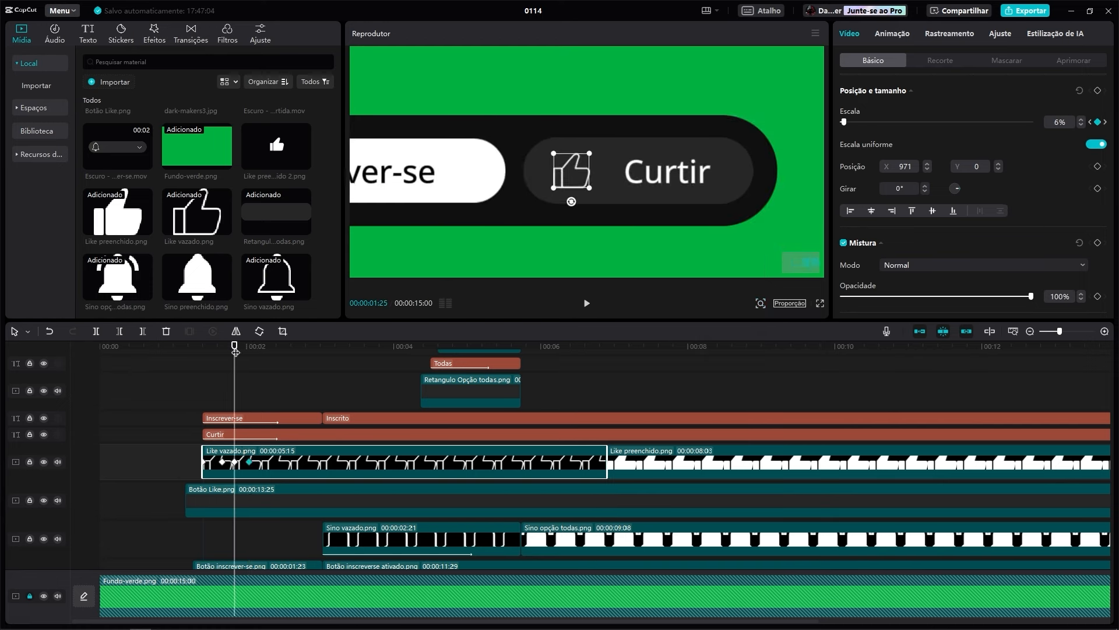
pyautogui.click(224, 345)
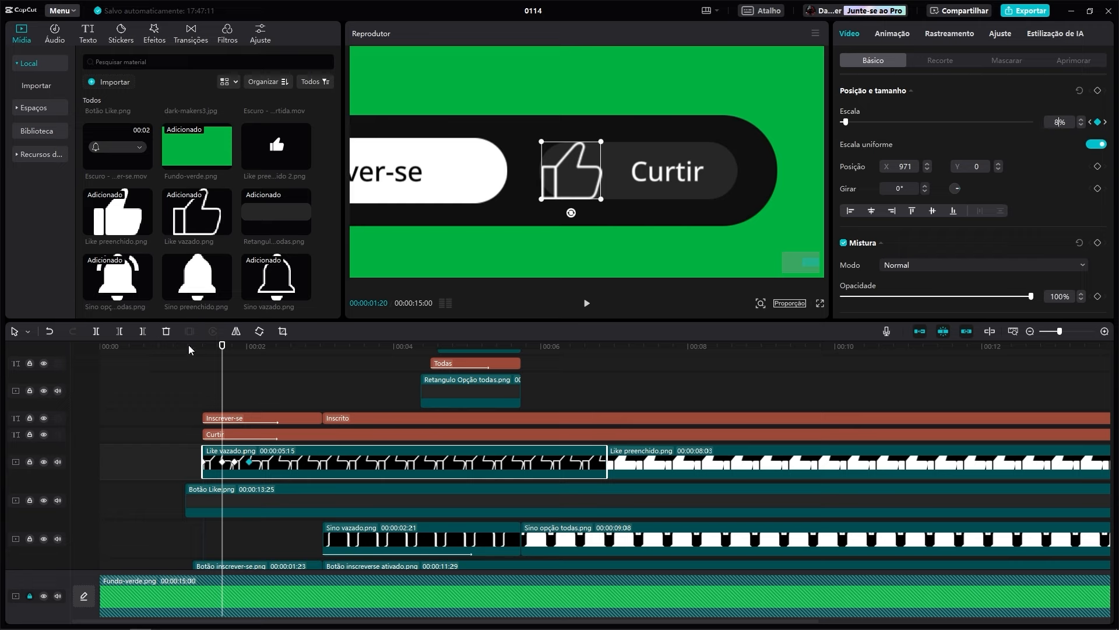
# Set Like preenchido.png to 7% scale to match the outlined icon, and return the preview to the full frame
pyautogui.moveTo(222, 346); pyautogui.dragTo(575, 348)
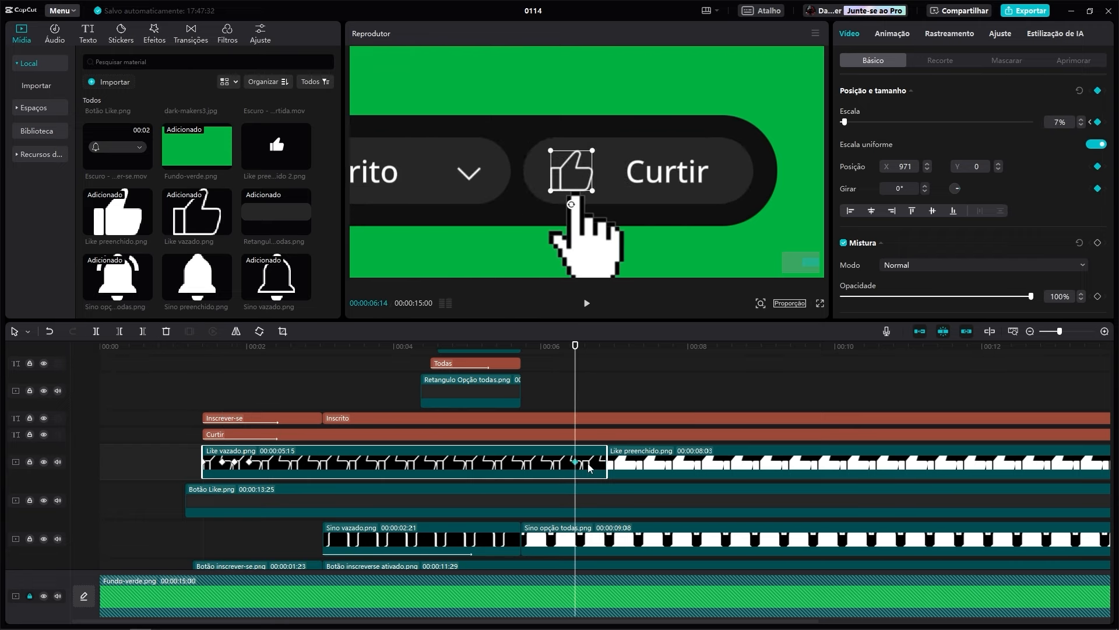
pyautogui.click(649, 466)
pyautogui.moveTo(457, 345); pyautogui.dragTo(640, 346)
pyautogui.scroll(3, 460, 416)
pyautogui.scroll(-1, 938, 470)
pyautogui.moveTo(227, 347); pyautogui.dragTo(519, 347)
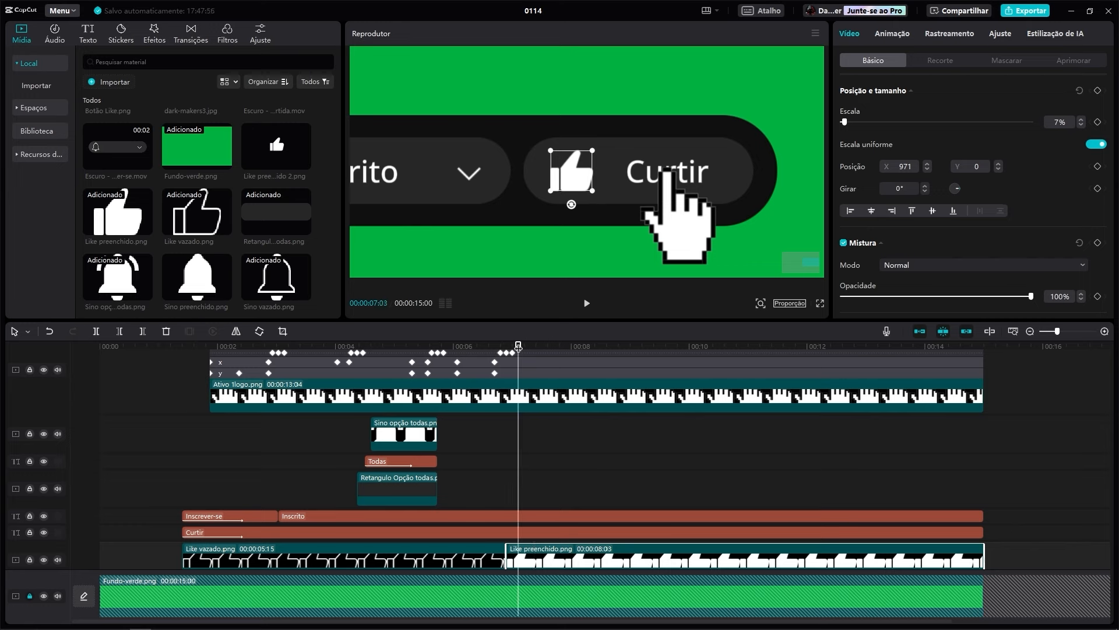
pyautogui.click(761, 304)
pyautogui.moveTo(759, 323); pyautogui.dragTo(740, 323)
pyautogui.click(101, 455)
pyautogui.moveTo(101, 347); pyautogui.dragTo(554, 348)
# Combine all clips between the green background and the two channel texts, including the hand cursor, into one compound clip
pyautogui.scroll(1, 548, 408)
pyautogui.click(554, 418)
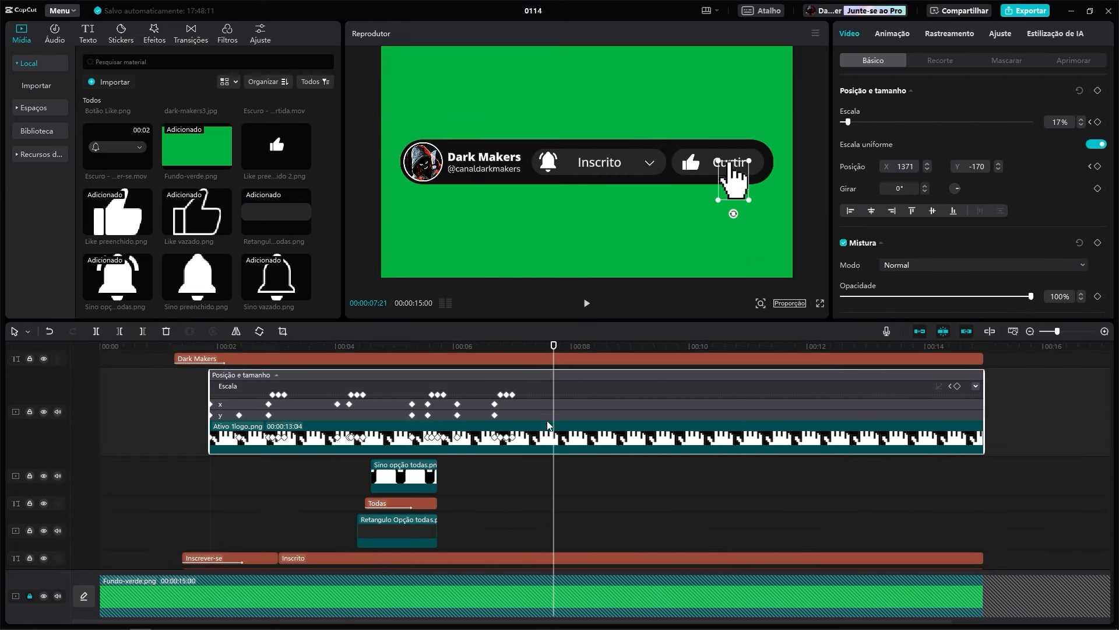
pyautogui.scroll(-8, 547, 422)
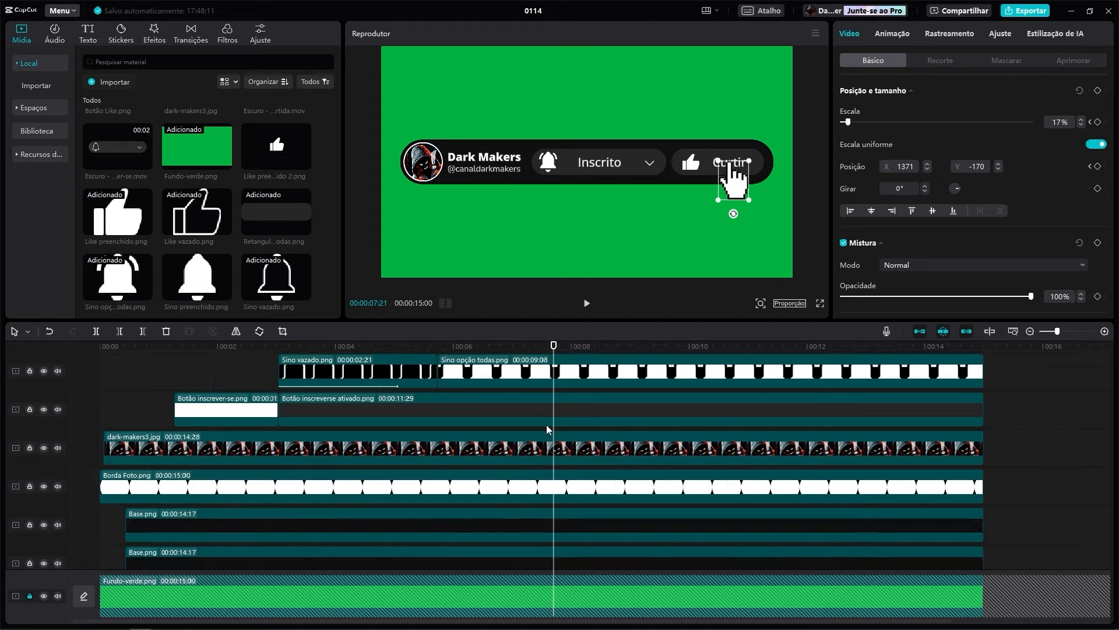
pyautogui.scroll(-1, 547, 430)
pyautogui.click(594, 527)
pyautogui.moveTo(592, 491); pyautogui.dragTo(595, 361)
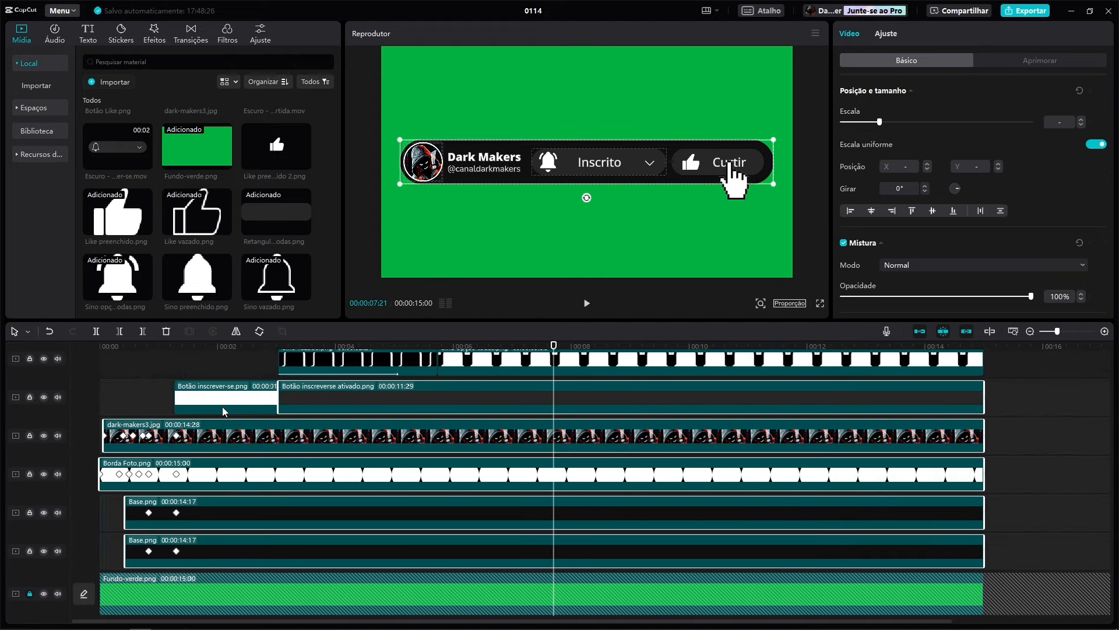
pyautogui.scroll(4, 489, 362)
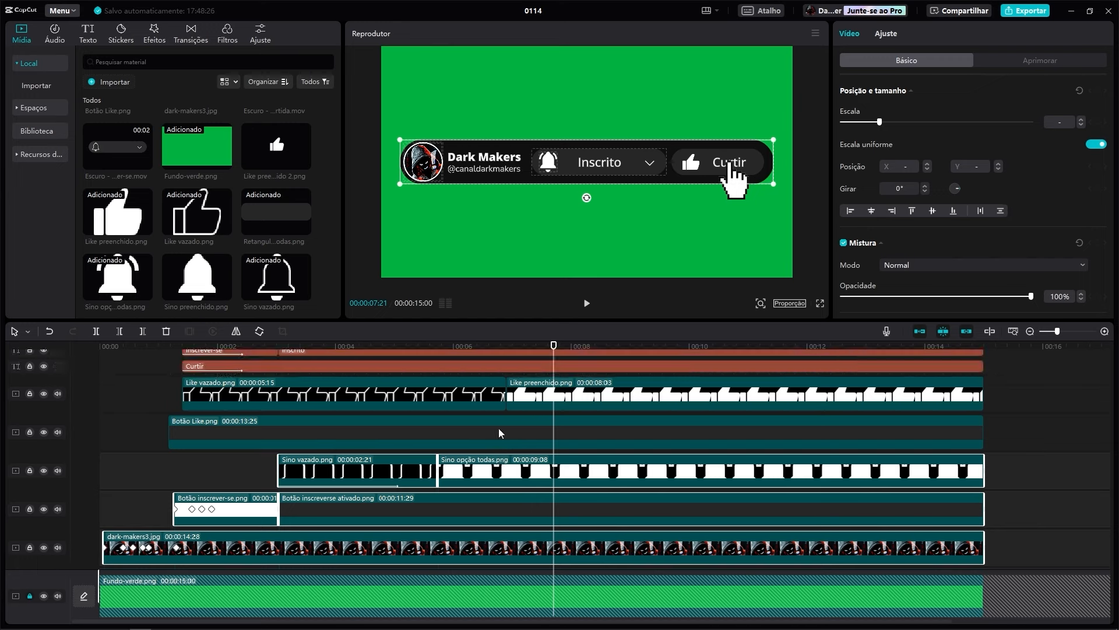
pyautogui.scroll(1, 449, 427)
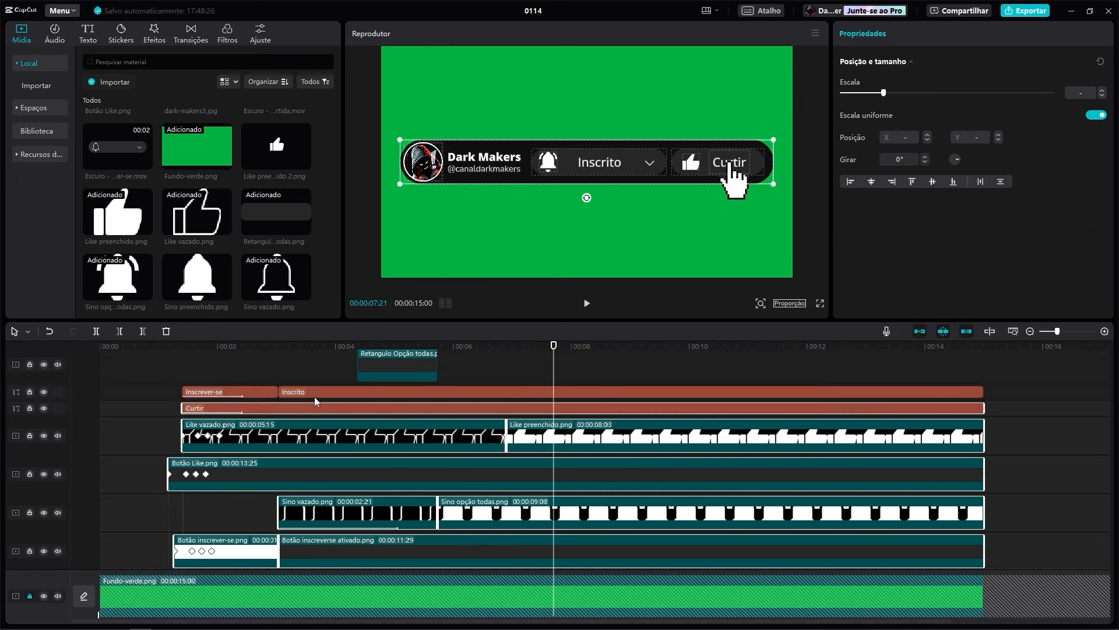
pyautogui.scroll(3, 437, 424)
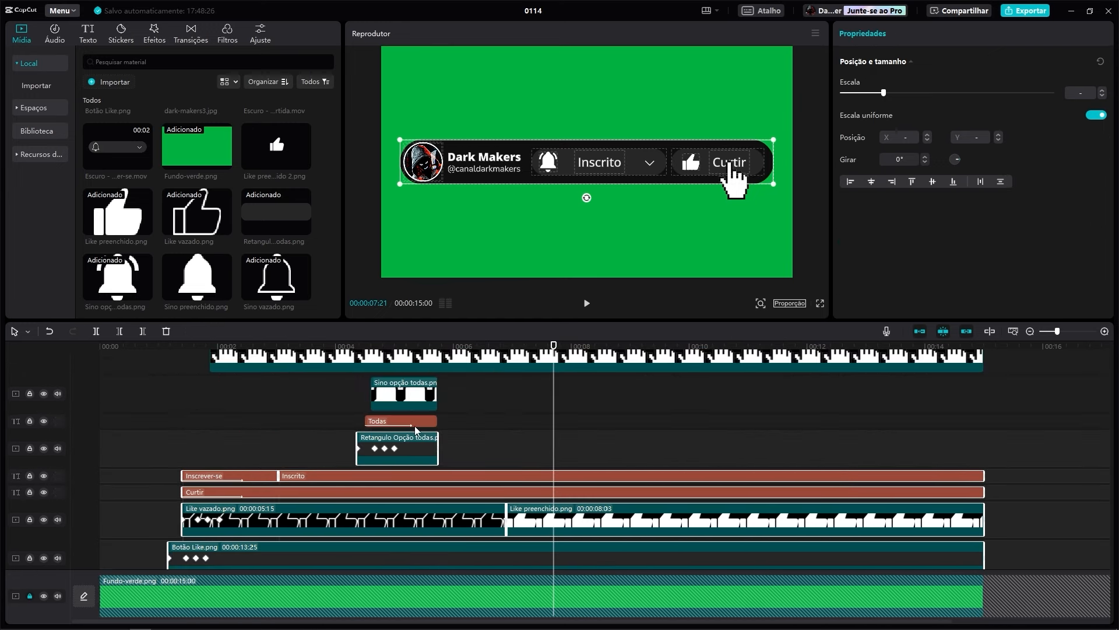
pyautogui.scroll(2, 442, 426)
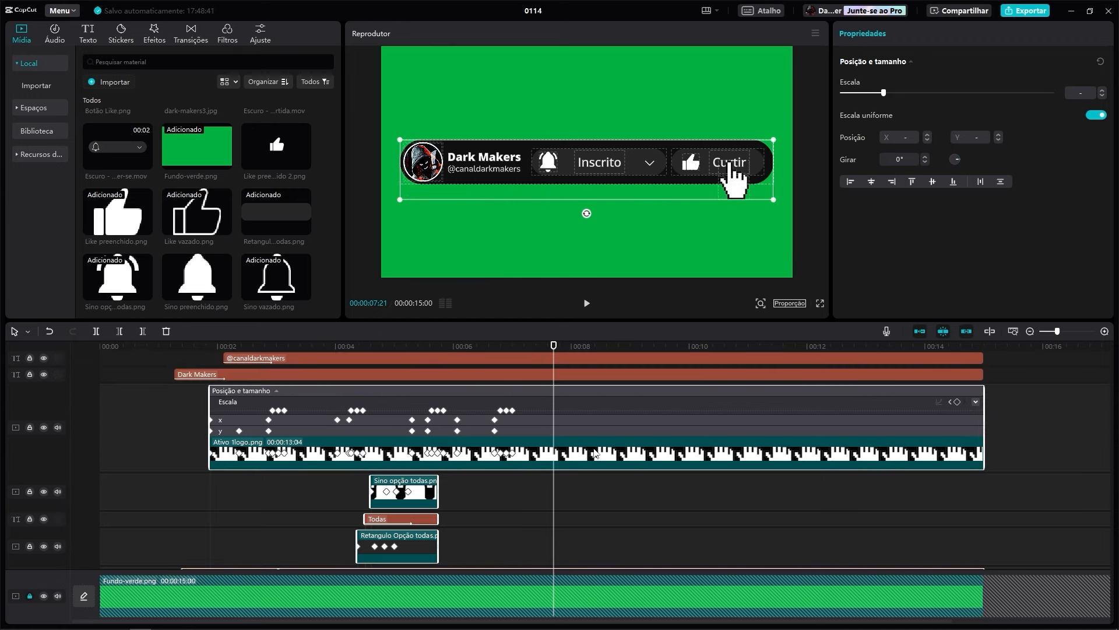
pyautogui.rightClick(595, 453)
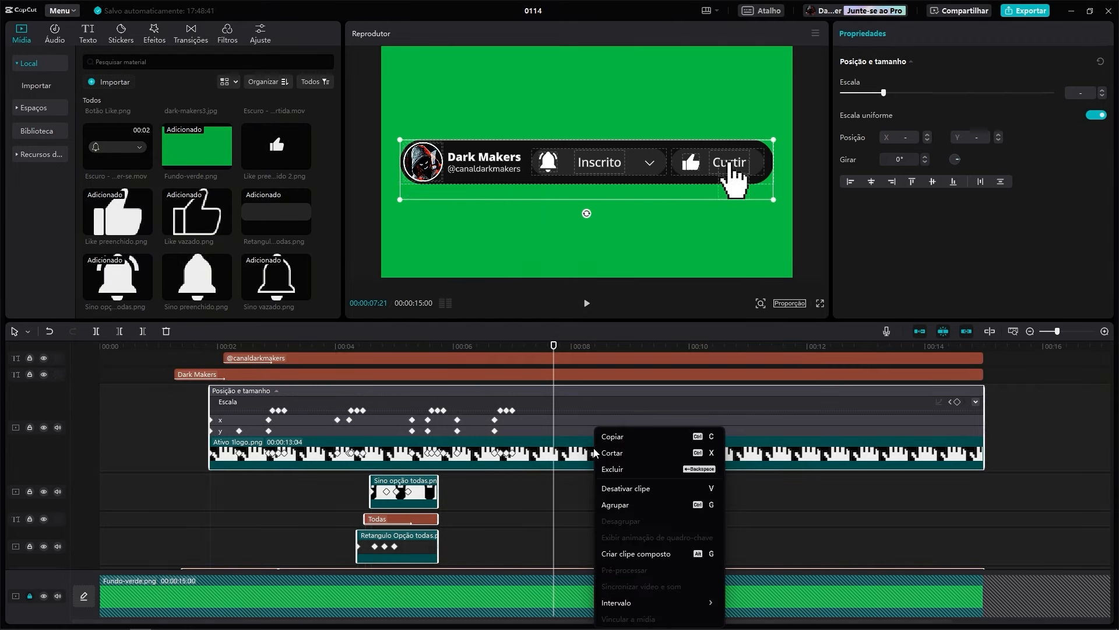
pyautogui.click(641, 555)
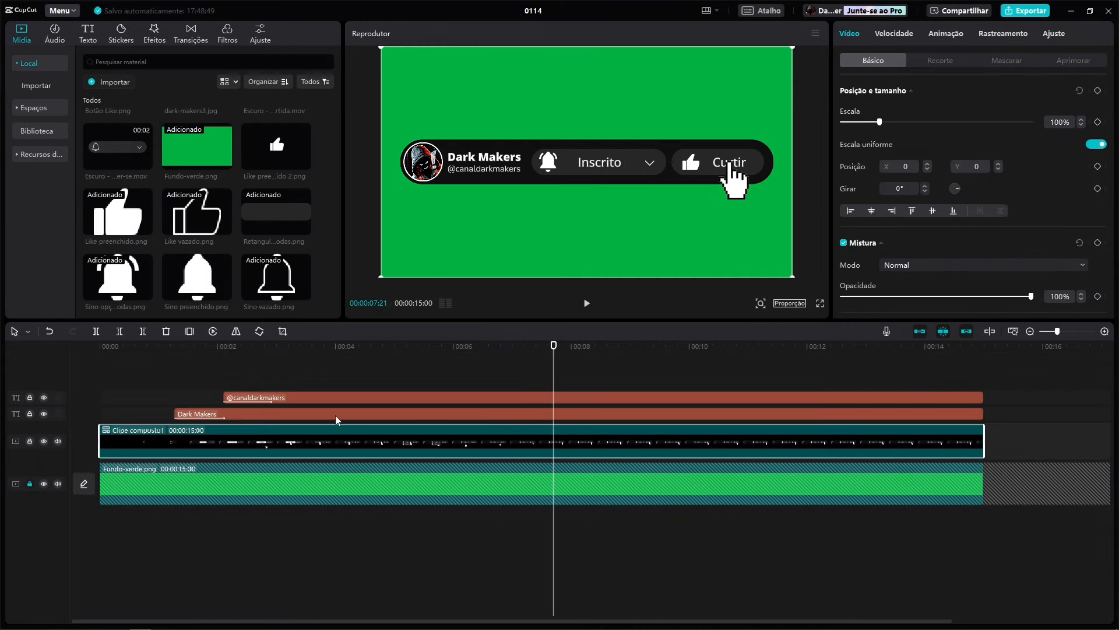
pyautogui.moveTo(103, 347); pyautogui.dragTo(530, 348)
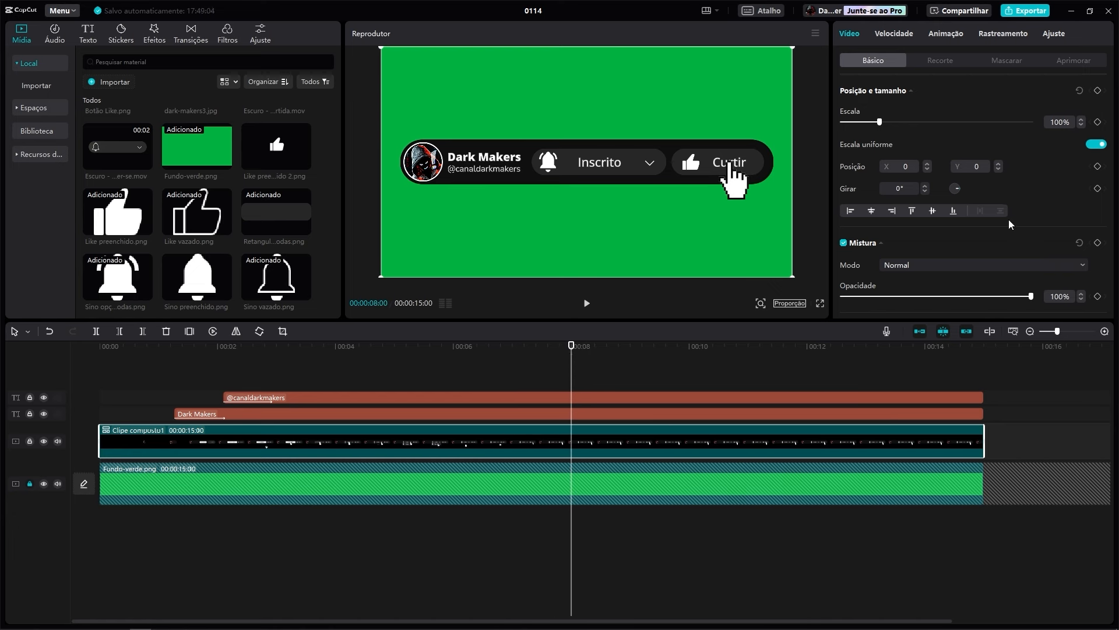
pyautogui.click(582, 415)
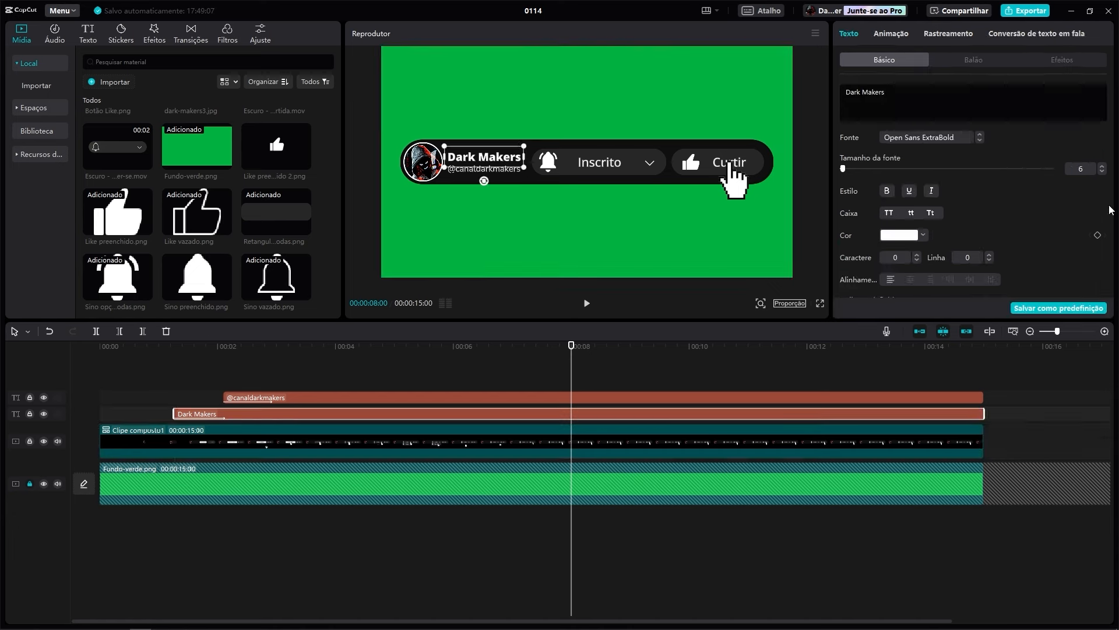
pyautogui.click(625, 395)
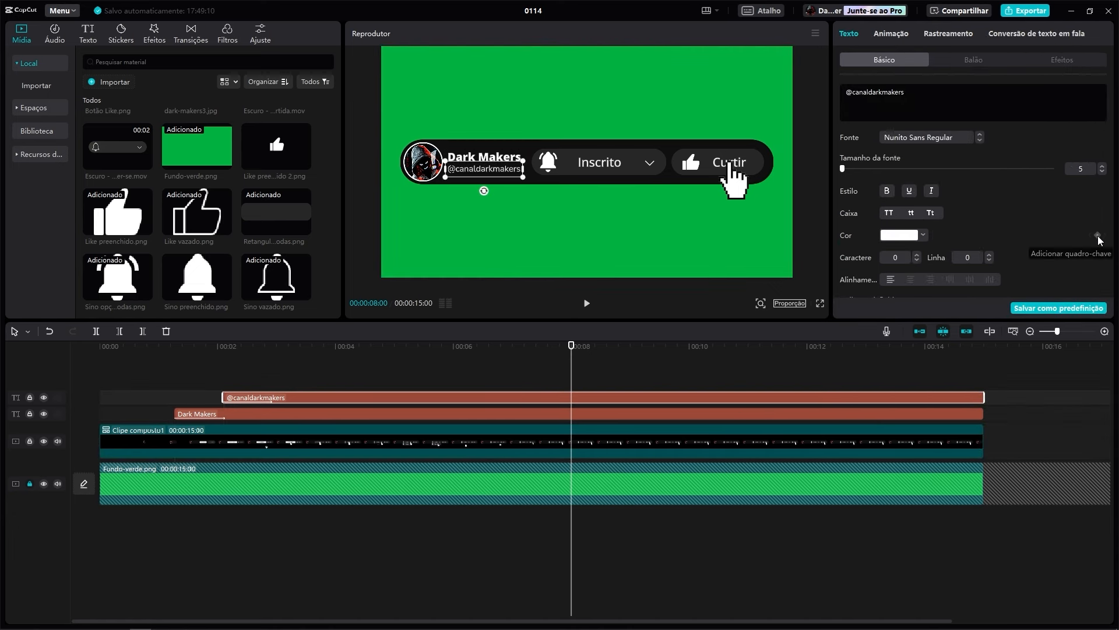
pyautogui.click(580, 417)
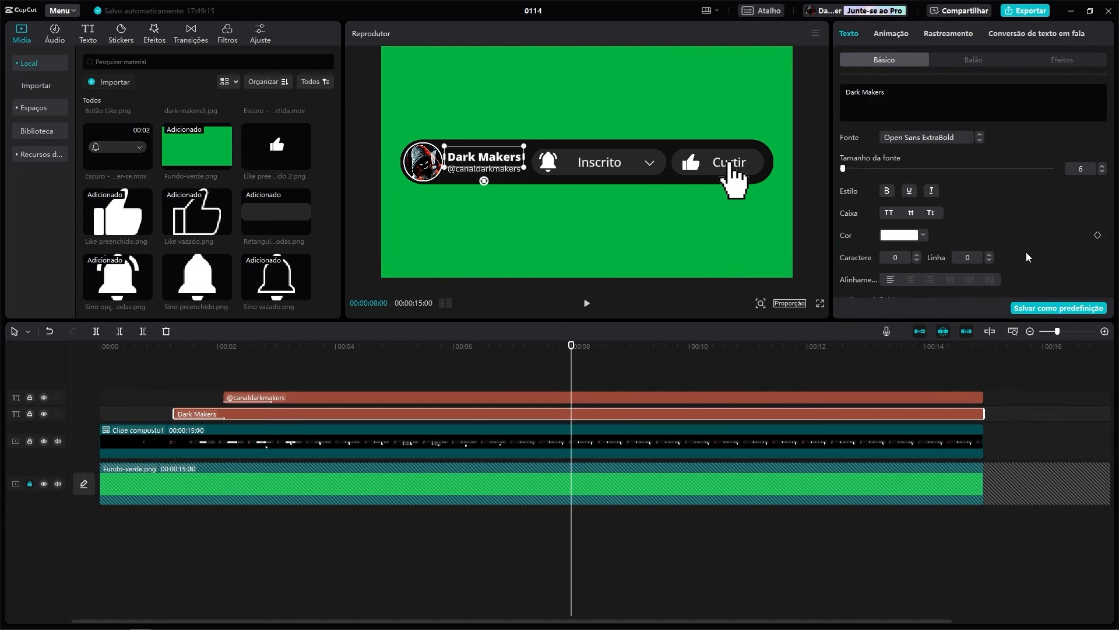
pyautogui.scroll(-6, 1110, 145)
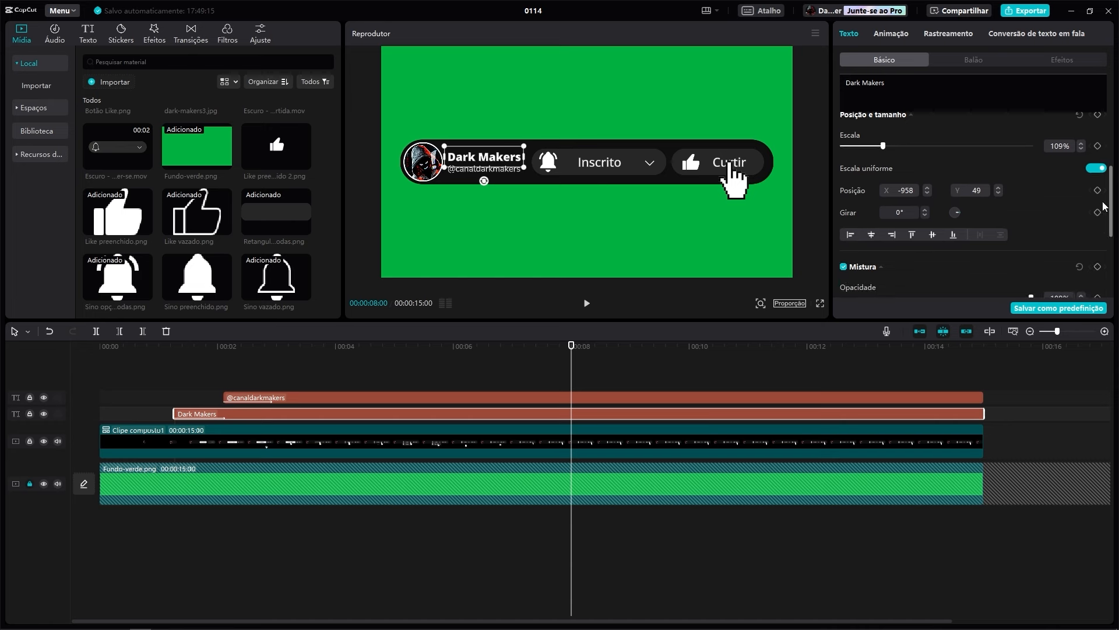
pyautogui.click(576, 402)
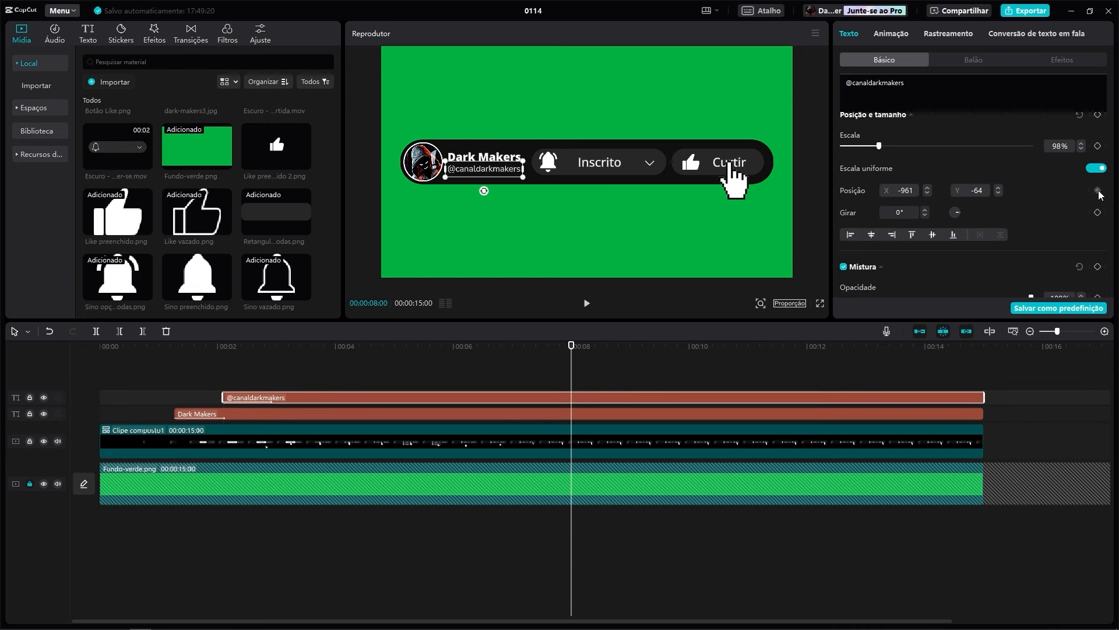
# At 00:00:08:13, move the compound clip and both channel texts together straight down out of the frame, the compound clip to about Y -1760
pyautogui.moveTo(576, 344); pyautogui.dragTo(597, 345)
pyautogui.click(597, 435)
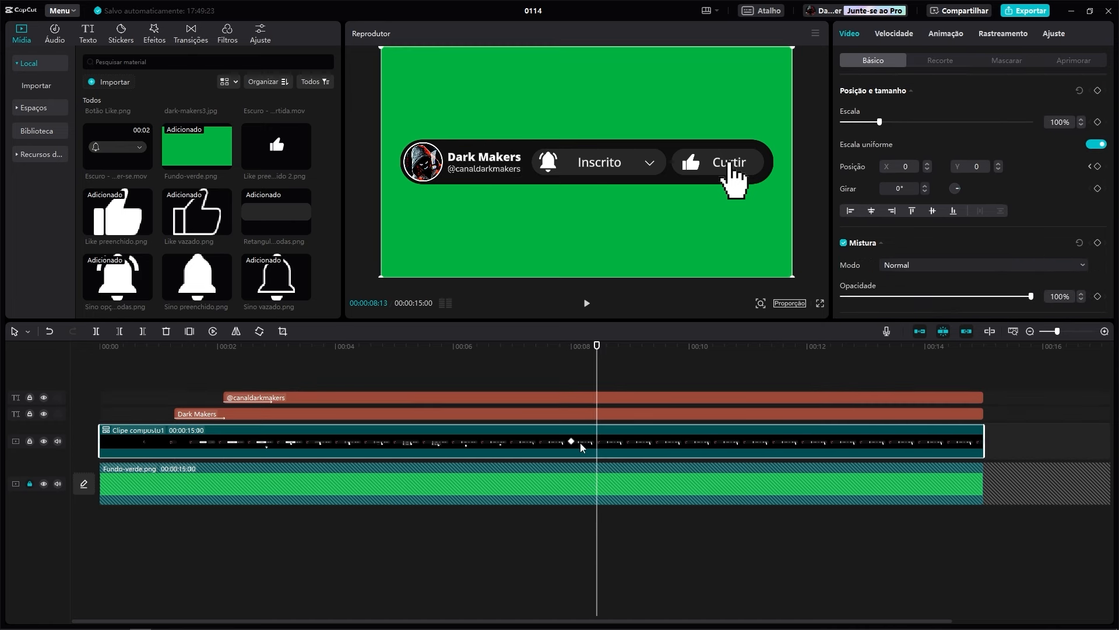
pyautogui.keyDown('ctrl'); pyautogui.click(602, 414); pyautogui.keyUp('ctrl')
pyautogui.keyDown('ctrl'); pyautogui.click(603, 398); pyautogui.keyUp('ctrl')
pyautogui.moveTo(579, 168); pyautogui.dragTo(575, 356)
pyautogui.click(562, 348)
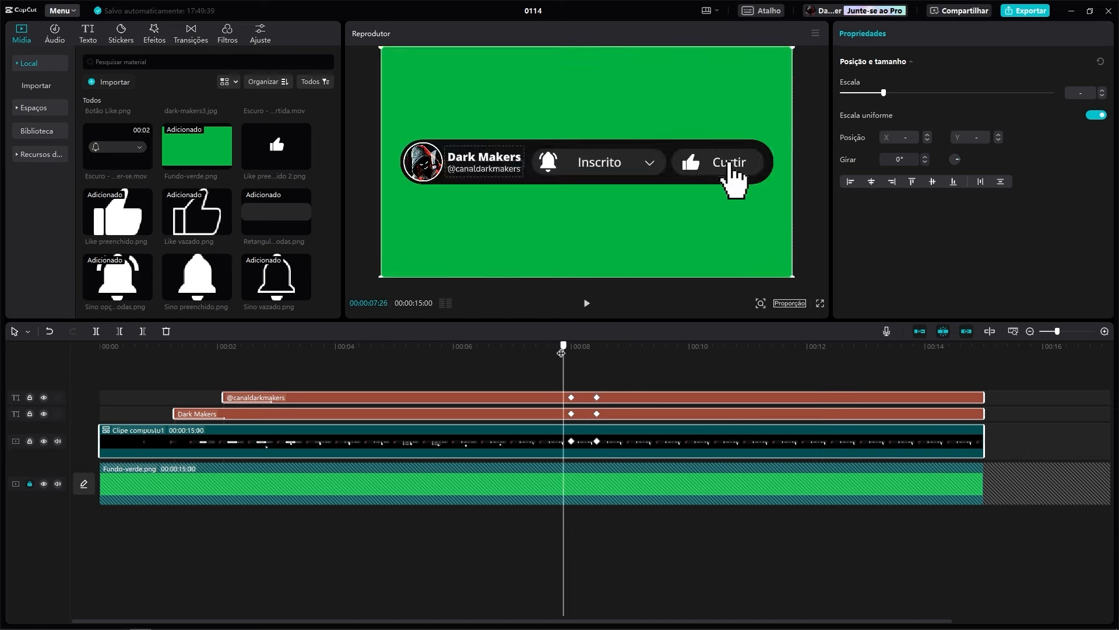
# Show the keyframe animation of the compound clip and the Dark Makers text, and apply an eased curve to their Y position
pyautogui.click(571, 441)
pyautogui.rightClick(579, 441)
pyautogui.click(642, 603)
pyautogui.rightClick(638, 403)
pyautogui.click(781, 404)
pyautogui.rightClick(781, 403)
pyautogui.click(822, 513)
pyautogui.click(571, 389)
pyautogui.click(580, 378)
pyautogui.scroll(2, 566, 427)
pyautogui.rightClick(542, 385)
pyautogui.click(583, 496)
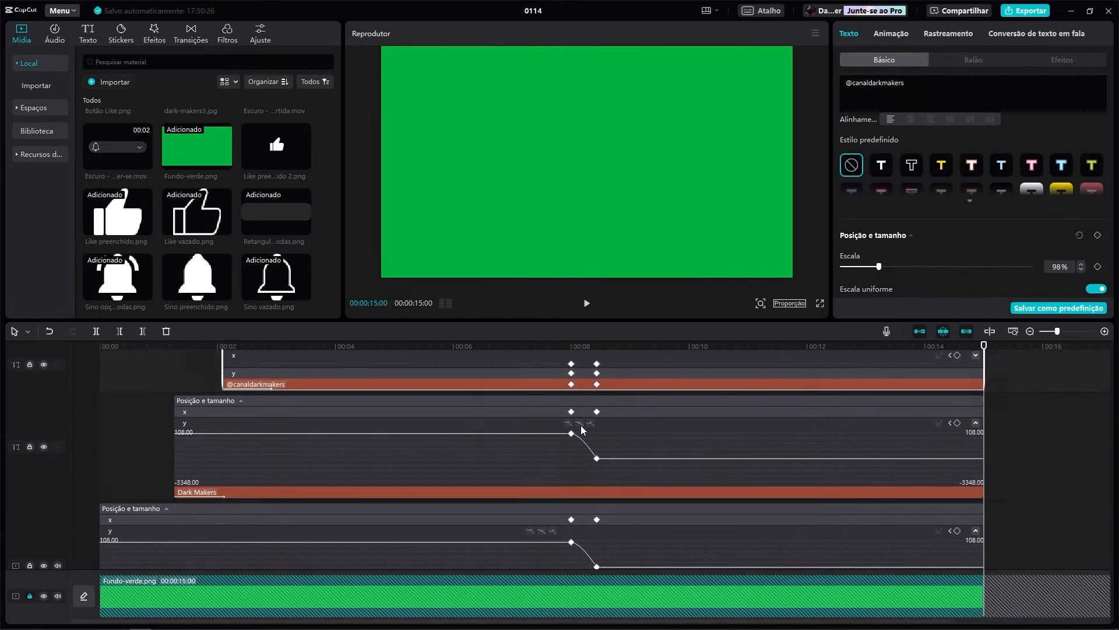
pyautogui.click(239, 373)
pyautogui.click(571, 369)
pyautogui.click(604, 358)
pyautogui.scroll(1, 605, 373)
# Play the whole animation from the start to check the eased downward exit
pyautogui.click(404, 346)
pyautogui.click(101, 347)
pyautogui.click(90, 349)
pyautogui.press('space')
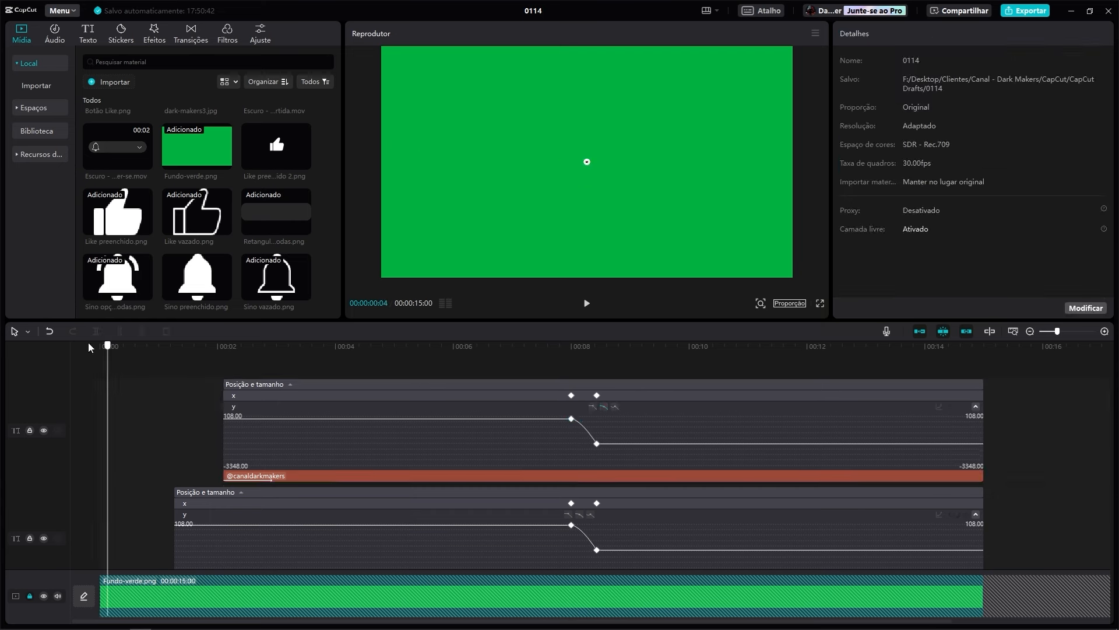
pyautogui.click(100, 347)
pyautogui.press('space')
pyautogui.click(100, 347)
# Import the mouse click, lateral movement, entry transition and exit transition sound files, and preview Click do mouse.mp3
pyautogui.scroll(-3, 200, 453)
pyautogui.hotkey('alt', 'Tab')
pyautogui.moveTo(482, 313); pyautogui.dragTo(230, 242)
pyautogui.click(203, 289)
pyautogui.click(120, 206)
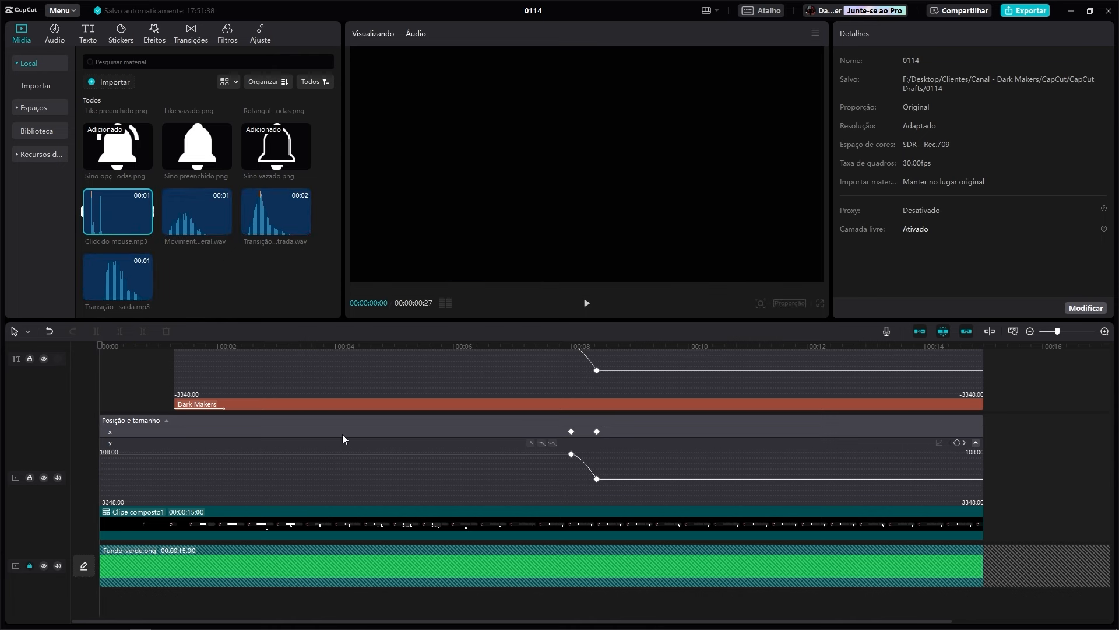
# Place Click do mouse.mp3 on an audio track at 00:00:03:00, where the hand clicks Inscrever-se
pyautogui.scroll(3, 338, 435)
pyautogui.scroll(-2, 333, 435)
pyautogui.moveTo(132, 346); pyautogui.dragTo(277, 353)
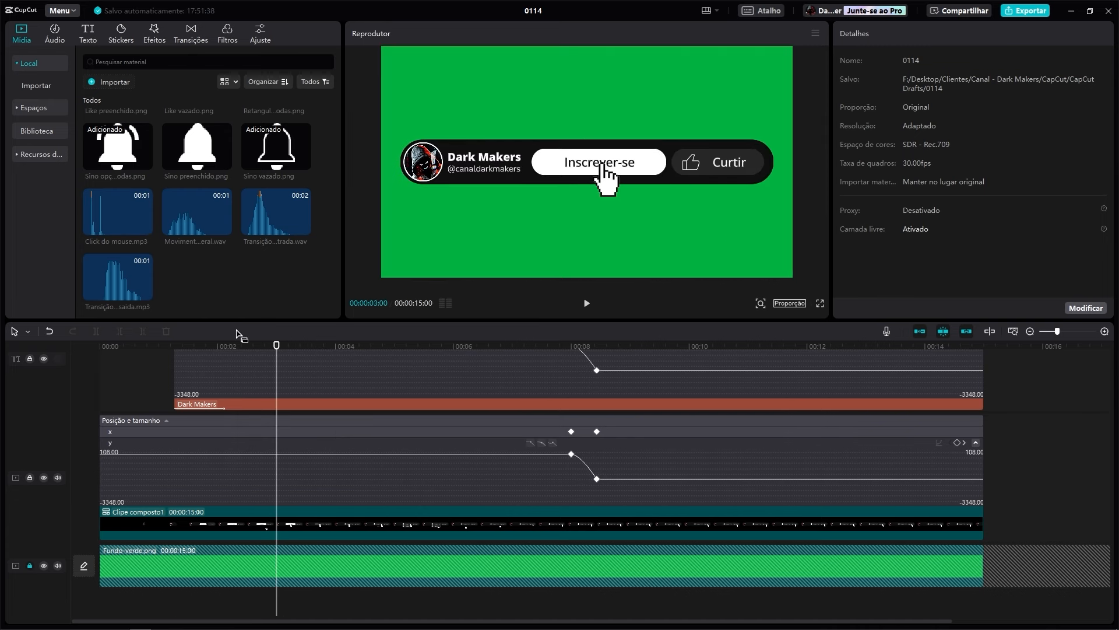
pyautogui.moveTo(187, 343); pyautogui.dragTo(303, 602)
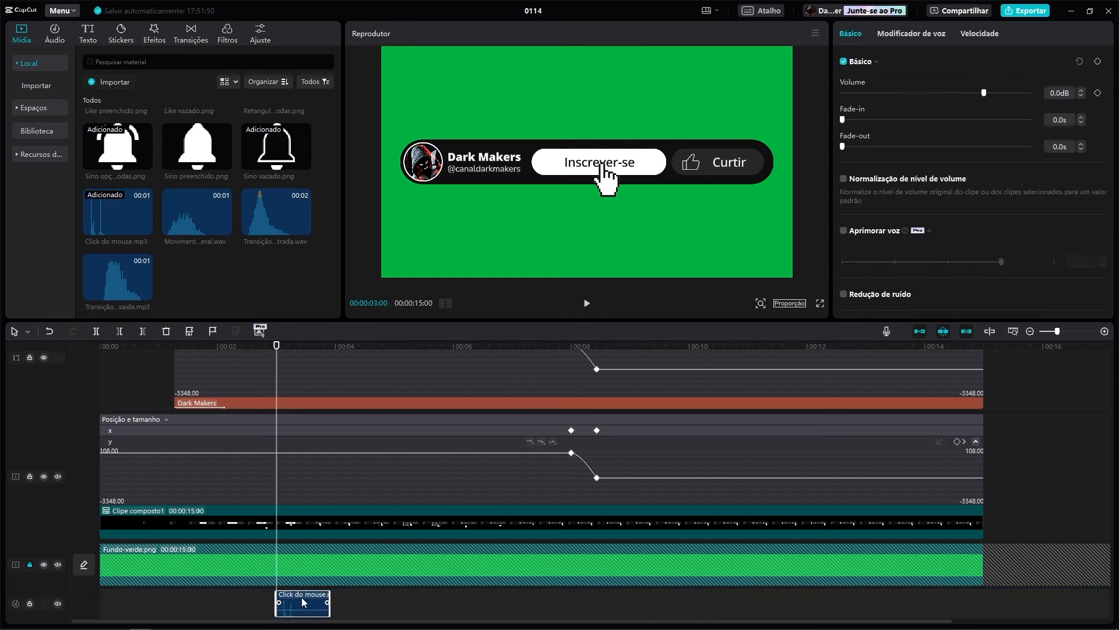
# Copy the click sound to the hand cursor's second click and play back the first clicks
pyautogui.moveTo(258, 348); pyautogui.dragTo(349, 353)
pyautogui.hotkey('ctrl', 'c')
pyautogui.hotkey('ctrl', 'v')
pyautogui.click(313, 350)
pyautogui.moveTo(373, 604)
pyautogui.mouseDown()
pyautogui.moveTo(363, 604)
pyautogui.moveTo(379, 602)
pyautogui.mouseUp()
pyautogui.click(271, 351)
pyautogui.press('space')
# Place copies of the click sound at the hand cursor's third and fourth clicks, and play back the result
pyautogui.moveTo(430, 351); pyautogui.dragTo(438, 352)
pyautogui.hotkey('ctrl', 'v')
pyautogui.moveTo(472, 607); pyautogui.dragTo(465, 607)
pyautogui.moveTo(438, 351); pyautogui.dragTo(556, 353)
pyautogui.moveTo(531, 606); pyautogui.dragTo(533, 607)
pyautogui.click(235, 348)
pyautogui.press('space')
# Place Transição de entrada.wav at the very start of the timeline and play the opening
pyautogui.moveTo(326, 348); pyautogui.dragTo(54, 350)
pyautogui.moveTo(277, 219); pyautogui.dragTo(100, 603)
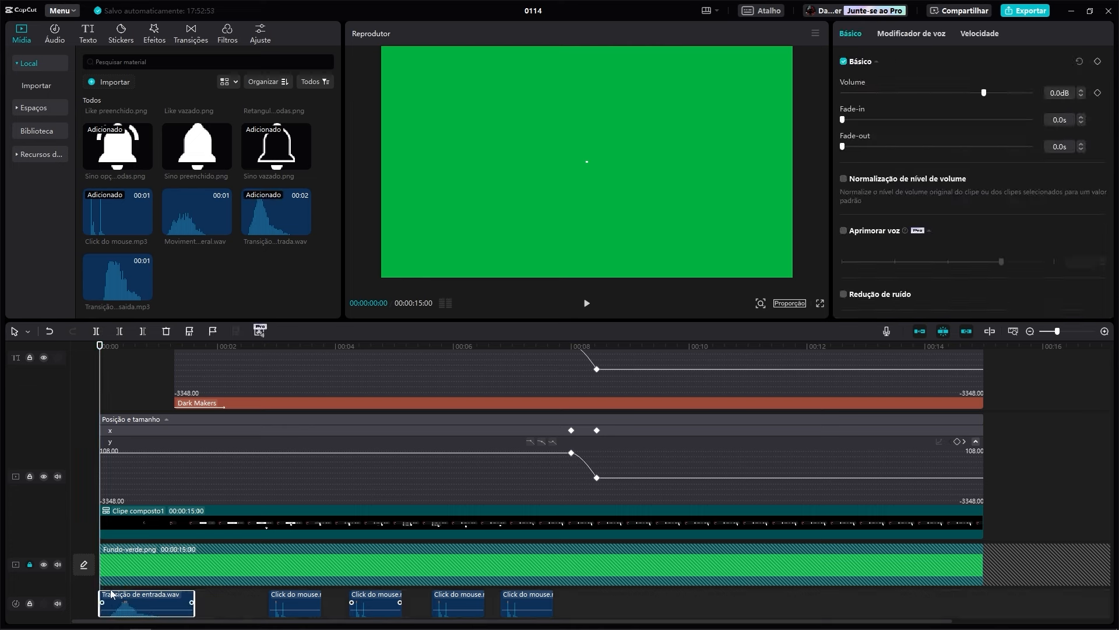
pyautogui.press('space')
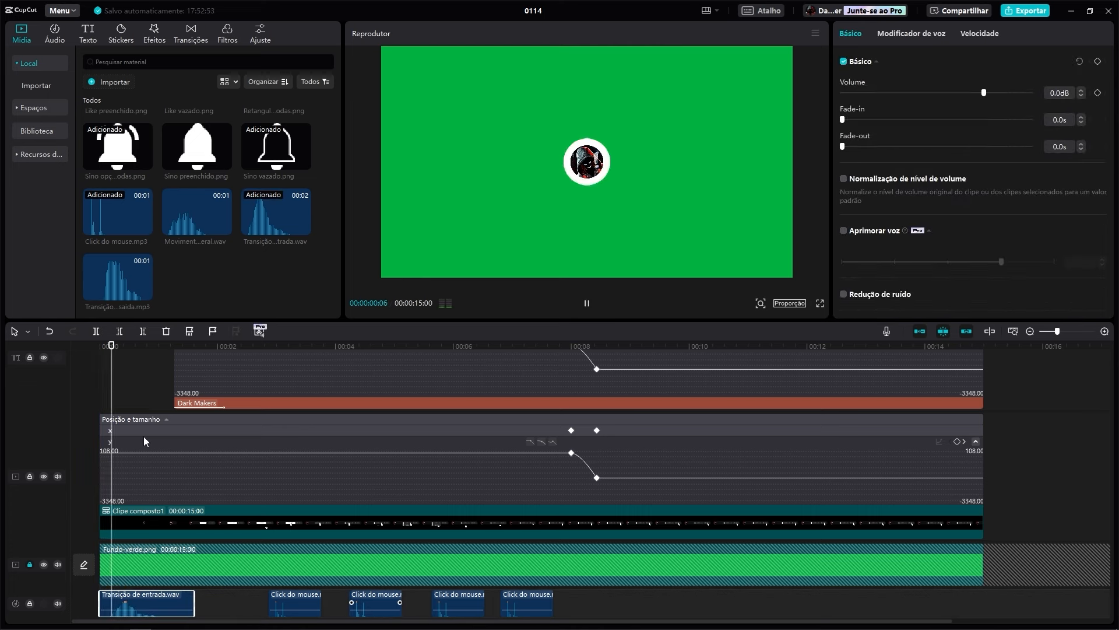
pyautogui.click(98, 348)
# Place the lateral movement sound on a second audio track near 00:00:00:28, where the bar opens, and play from the start
pyautogui.moveTo(161, 349)
pyautogui.mouseDown()
pyautogui.moveTo(169, 350)
pyautogui.moveTo(154, 351)
pyautogui.mouseUp()
pyautogui.moveTo(196, 236); pyautogui.dragTo(168, 596)
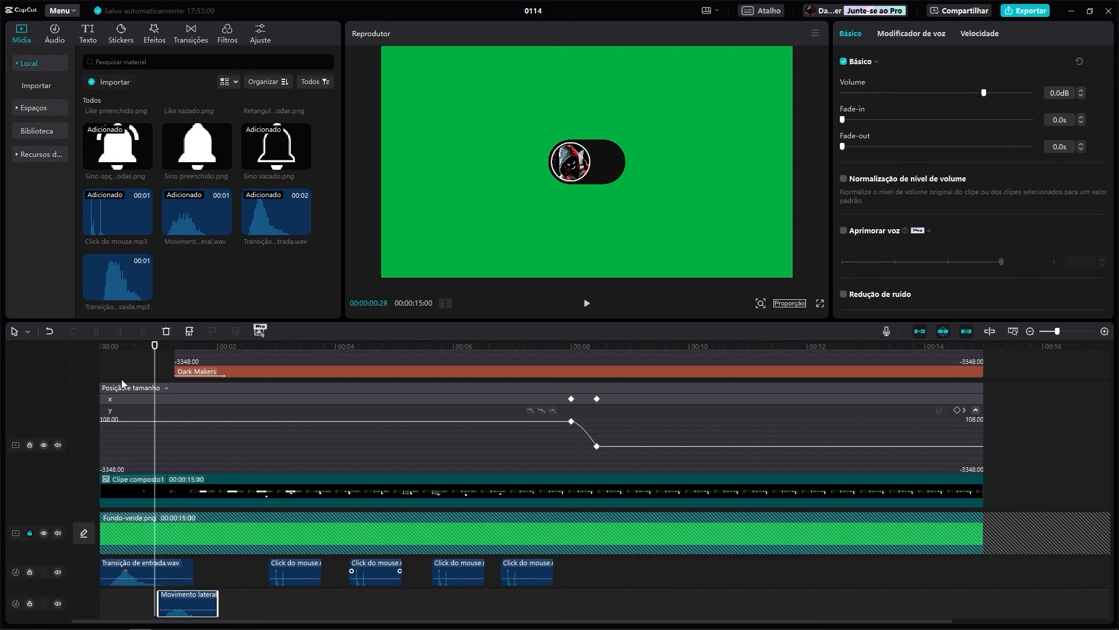
pyautogui.click(77, 345)
pyautogui.press('space')
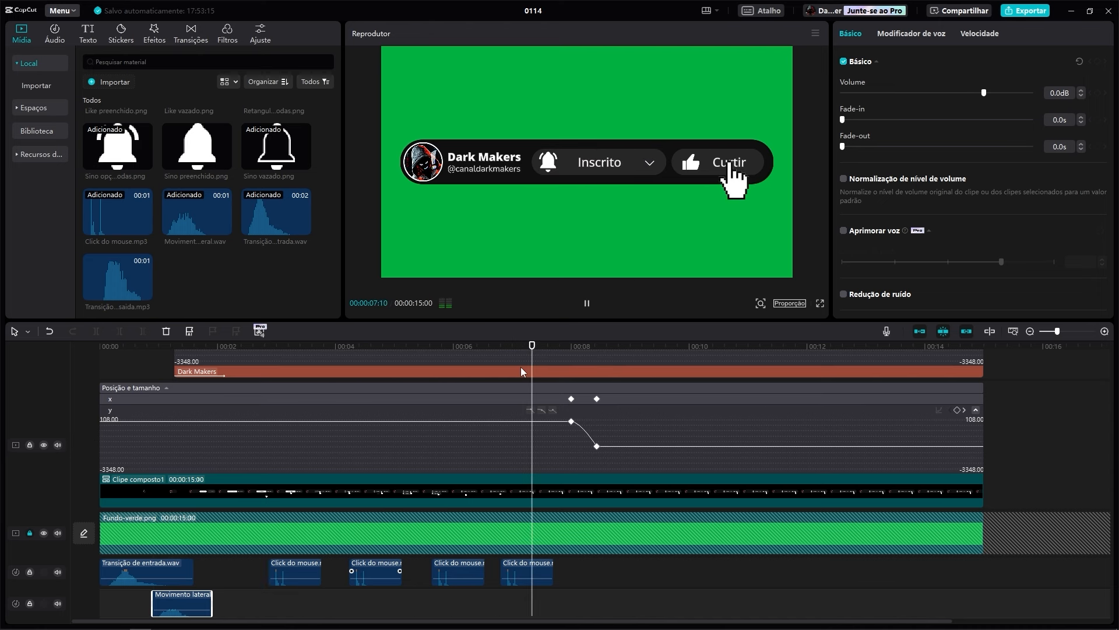
# Place the exit transition sound at about 00:00:08:01, where the bar drops, and play that section
pyautogui.click(584, 348)
pyautogui.moveTo(585, 348); pyautogui.dragTo(574, 348)
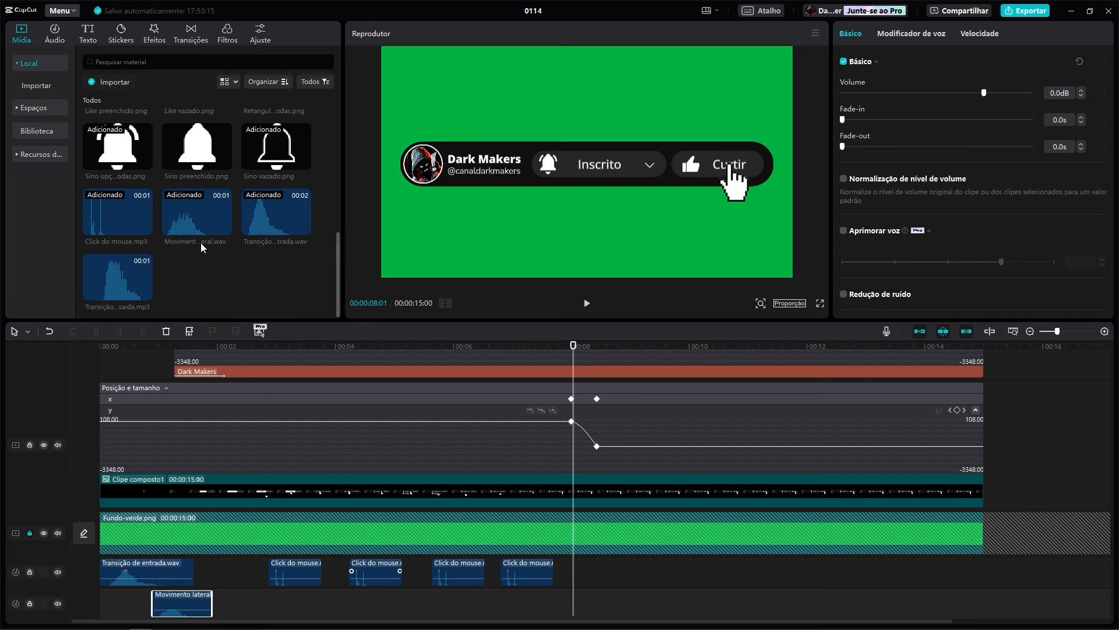
pyautogui.moveTo(197, 223); pyautogui.dragTo(205, 228)
pyautogui.moveTo(125, 277); pyautogui.dragTo(573, 568)
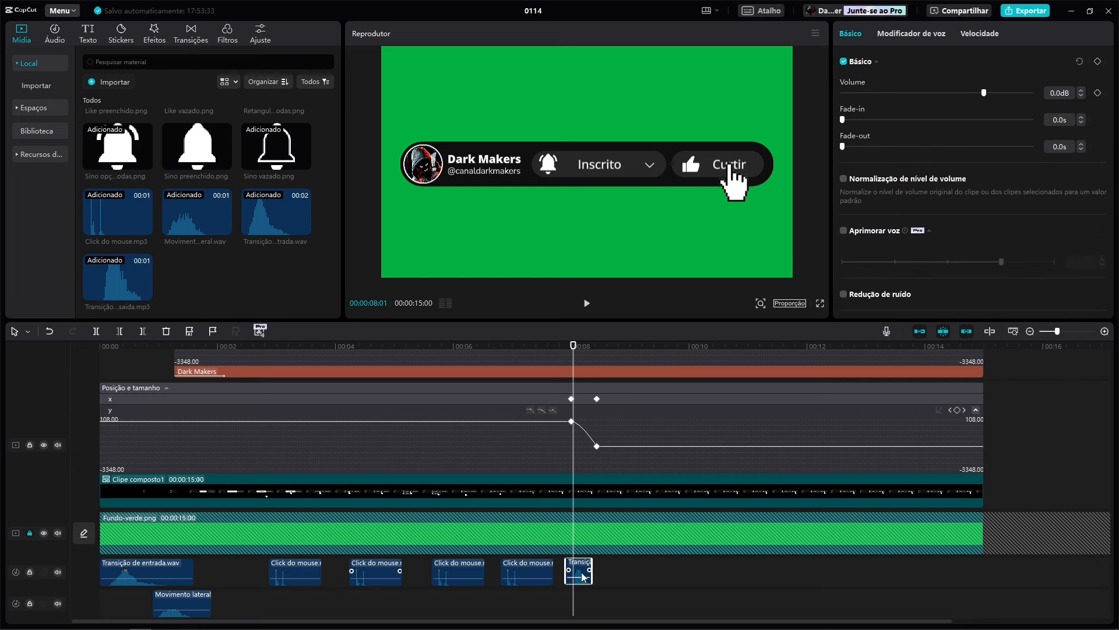
pyautogui.press('space')
pyautogui.click(569, 347)
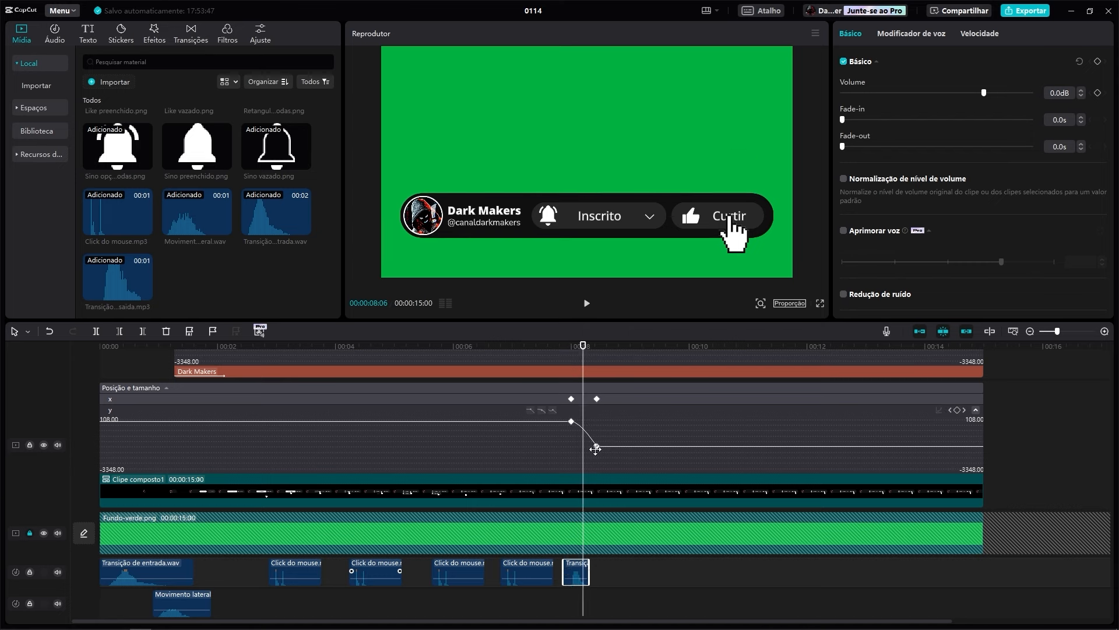
# Hide the expanded keyframe animation of the clips and select the compound clip with both channel texts
pyautogui.scroll(2, 618, 466)
pyautogui.rightClick(640, 532)
pyautogui.click(688, 547)
pyautogui.keyDown('ctrl'); pyautogui.click(629, 437); pyautogui.keyUp('ctrl')
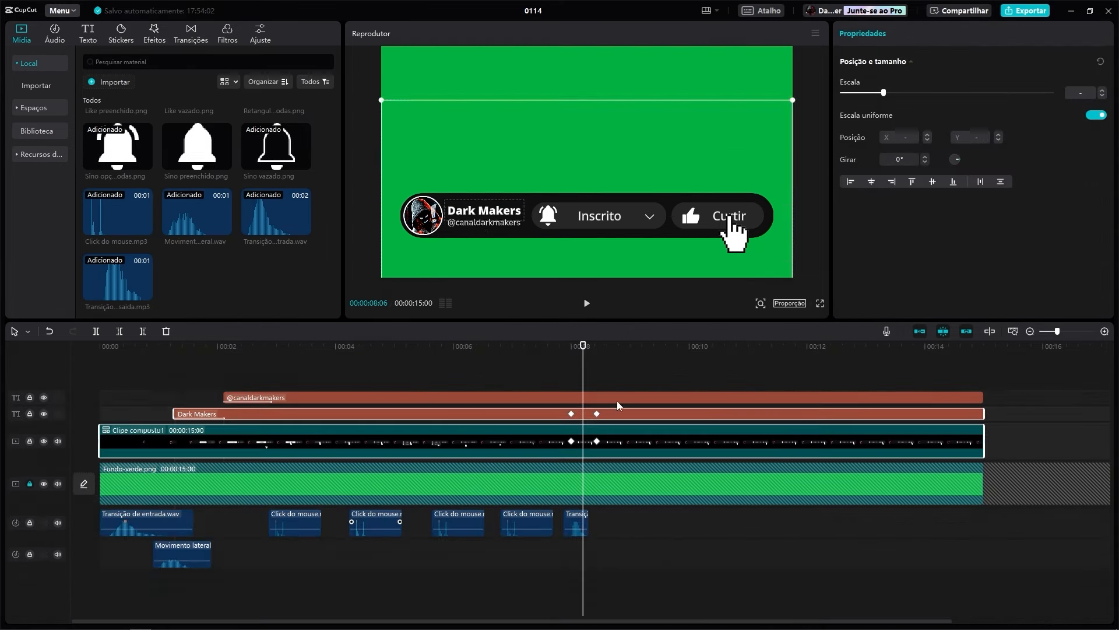
pyautogui.keyDown('ctrl'); pyautogui.click(618, 400); pyautogui.keyUp('ctrl')
# Move the final position keyframes of the compound clip and both channel texts earlier to 00:00:08:09, and play from the start
pyautogui.click(597, 441)
pyautogui.click(604, 434)
pyautogui.click(600, 414)
pyautogui.moveTo(596, 414); pyautogui.dragTo(590, 398)
pyautogui.click(601, 398)
pyautogui.press('Left')
pyautogui.press('Left')
pyautogui.press('Left')
pyautogui.press('Left')
pyautogui.press('Left')
pyautogui.press('Left')
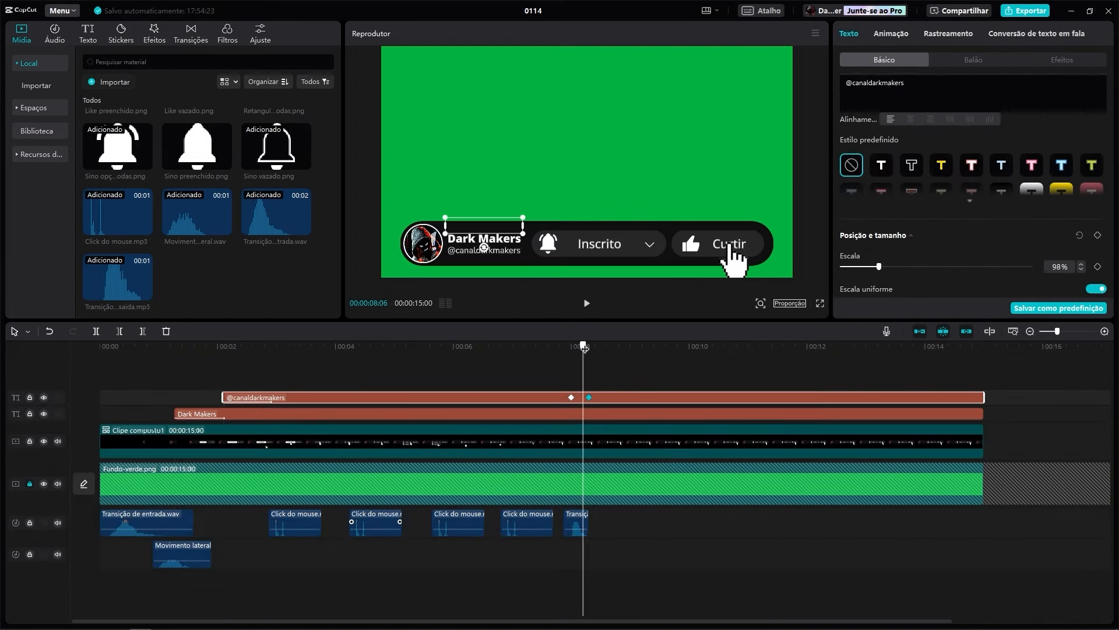
pyautogui.press('Right')
pyautogui.press('Right')
pyautogui.click(594, 433)
pyautogui.press('Home')
pyautogui.press('space')
# Unlock the green background track and trim the ends of the compound clip and both channel texts at 00:00:08:09
pyautogui.click(30, 484)
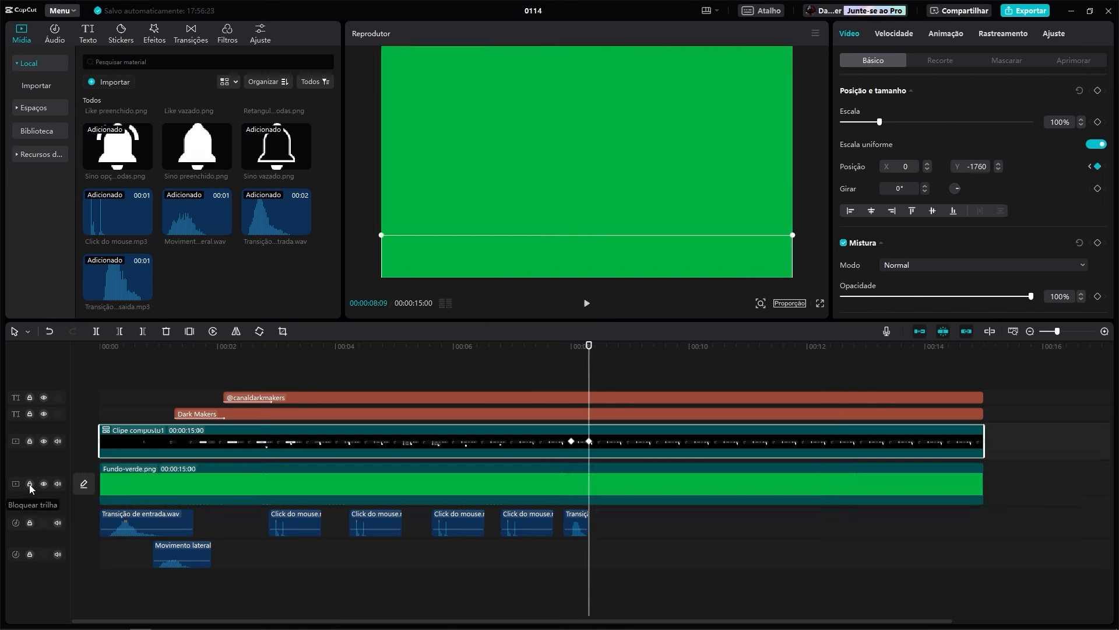
pyautogui.click(142, 331)
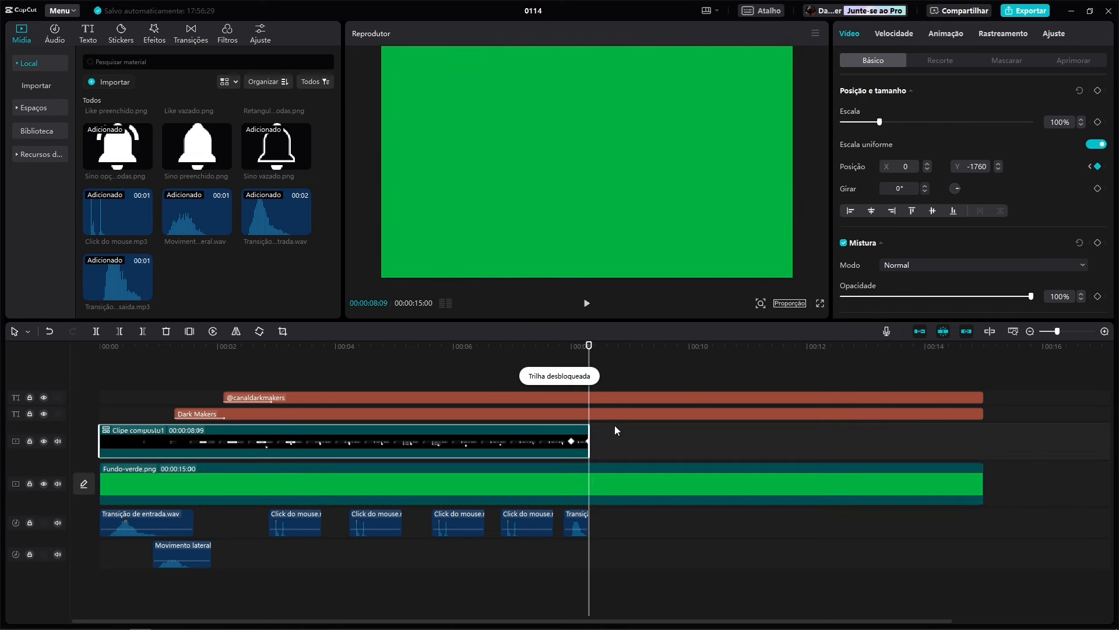
pyautogui.click(614, 414)
pyautogui.click(143, 332)
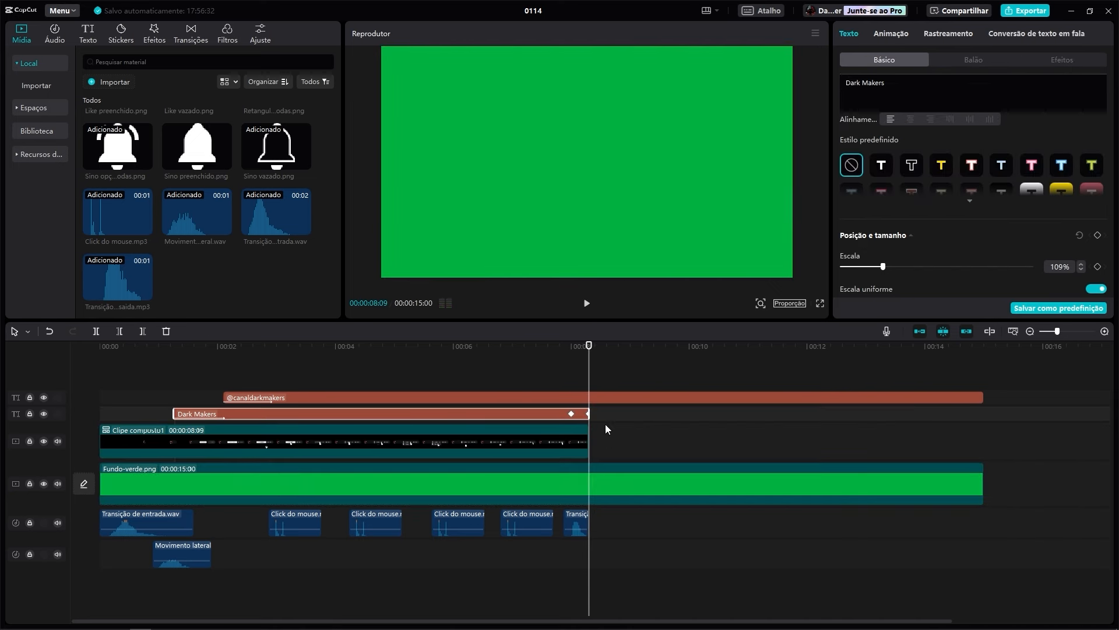
pyautogui.click(614, 400)
pyautogui.click(143, 332)
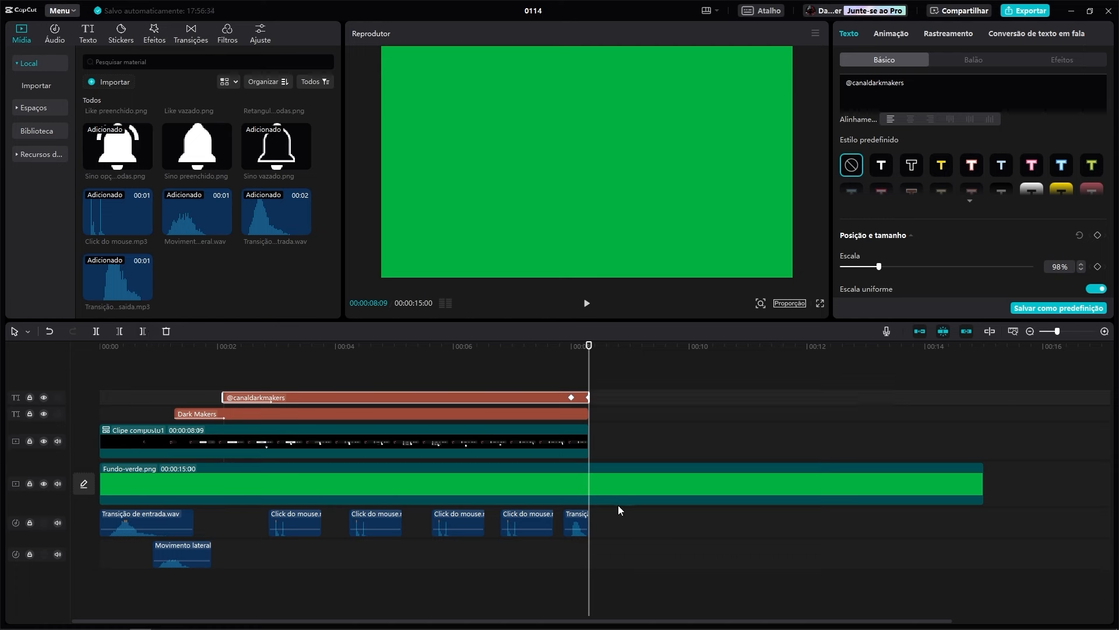
# Trim the end of the green background clip Fundo-verde.png at 00:00:08:09
pyautogui.click(618, 499)
pyautogui.click(143, 331)
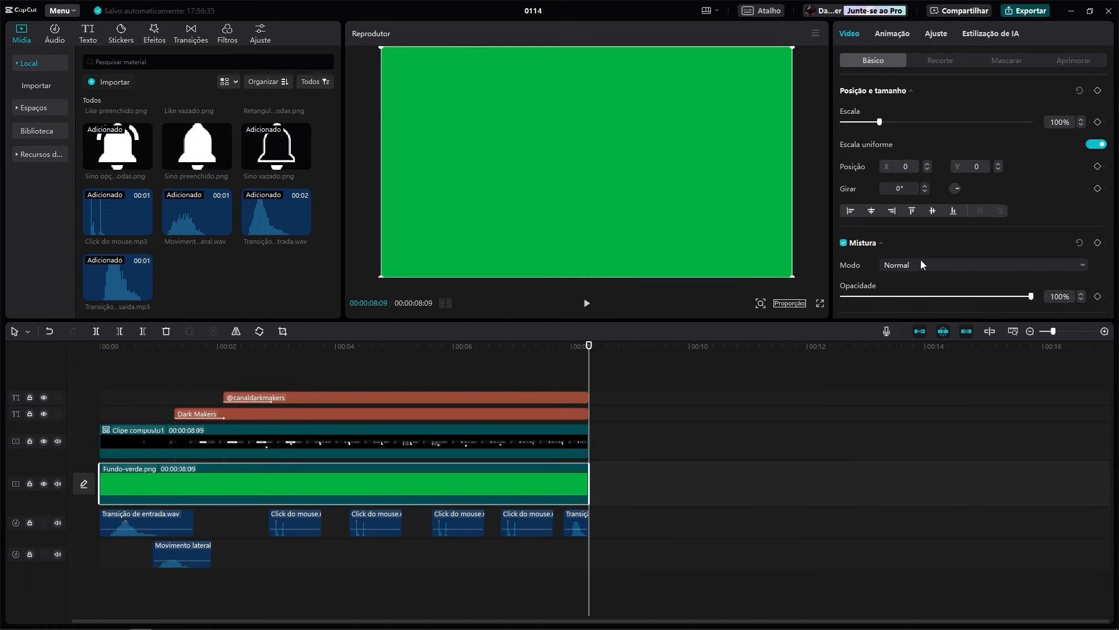
# Set the export folder to OUT inside Vídeo 02 and title the export "Barra de inscrição"
pyautogui.click(730, 181)
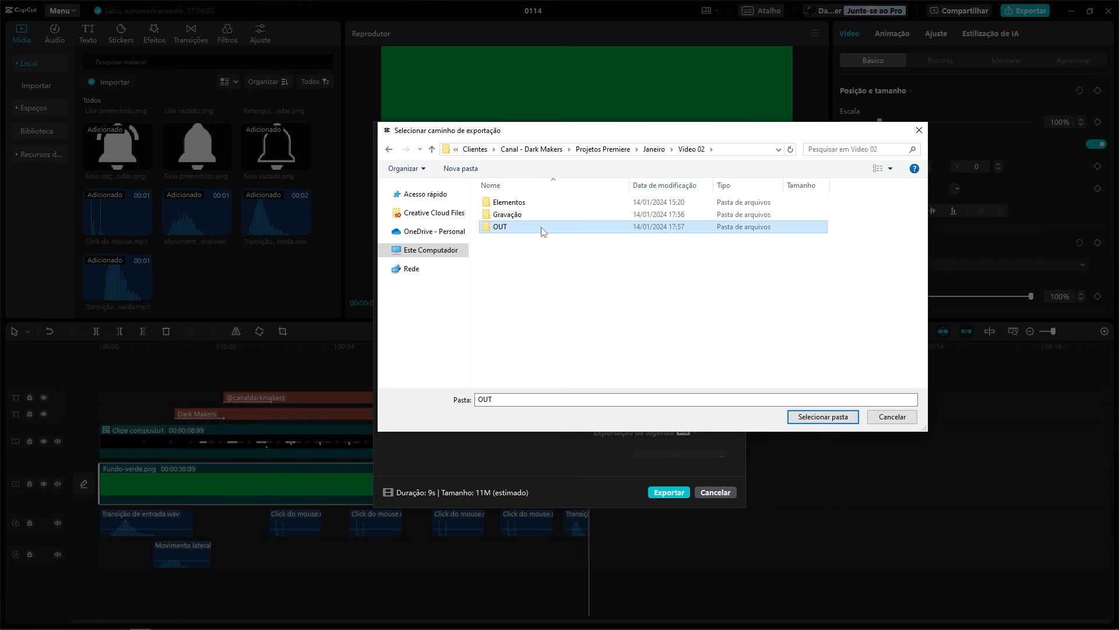
pyautogui.doubleClick(540, 230)
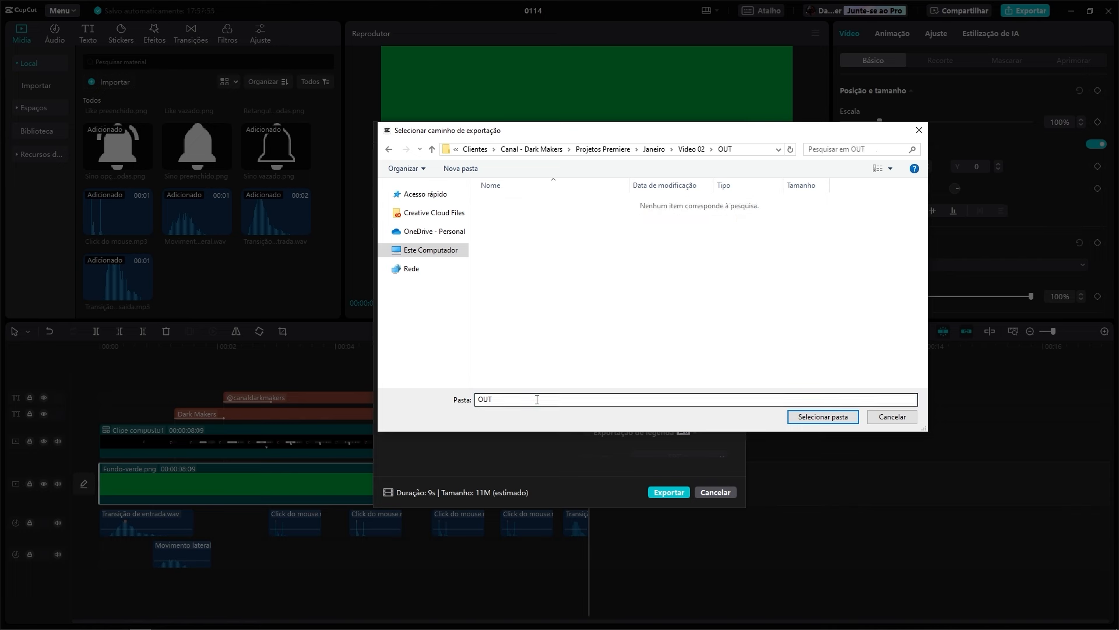
pyautogui.click(845, 421)
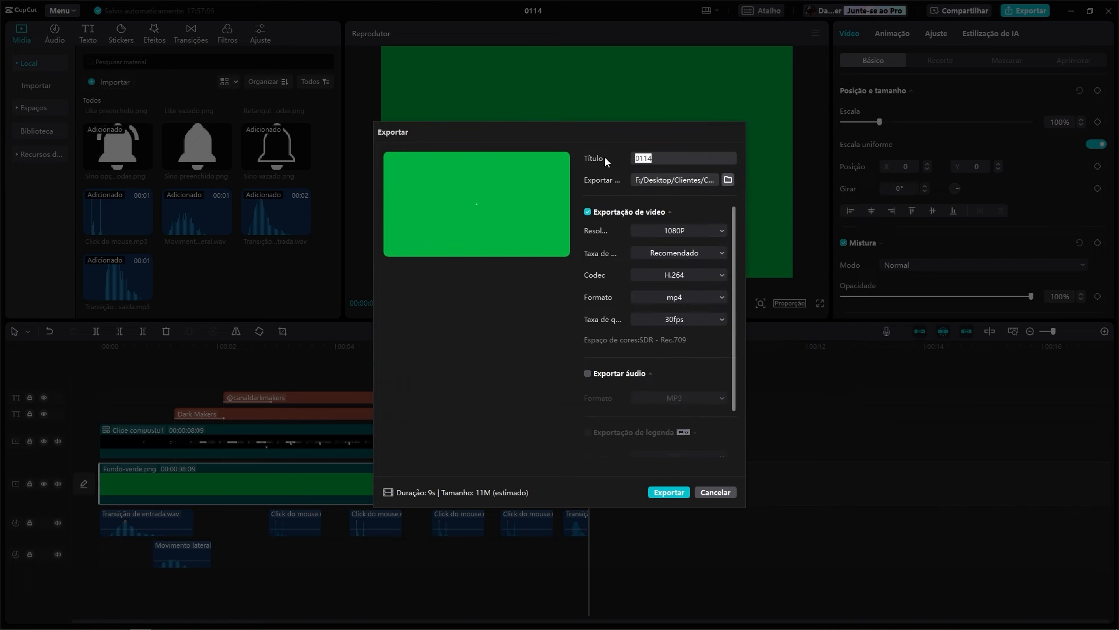
pyautogui.write('Barra de inscrição')
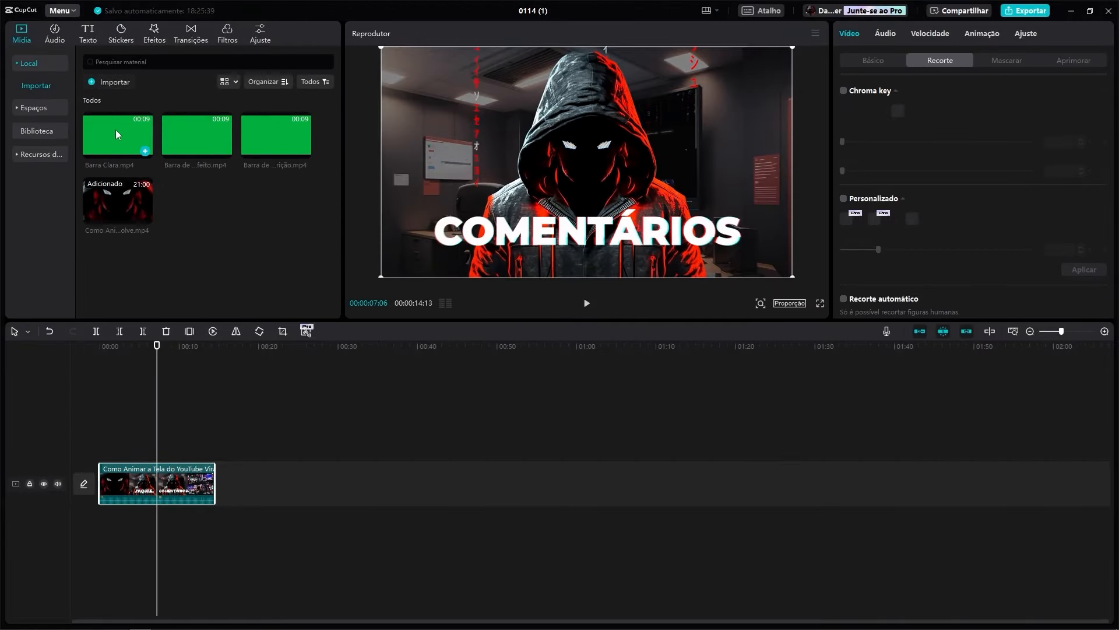
# Place Barra Clara.mp4 on a track above the main video at about 00:00:06:18, and move the playhead to 00:00:09:05
pyautogui.moveTo(115, 129); pyautogui.dragTo(161, 377)
pyautogui.moveTo(152, 447); pyautogui.dragTo(152, 449)
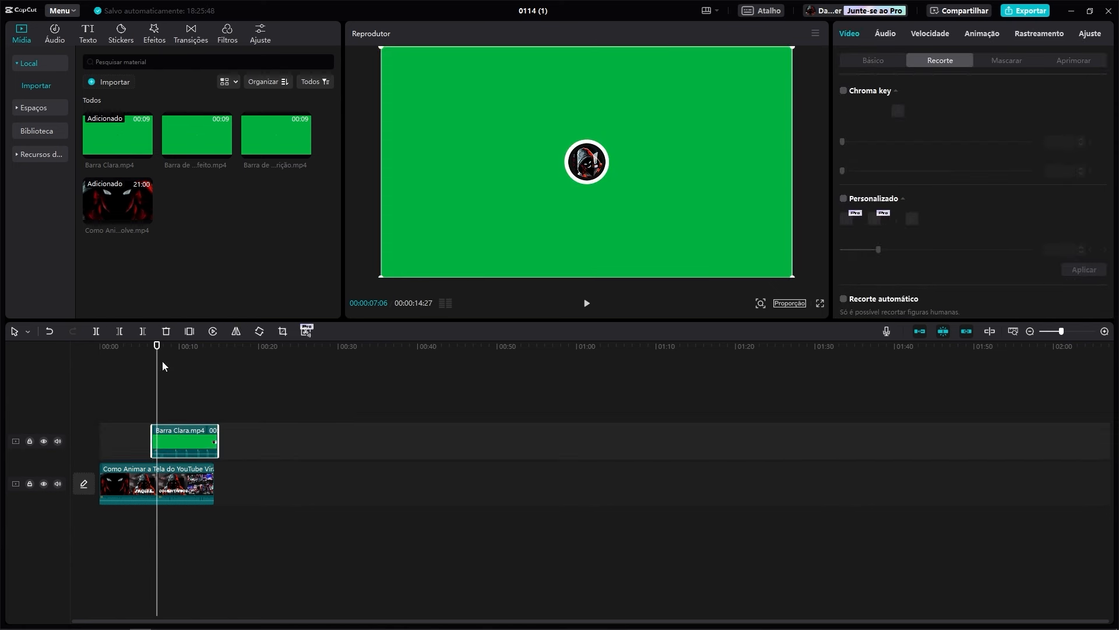
pyautogui.moveTo(157, 347); pyautogui.dragTo(167, 347)
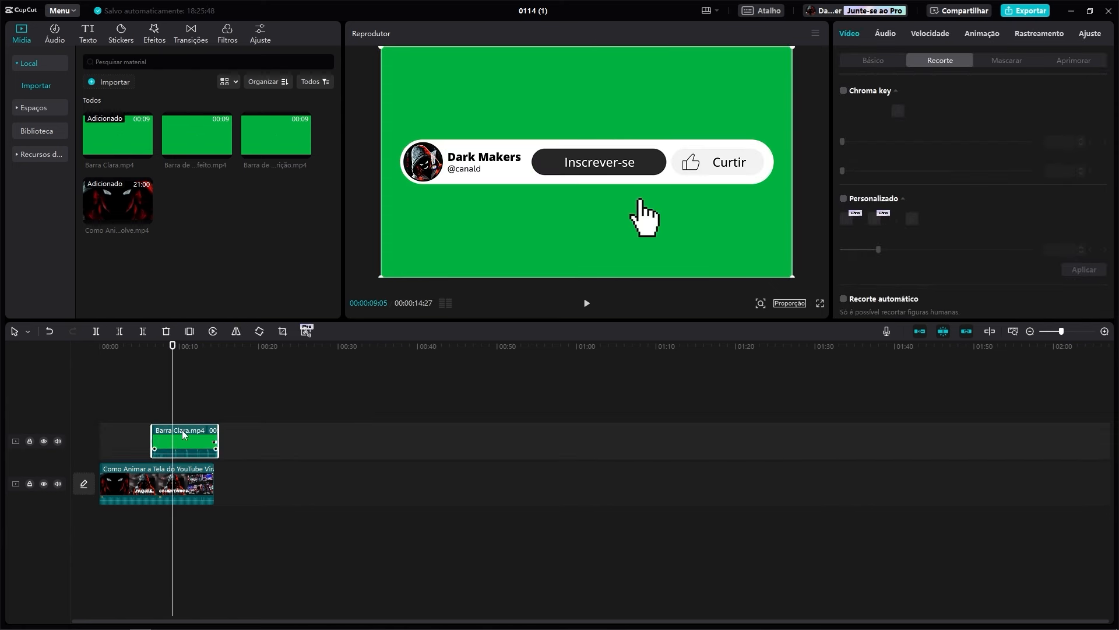
# Enable chroma key on the bar clip, sample its green background and set the strength to 16
pyautogui.click(864, 60)
pyautogui.click(940, 62)
pyautogui.click(843, 91)
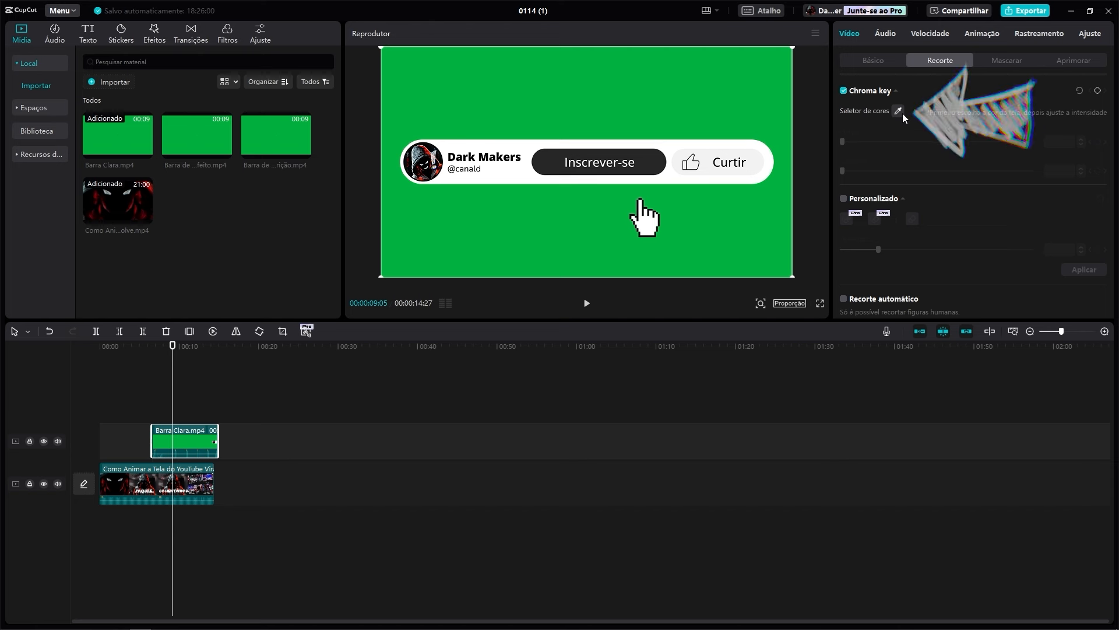
pyautogui.click(900, 112)
pyautogui.click(660, 88)
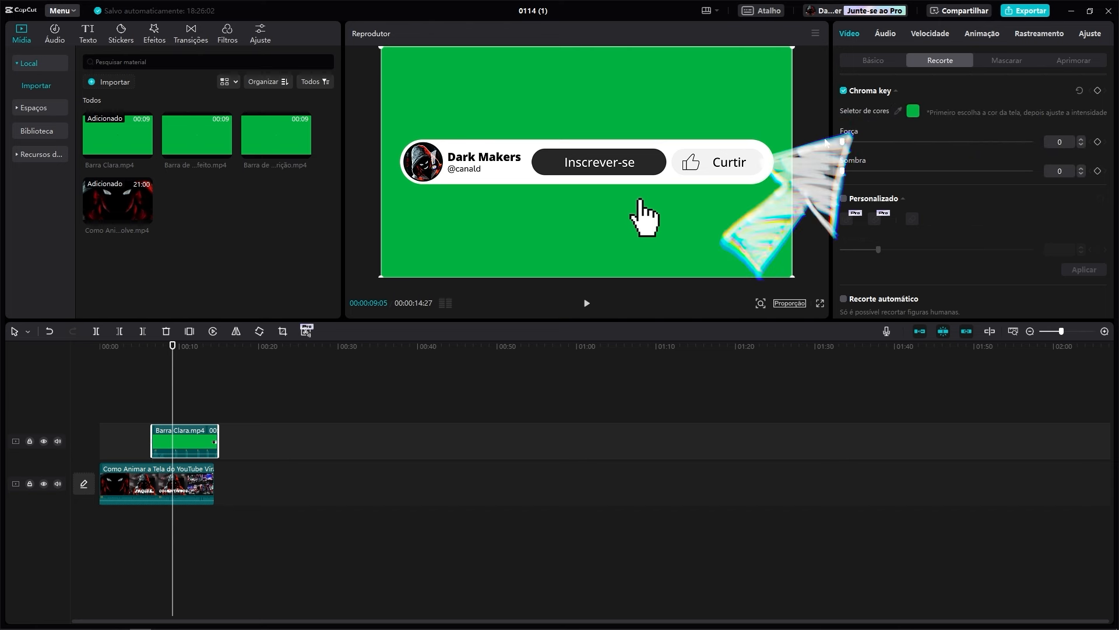
pyautogui.moveTo(842, 141); pyautogui.dragTo(873, 141)
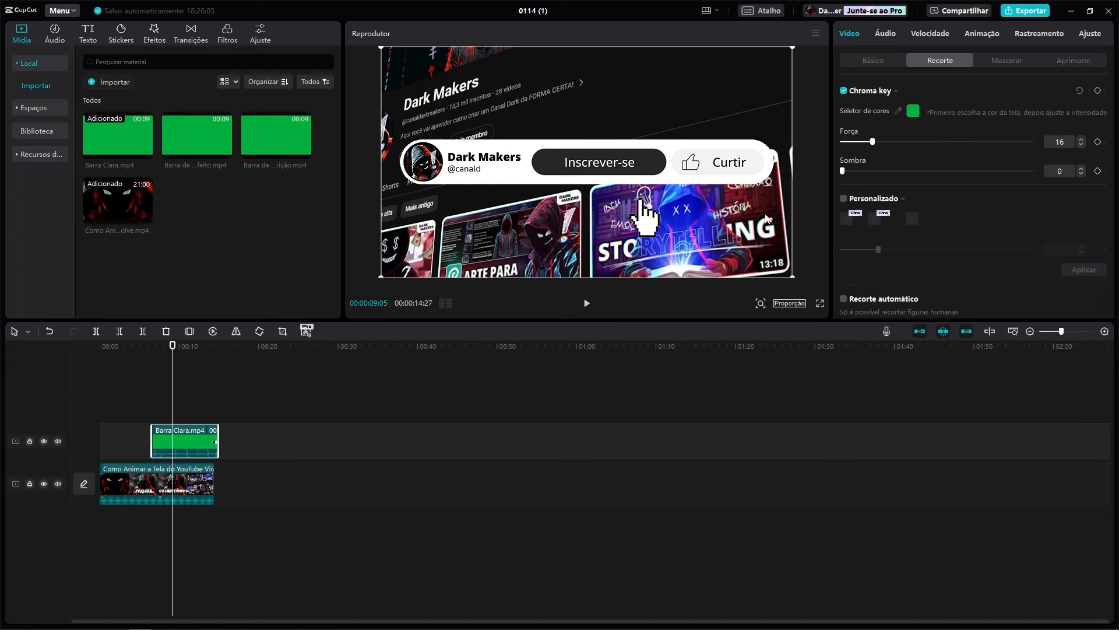
# Refine the bar's chroma key to strength 15 and shadow 5, and play from the start of the bar clip
pyautogui.moveTo(157, 349); pyautogui.dragTo(147, 348)
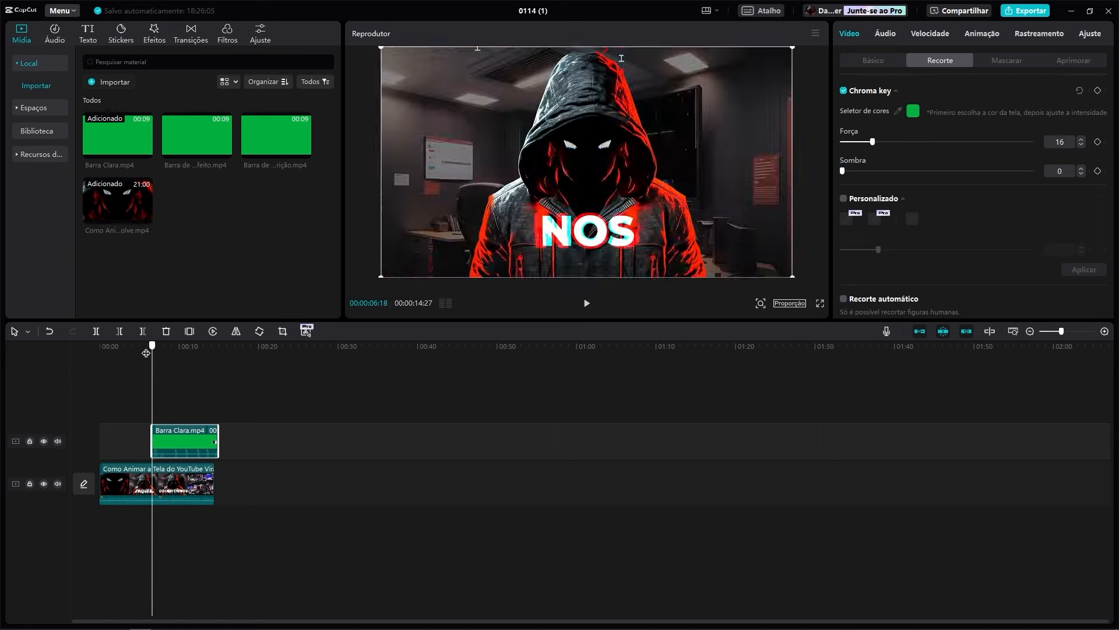
pyautogui.moveTo(147, 348); pyautogui.dragTo(184, 348)
pyautogui.moveTo(873, 142); pyautogui.dragTo(861, 142)
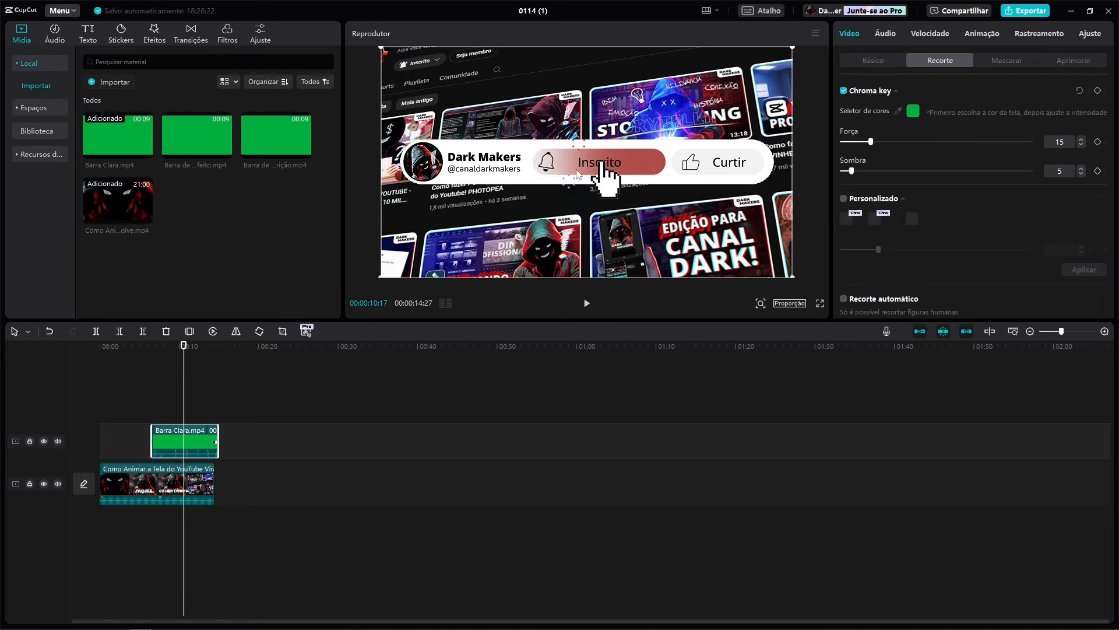
pyautogui.moveTo(212, 348); pyautogui.dragTo(151, 349)
pyautogui.press('space')
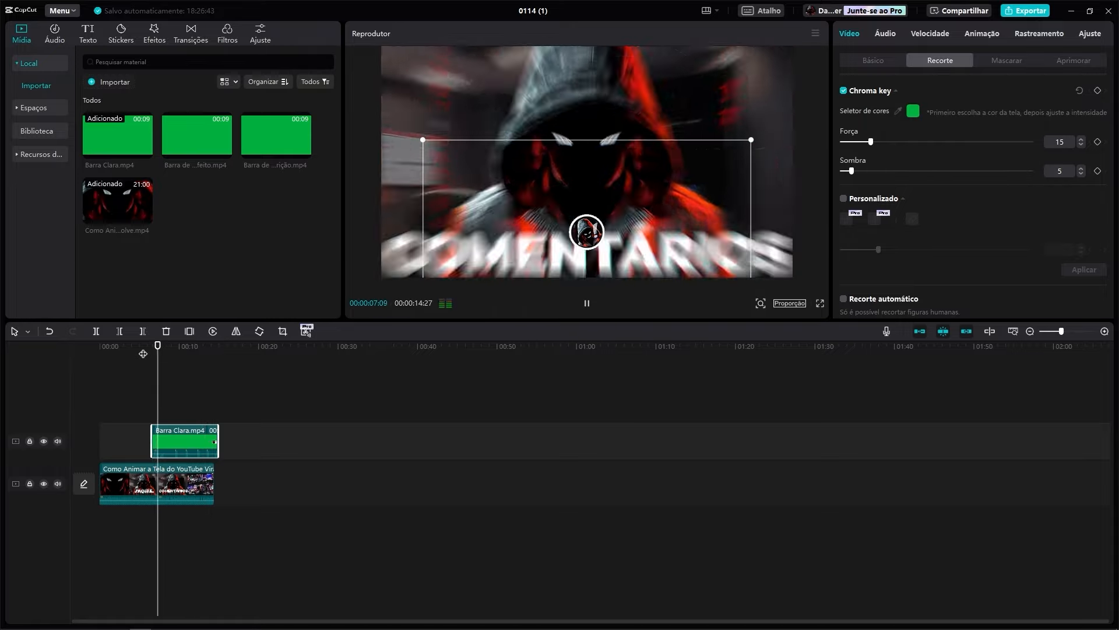